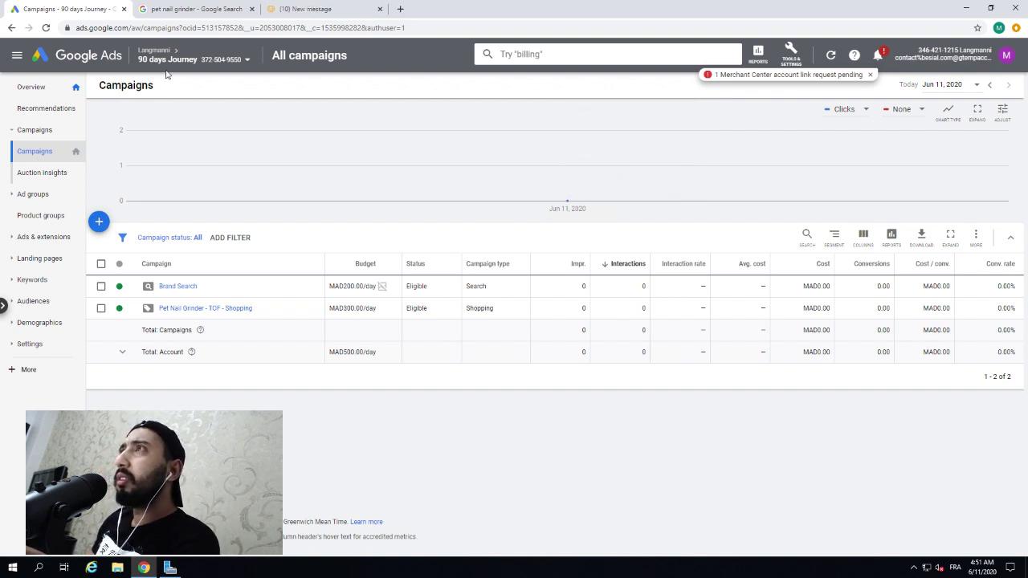
Step: Send a link request from the Fandei Merchant Center account to the Google Ads account, using its customer ID
click(233, 67)
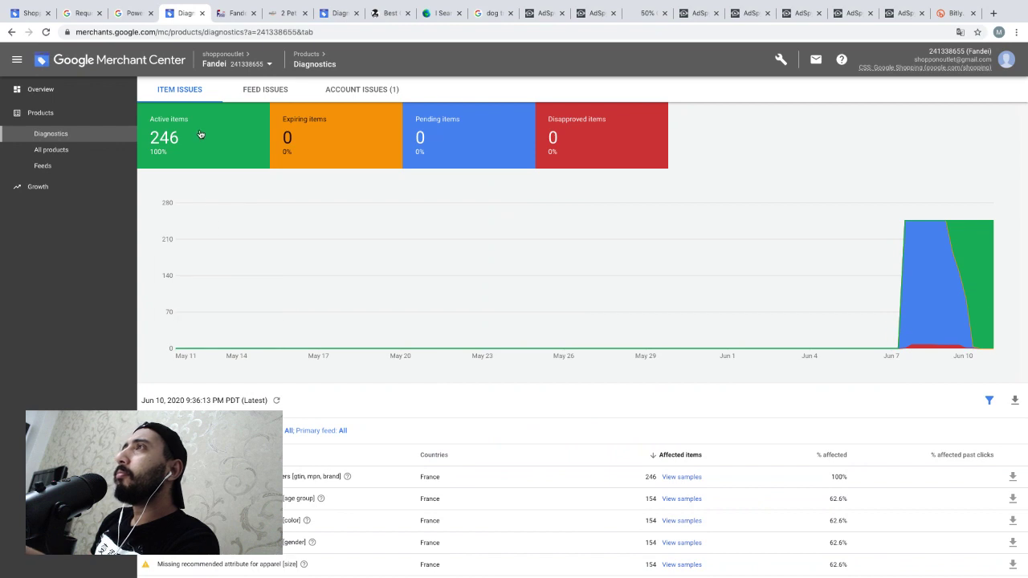
click(780, 59)
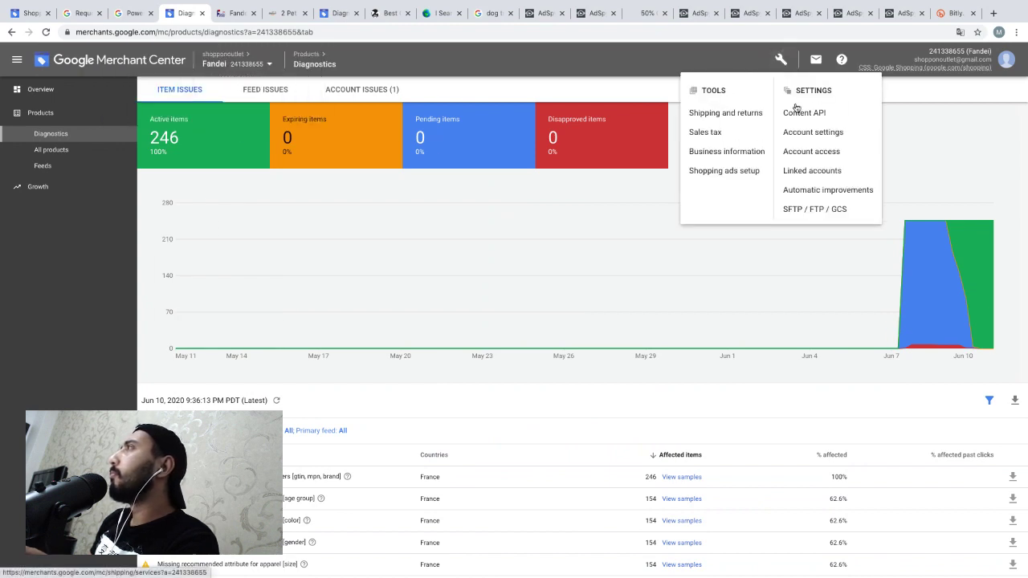
click(817, 169)
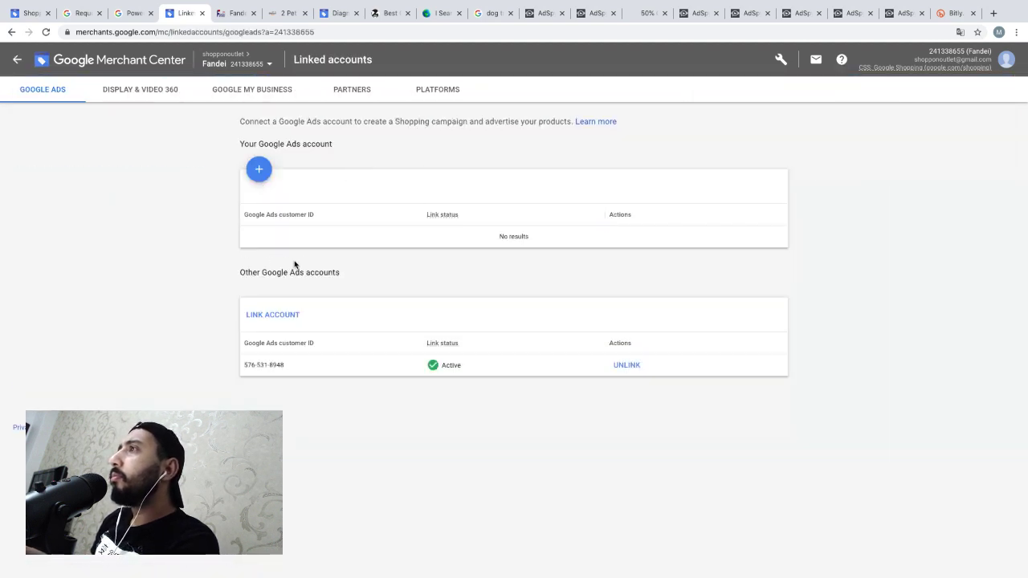
click(277, 320)
right_click(393, 318)
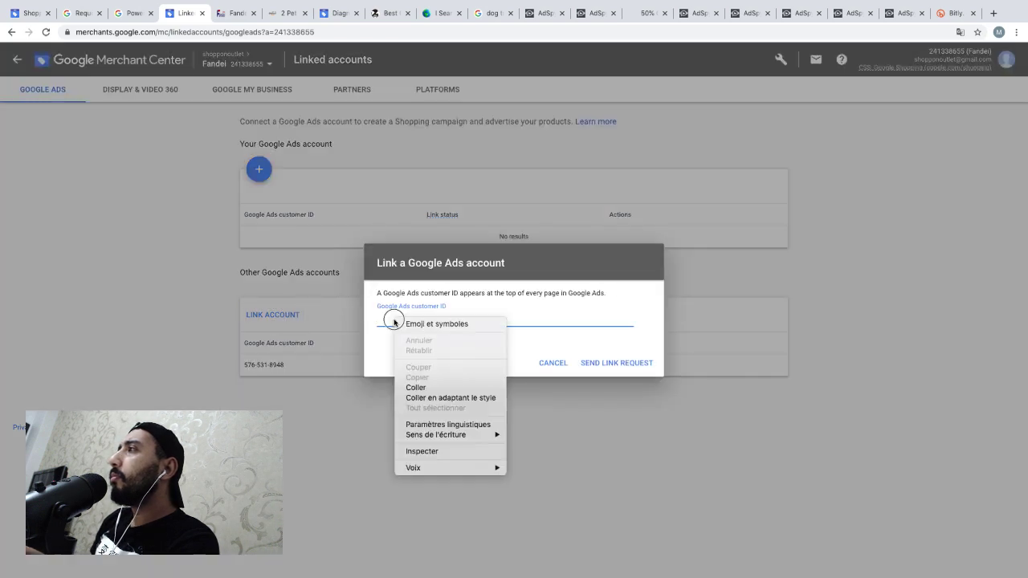
click(446, 387)
click(634, 363)
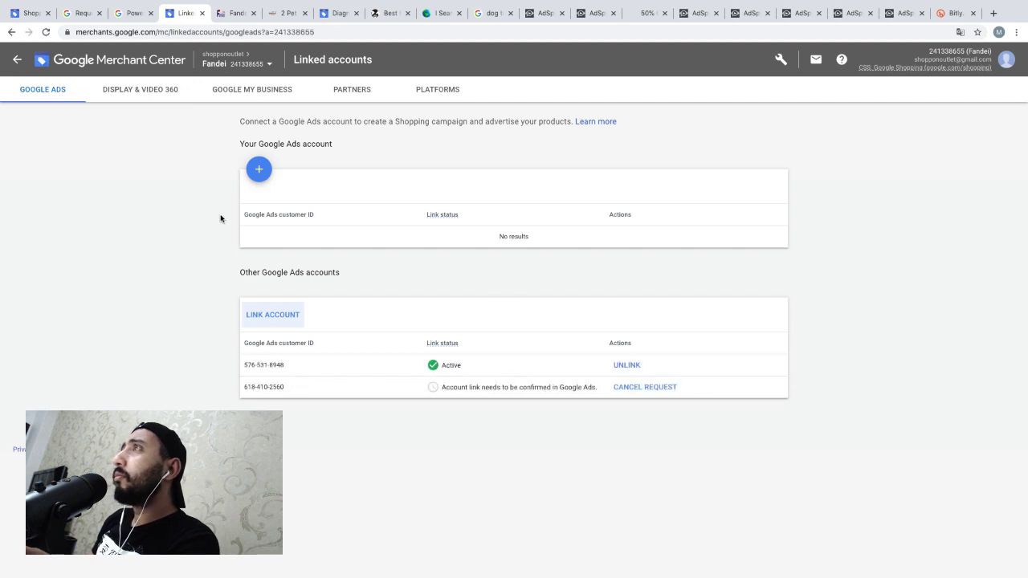
click(283, 13)
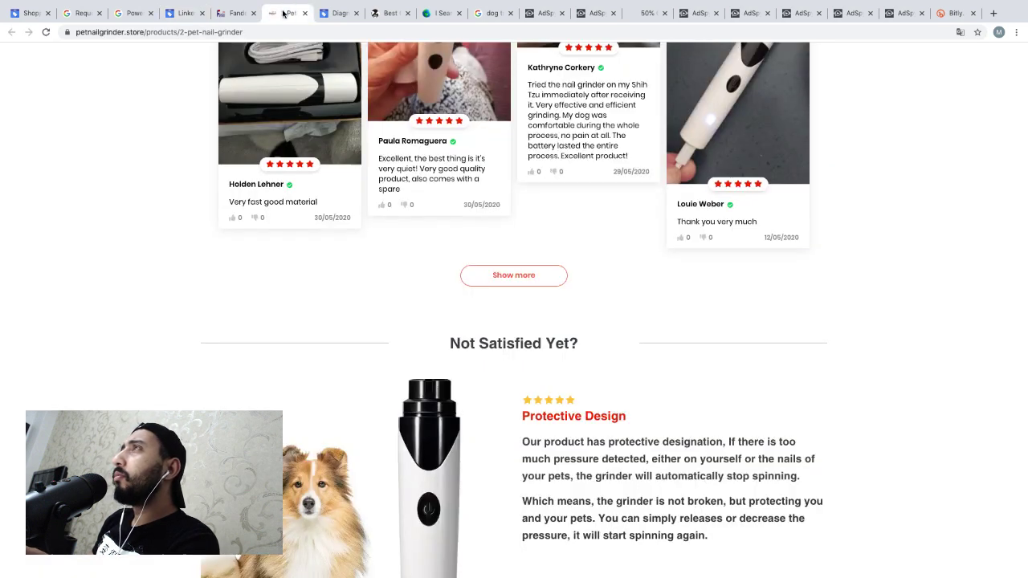
scroll(361, 252, up, 6)
scroll(361, 252, up, 10)
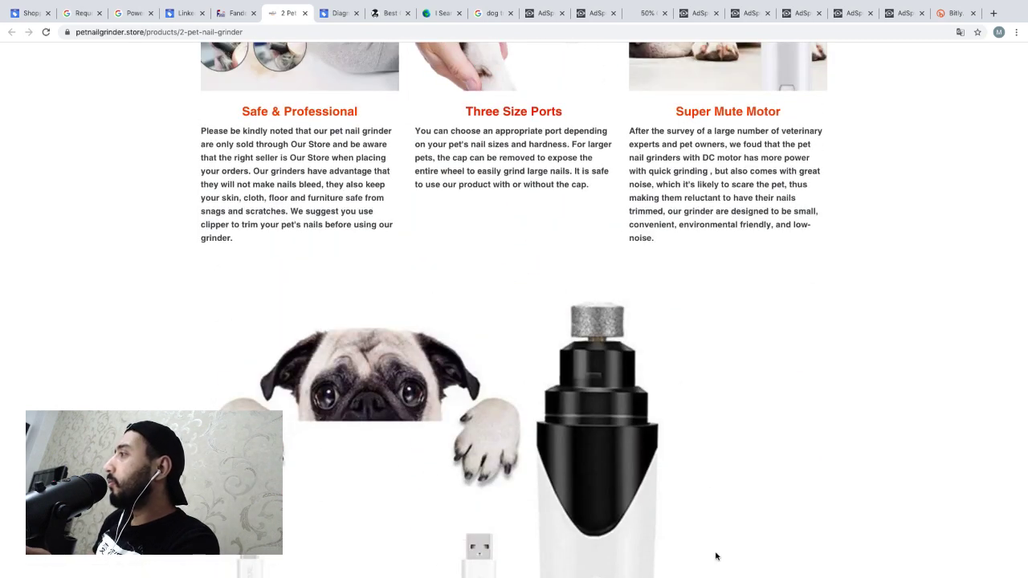
Step: Switch to Google Ads and approve the pending Google Merchant Center link request from Fandei in the linked accounts
key(ctrl+Right)
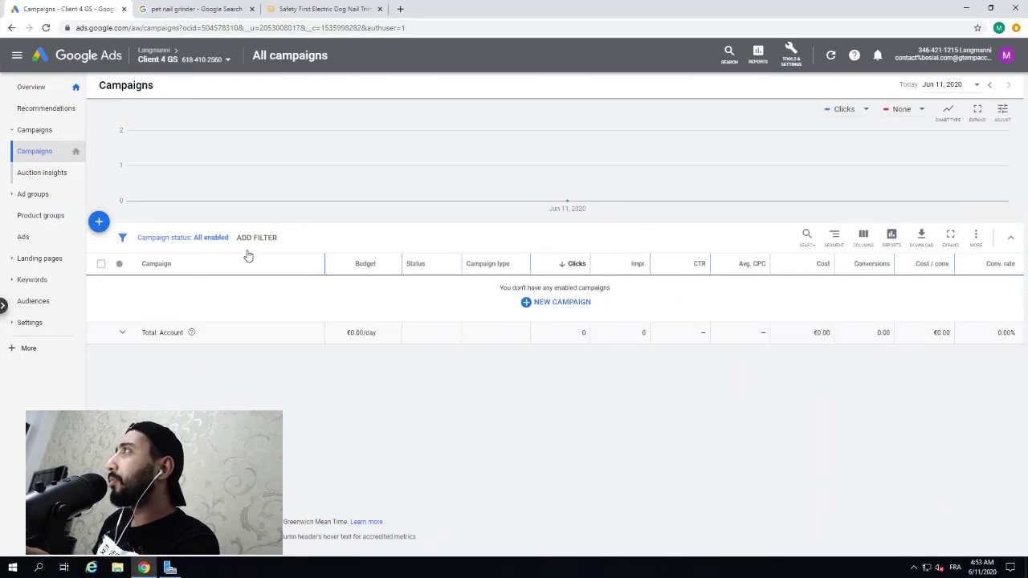
click(791, 55)
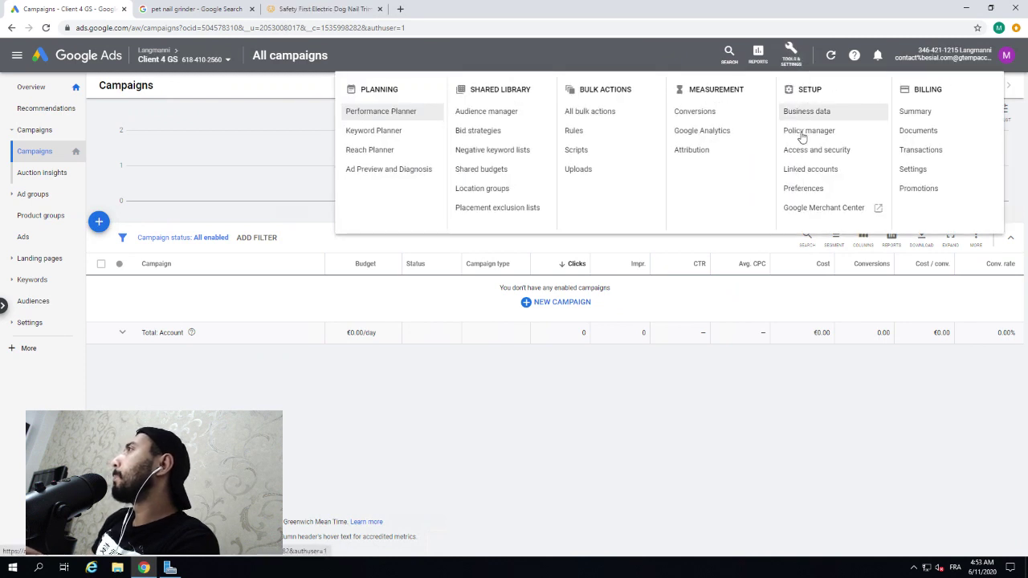
click(808, 168)
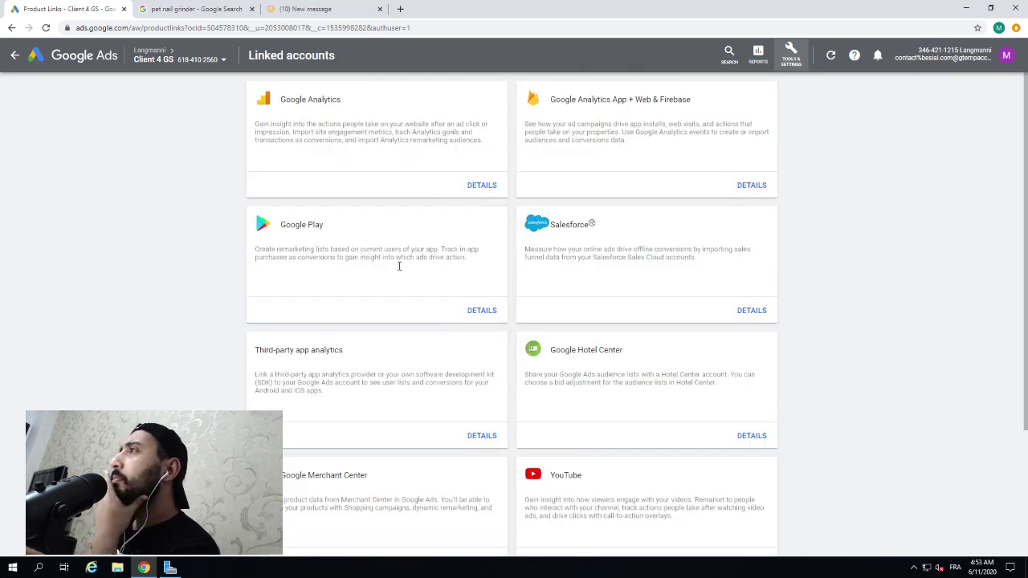
scroll(397, 269, down, 2)
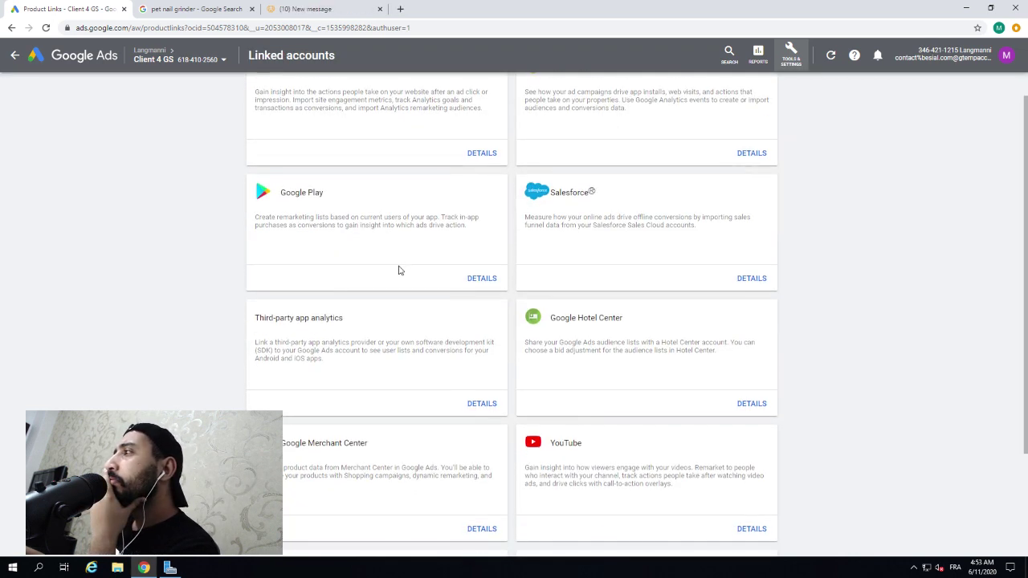
click(480, 516)
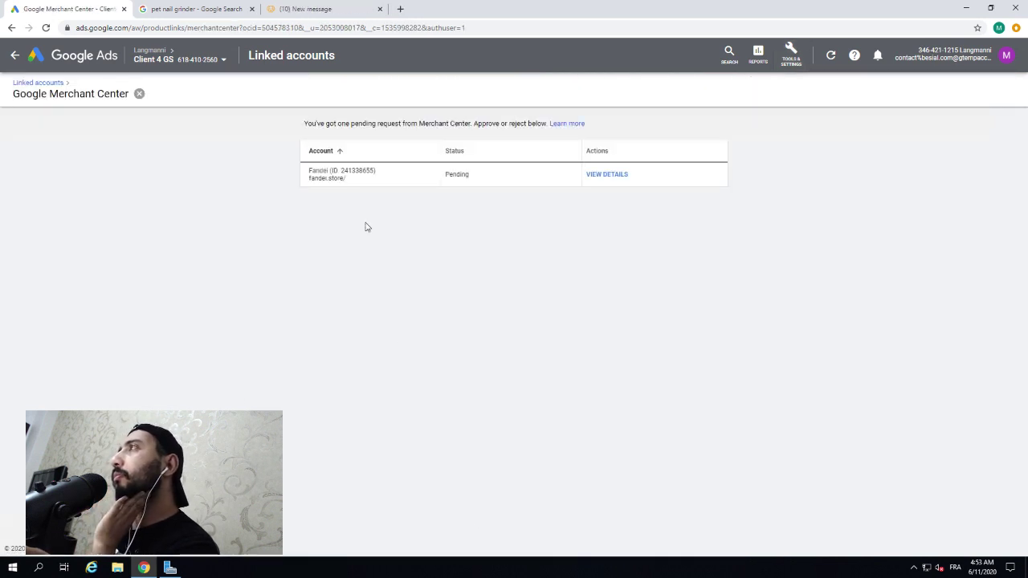
click(612, 176)
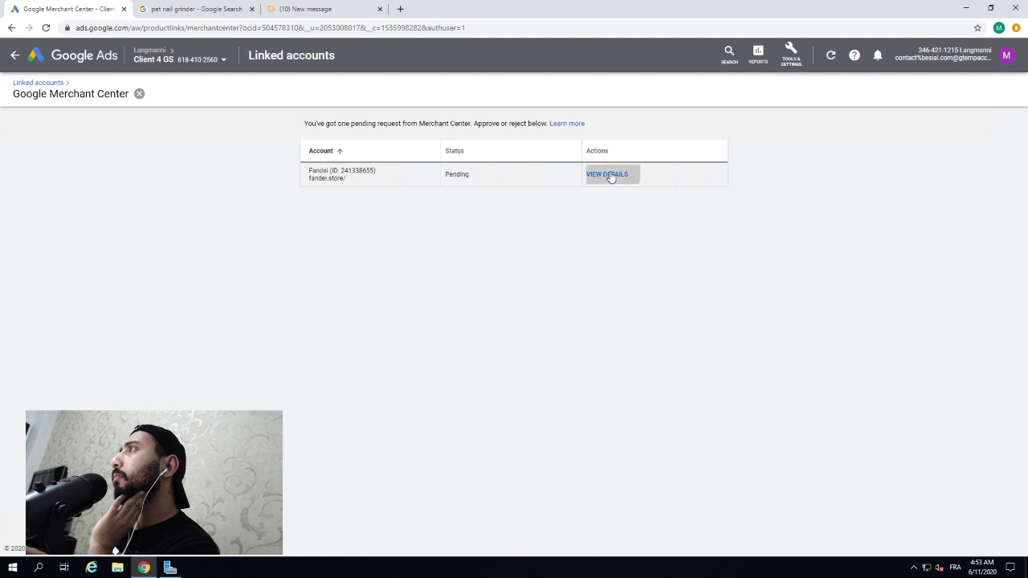
click(643, 387)
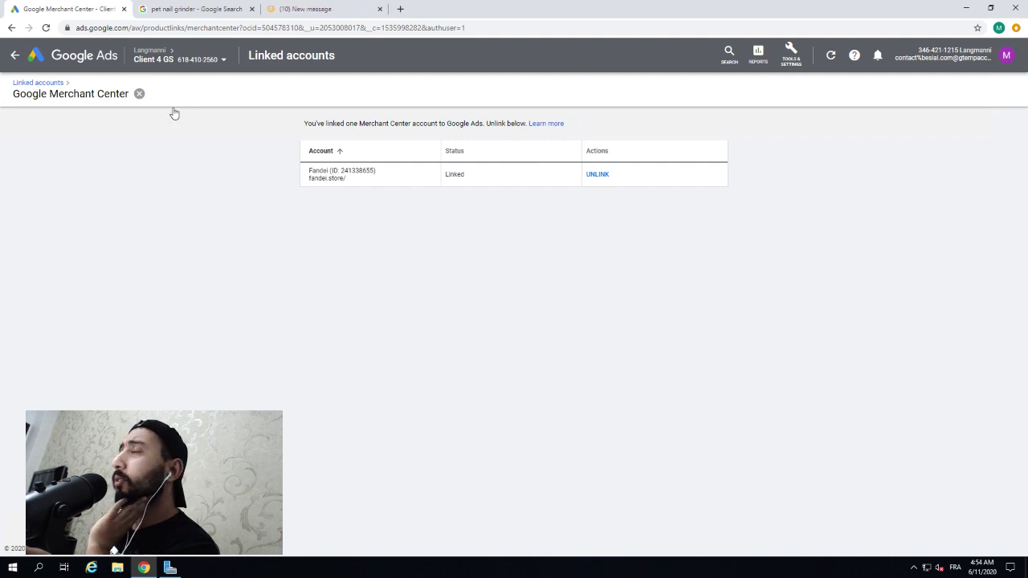
Step: Start a new website conversion action in Google Ads and set its category to Purchase
click(791, 53)
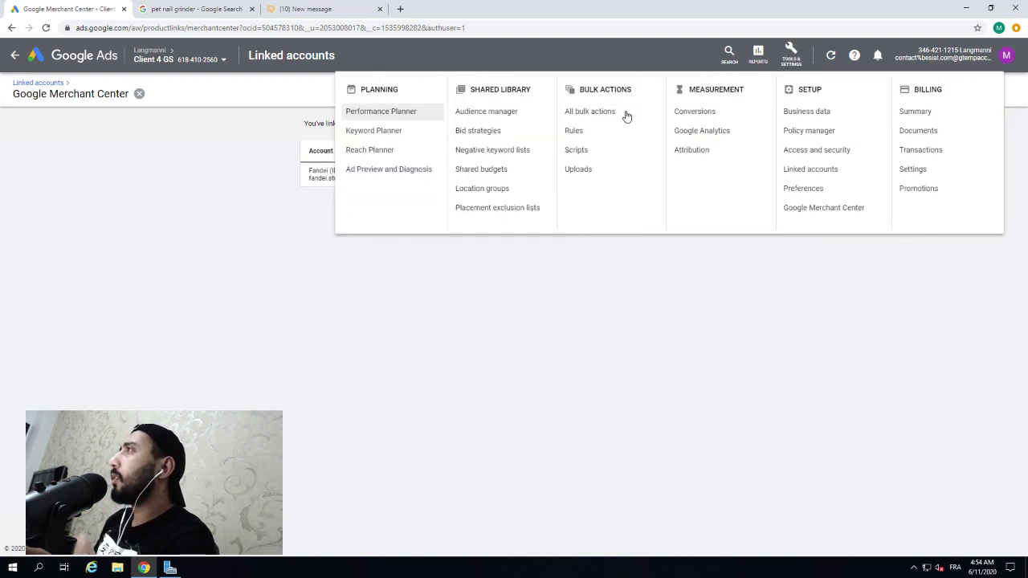
click(694, 112)
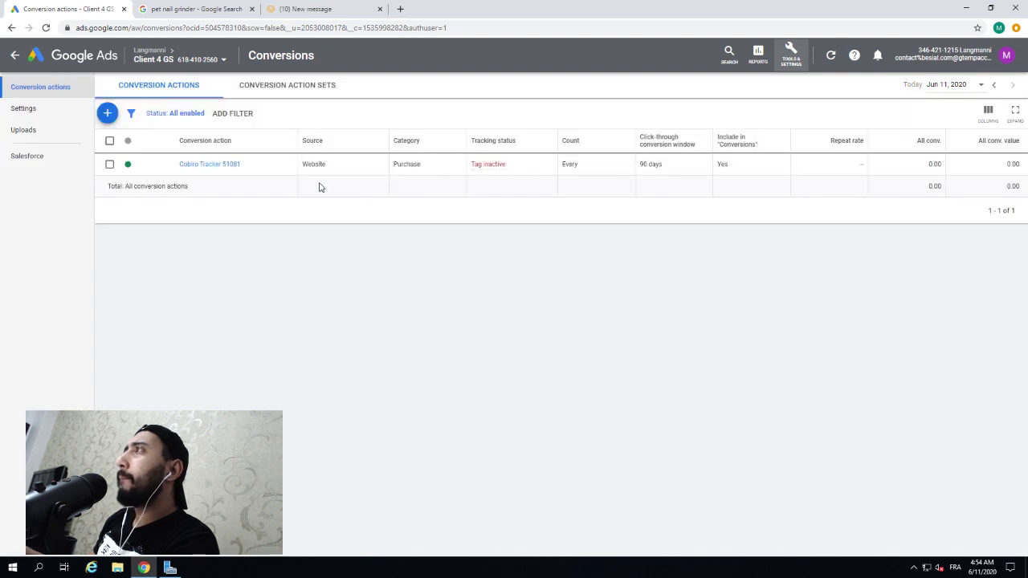
click(108, 114)
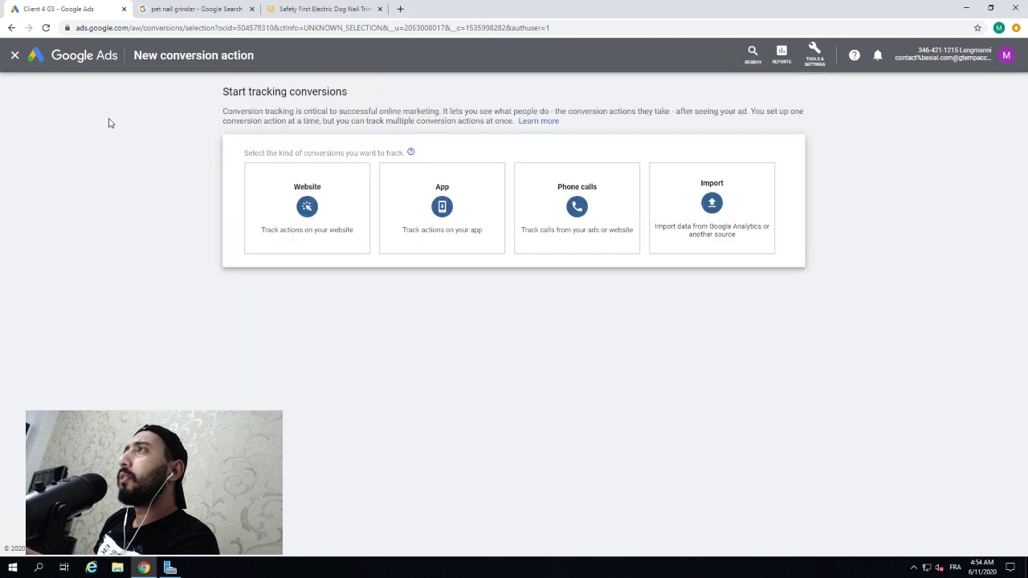
click(295, 193)
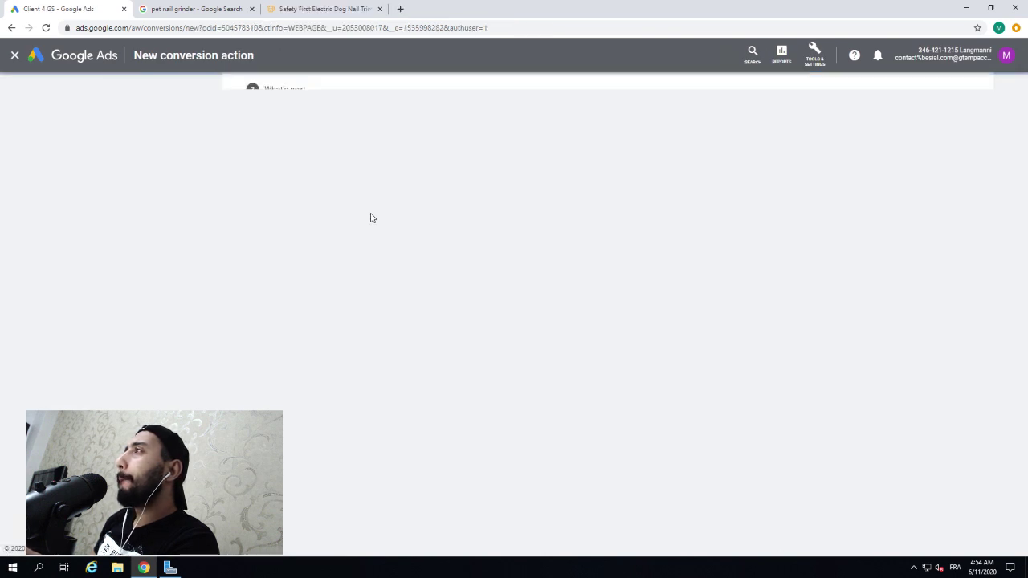
click(376, 211)
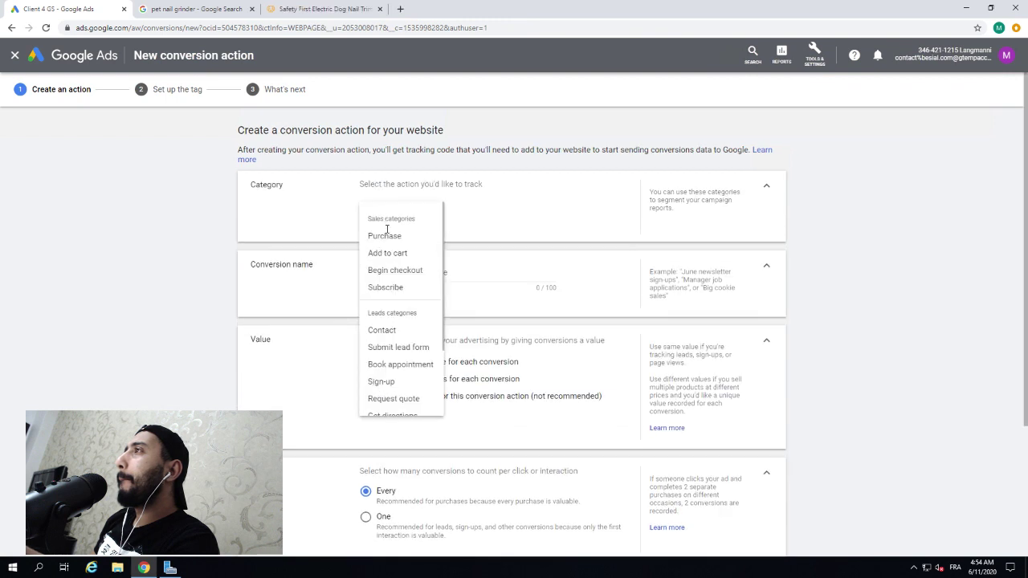
click(388, 236)
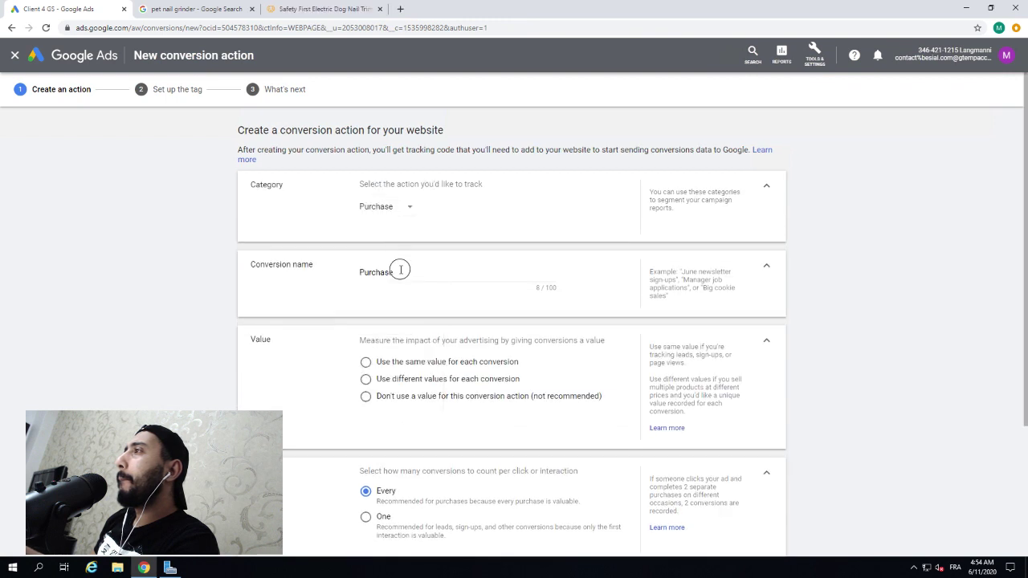
Step: Name the conversion "Purchase Conversion 1"
double_click(401, 270)
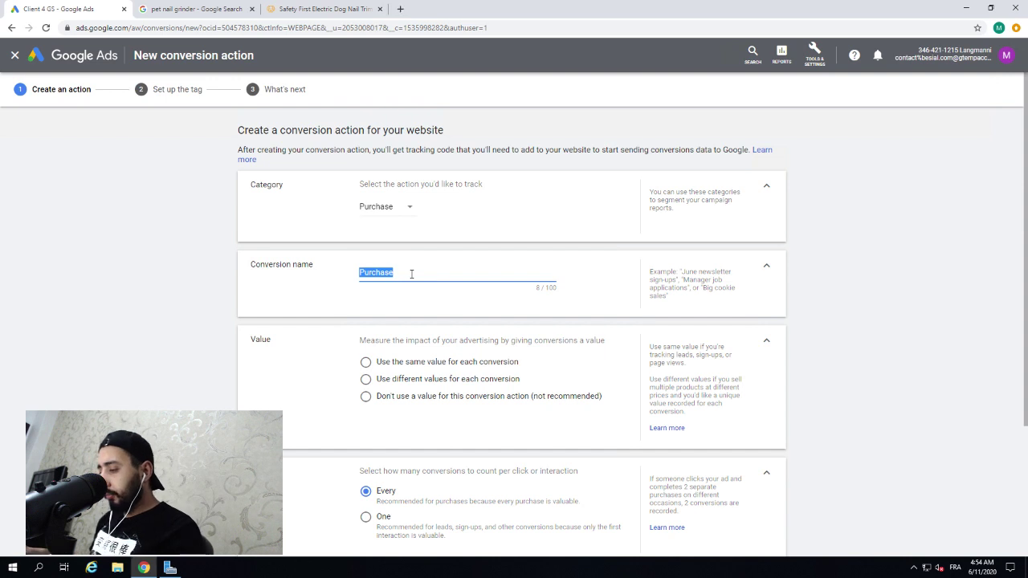
click(411, 273)
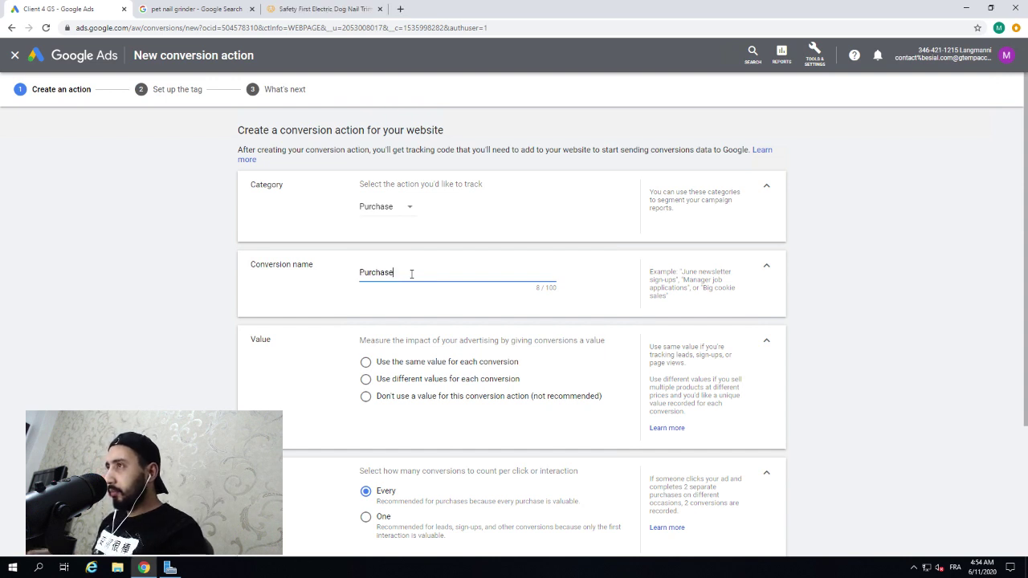
text(Conve)
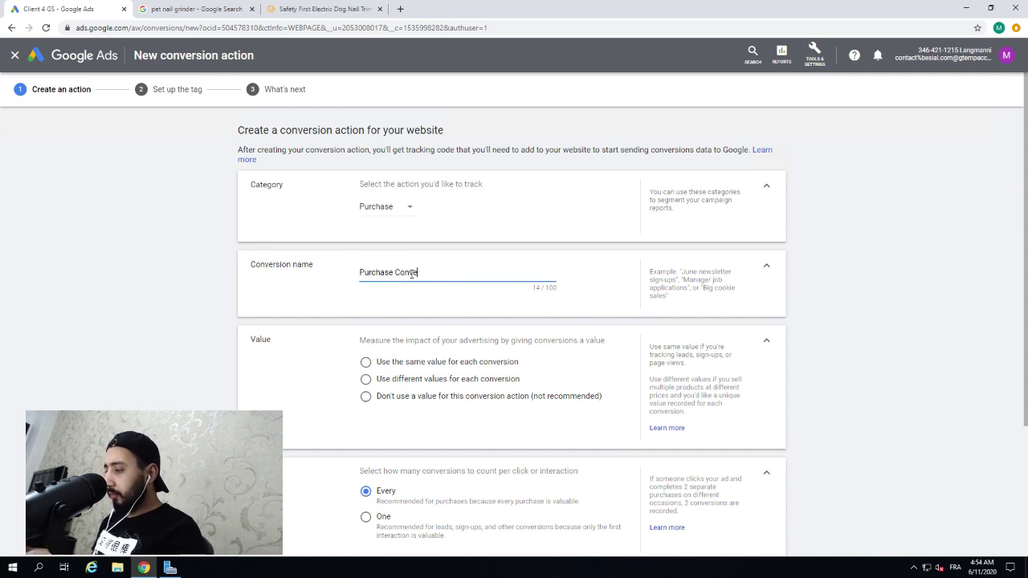
text(rsion 1)
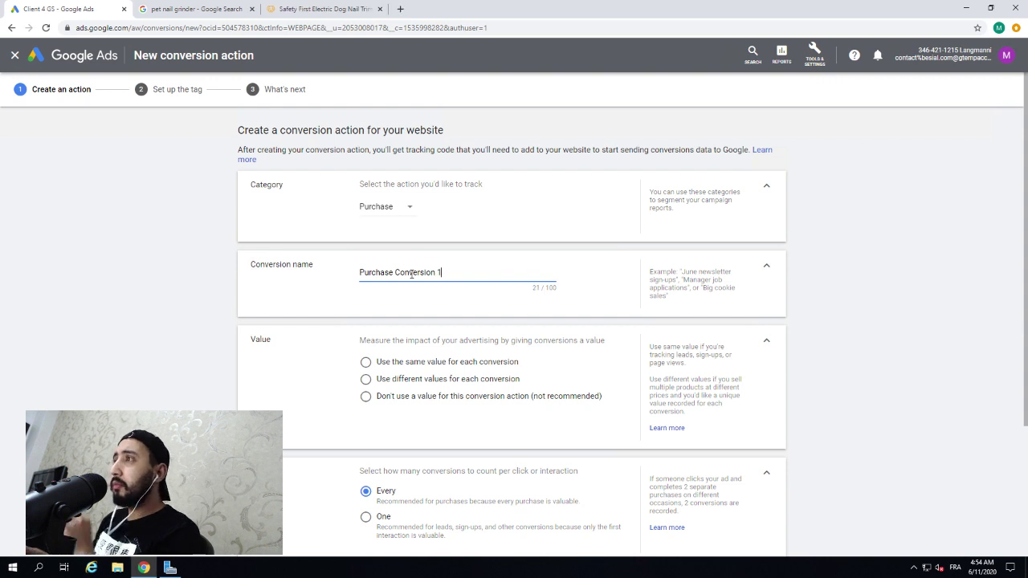
Step: Choose different values for each conversion and create the conversion action
click(417, 381)
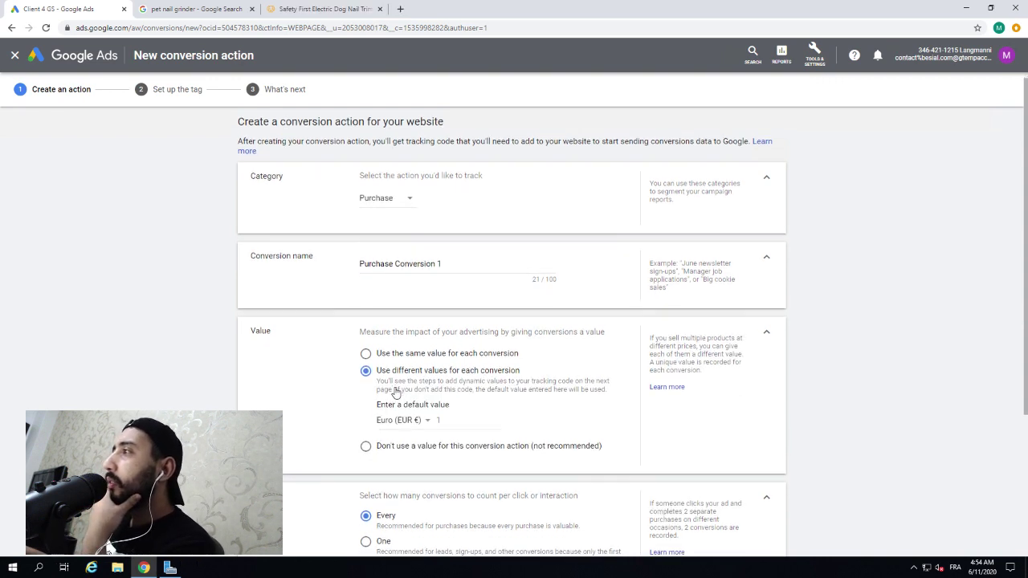
scroll(395, 393, down, 3)
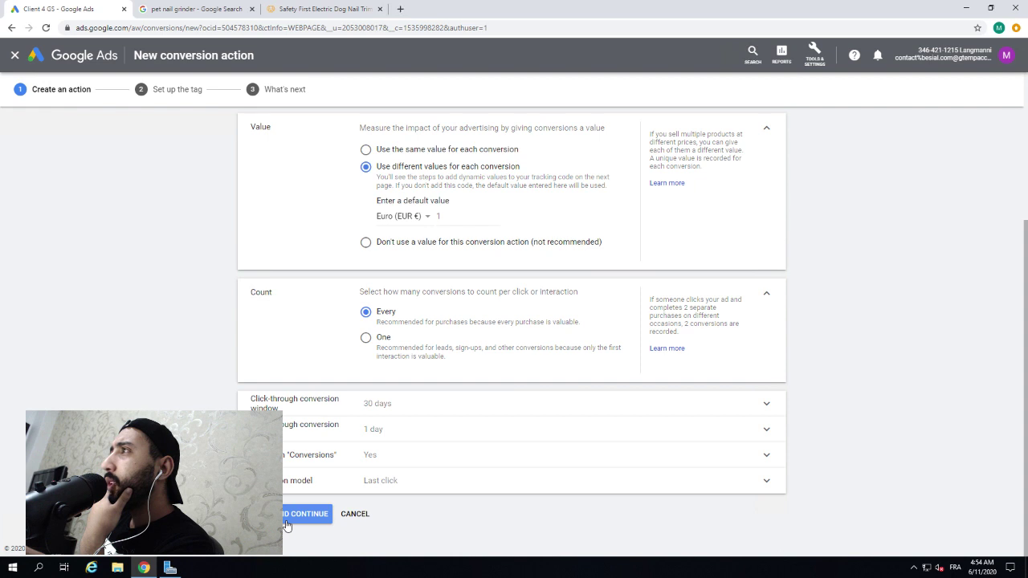
click(288, 521)
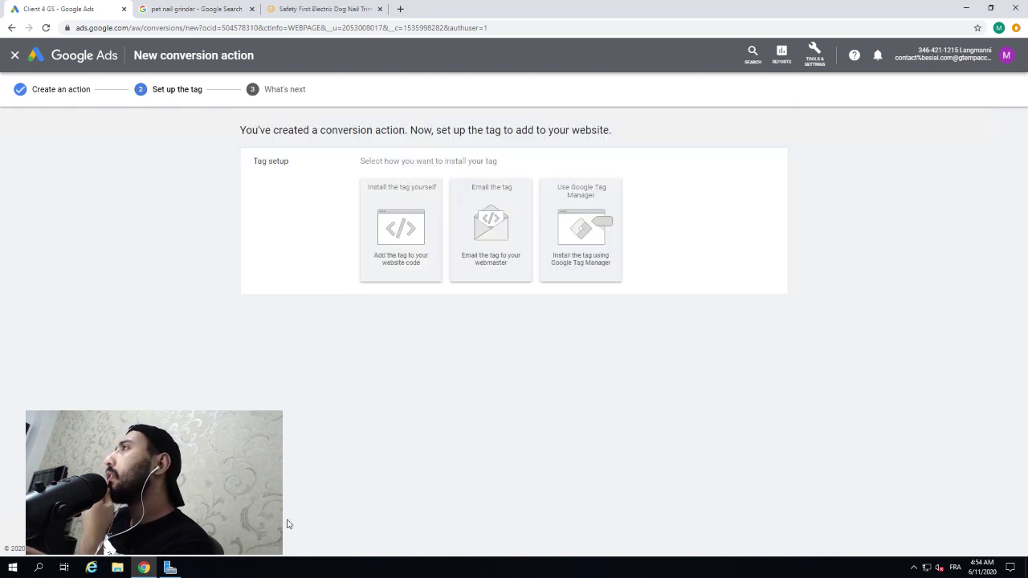
Step: Choose to install the tag yourself and copy the complete global site tag code
click(389, 244)
scroll(337, 274, down, 2)
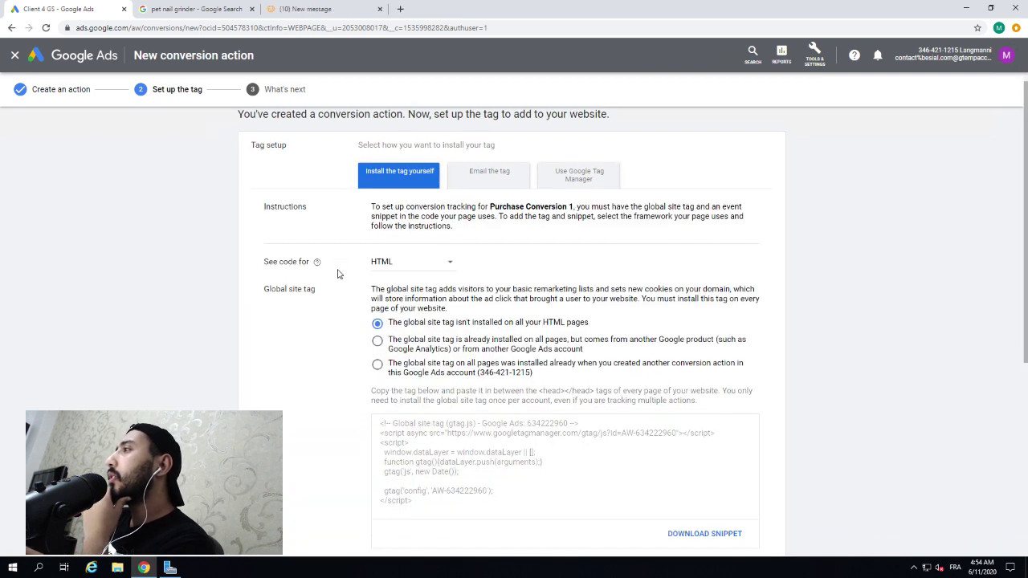
scroll(338, 274, down, 2)
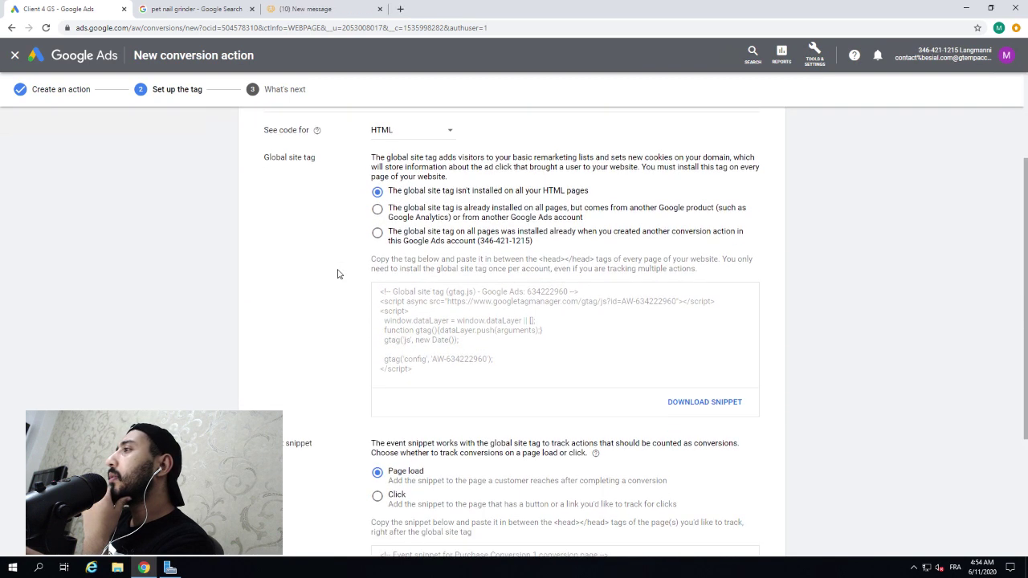
scroll(337, 274, down, 1)
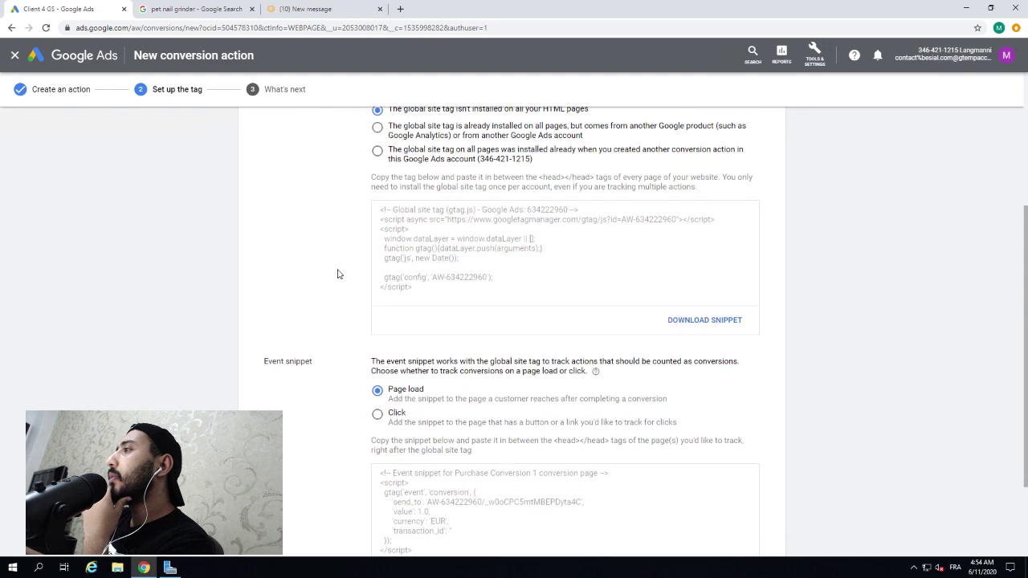
scroll(338, 274, up, 1)
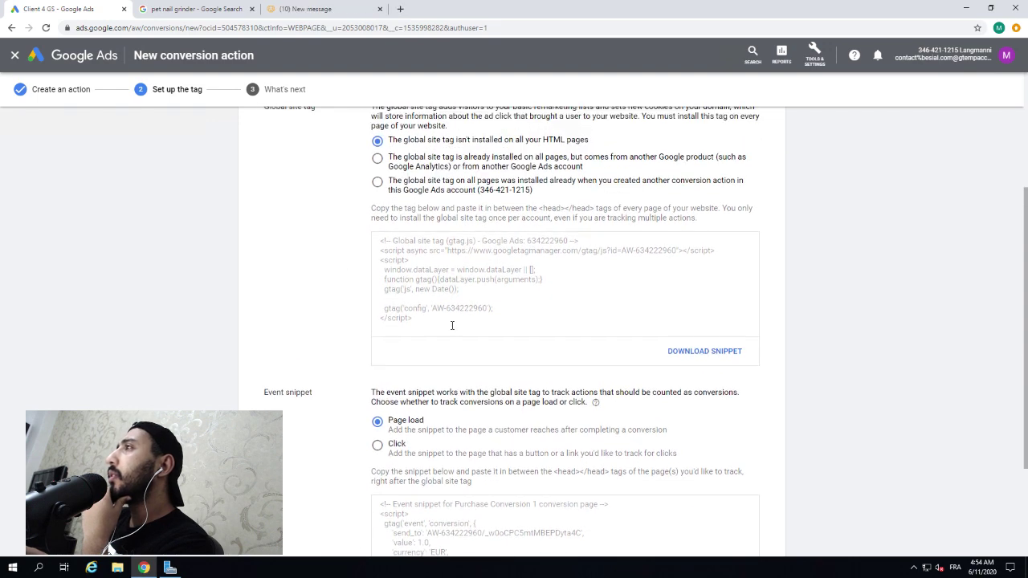
drag(414, 320, 378, 234)
right_click(391, 243)
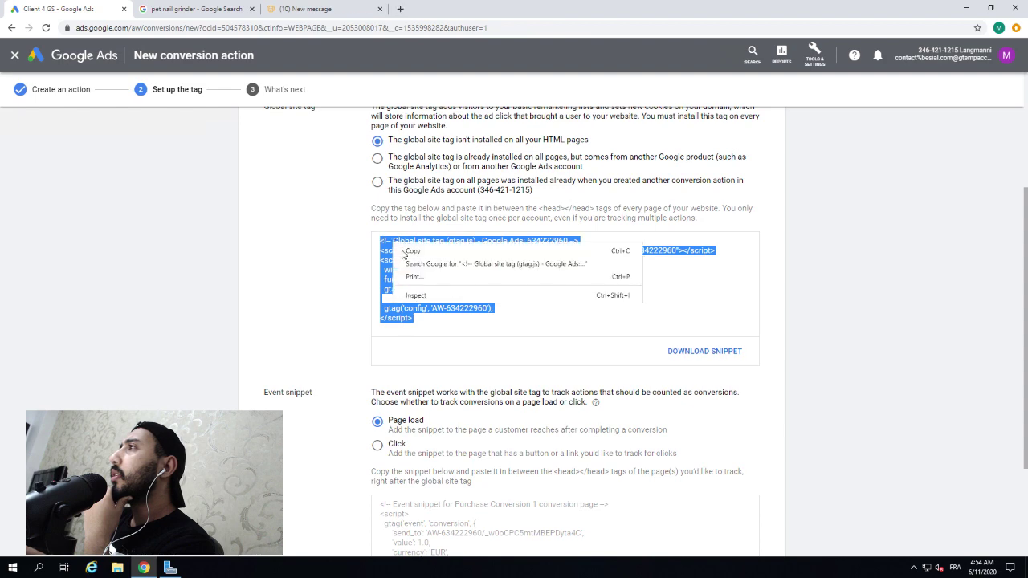
click(409, 250)
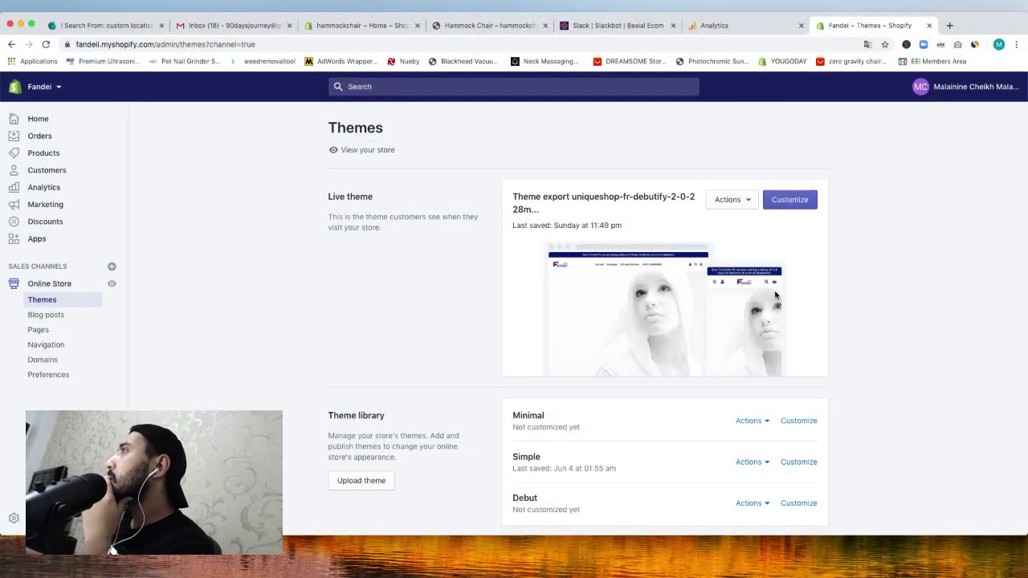
Step: Open the live theme's code and bring up its theme.liquid layout file for editing
click(720, 201)
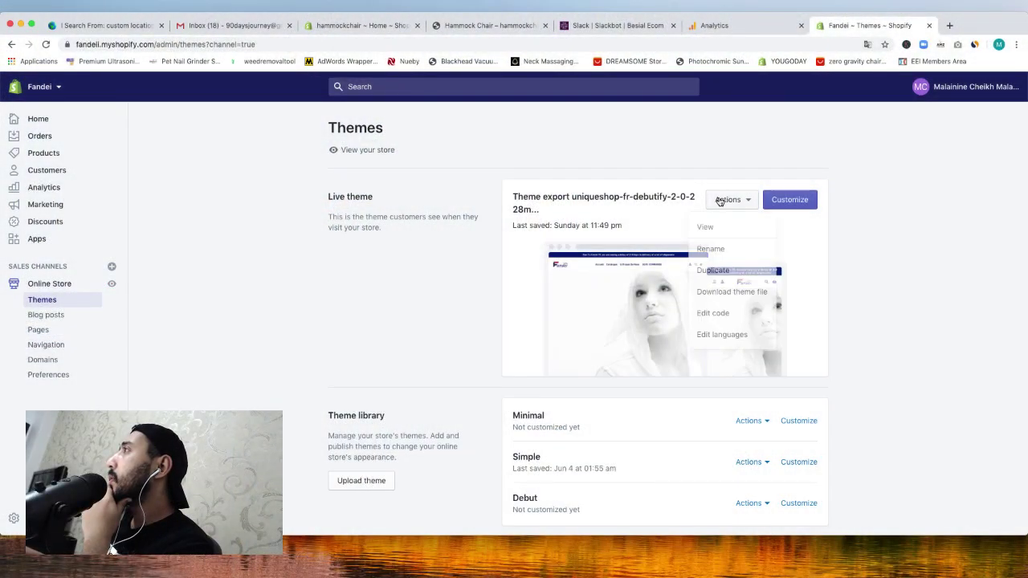
click(703, 313)
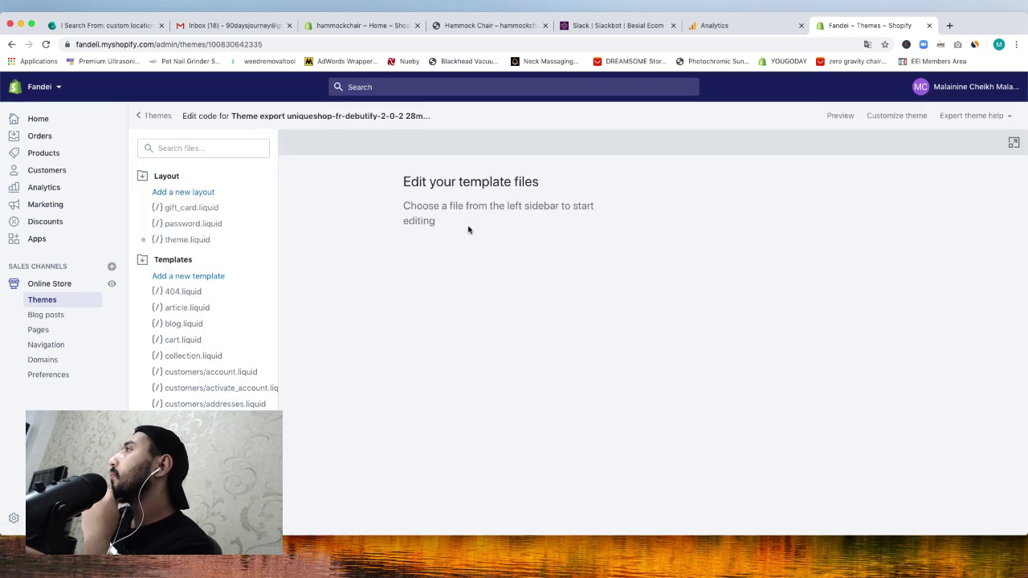
click(193, 240)
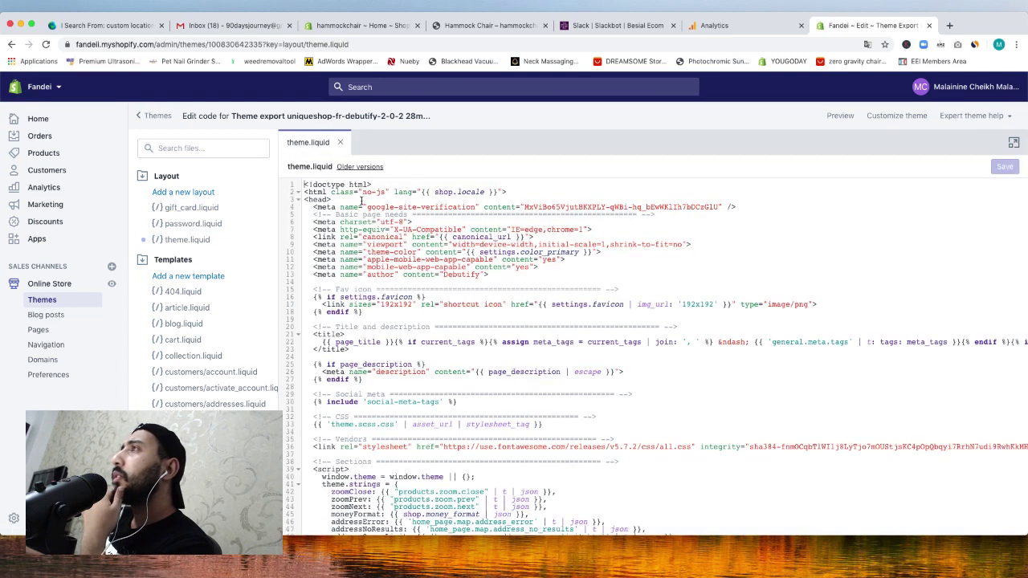
Step: Insert blank lines after the opening <head> tag in theme.liquid and paste the global site tag there
click(360, 200)
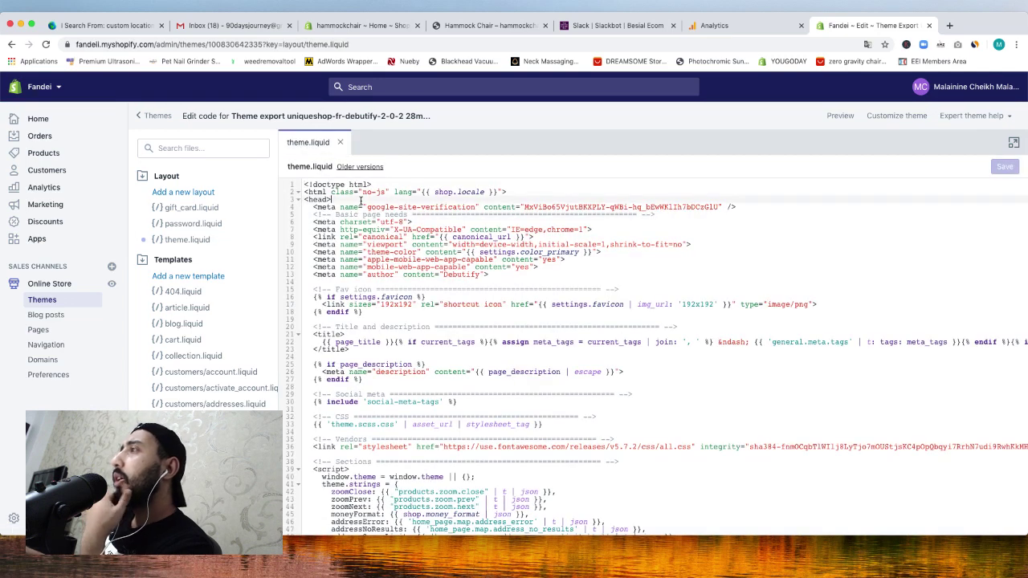
key(Return)
key(Return)
key(Return)
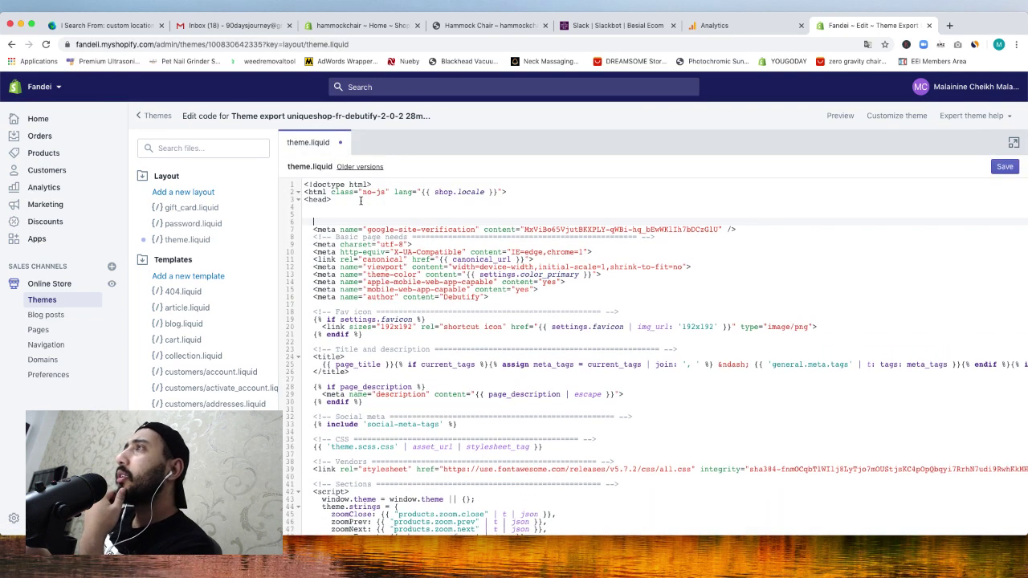
click(318, 213)
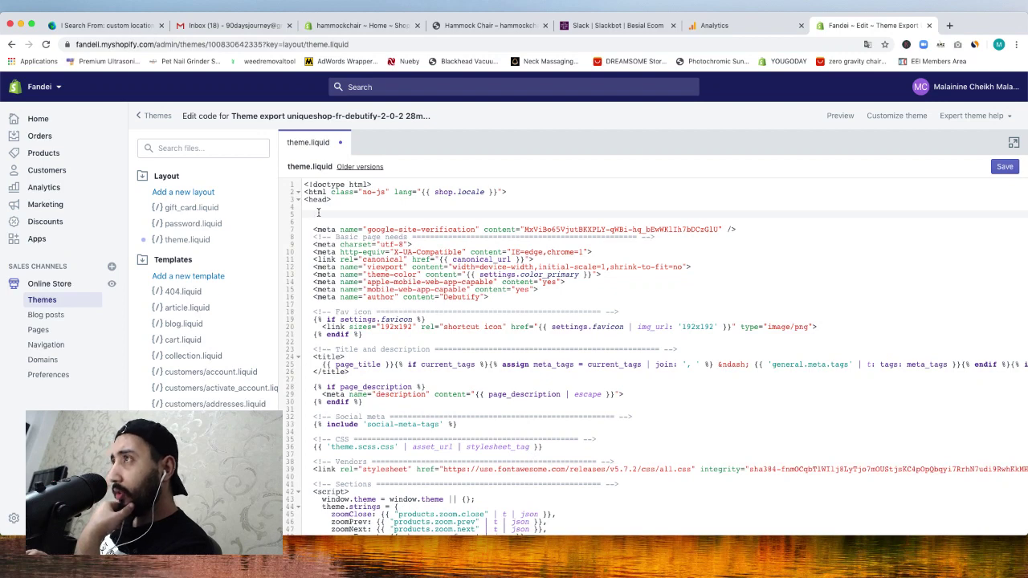
key(ctrl+v)
key(Return)
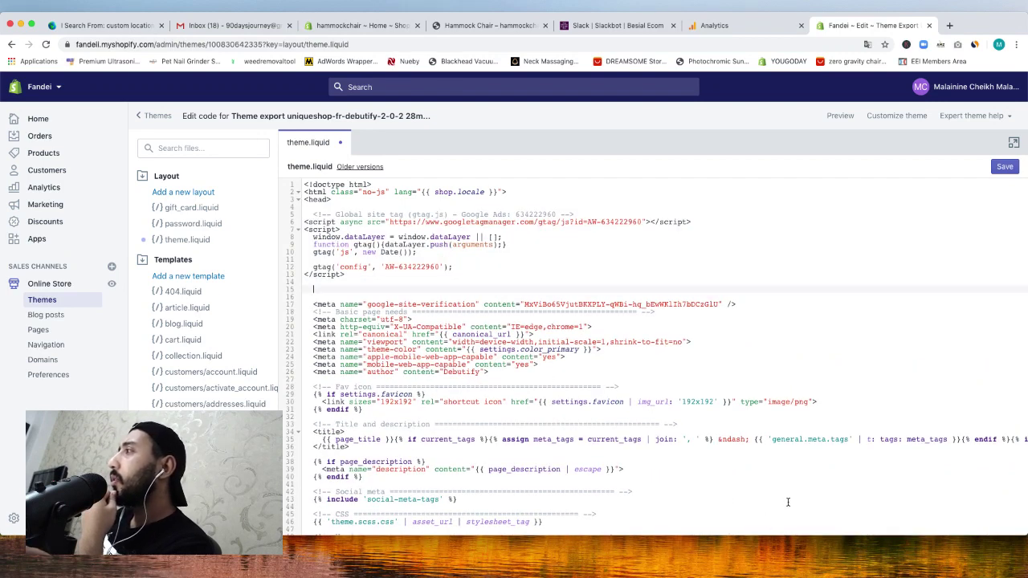
Step: Copy the Purchase Conversion 1 event snippet from Google Ads and paste it below the global site tag in theme.liquid
key(ctrl+Right)
key(ctrl+Right)
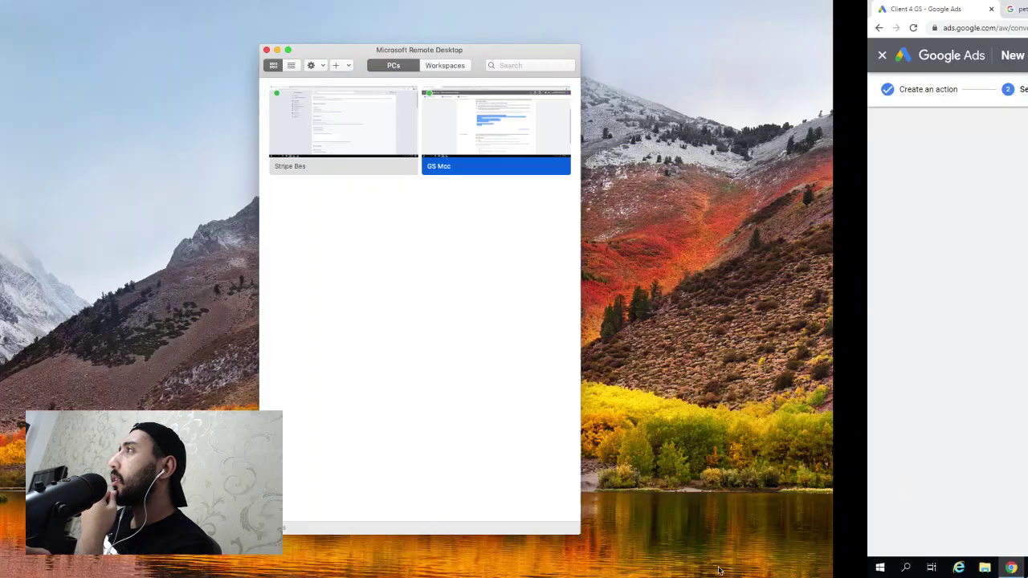
scroll(462, 454, down, 1)
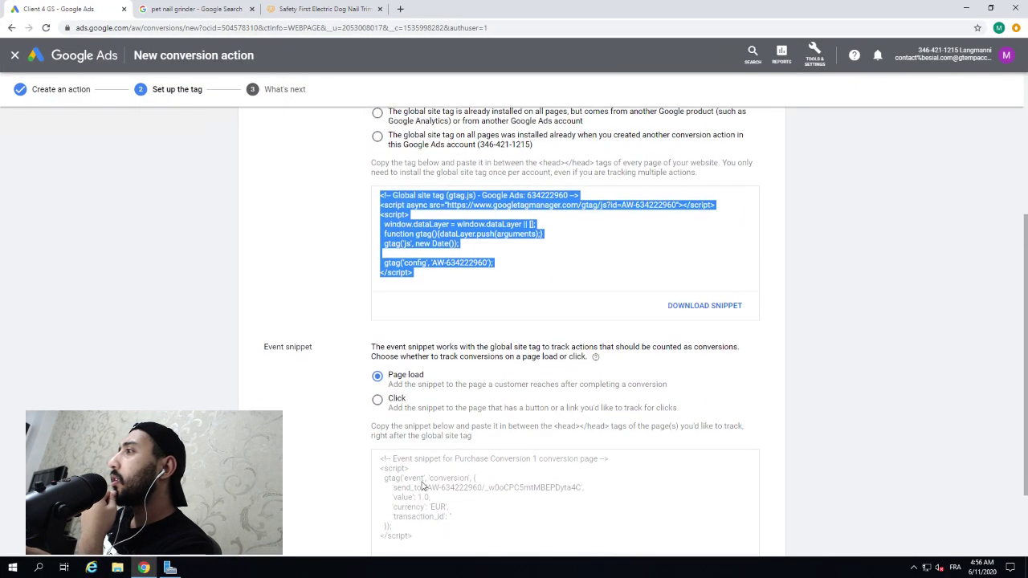
drag(419, 546, 359, 446)
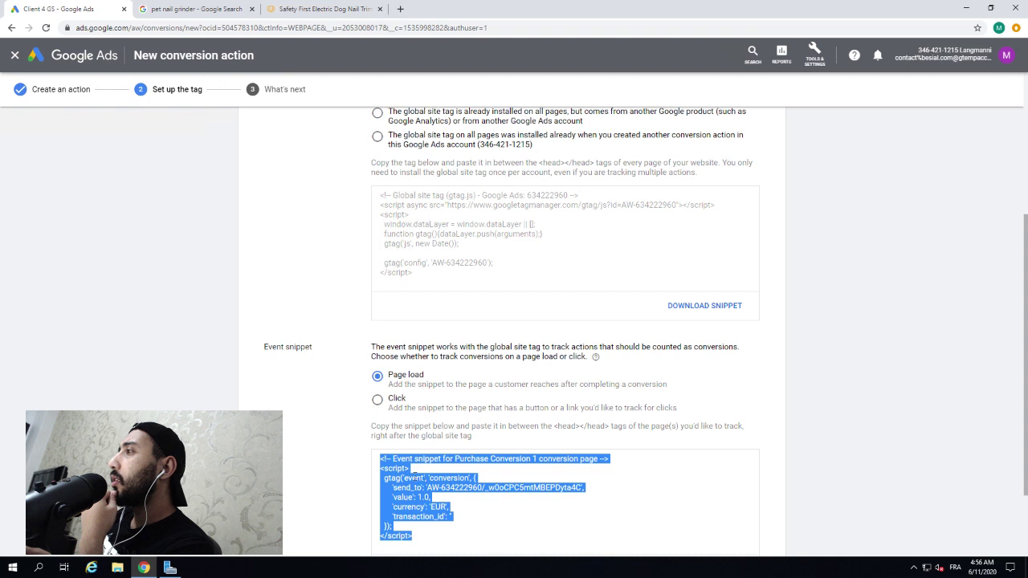
right_click(413, 477)
click(426, 485)
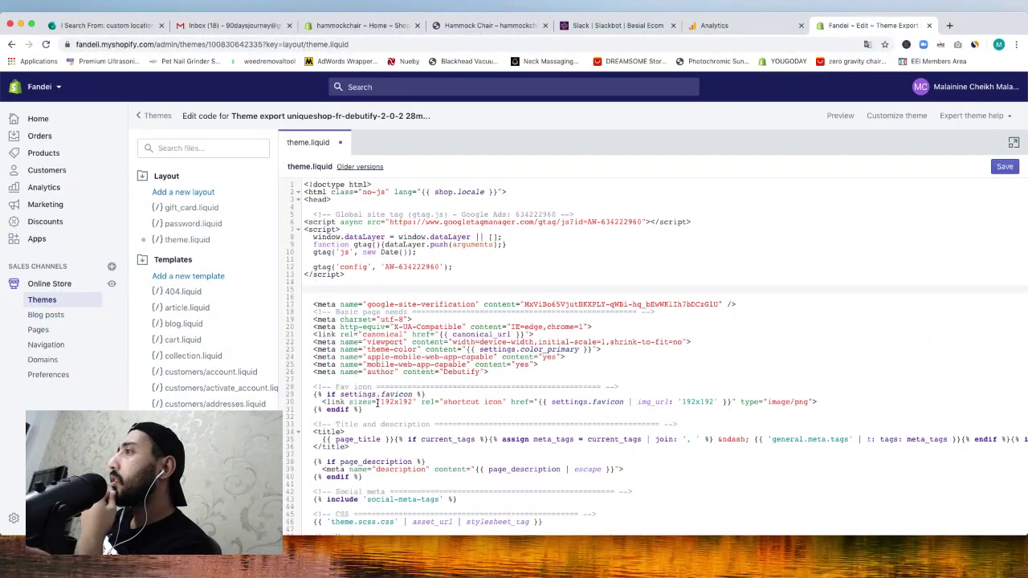
key(super+v)
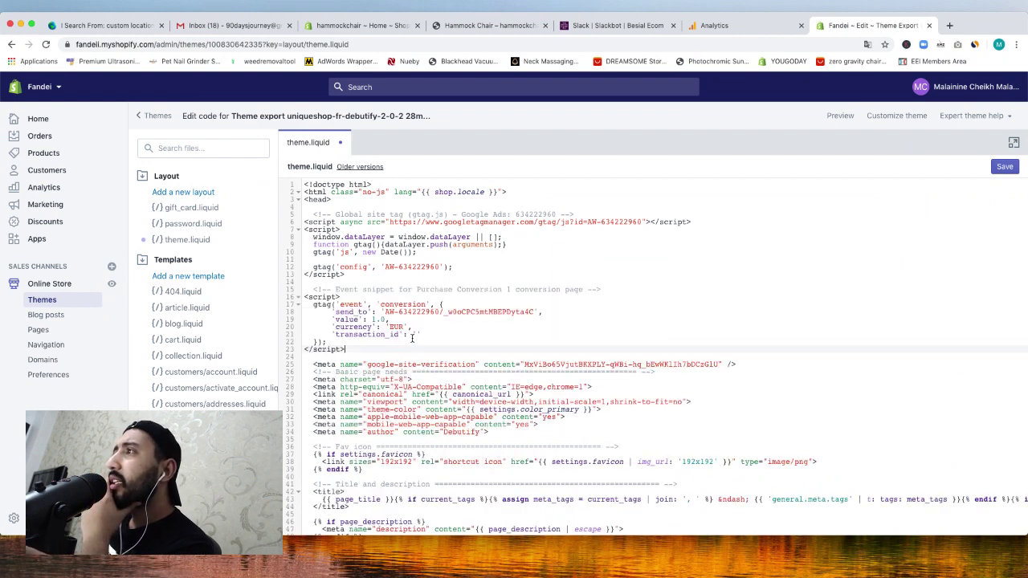
Step: Set the event snippet's value to {{ checkout.total_price | money_without_currency }}, transaction_id to '{{ order.order_number }}' and currency to 'EUR'
drag(412, 338, 329, 314)
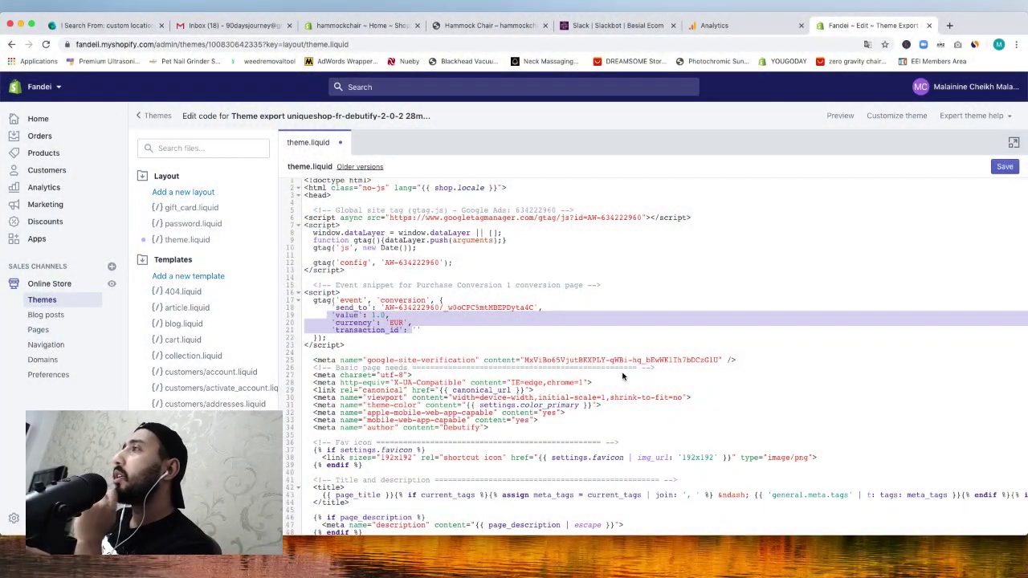
drag(418, 332, 331, 316)
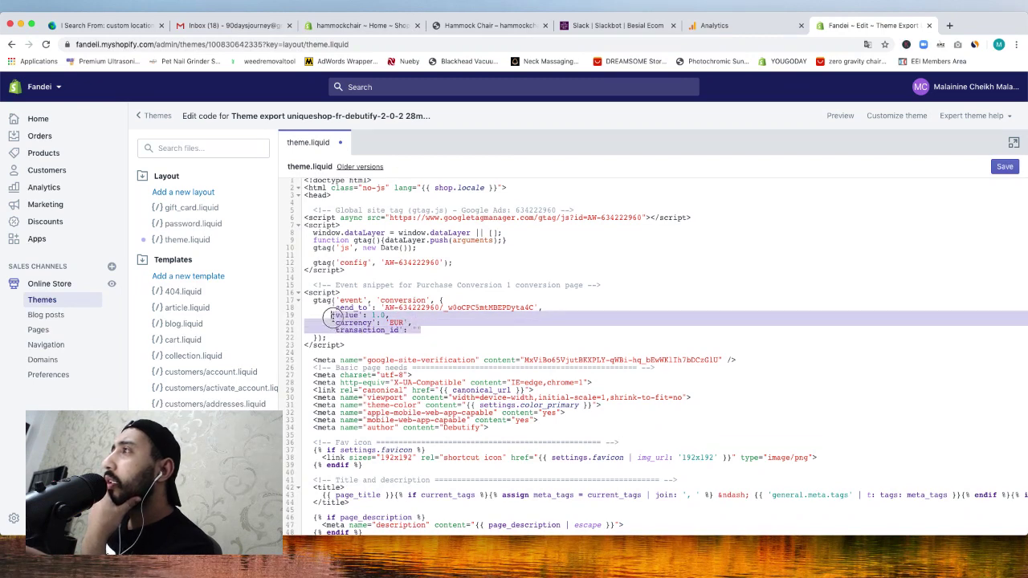
right_click(342, 316)
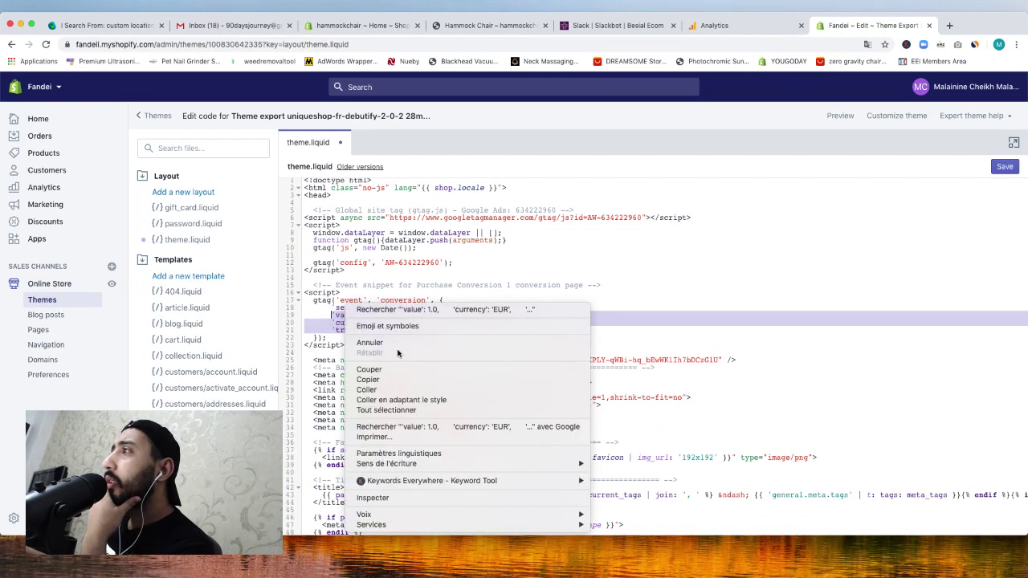
click(418, 392)
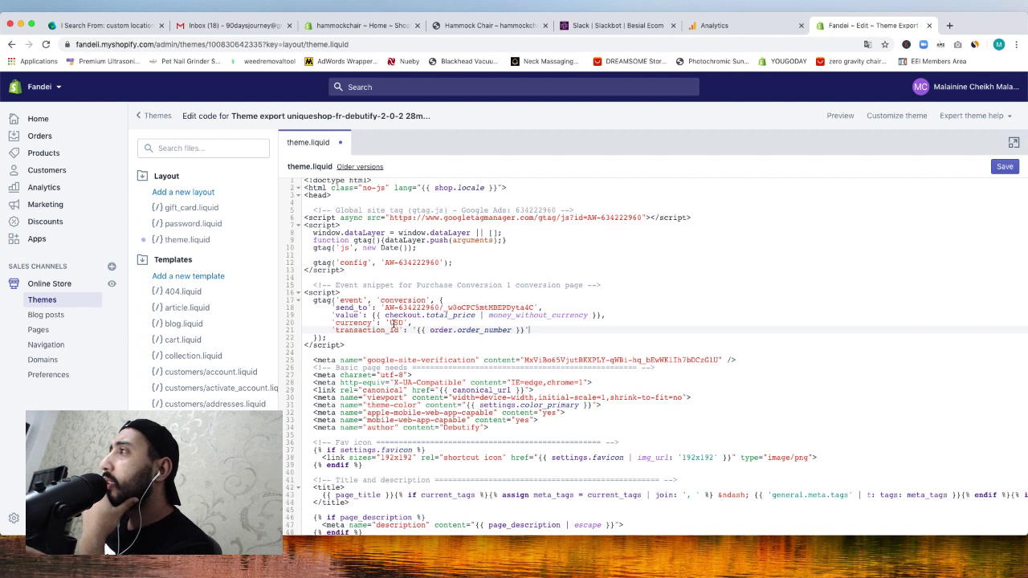
double_click(395, 322)
key(BackSpace)
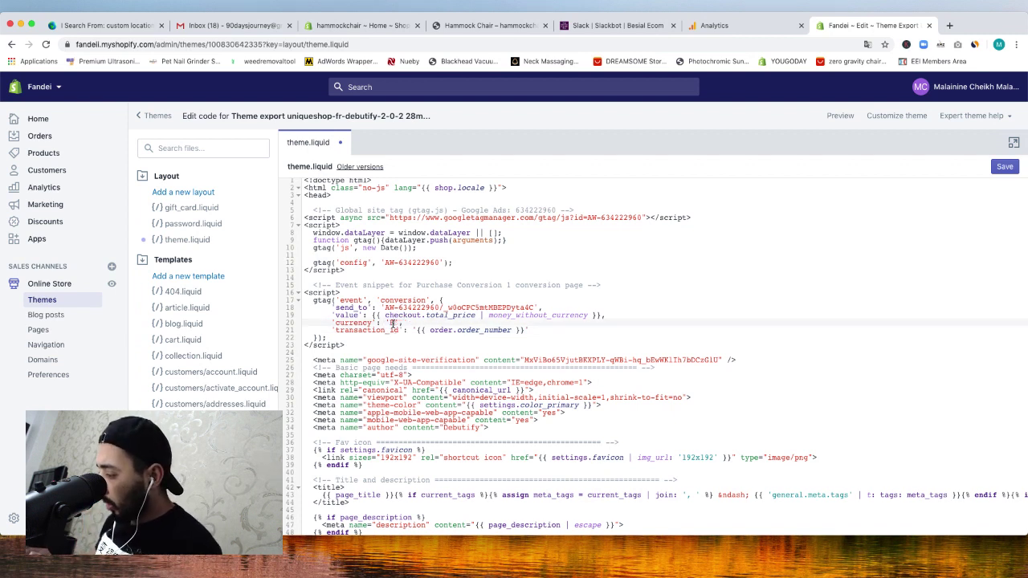
text(EUR)
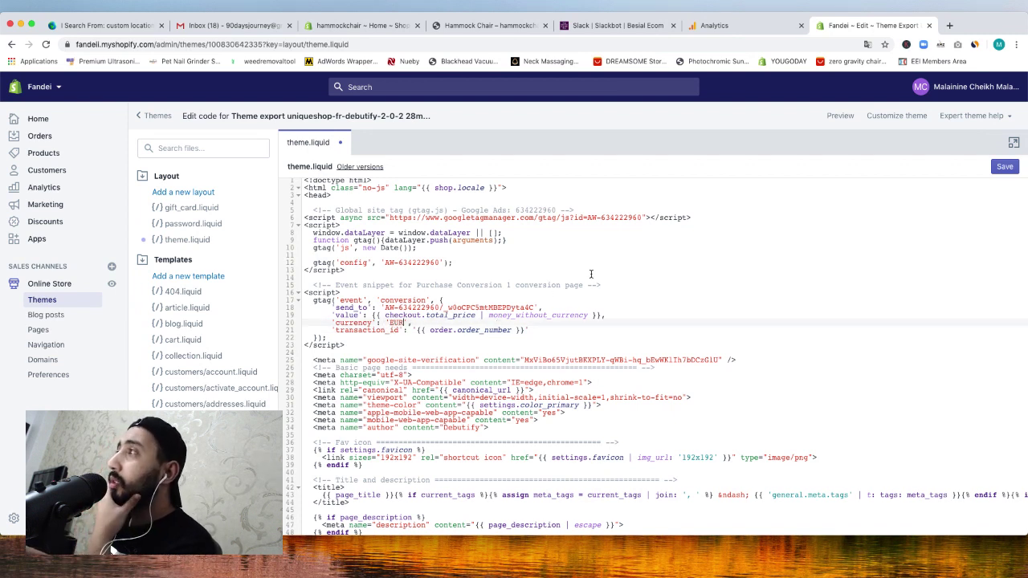
Step: Select the global site tag and event snippet together and save theme.liquid
drag(338, 338, 308, 211)
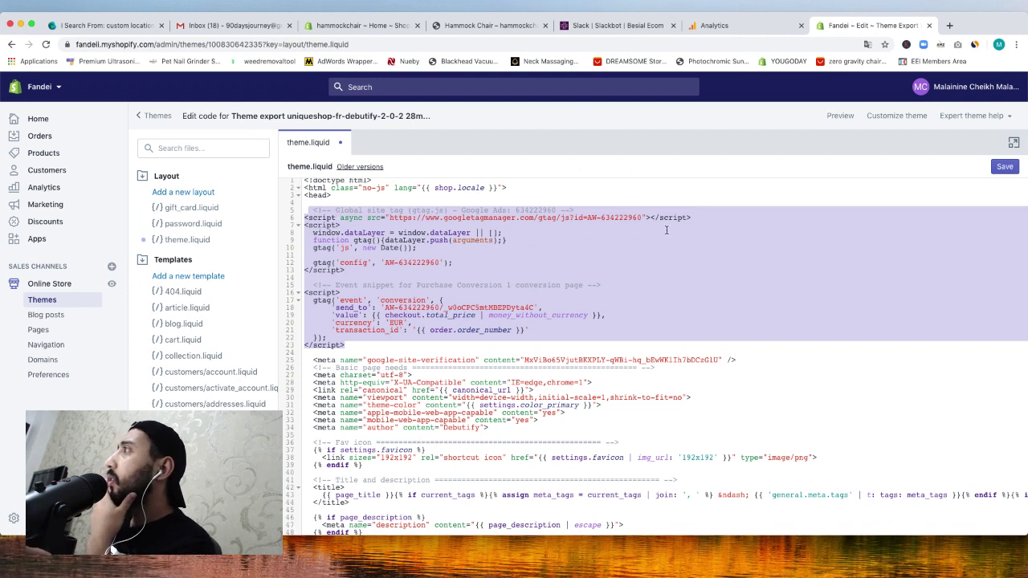
click(1005, 166)
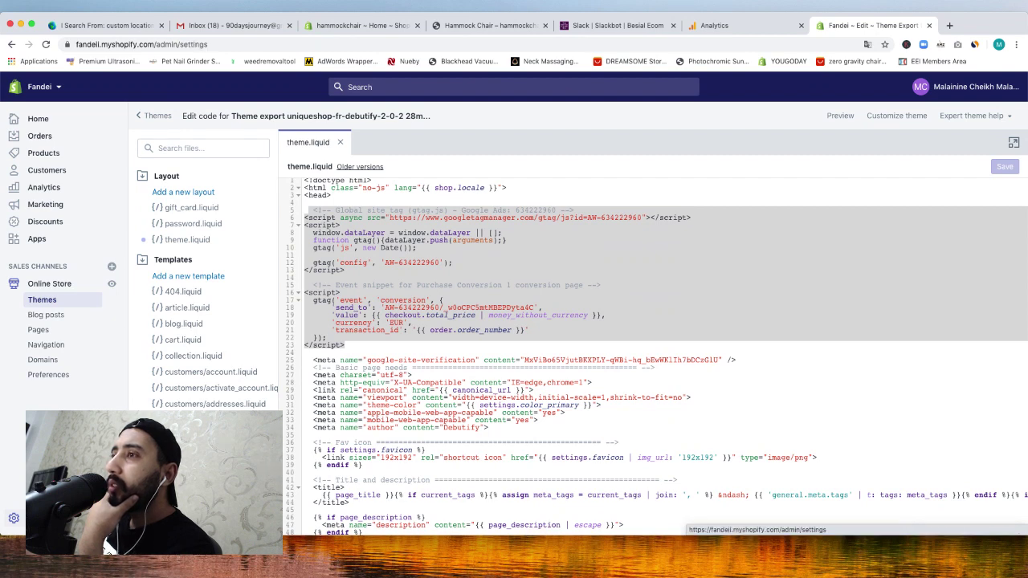
Step: Open the store's checkout settings and disable customer accounts
click(36, 518)
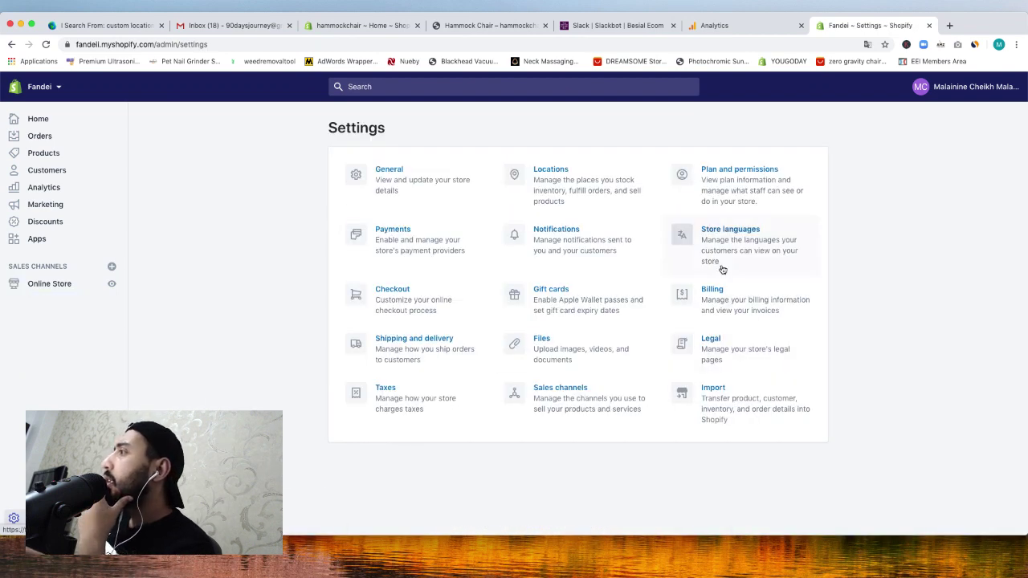
click(457, 302)
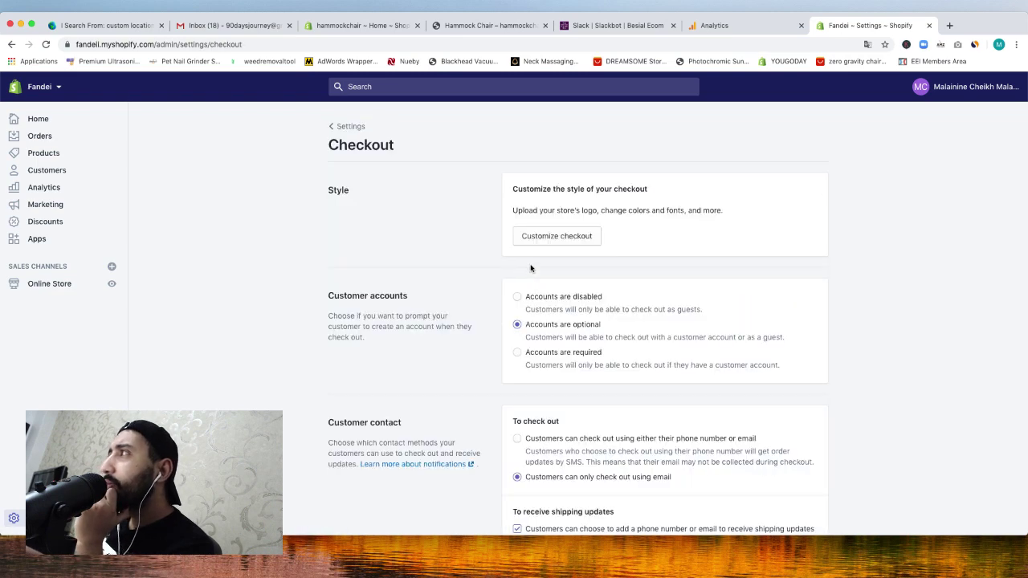
scroll(532, 267, down, 3)
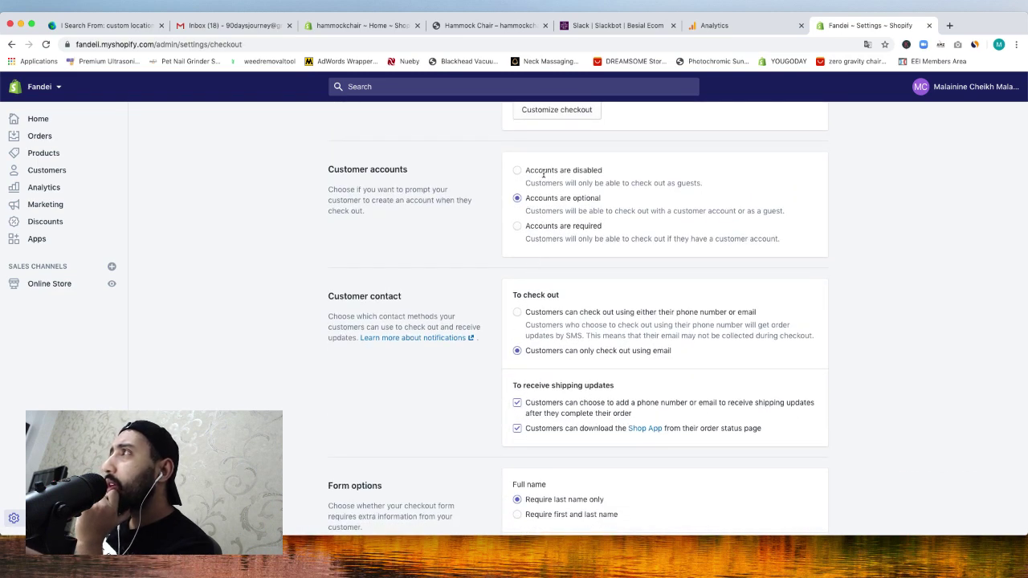
click(526, 170)
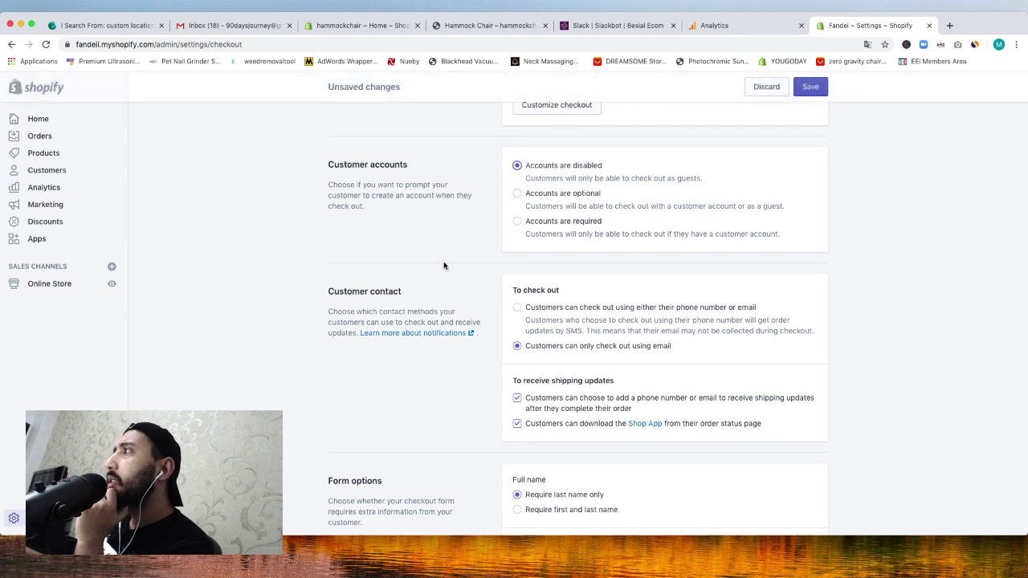
Step: Paste the tracking code into the order processing section's Additional scripts and save the checkout settings
scroll(443, 265, down, 6)
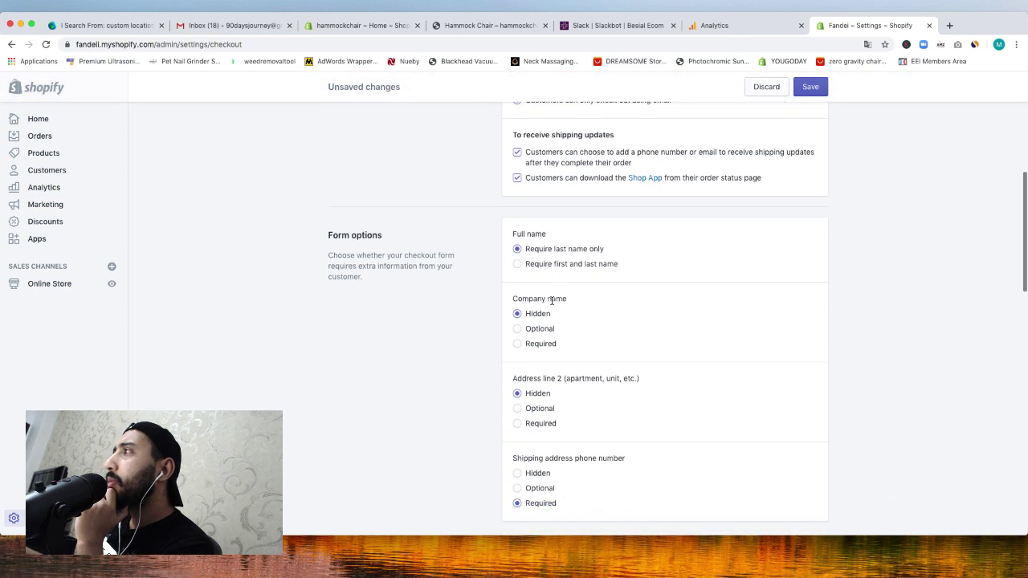
scroll(552, 301, down, 3)
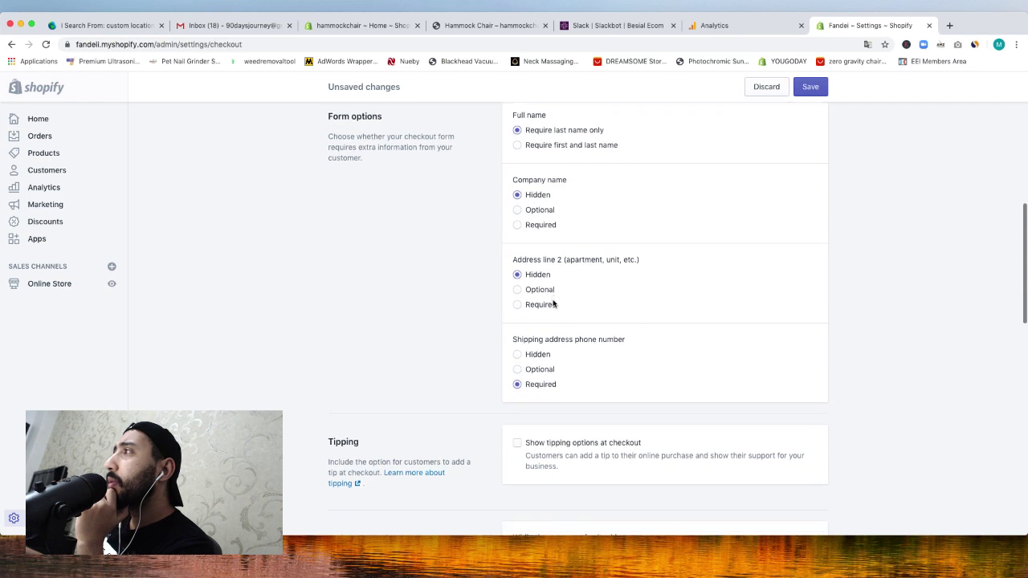
scroll(552, 303, down, 5)
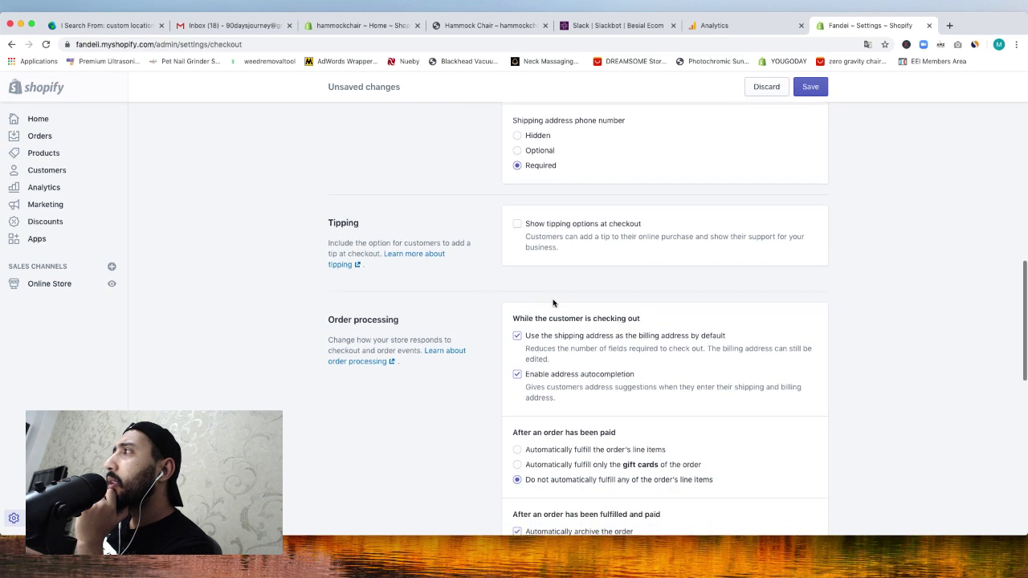
scroll(552, 304, down, 8)
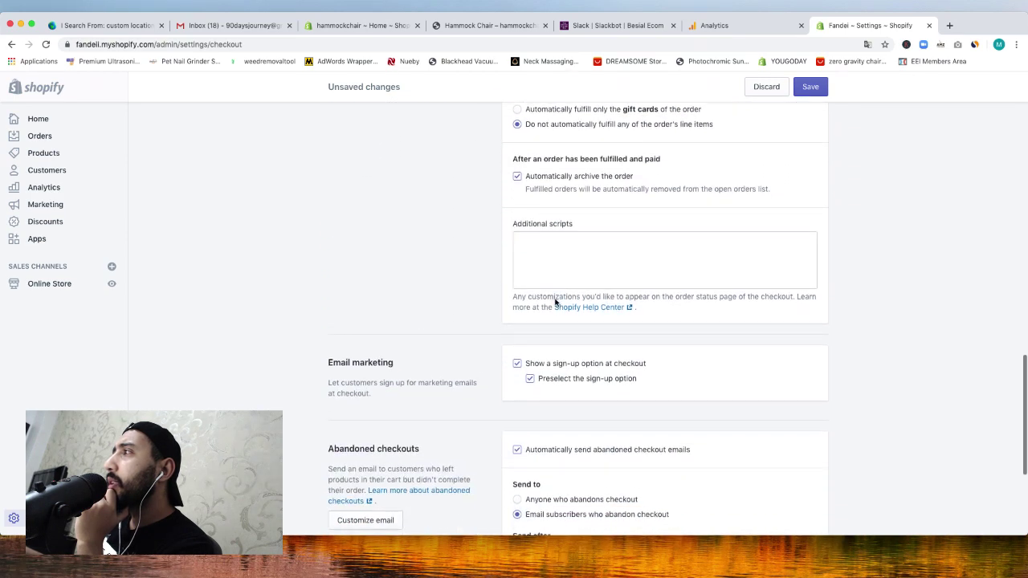
click(554, 255)
right_click(554, 256)
click(580, 330)
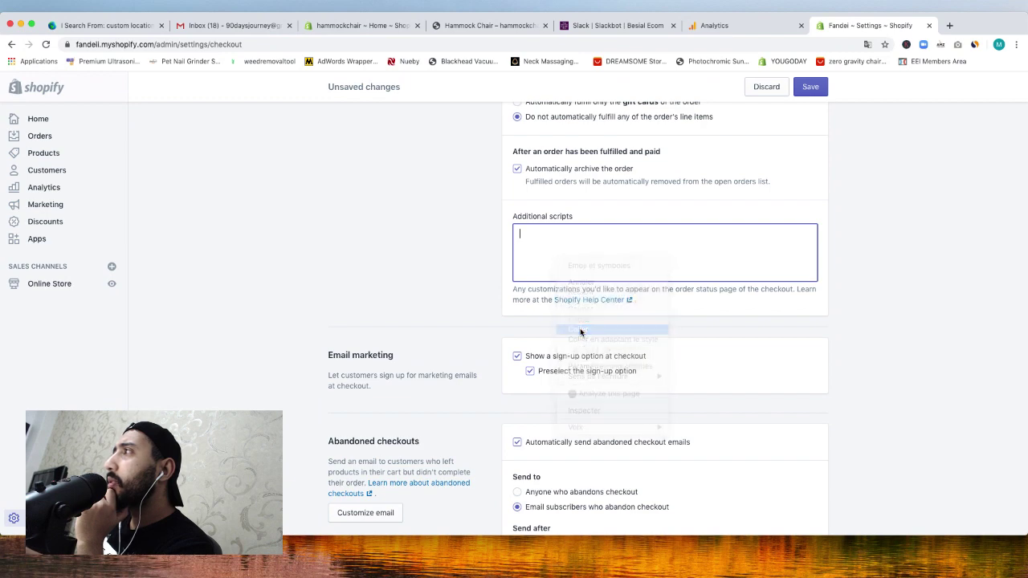
scroll(454, 316, down, 10)
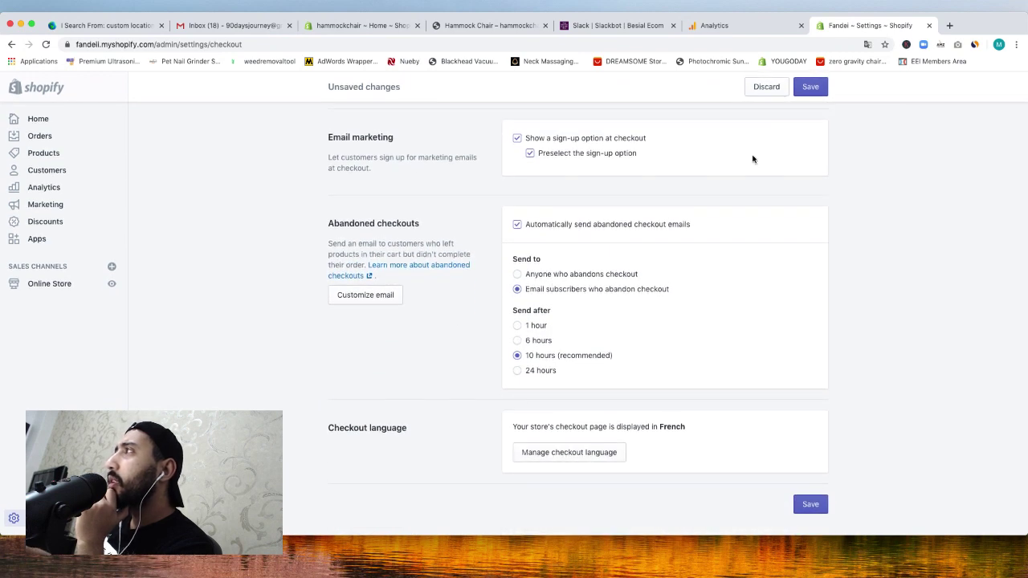
click(809, 84)
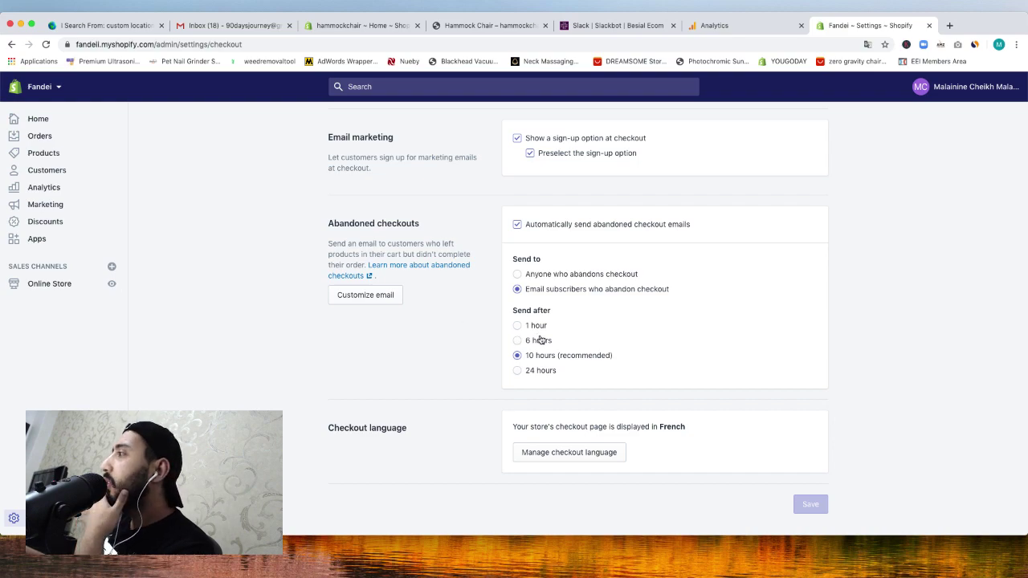
Step: Switch back to Google Ads, finish the conversion action setup and return to the campaigns overview
click(744, 571)
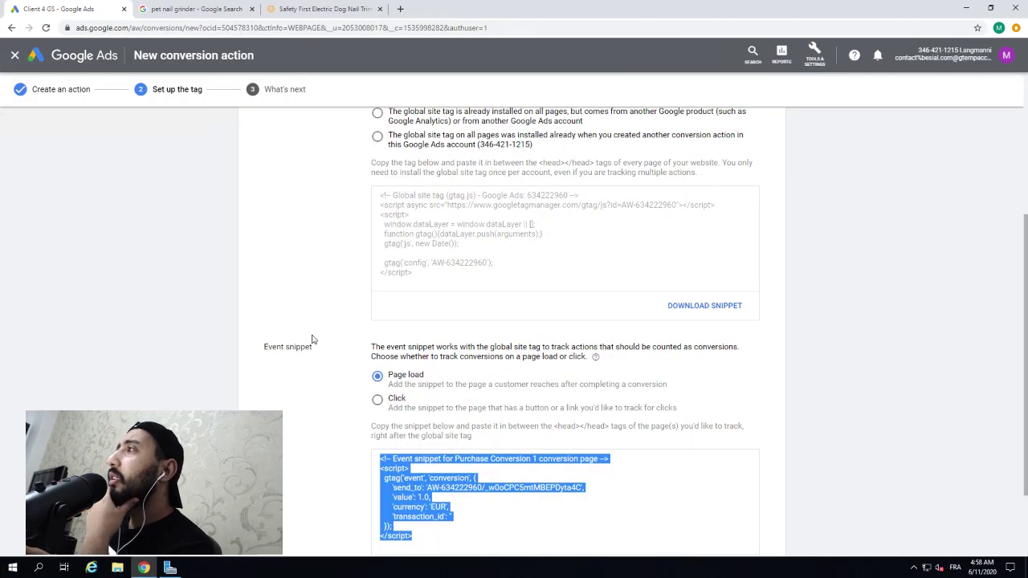
scroll(314, 338, down, 1)
scroll(306, 347, down, 2)
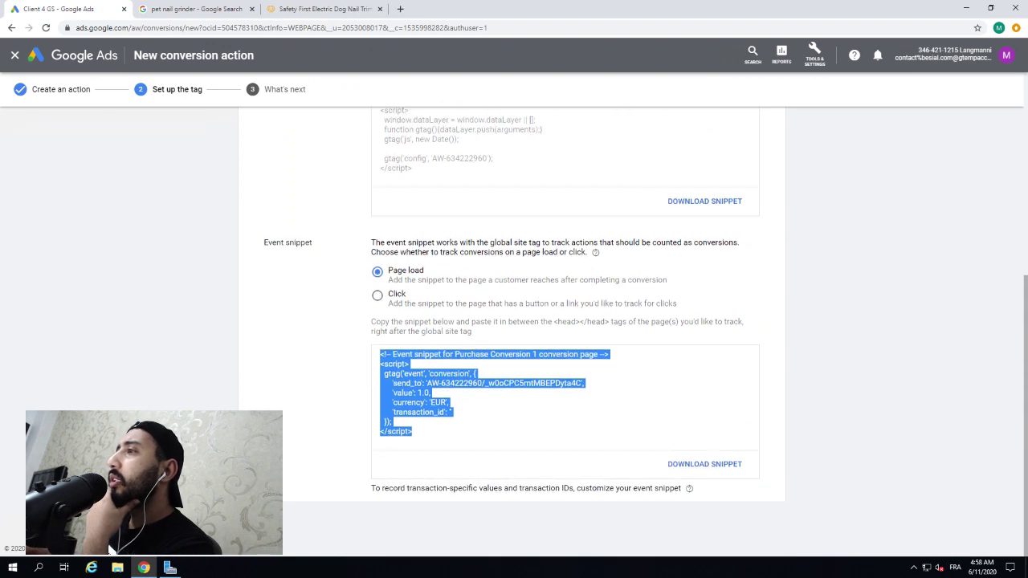
click(259, 526)
click(265, 285)
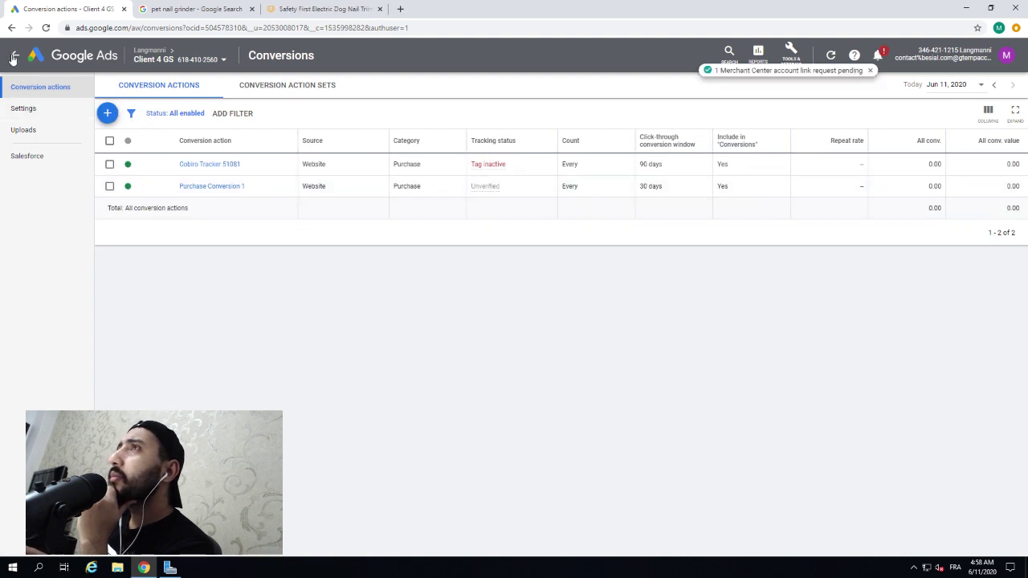
click(14, 59)
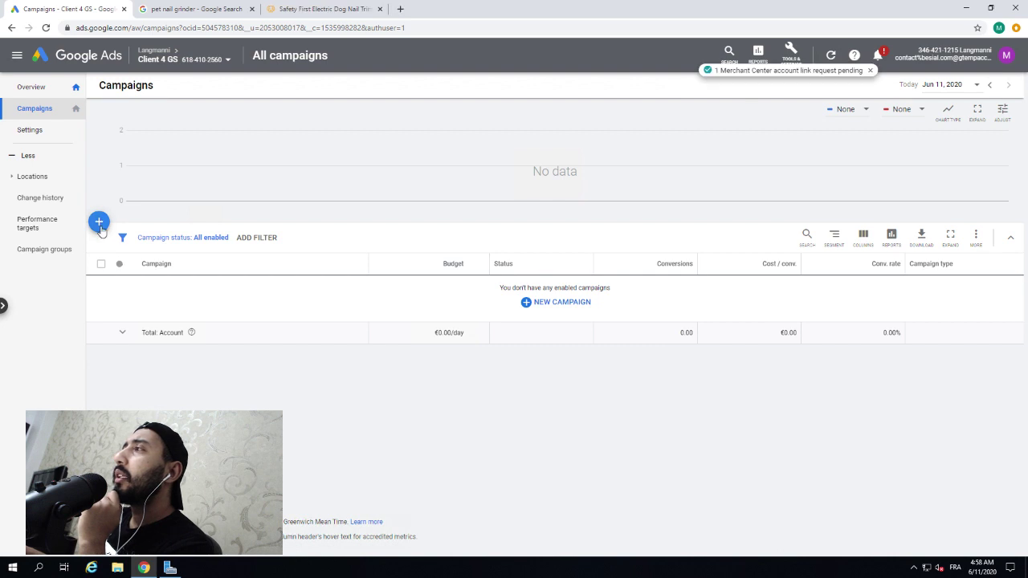
click(98, 225)
click(142, 260)
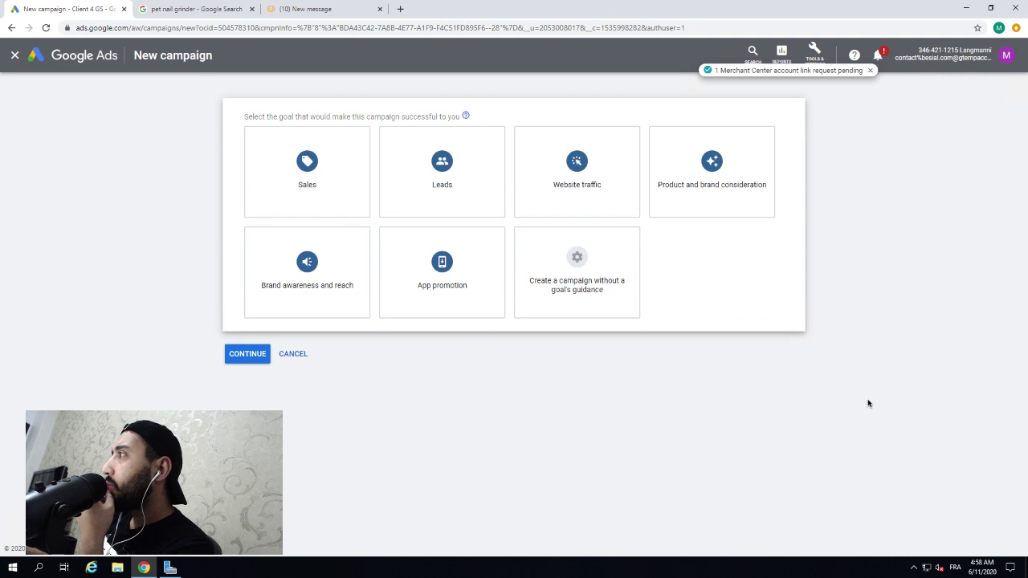
click(305, 161)
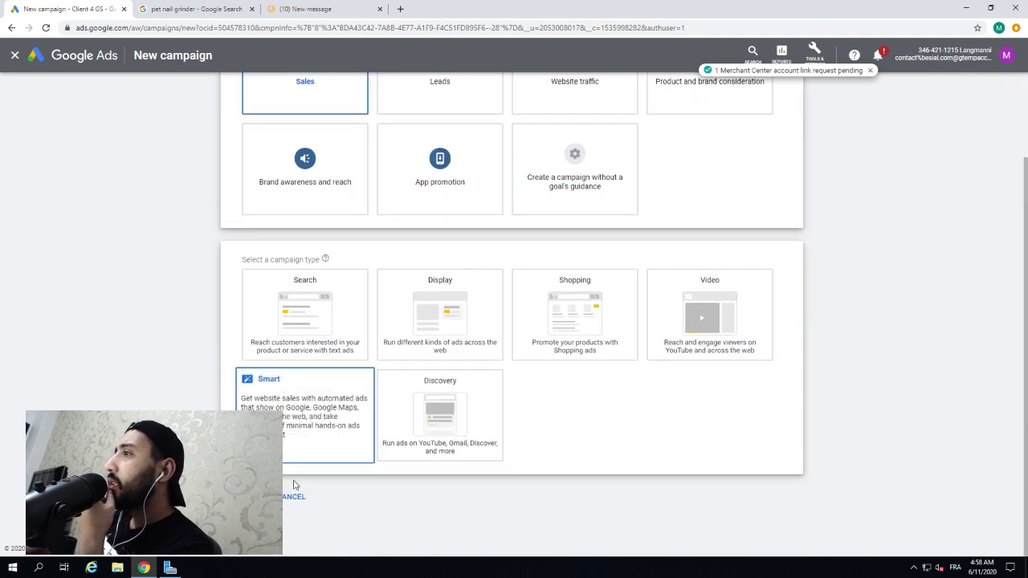
click(291, 495)
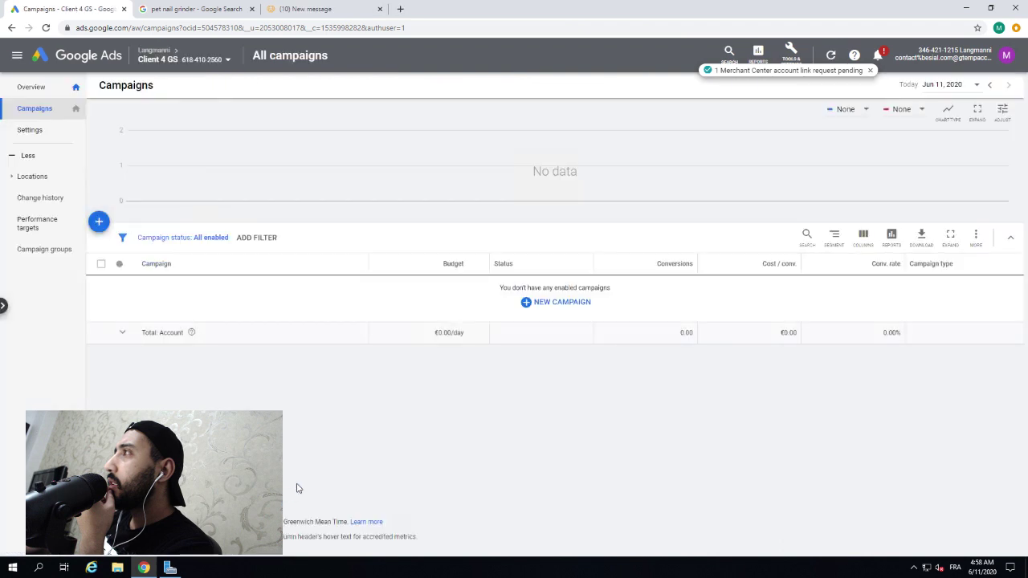
Step: Start a new campaign without a goal's guidance, choosing the Shopping type and the Standard Shopping subtype for products sold in France
click(101, 227)
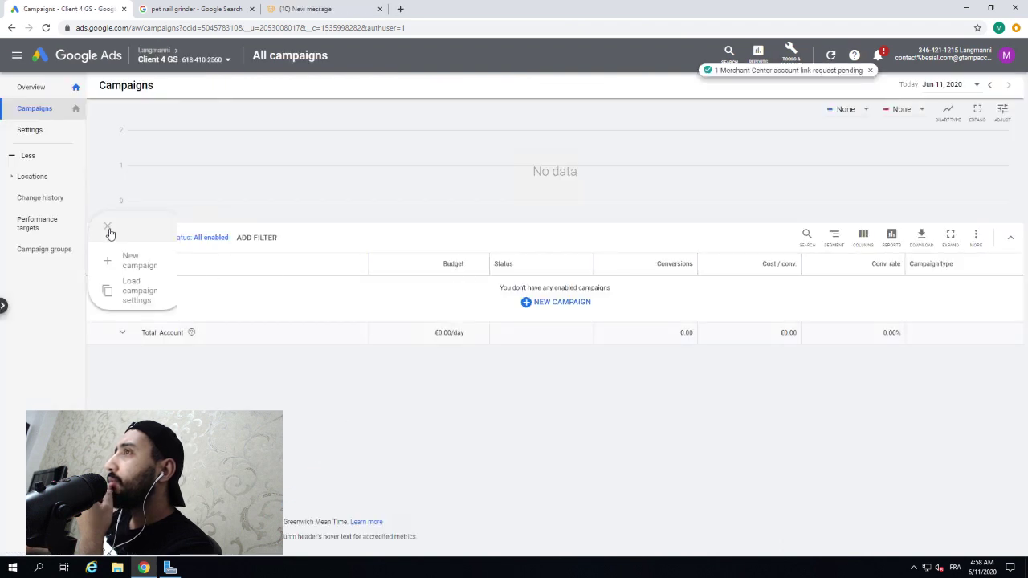
click(132, 260)
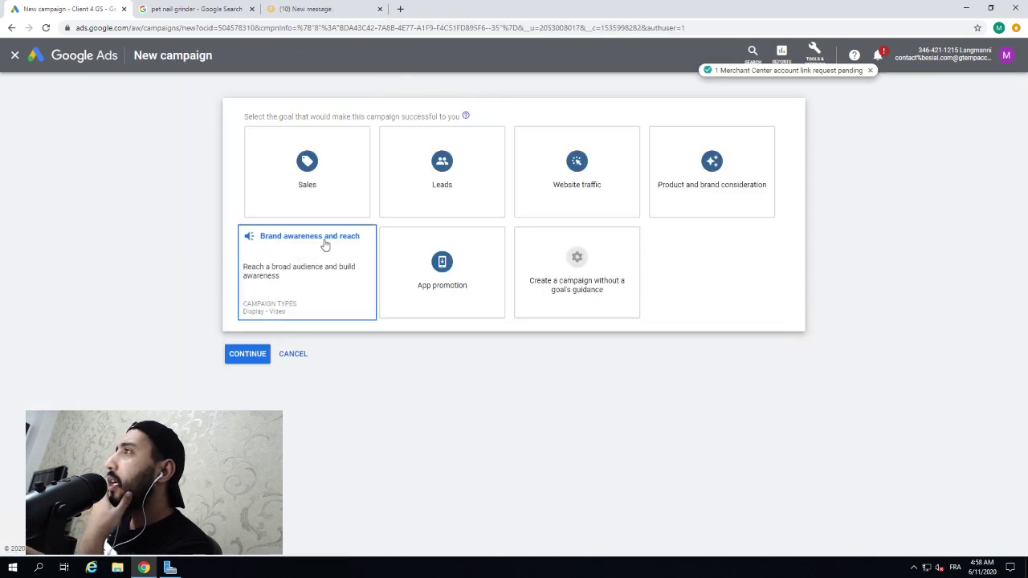
click(546, 268)
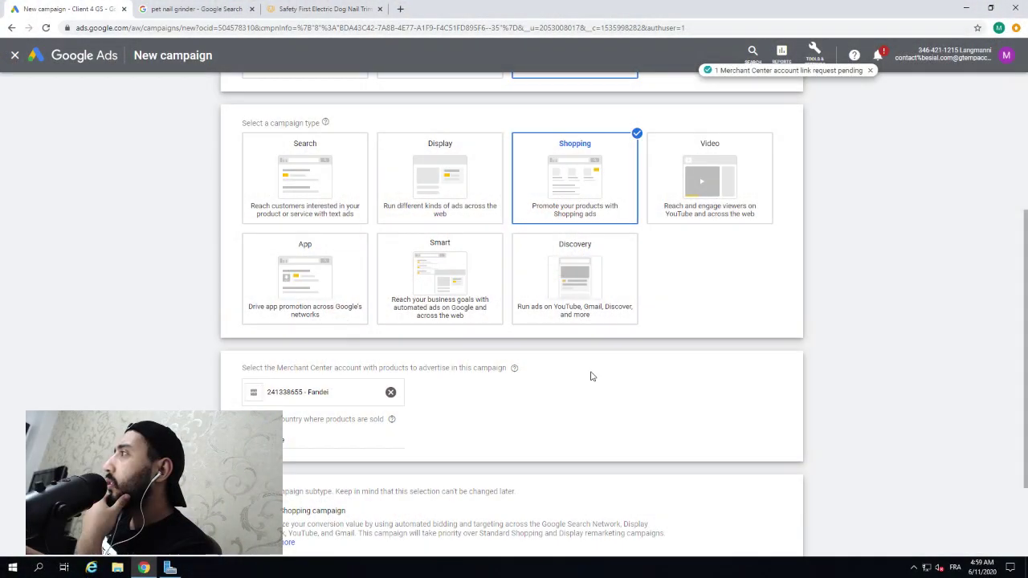
scroll(577, 376, down, 2)
scroll(576, 376, down, 1)
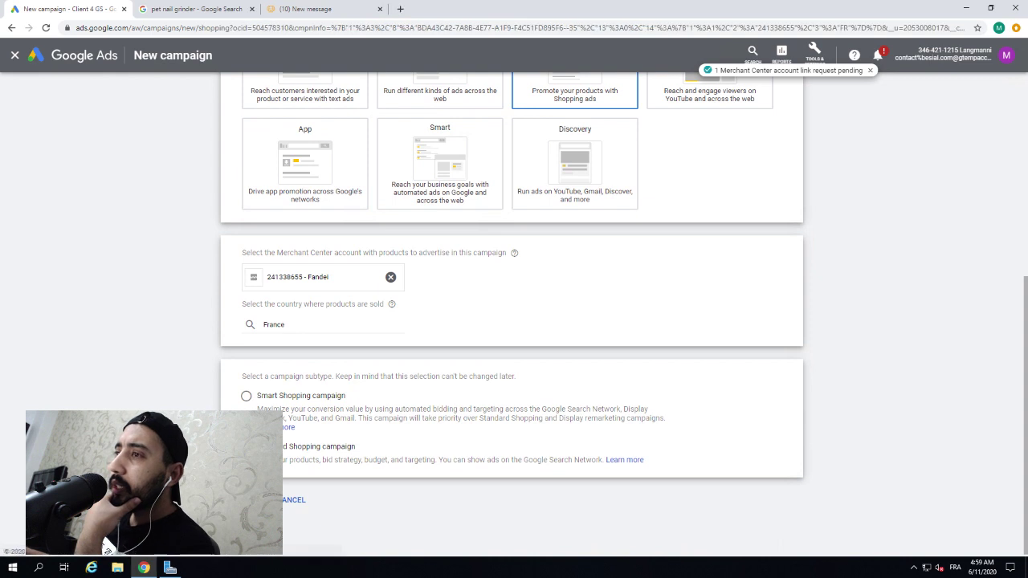
click(256, 512)
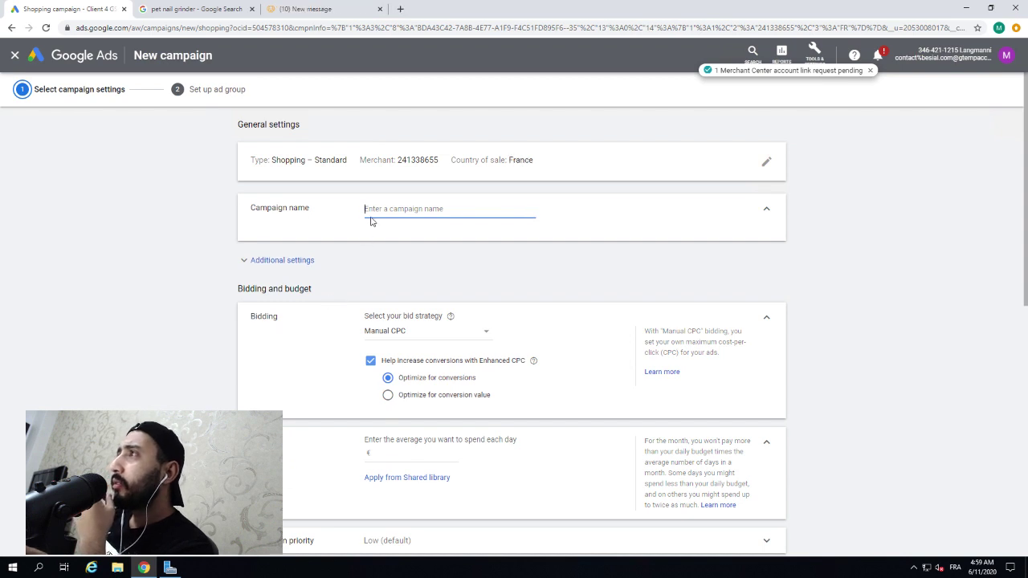
Step: Name the campaign "TOF Shopping - ALL"
text(General)
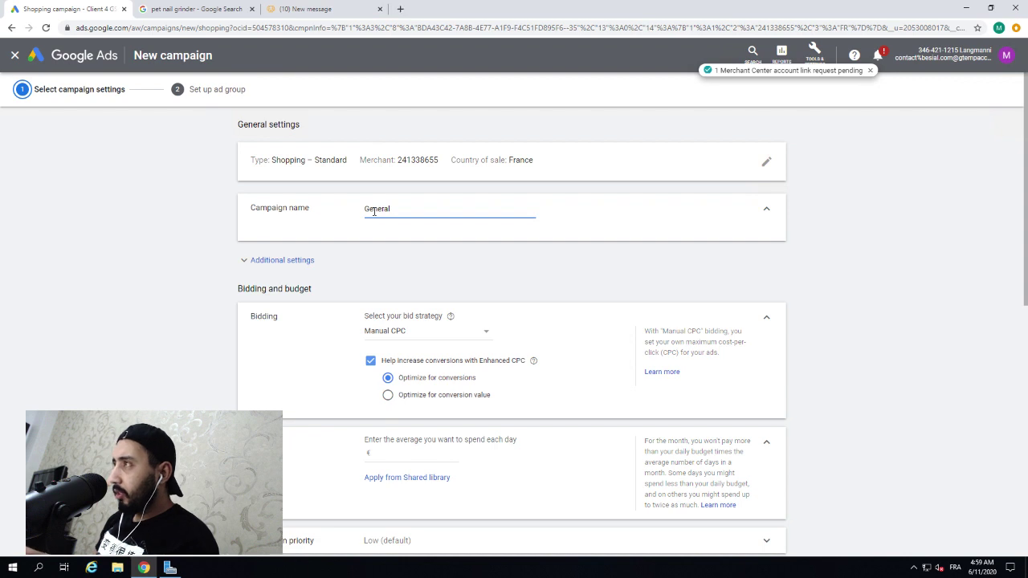
key(BackSpace)
key(BackSpace)
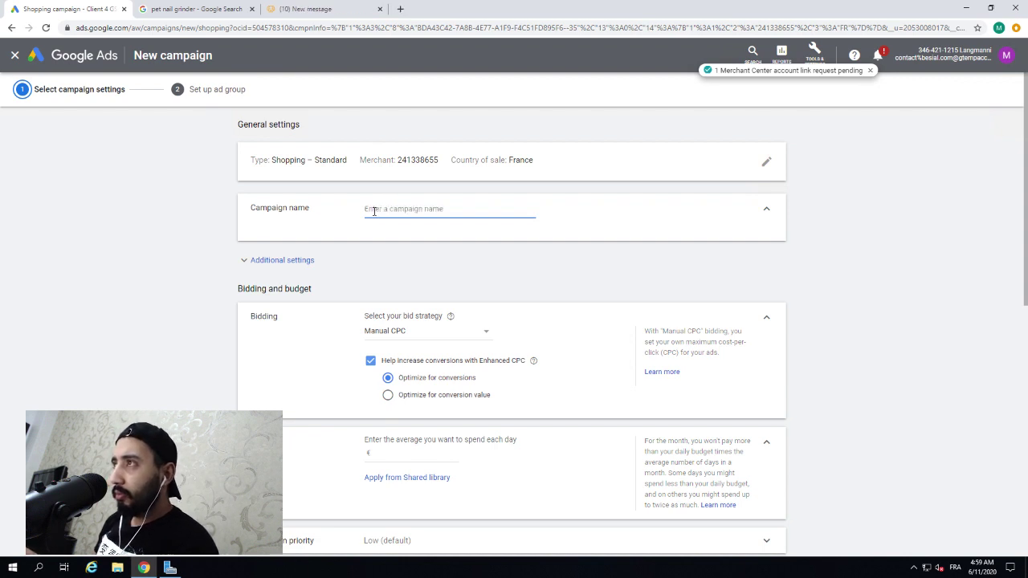
text(TOF)
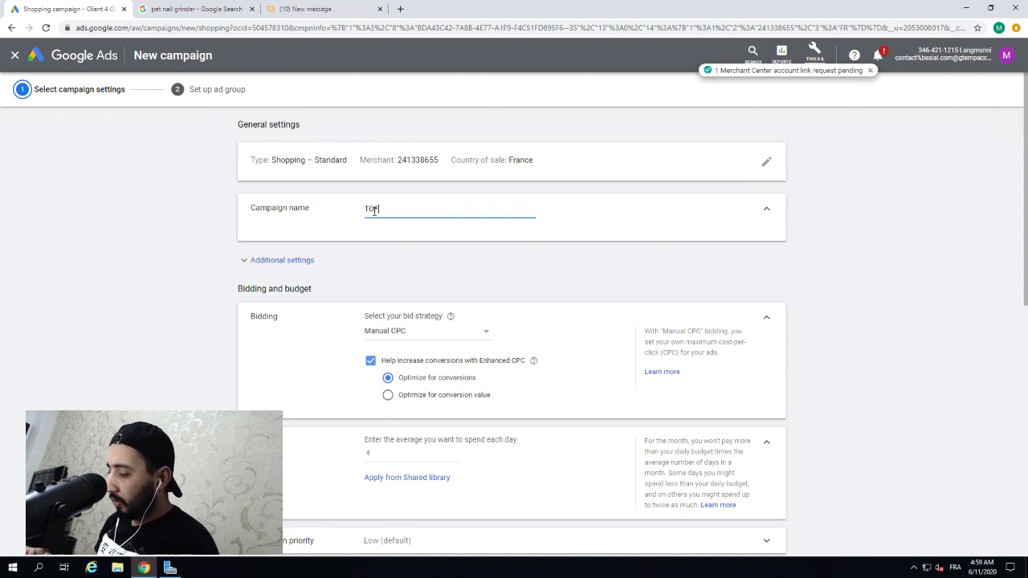
text( Shopping)
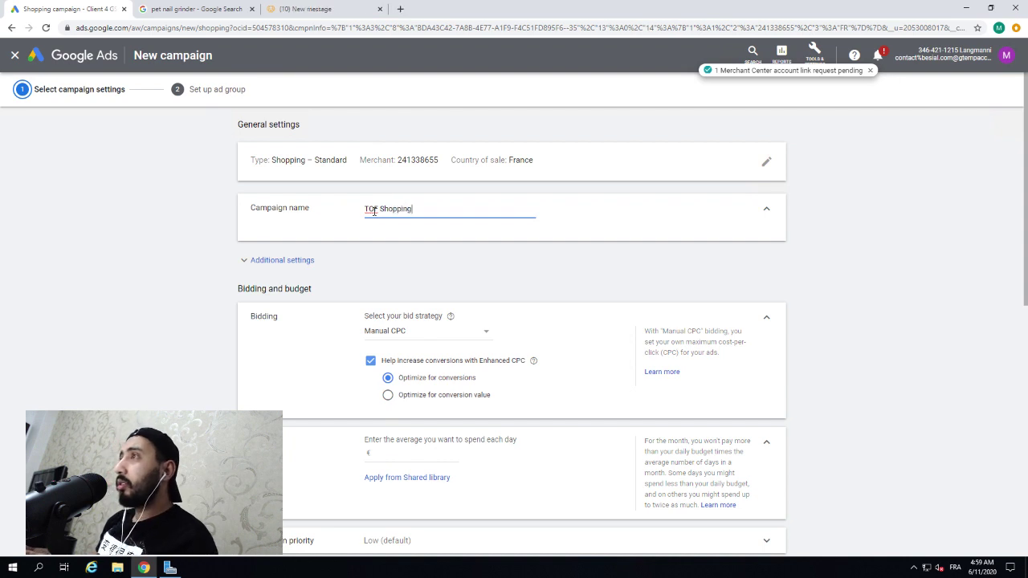
text( - A)
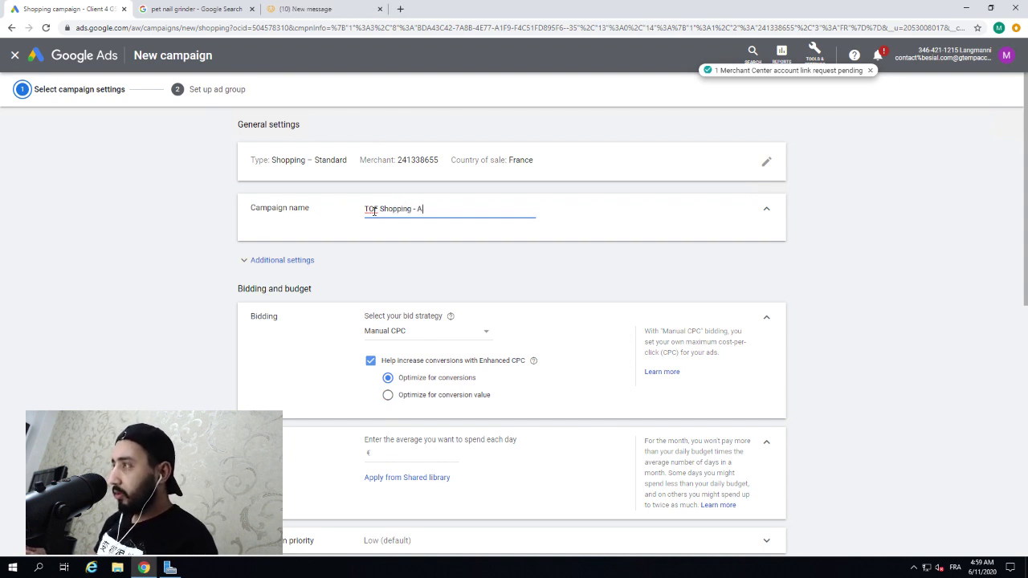
text(LL)
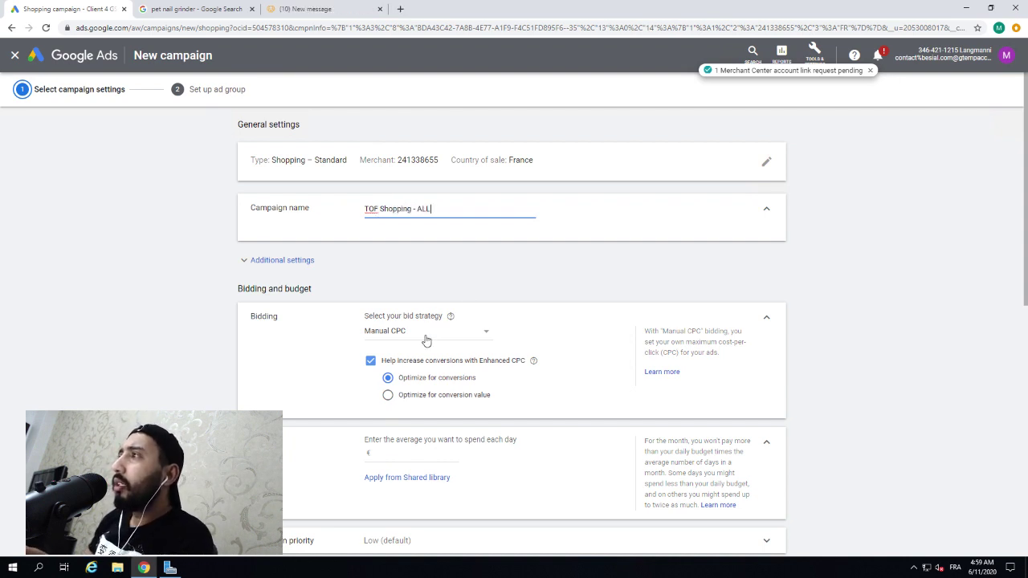
Step: Turn off Enhanced CPC for the Manual CPC bidding and set the average daily budget to €30
click(369, 363)
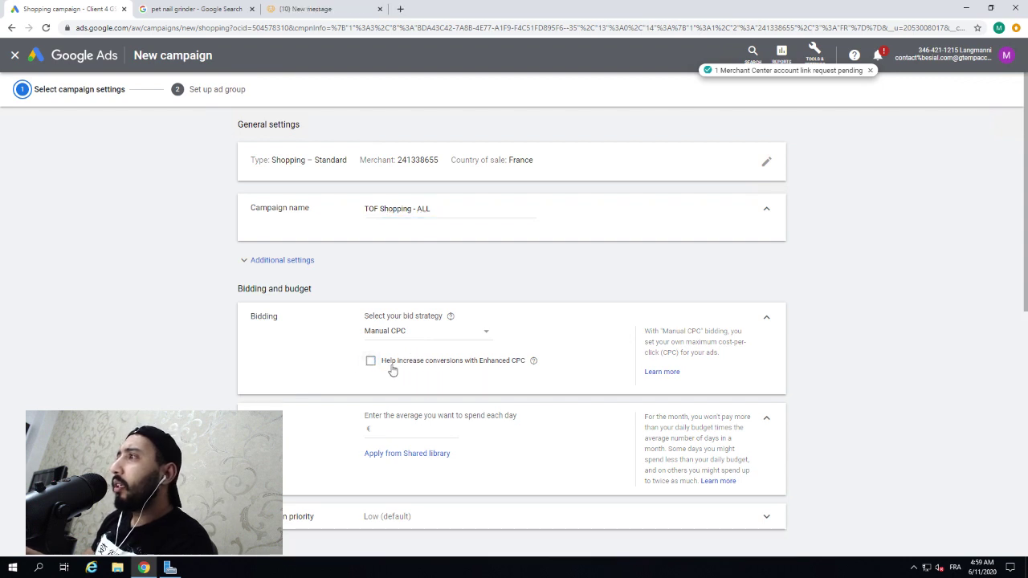
scroll(325, 409, down, 1)
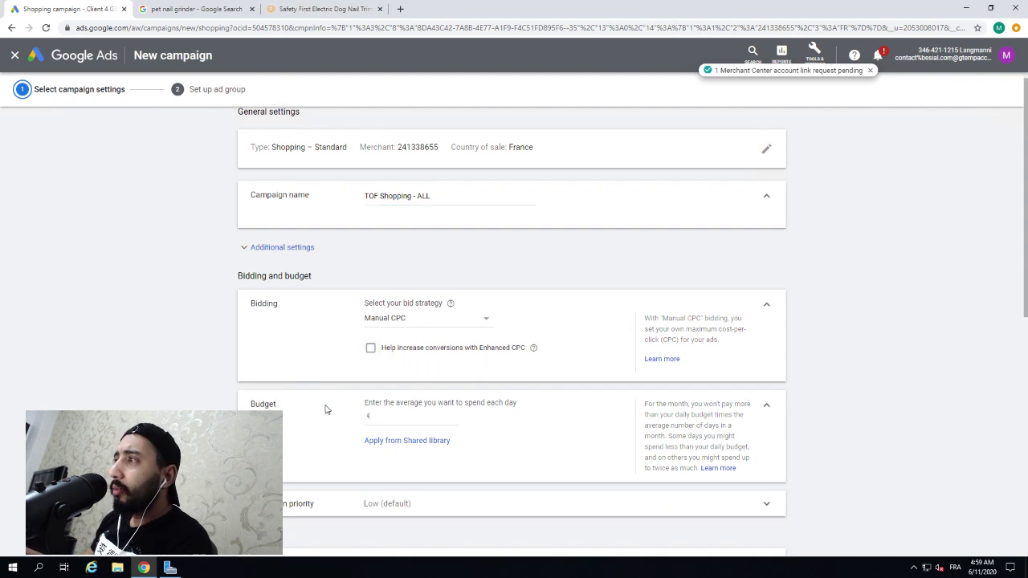
click(382, 401)
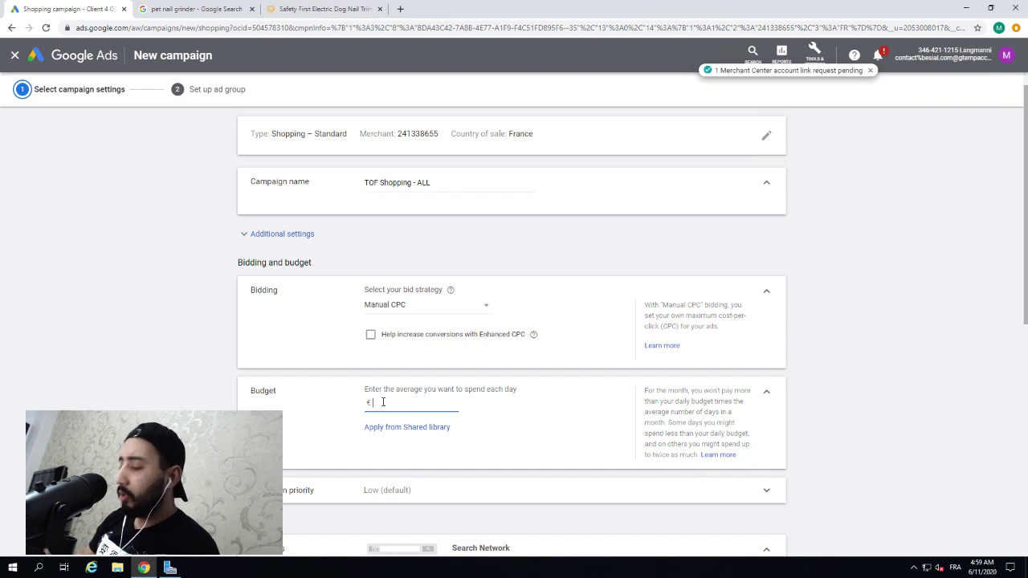
text(0)
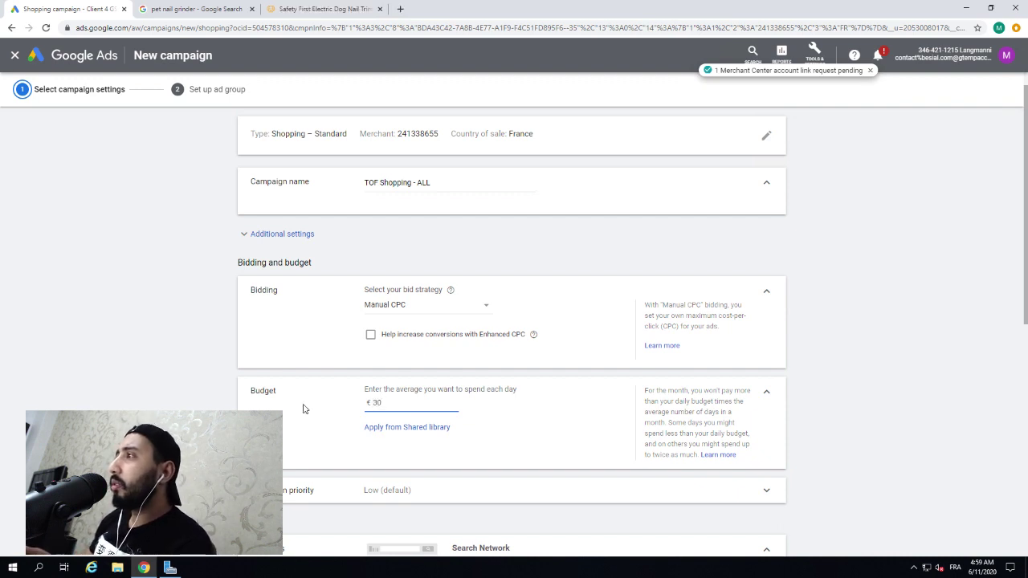
Step: Exclude Google search partners and YouTube, Gmail, and Discover from the campaign's networks
scroll(305, 408, down, 2)
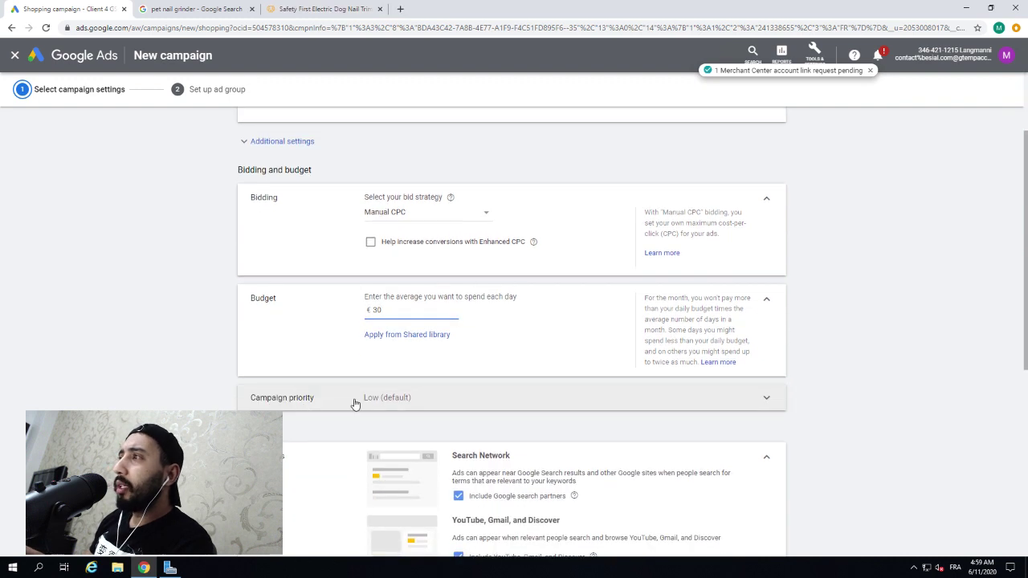
scroll(474, 414, down, 2)
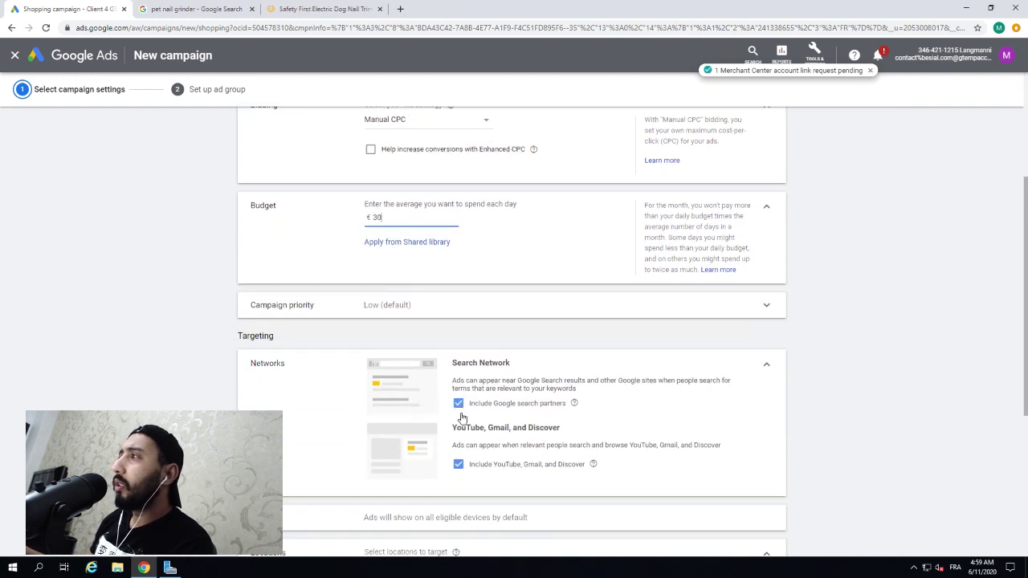
click(458, 403)
click(458, 469)
scroll(333, 415, down, 1)
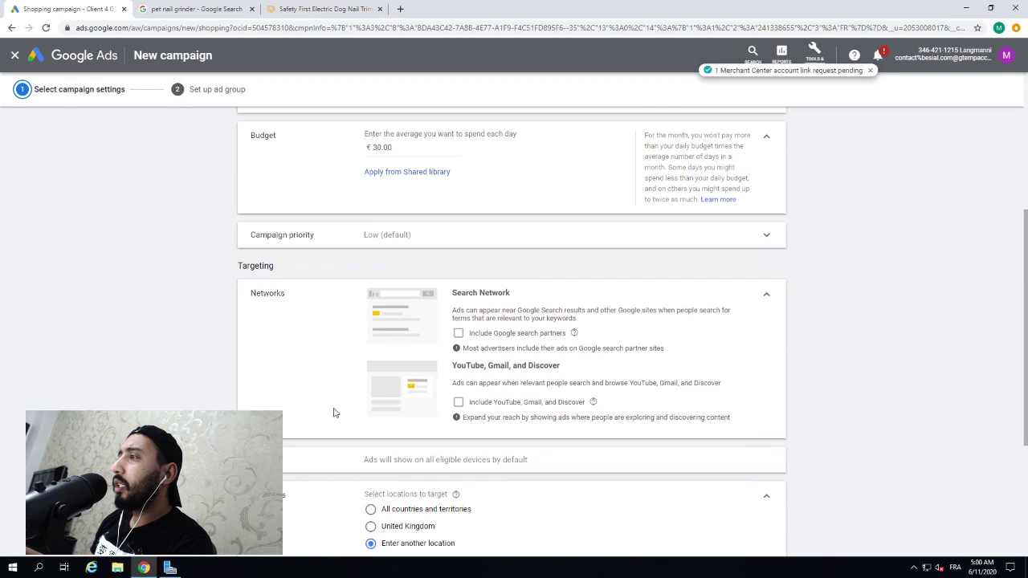
Step: Target people in or regularly in the targeted locations, exclude people in the excluded locations, and continue to the ad group setup
scroll(334, 412, down, 3)
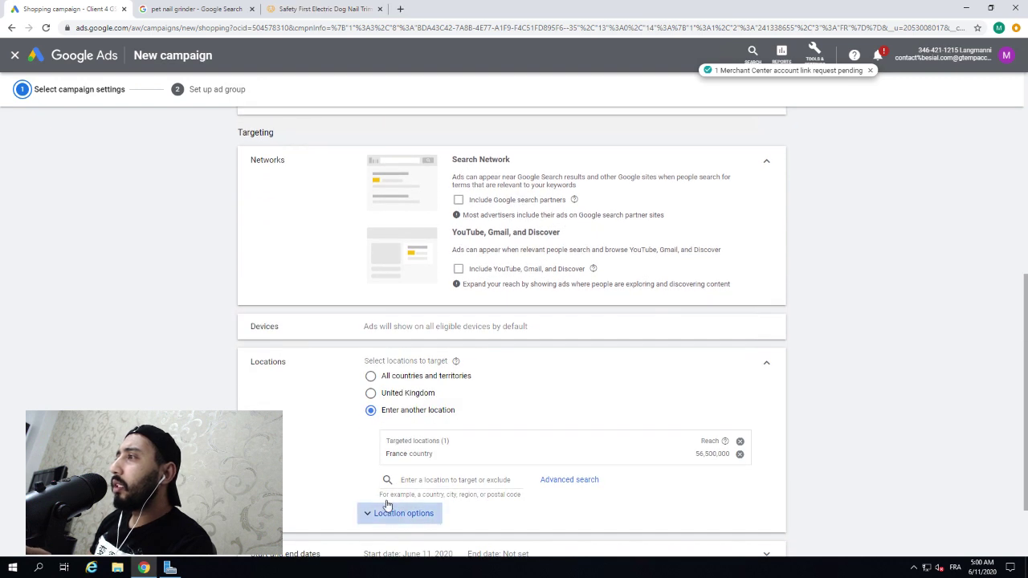
click(387, 506)
scroll(386, 450, down, 5)
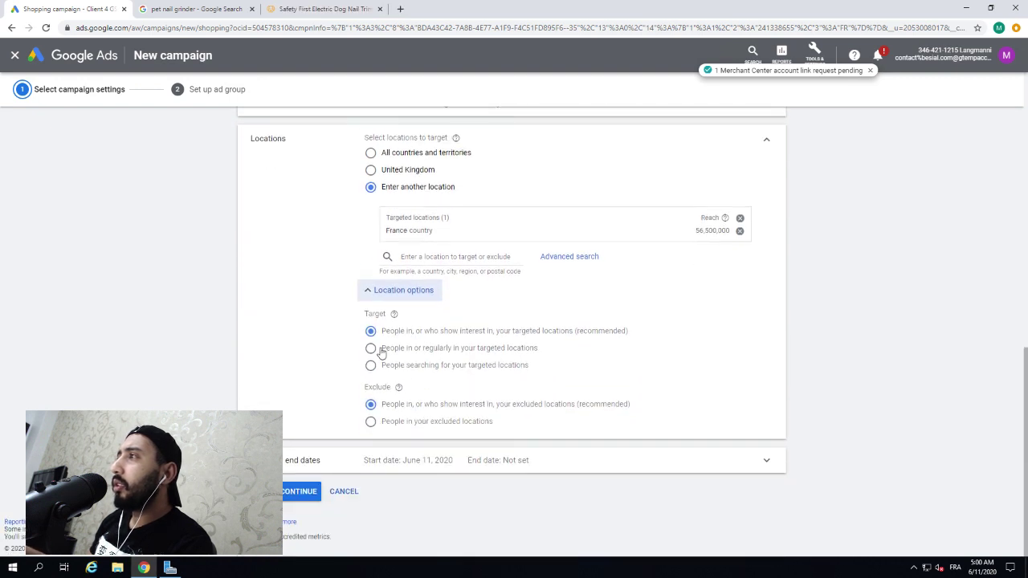
click(372, 348)
click(395, 426)
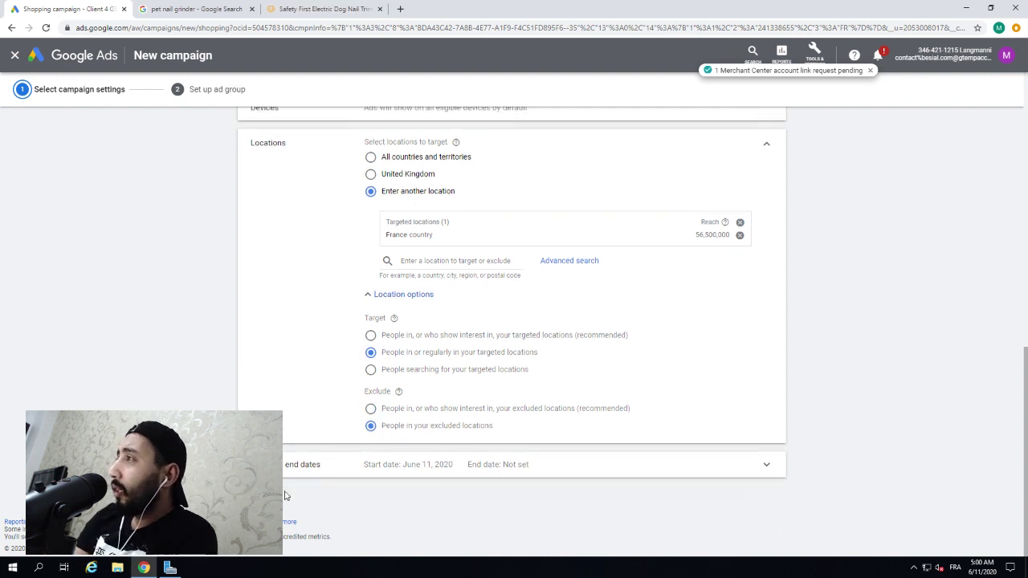
click(285, 495)
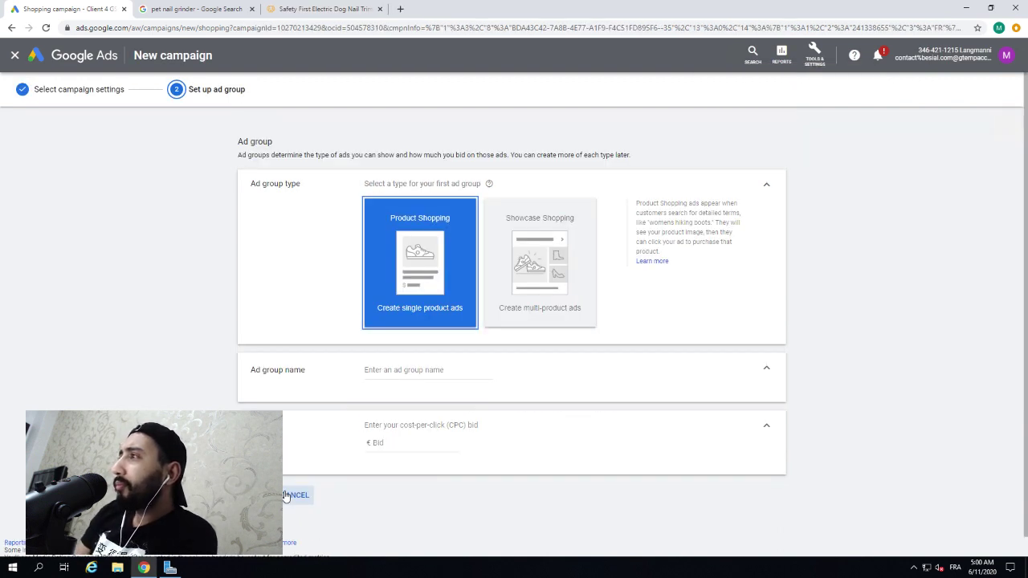
Step: Name the Product Shopping ad group "all", set its cost-per-click bid to €0.5 and save the campaign
click(391, 398)
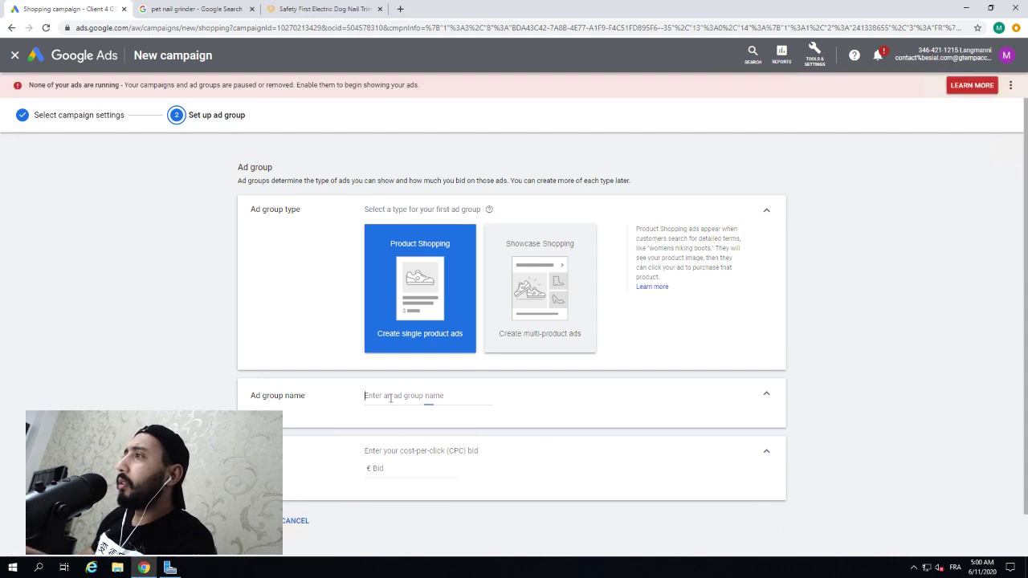
text(all)
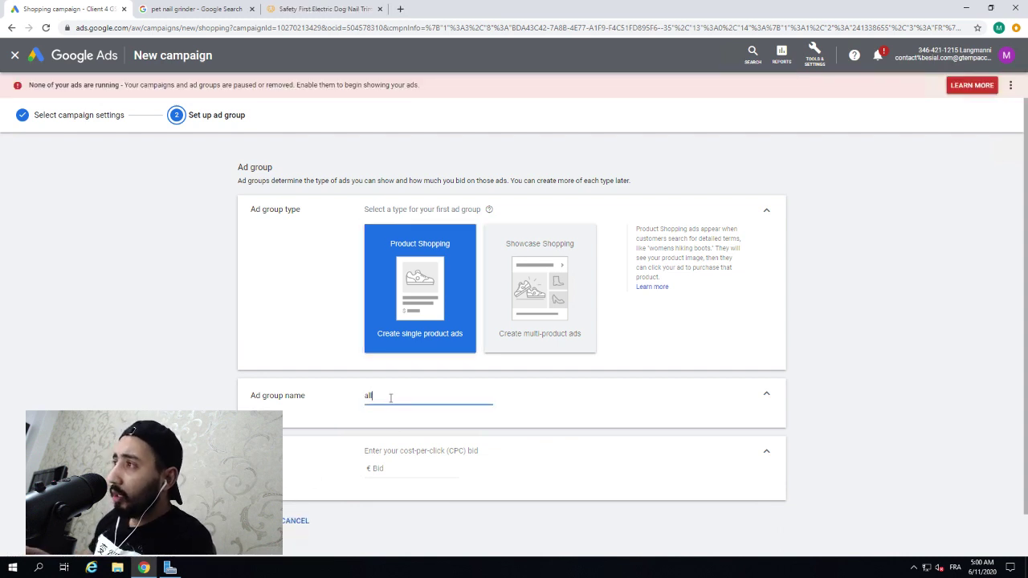
click(413, 468)
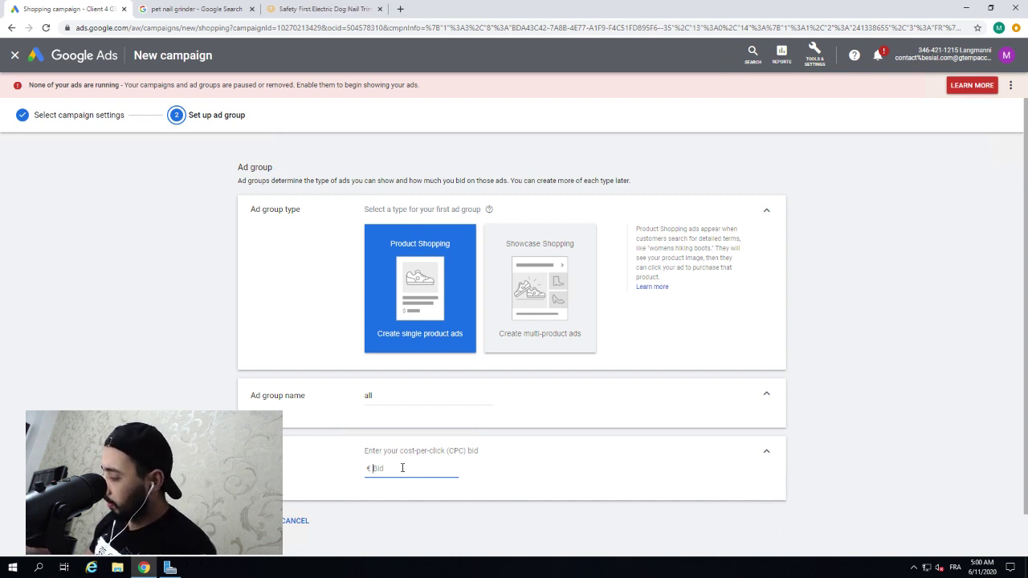
text(0.5)
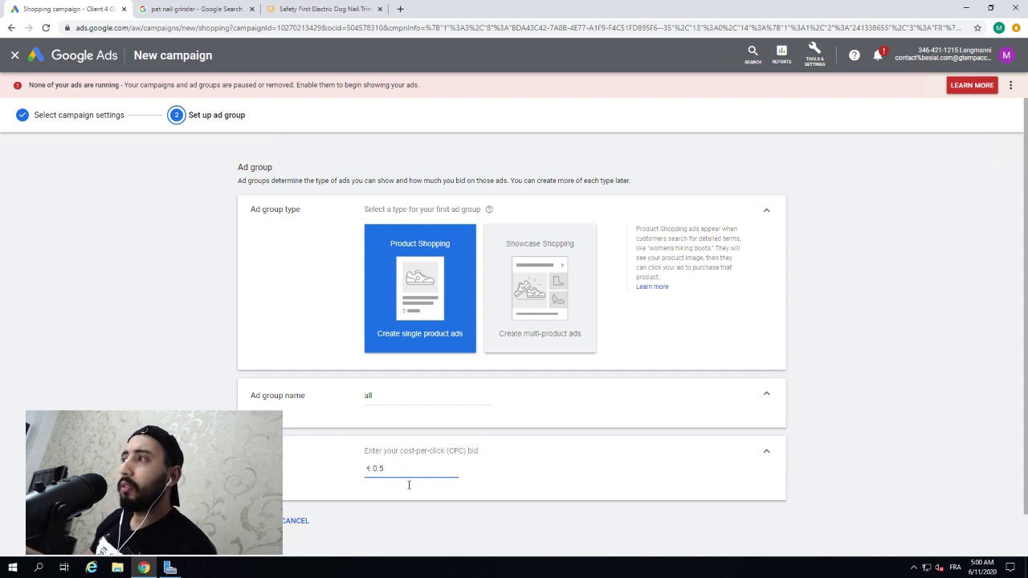
click(412, 493)
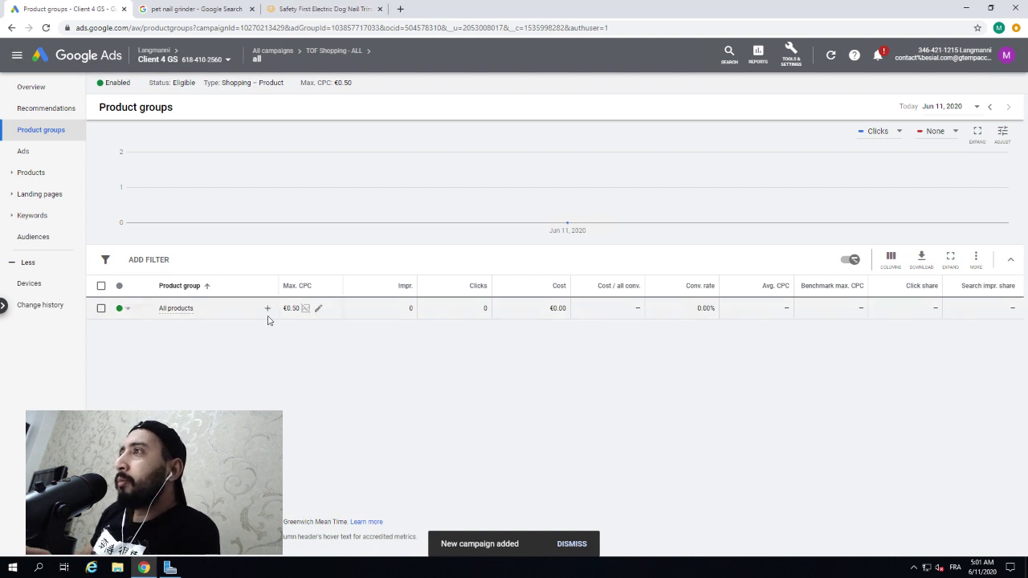
Step: Subdivide All products by product type with every listed product group selected, and save without editing bids
mouse_move(181, 315)
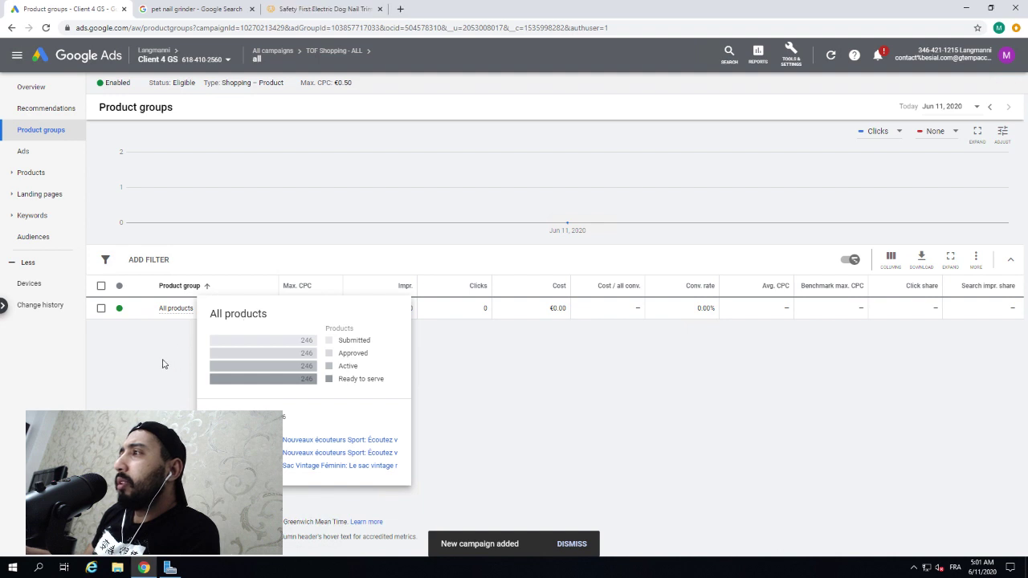
click(267, 309)
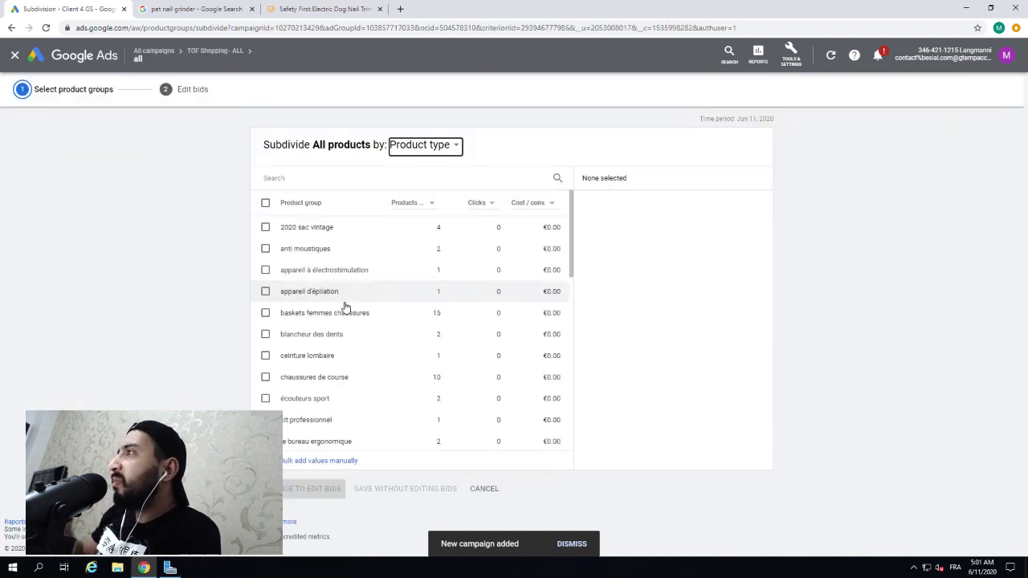
scroll(345, 307, down, 1)
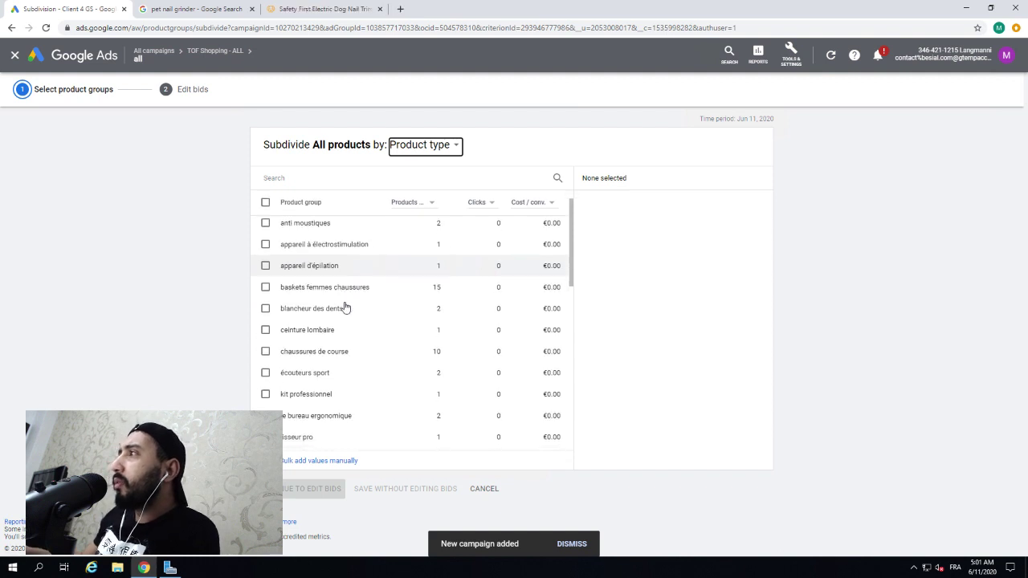
scroll(346, 308, down, 1)
scroll(345, 307, down, 10)
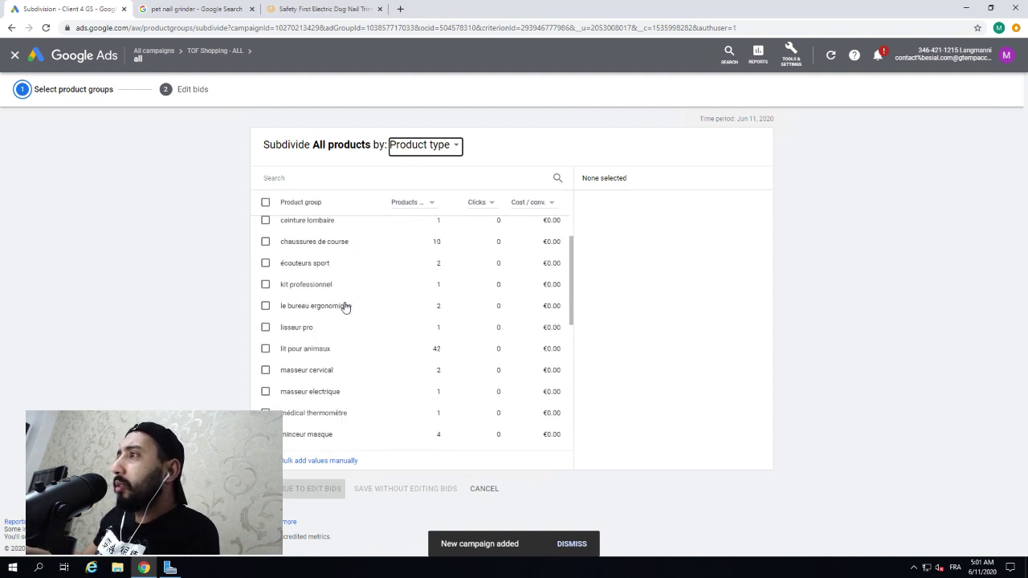
scroll(345, 306, down, 3)
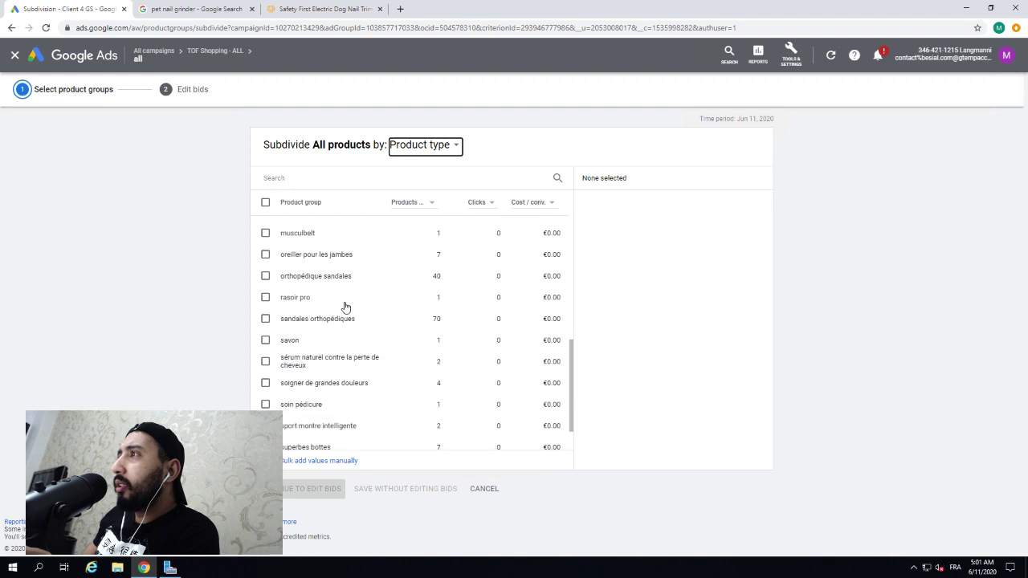
scroll(396, 338, down, 2)
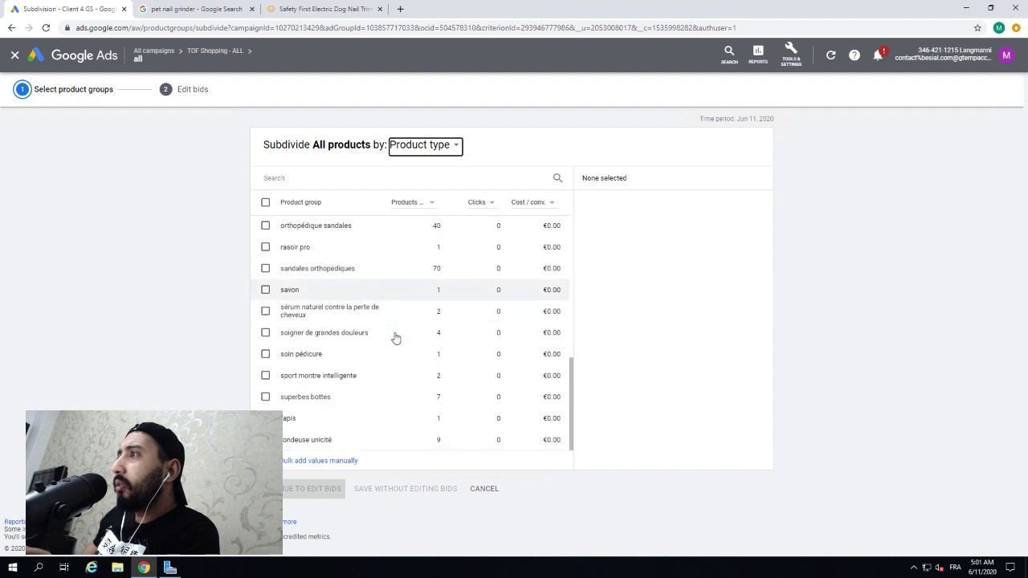
scroll(396, 338, up, 19)
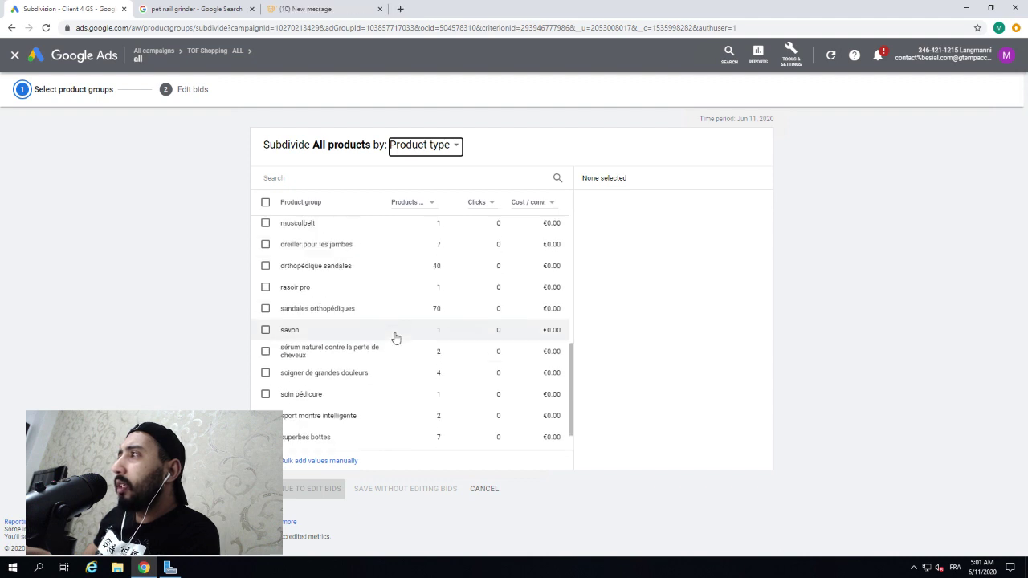
click(266, 204)
click(168, 230)
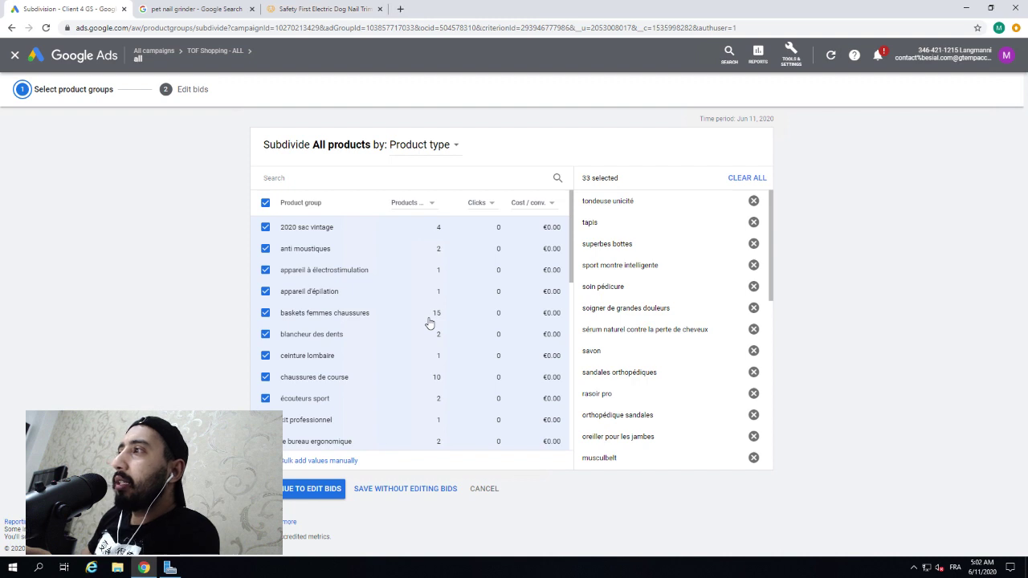
click(404, 490)
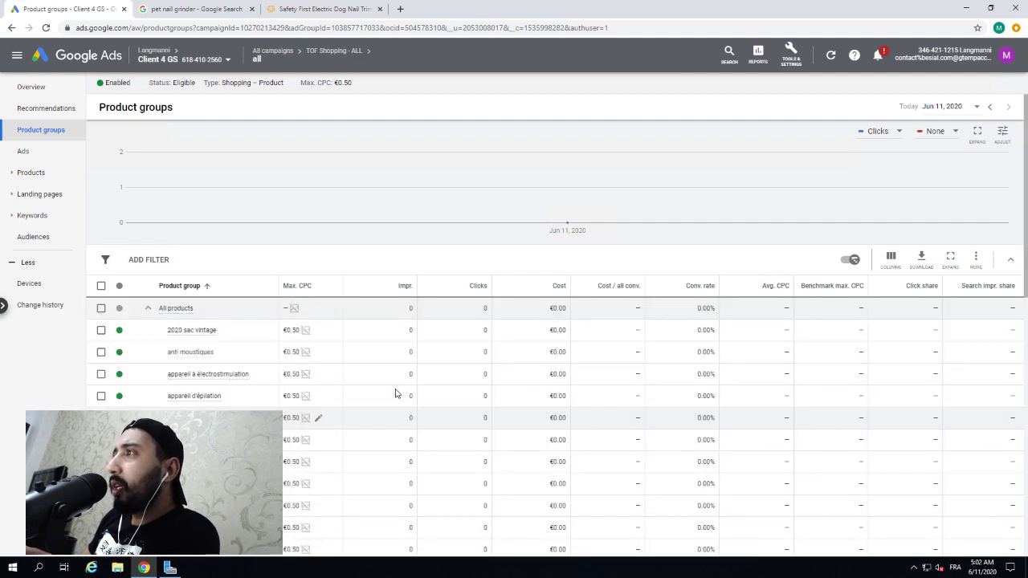
Step: Examine the product details and attributes of the item in the "lisseur pro" product group
scroll(383, 389, down, 3)
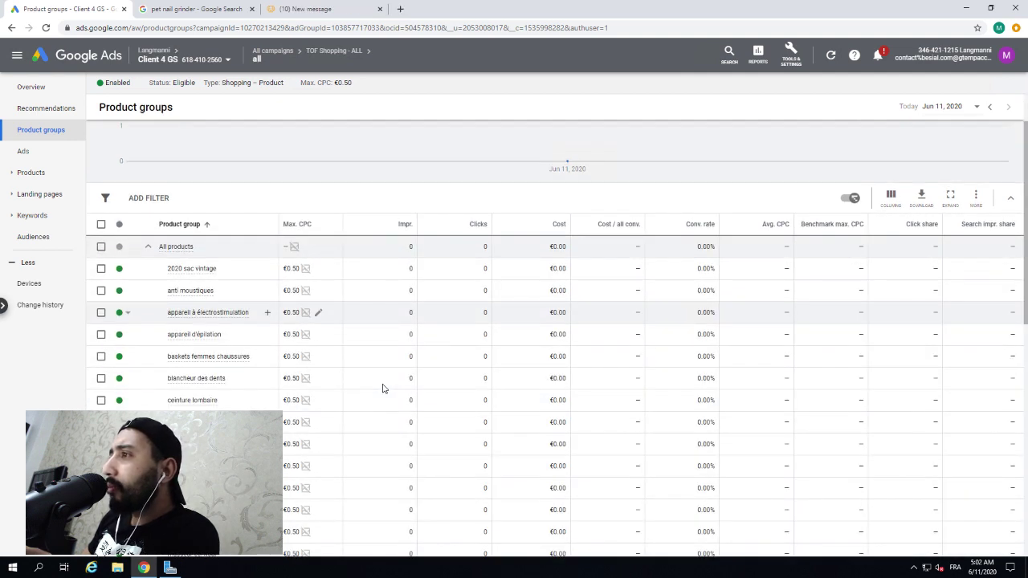
scroll(383, 389, down, 1)
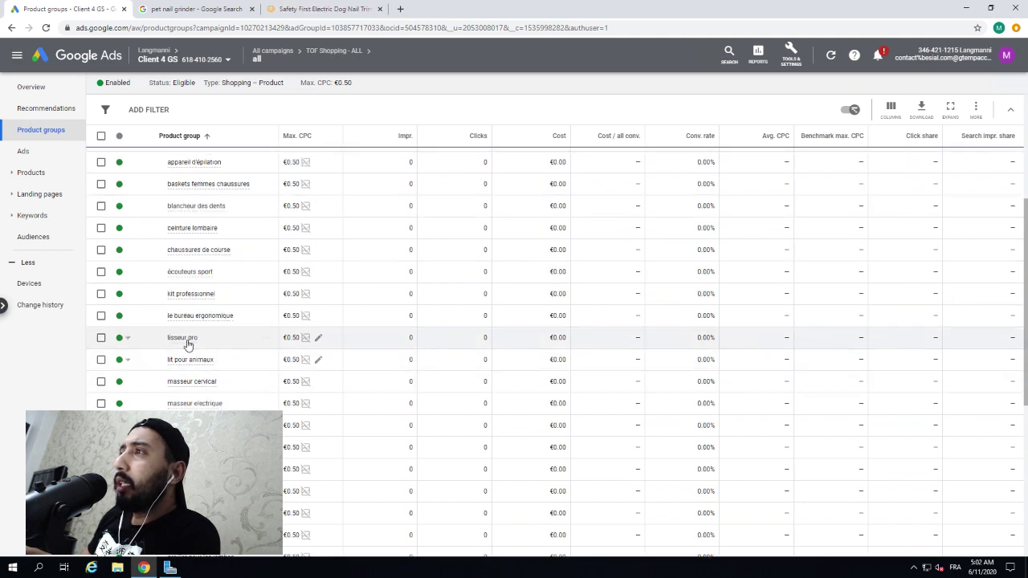
click(186, 342)
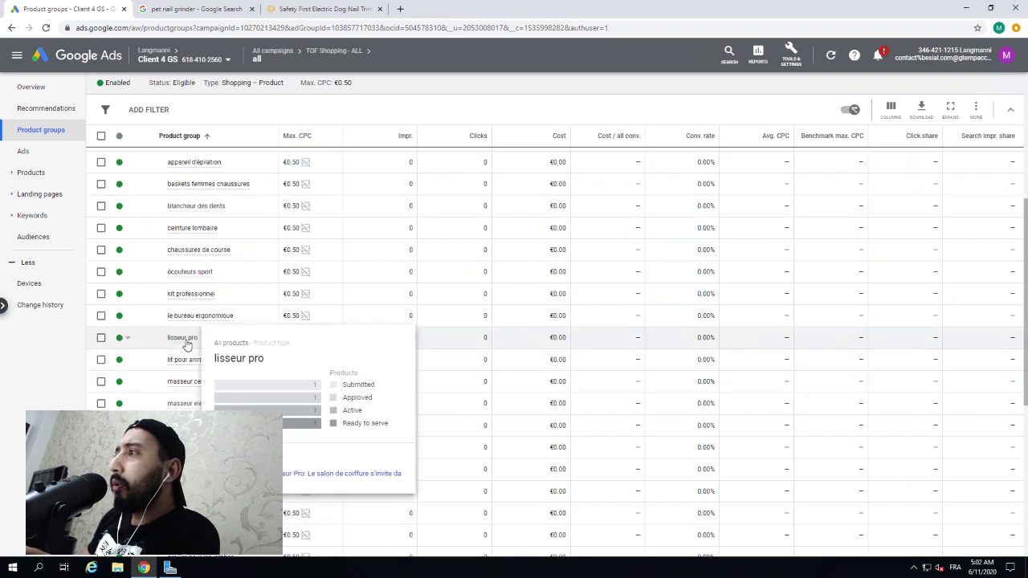
click(323, 480)
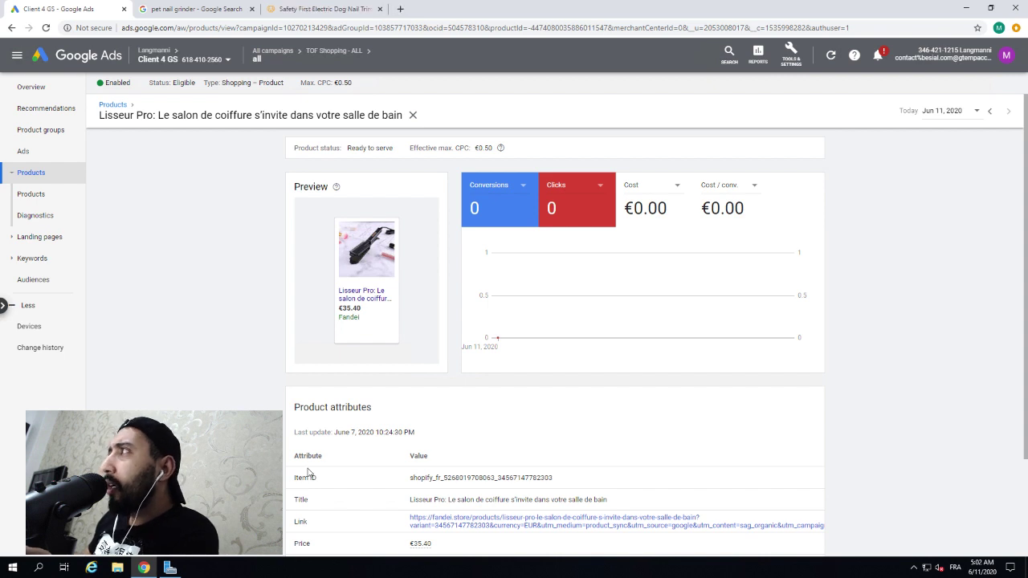
scroll(307, 474, down, 1)
scroll(306, 473, down, 3)
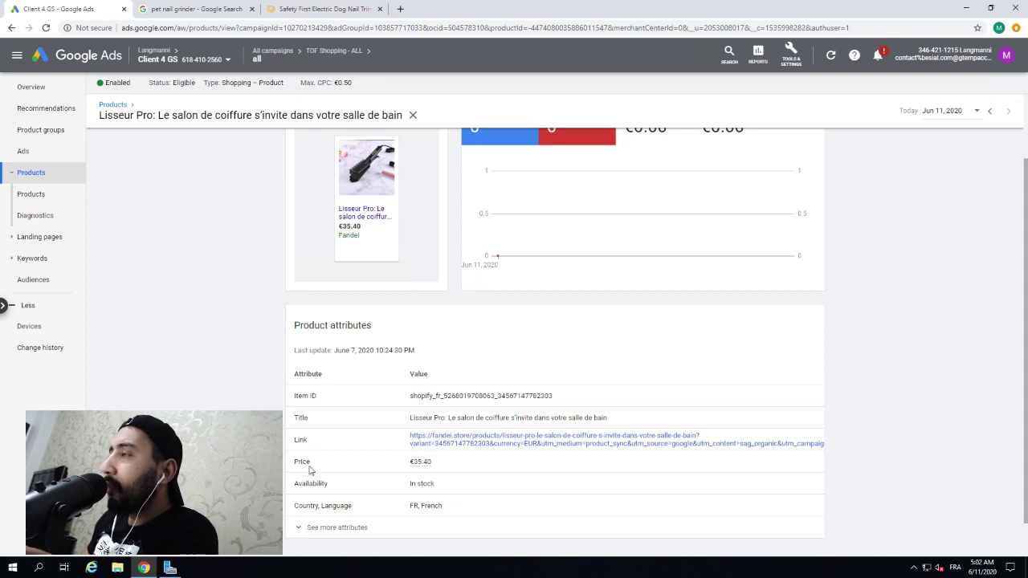
scroll(310, 469, up, 1)
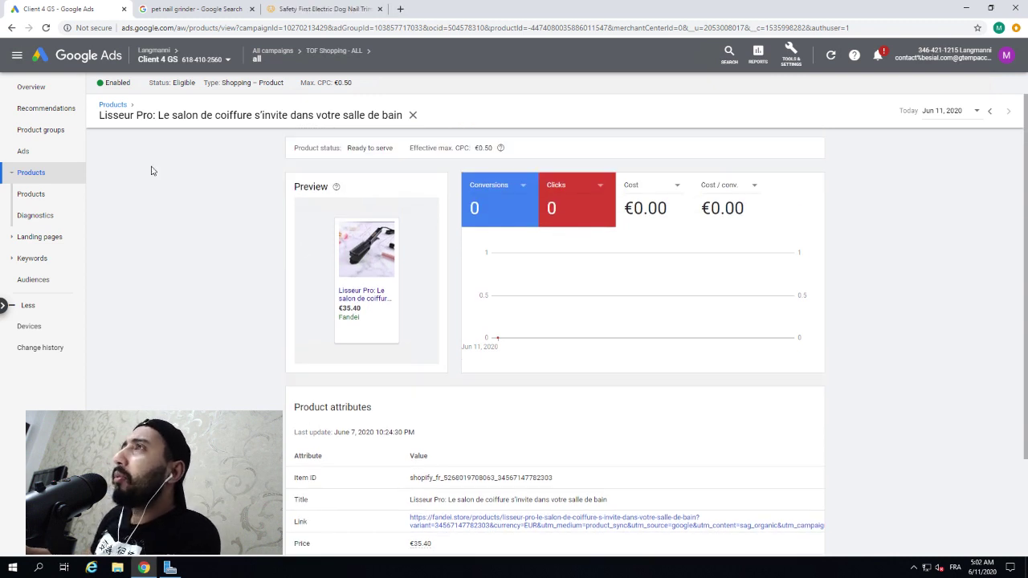
Step: Return to all campaigns and start a new Search campaign without a goal's guidance
click(327, 53)
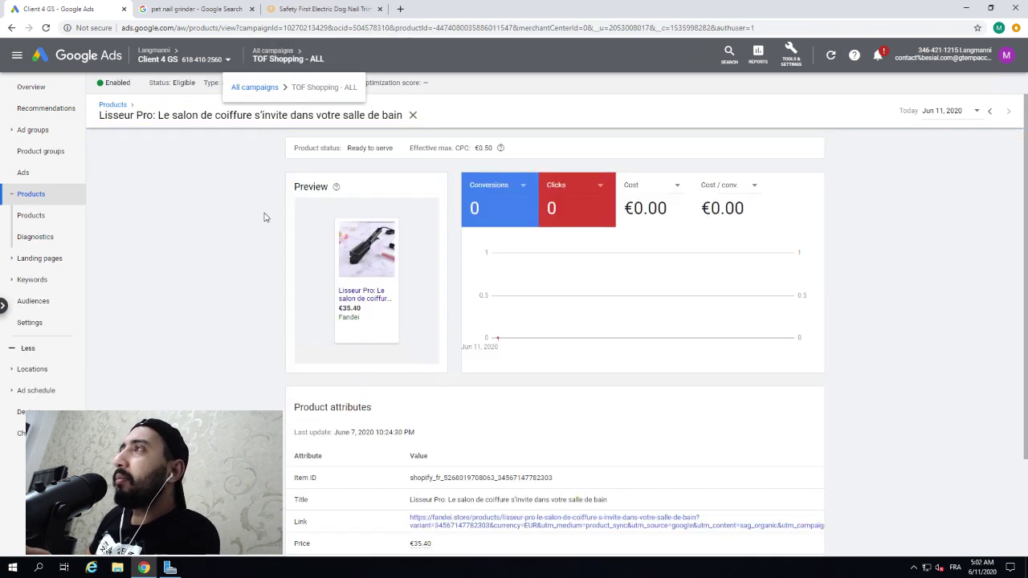
click(271, 53)
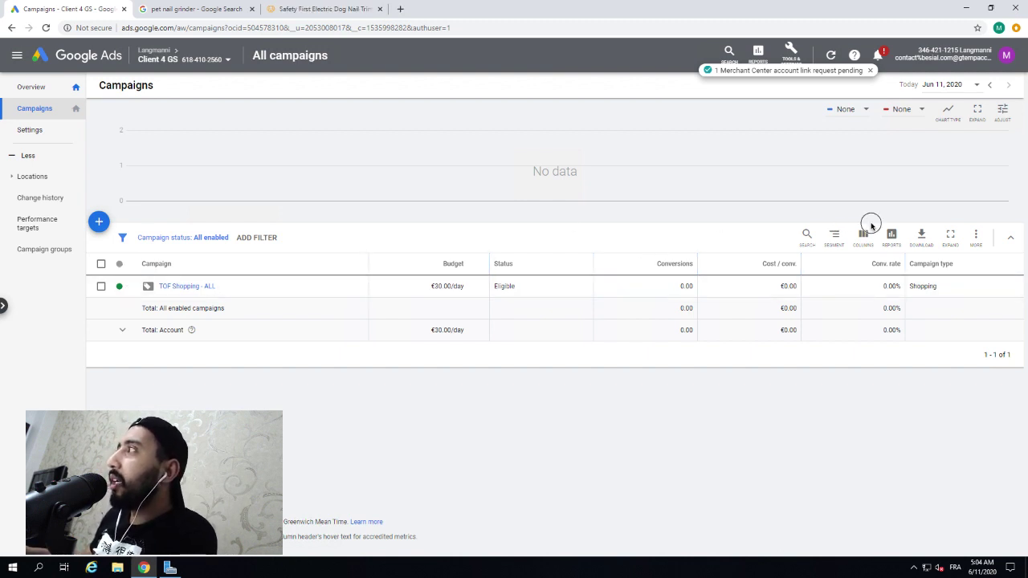
click(99, 223)
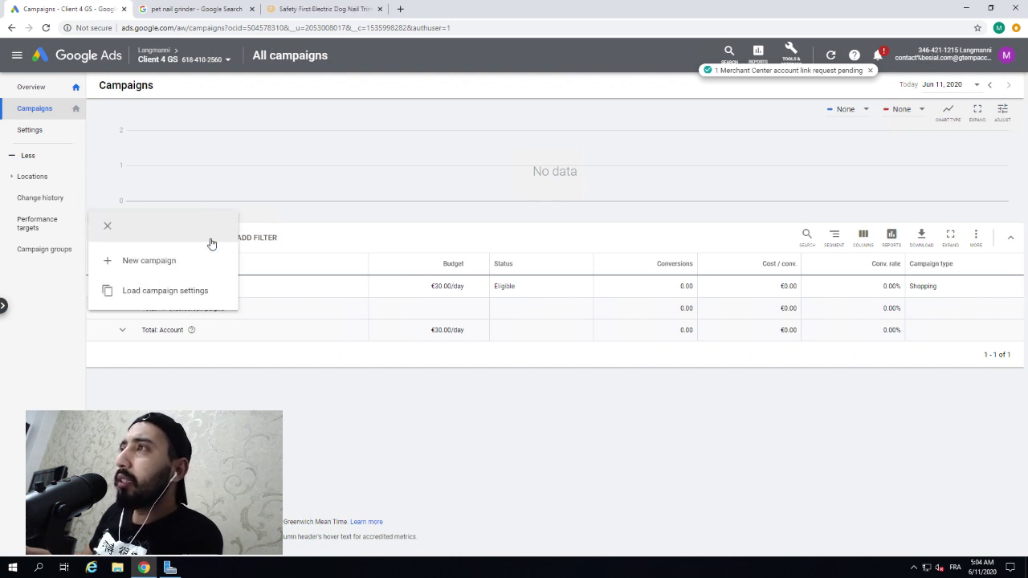
click(173, 265)
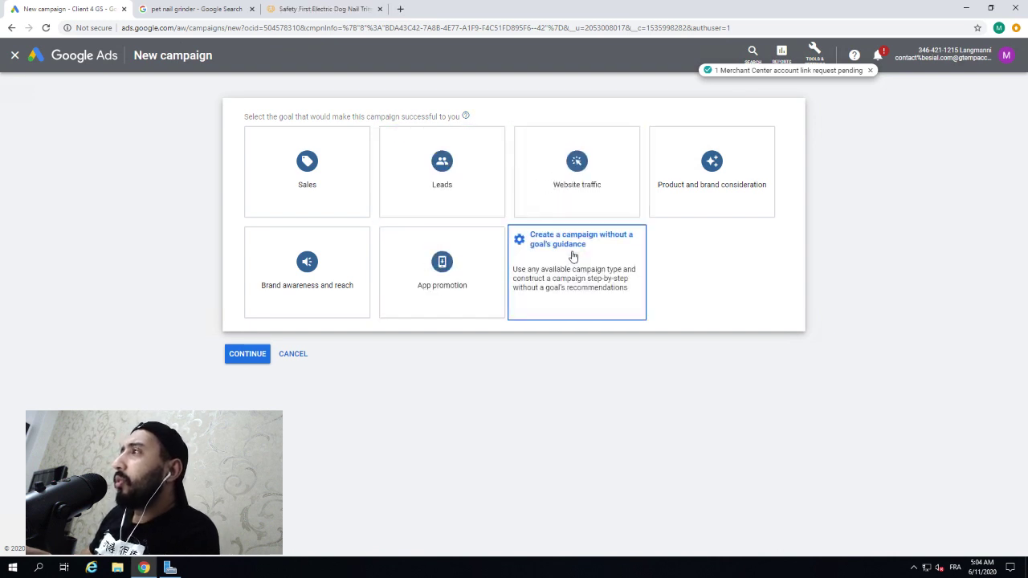
click(514, 263)
click(334, 346)
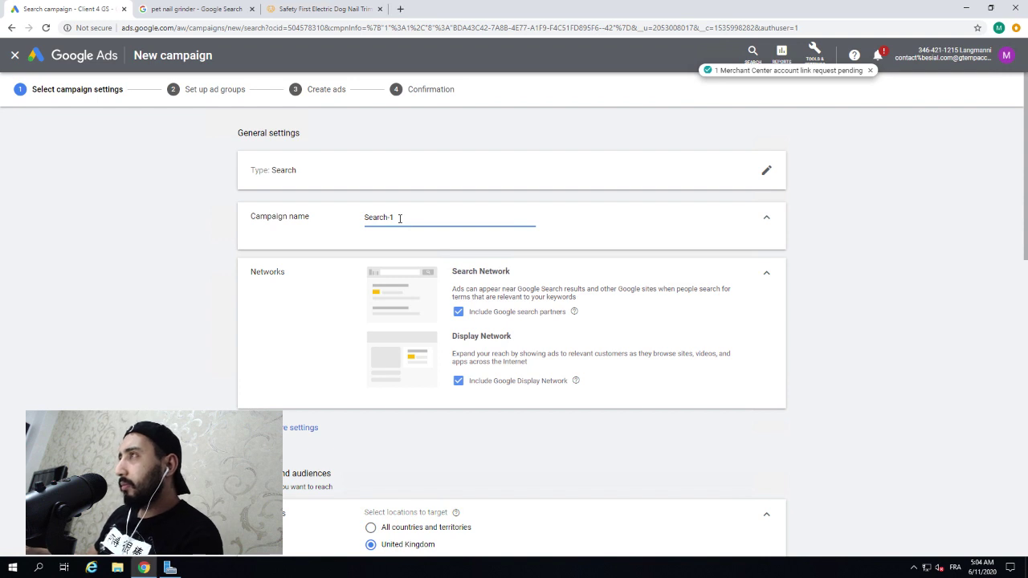
Step: Name the campaign "Search Brand" and exclude Google search partners and the Google Display Network
key(BackSpace)
key(BackSpace)
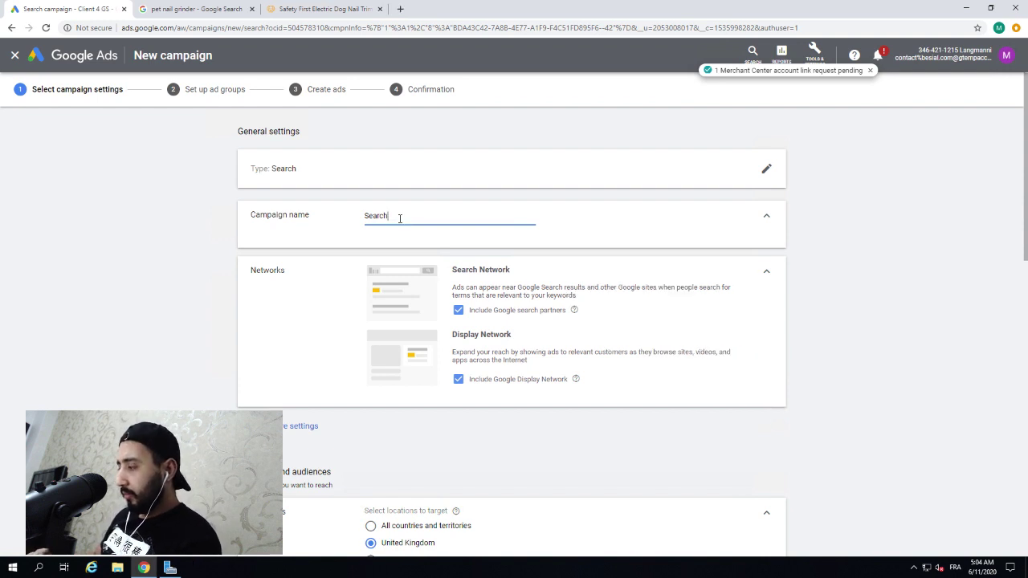
text(ran)
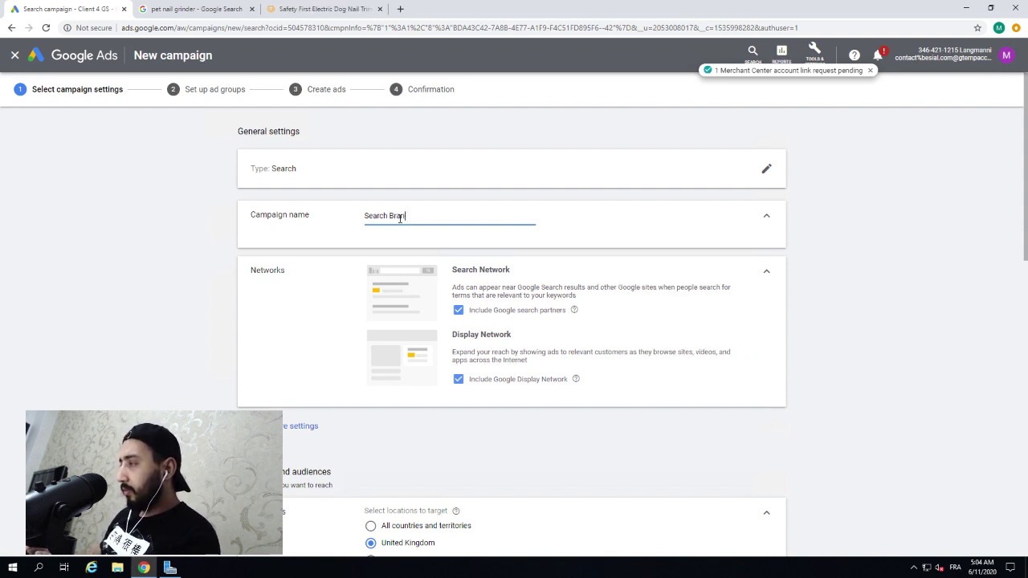
text(d)
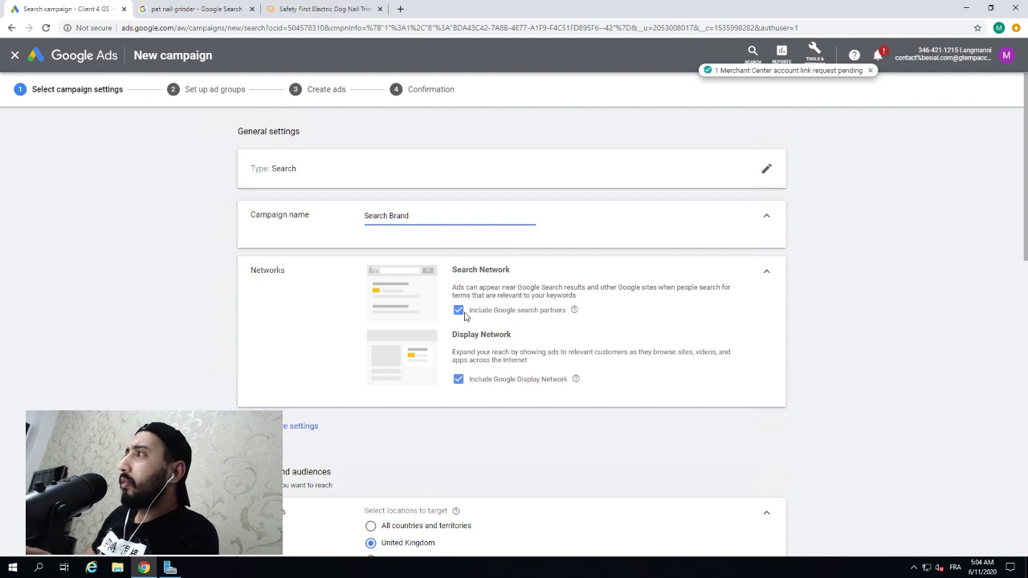
click(459, 311)
click(458, 388)
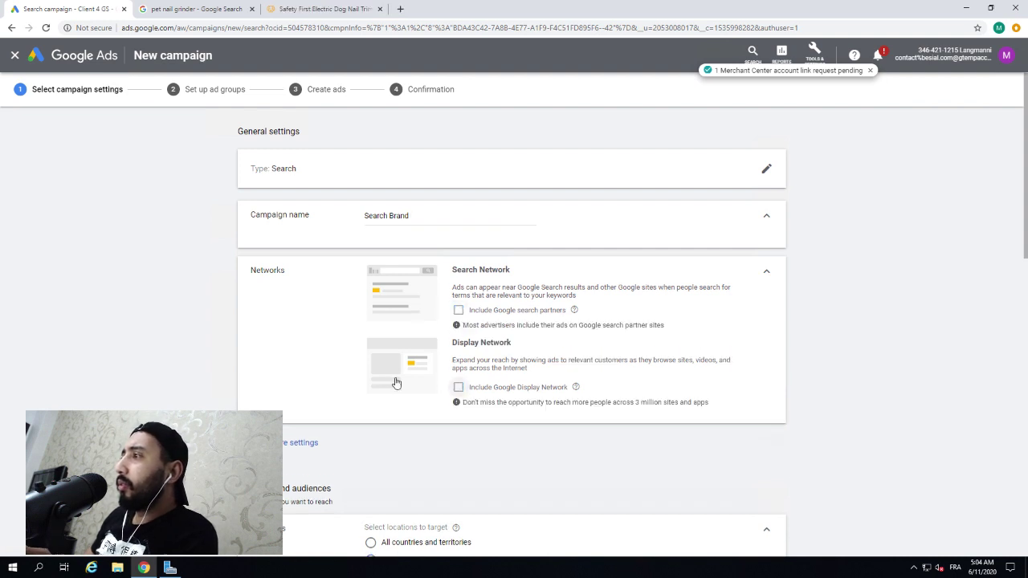
Step: Target the country France as the campaign's location instead of the United Kingdom
scroll(352, 339, down, 2)
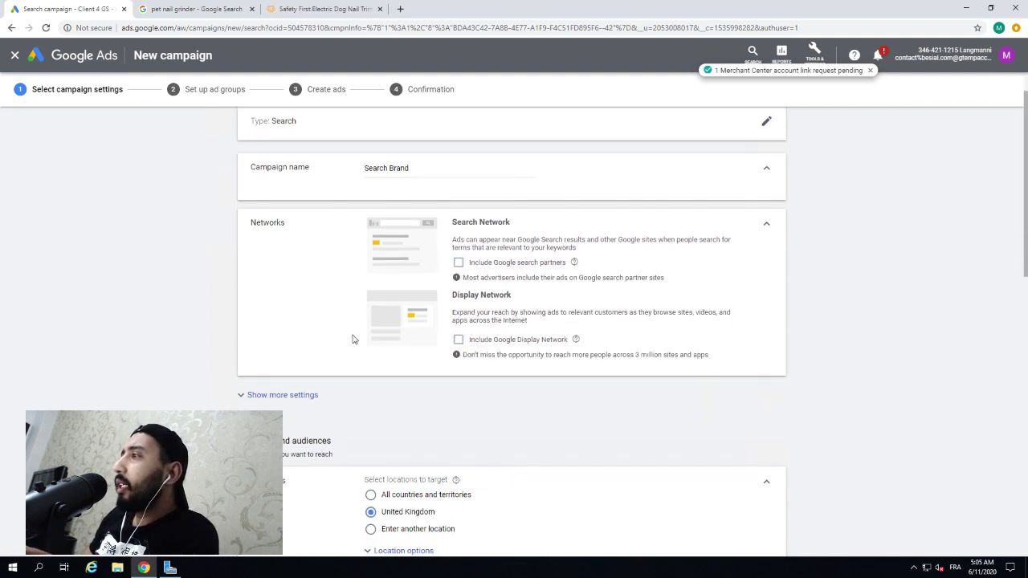
scroll(351, 339, down, 2)
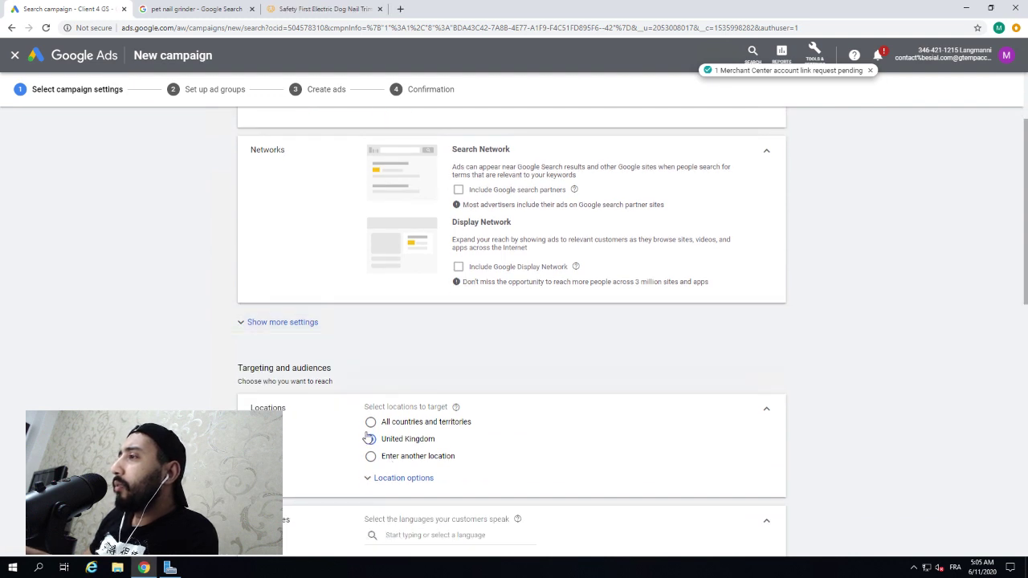
click(370, 455)
scroll(402, 438, down, 2)
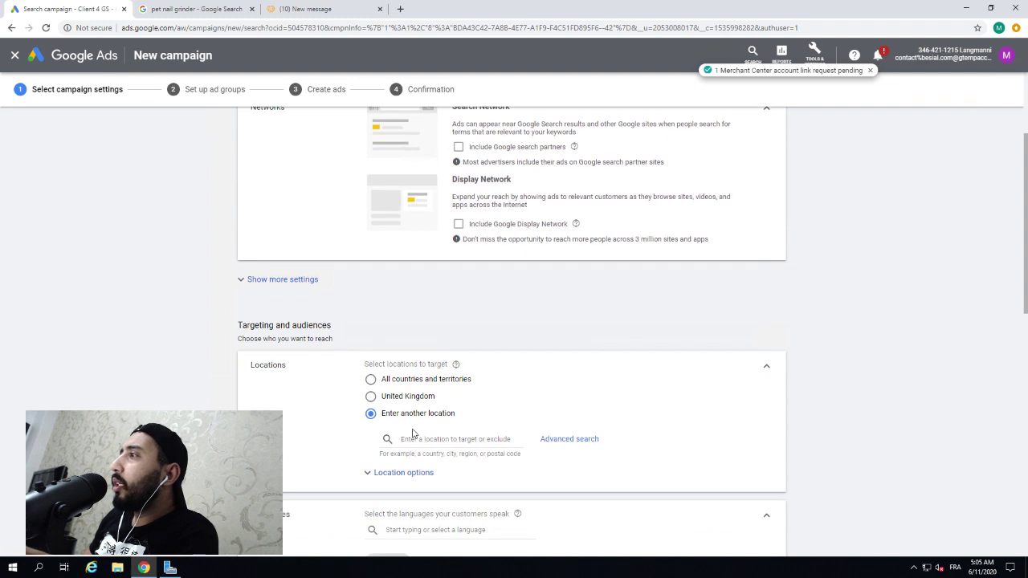
click(419, 438)
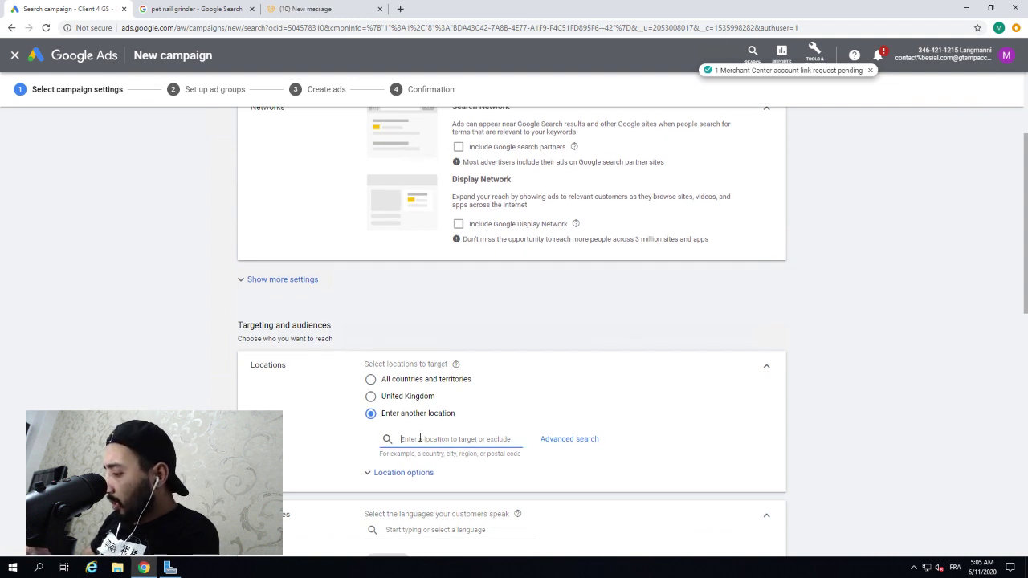
text(france)
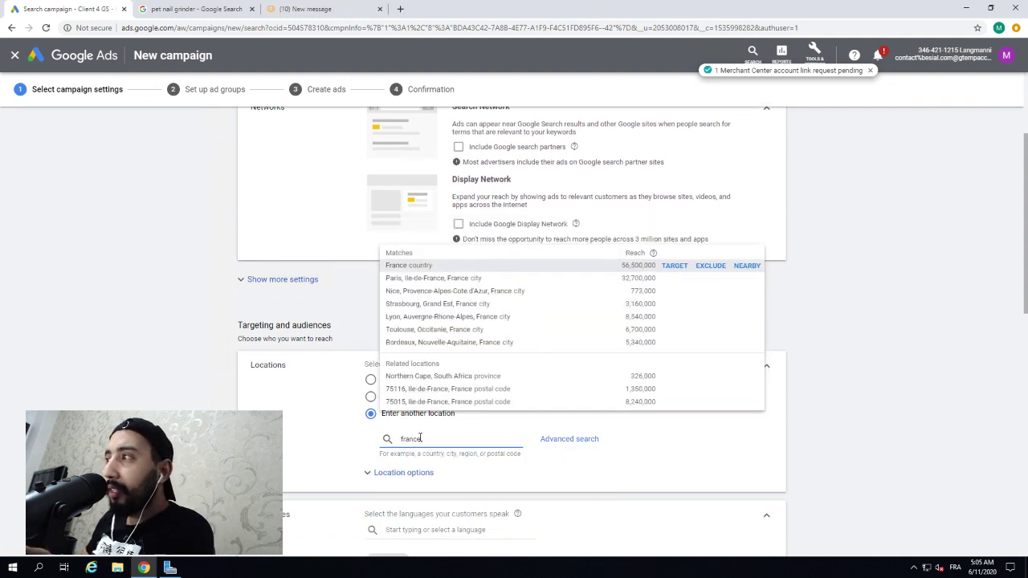
click(674, 265)
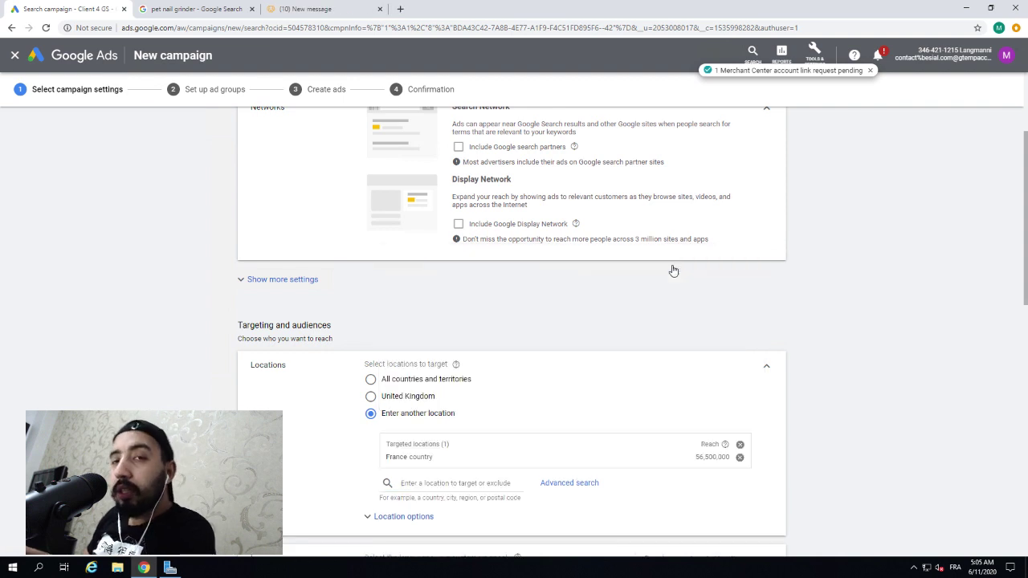
Step: Target people in or regularly in the targeted locations and exclude people in, or who show interest in, the excluded locations
scroll(510, 306, down, 3)
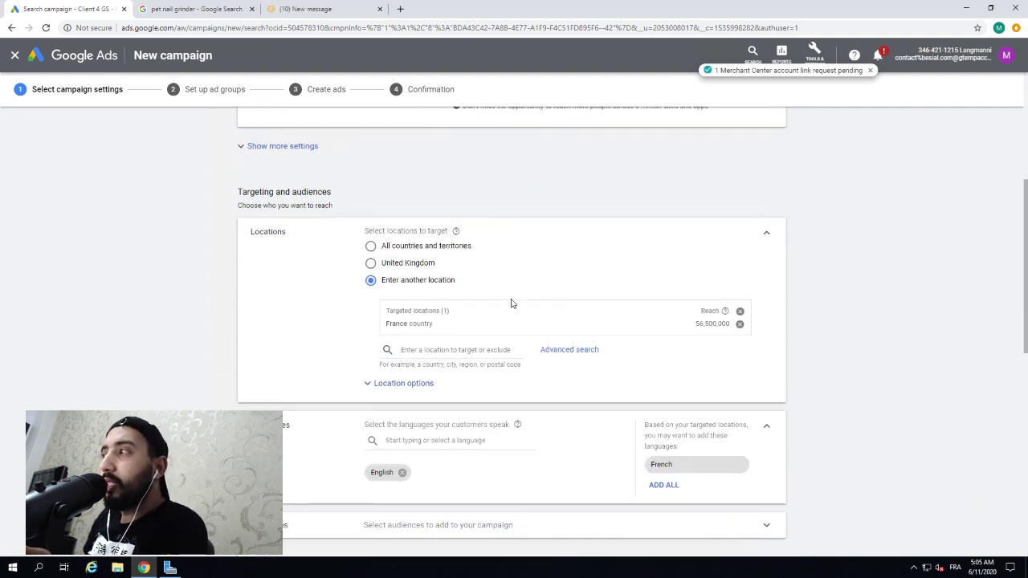
click(382, 331)
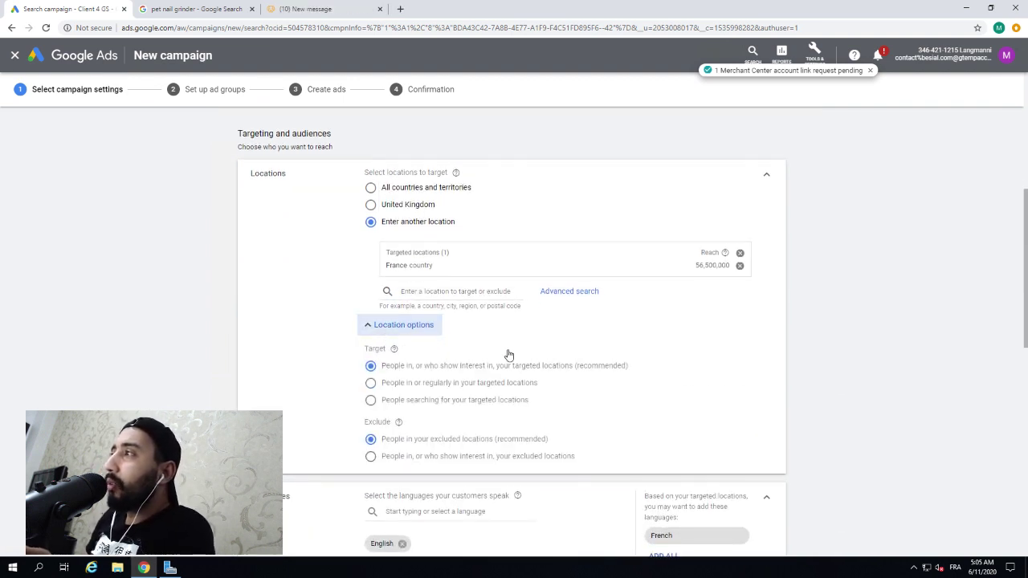
click(430, 456)
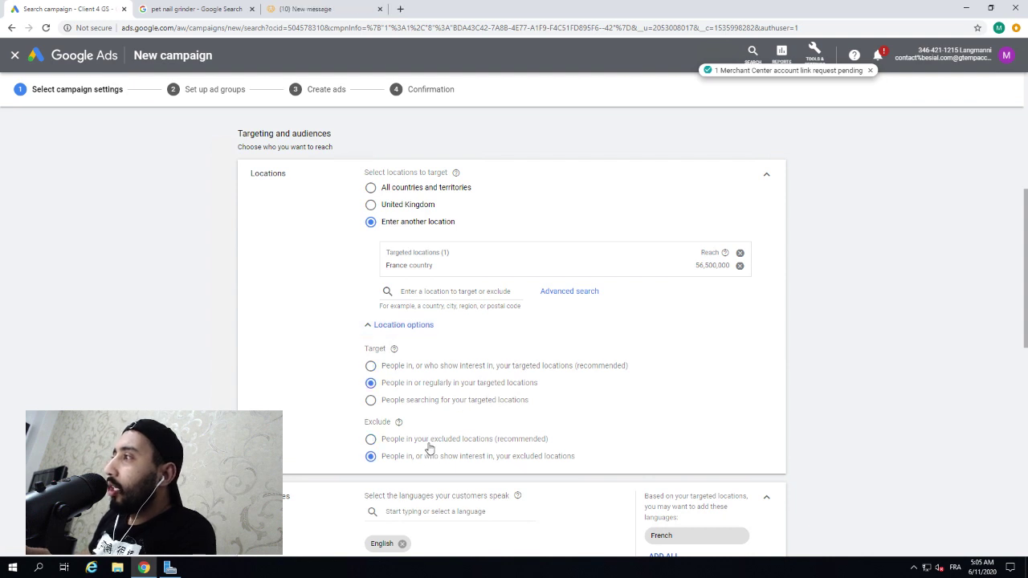
Step: Replace English with French as the campaign's customer language
scroll(432, 447, down, 1)
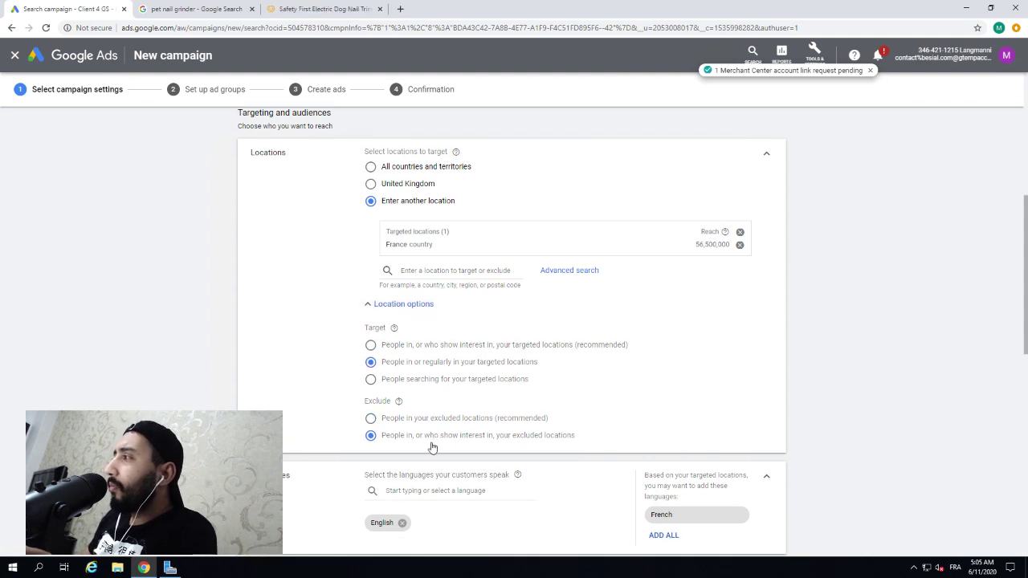
click(662, 514)
scroll(482, 462, down, 1)
click(402, 499)
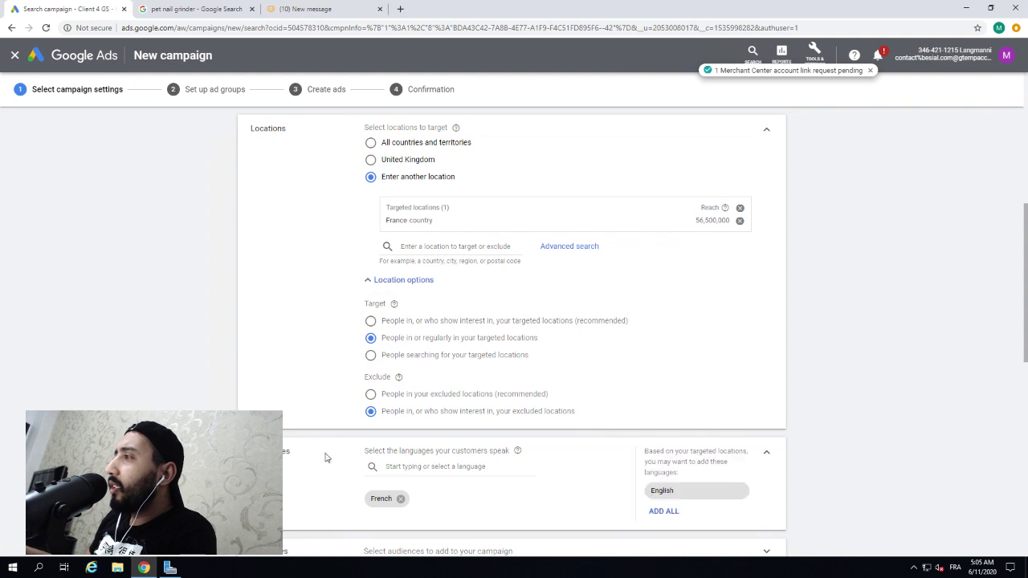
Step: Set the campaign's average daily budget to €20
scroll(325, 456, down, 1)
scroll(325, 456, down, 1)
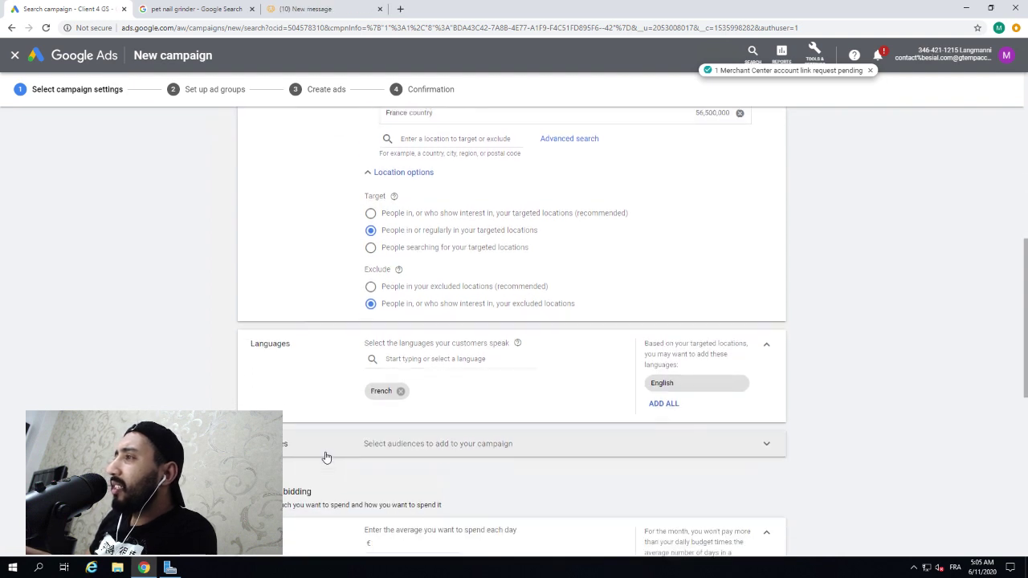
scroll(325, 456, down, 2)
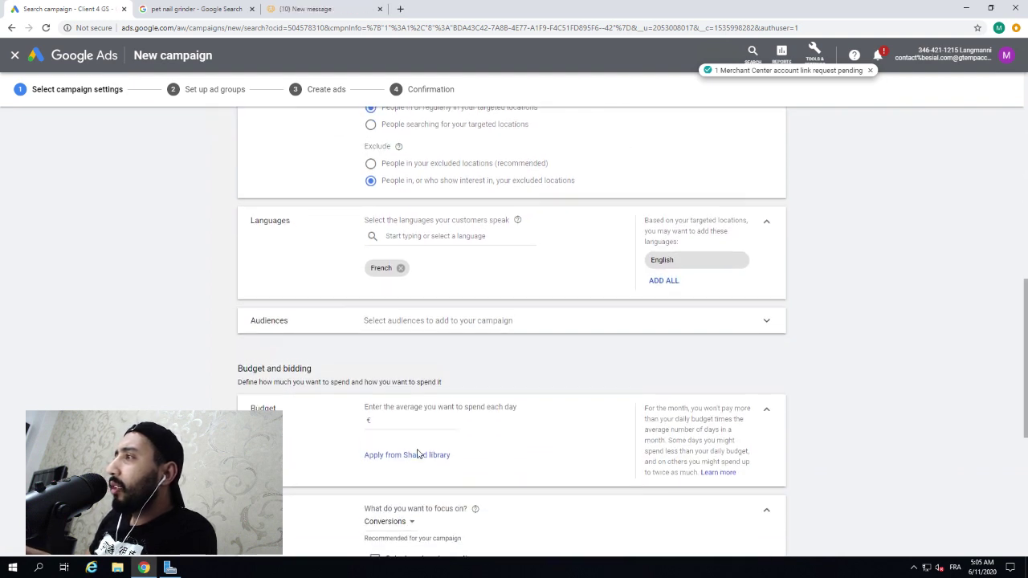
click(399, 415)
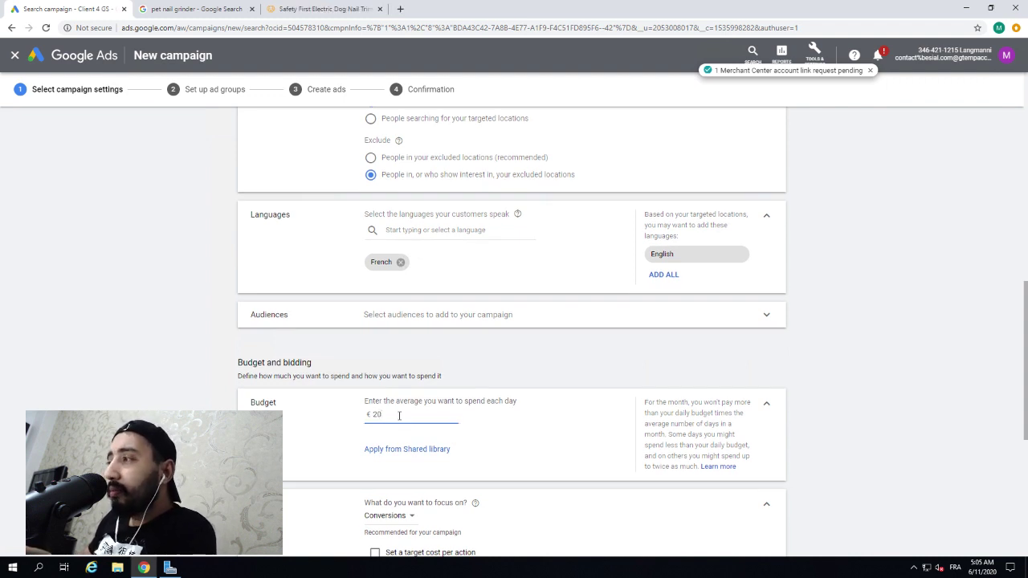
Step: Select Manual CPC directly as the bid strategy and turn off Enhanced CPC
scroll(437, 420, down, 1)
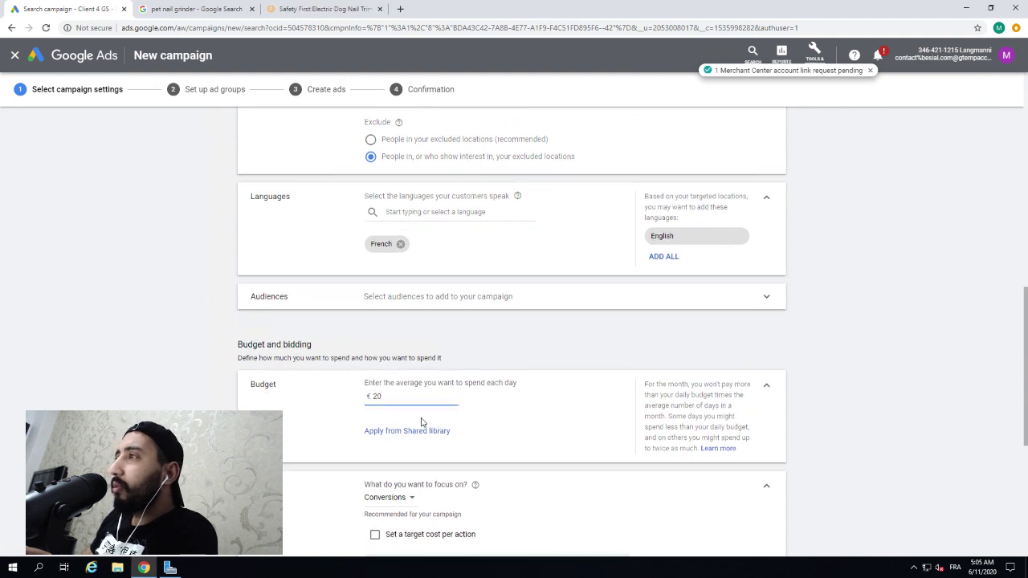
scroll(425, 422, down, 1)
click(388, 446)
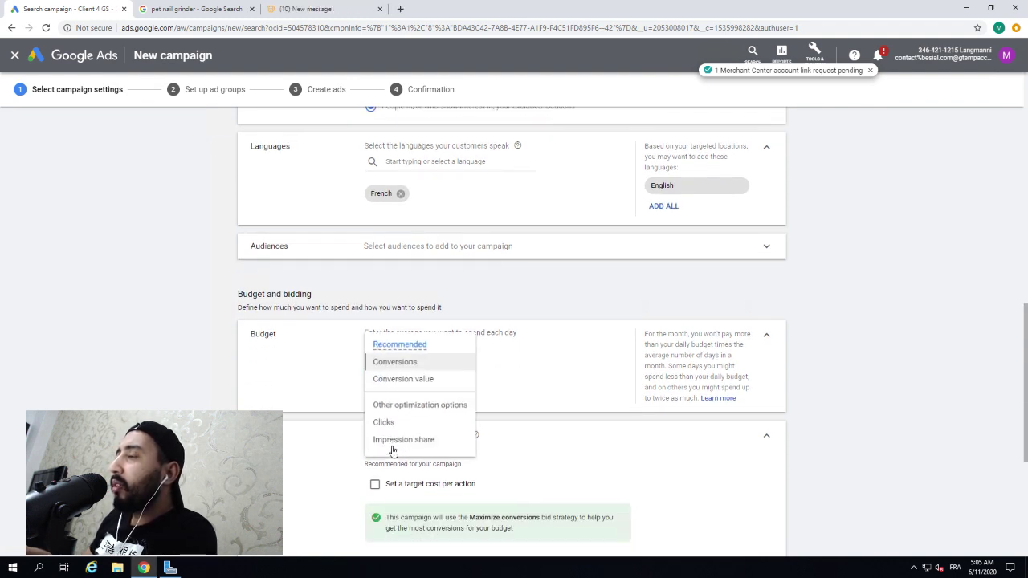
click(304, 460)
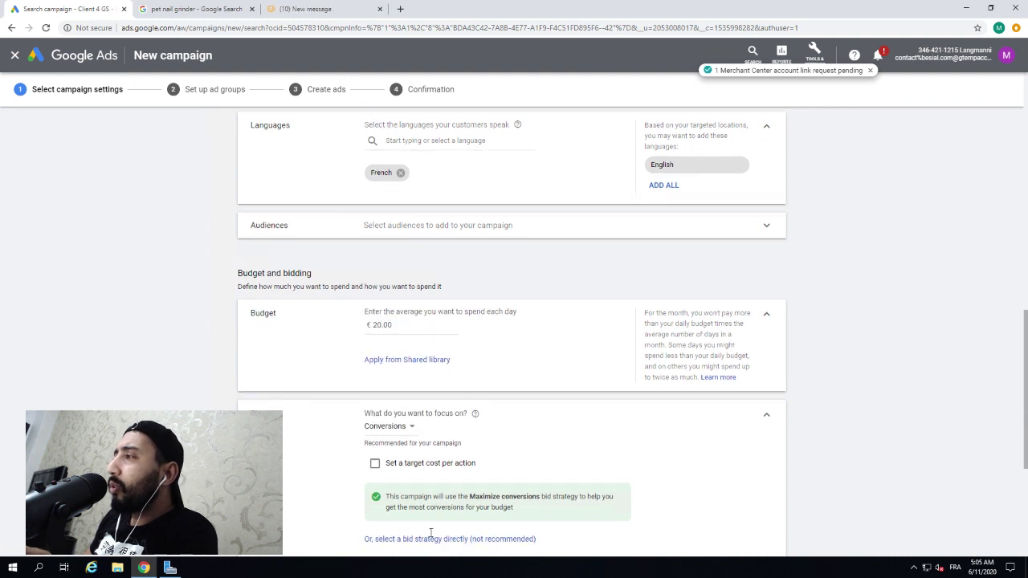
click(431, 539)
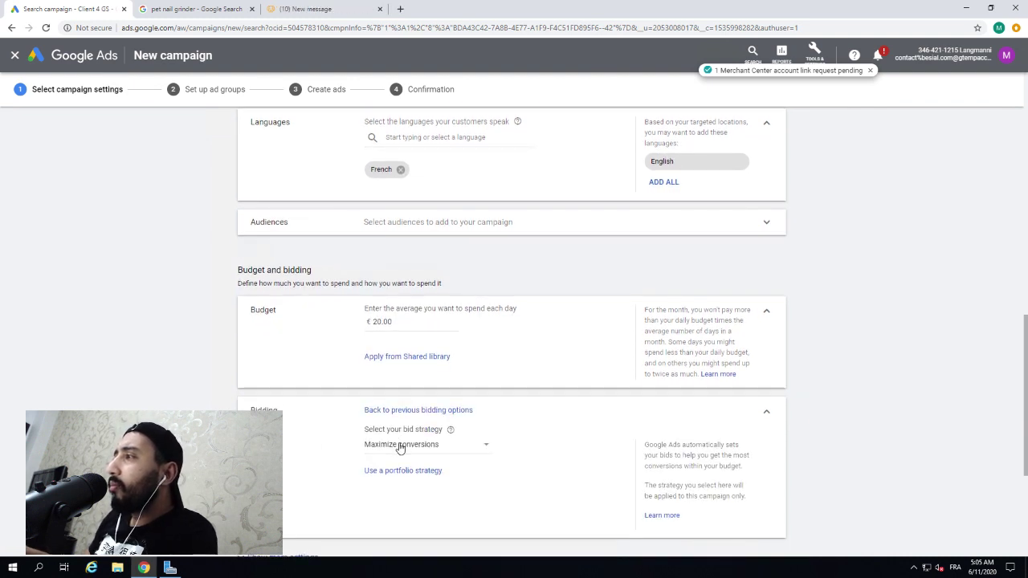
click(400, 448)
click(384, 436)
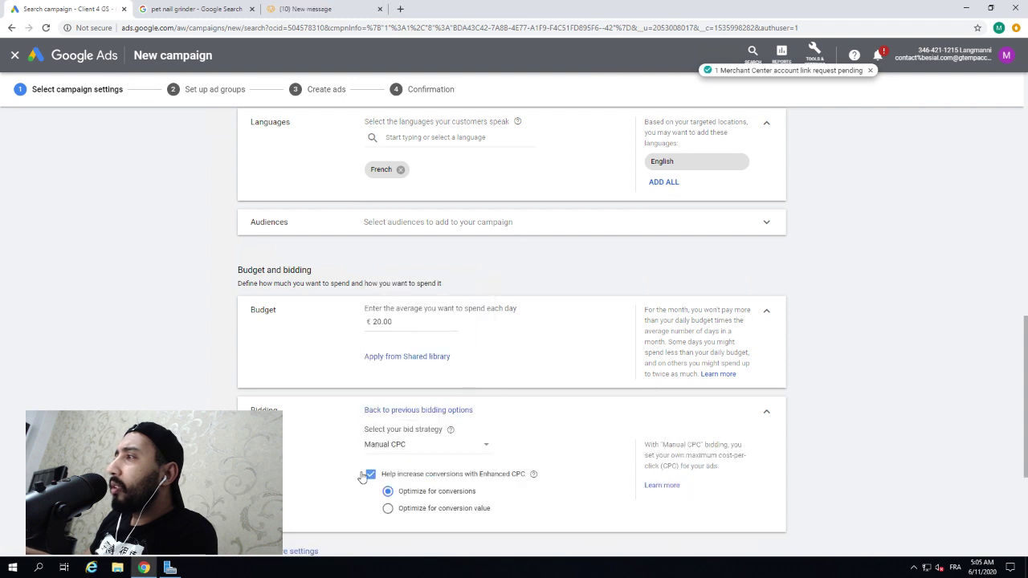
click(368, 475)
Step: Expand the additional campaign settings below the bidding section to review conversions, ad schedule and ad rotation
scroll(334, 475, down, 2)
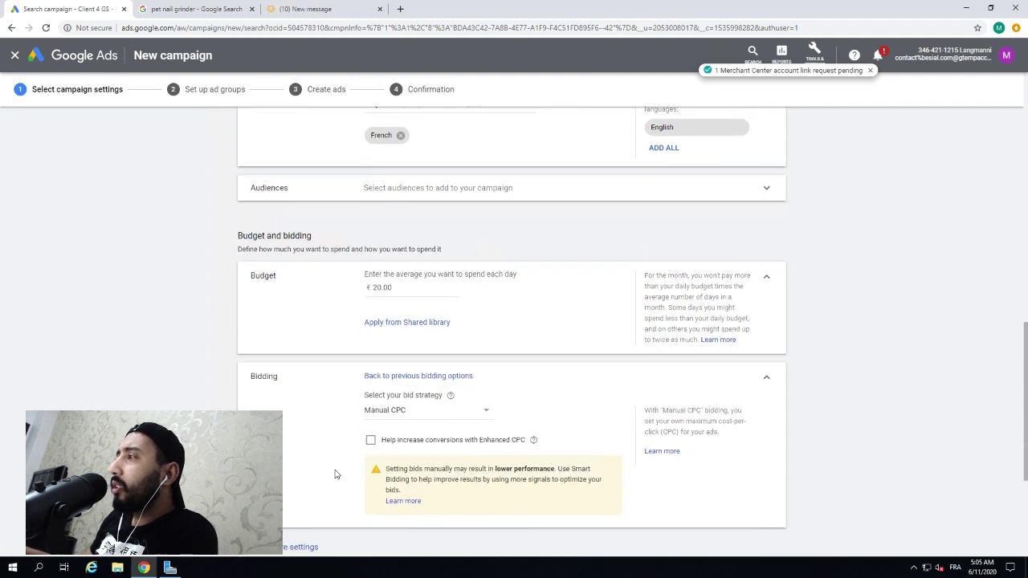
scroll(335, 475, down, 3)
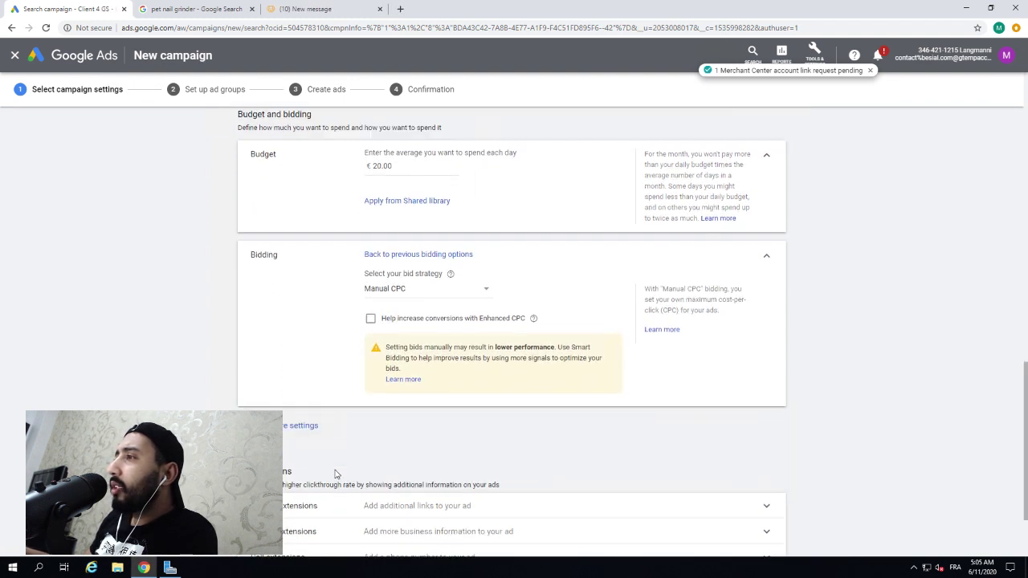
click(305, 429)
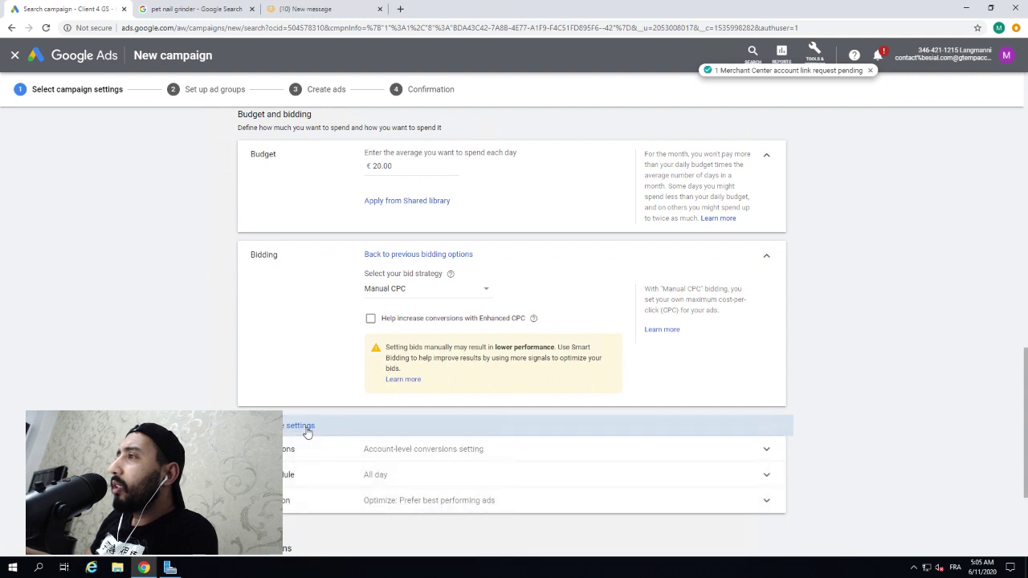
scroll(323, 447, down, 2)
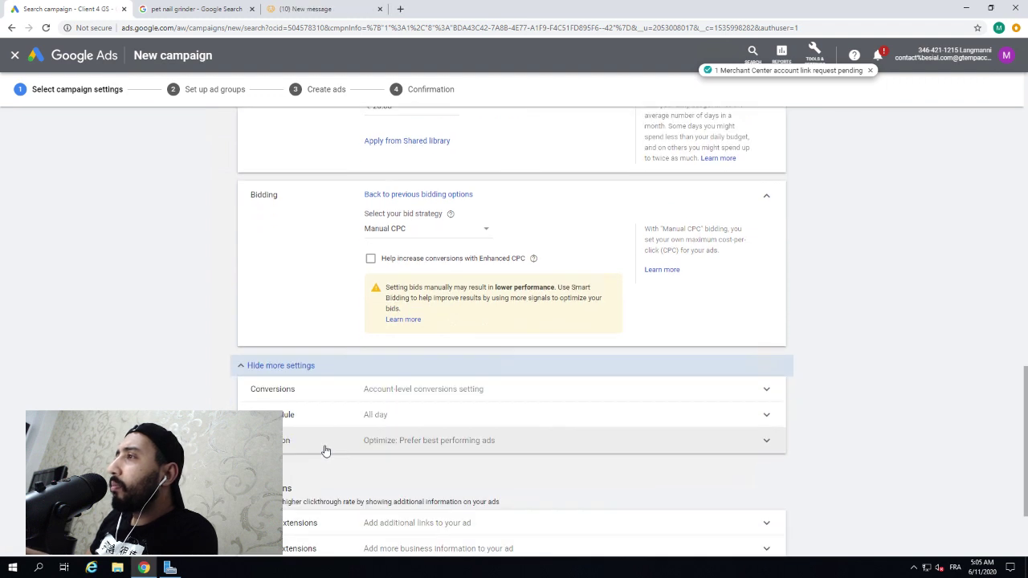
scroll(326, 450, down, 2)
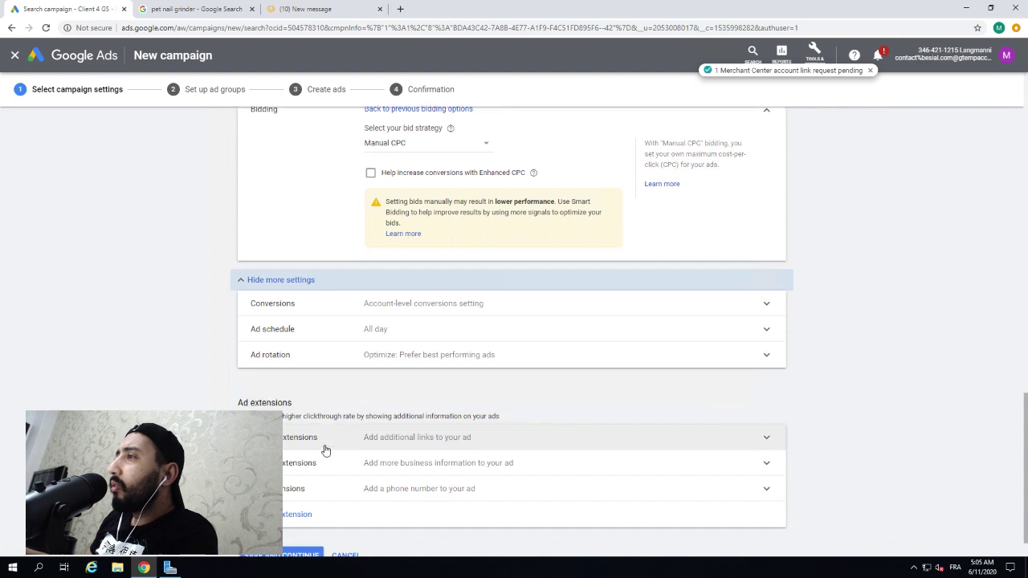
Step: Start a new campaign-level sitelink extension and begin editing the text of Sitelink 1
click(379, 441)
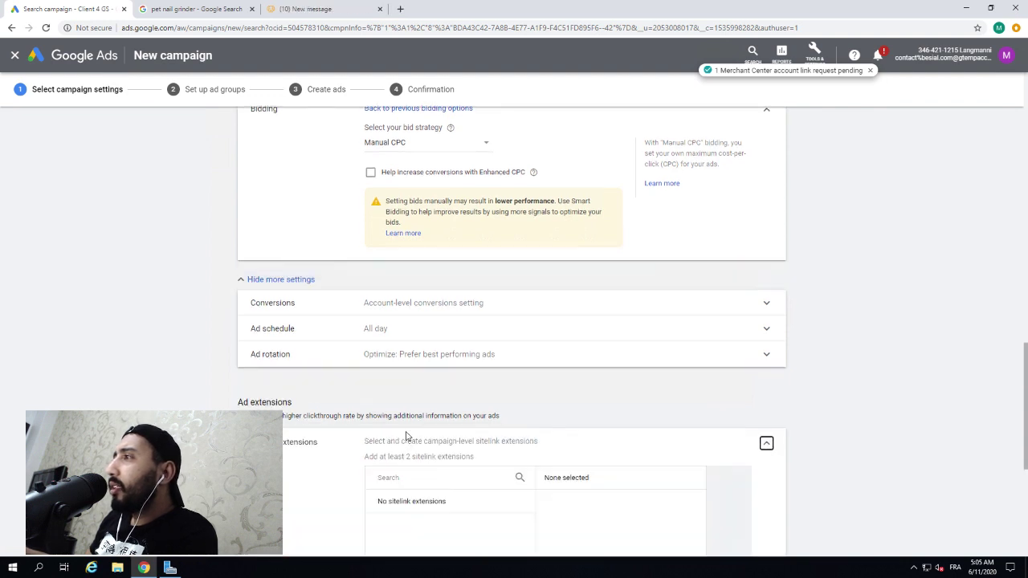
scroll(384, 433, down, 2)
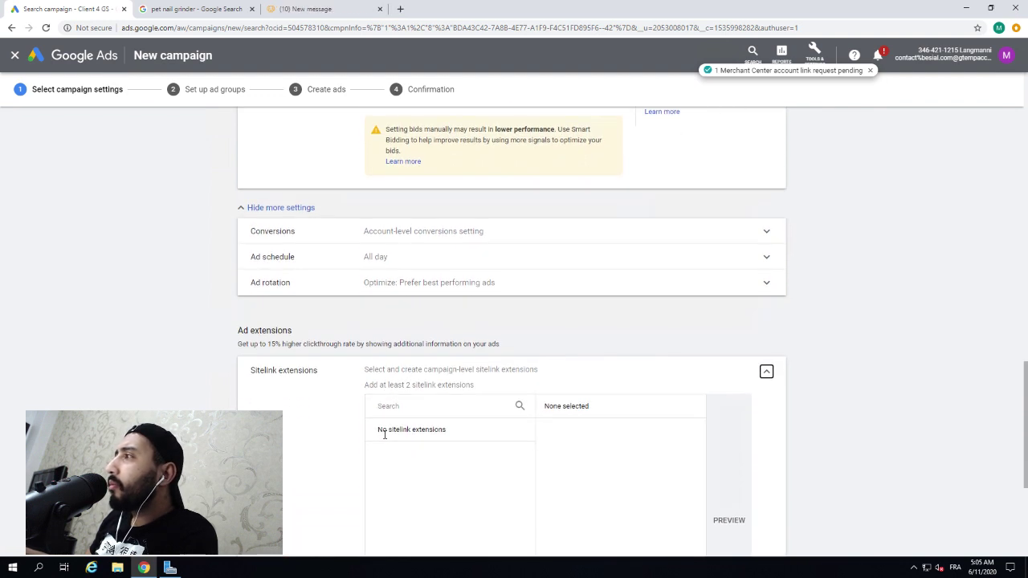
scroll(385, 434, down, 1)
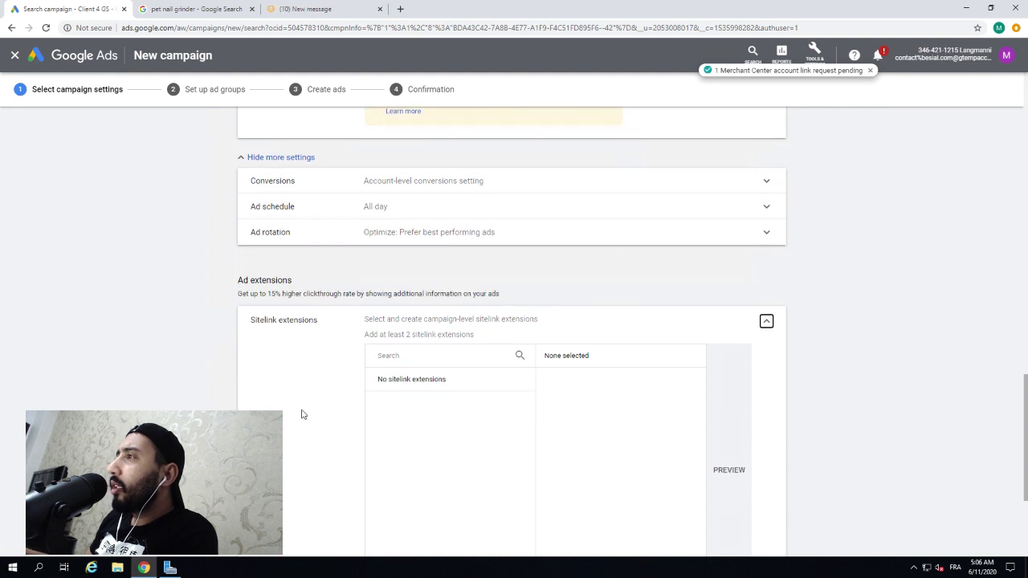
click(392, 353)
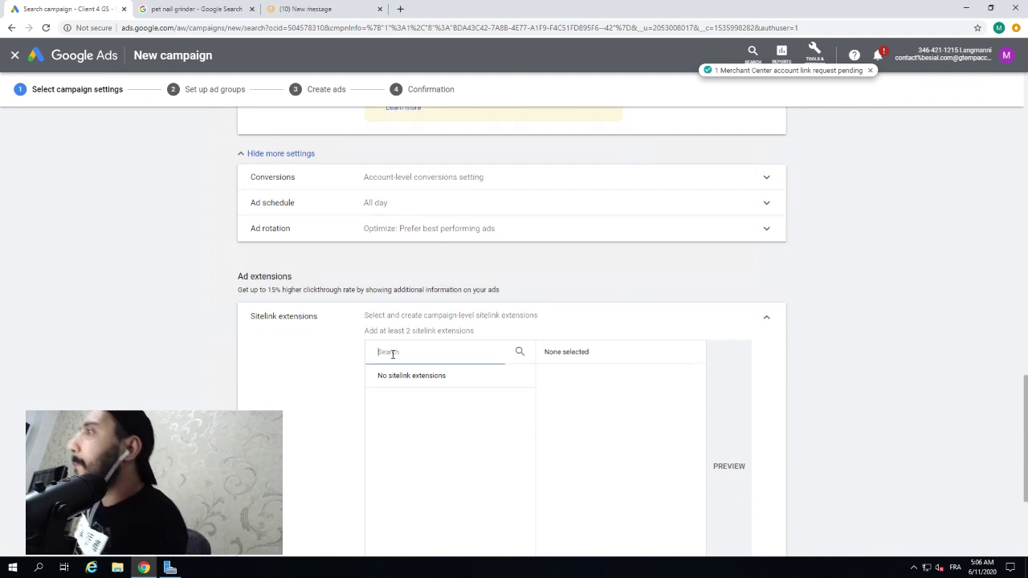
scroll(392, 353, down, 1)
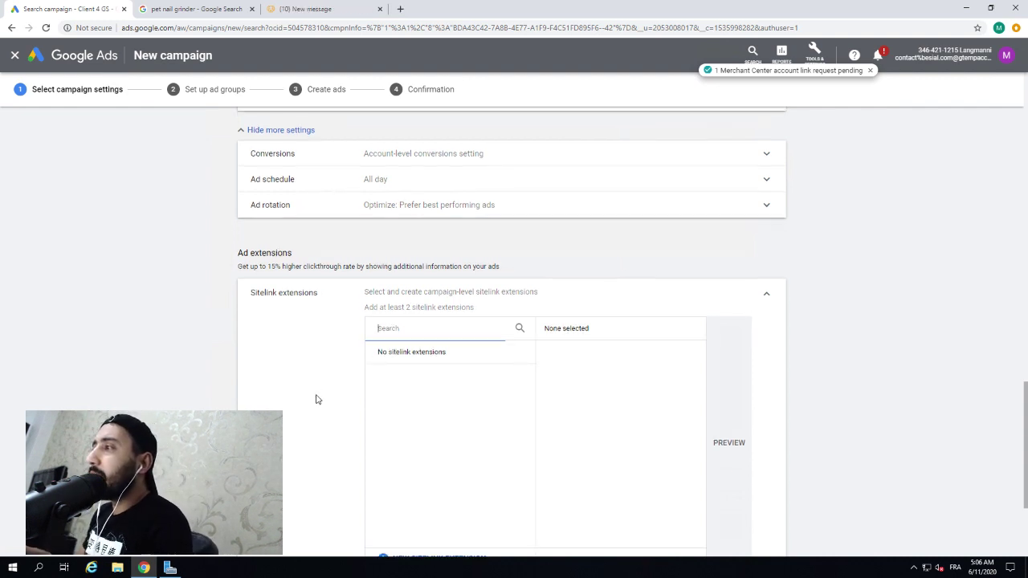
click(434, 536)
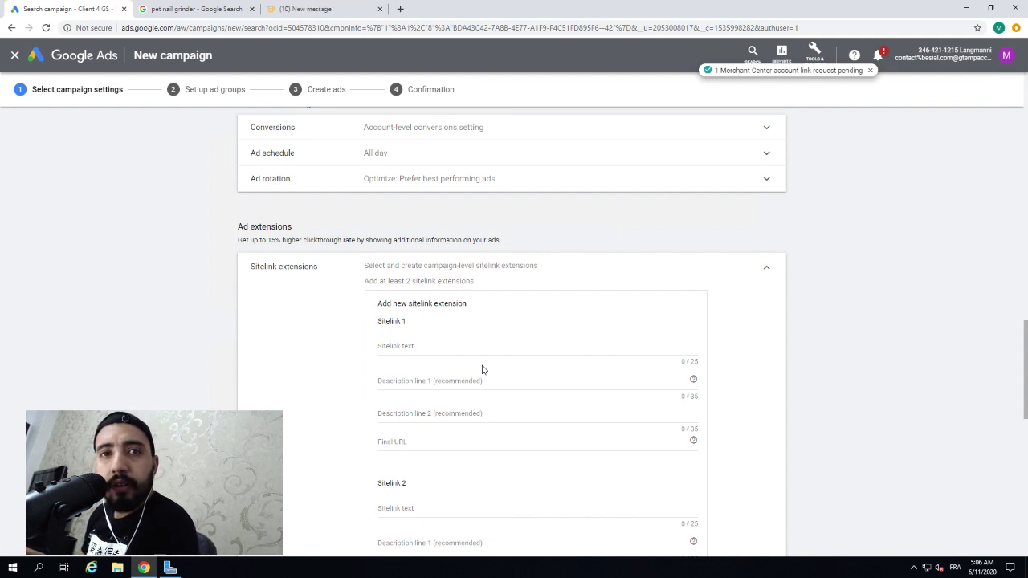
click(426, 348)
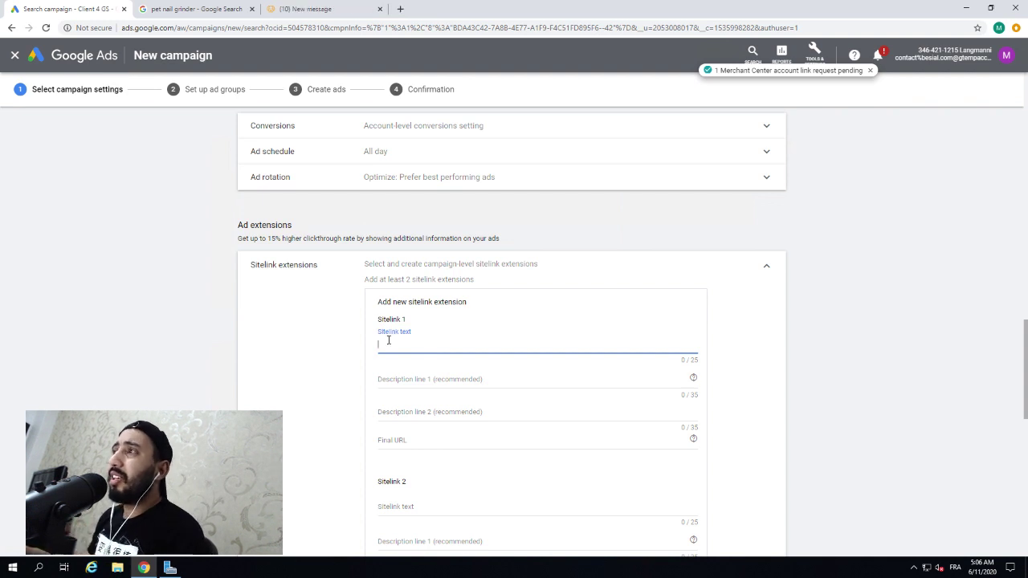
Step: Switch to the Google search page and look up suggestions for "meilleur ventes" and "meilleur produits"
click(201, 9)
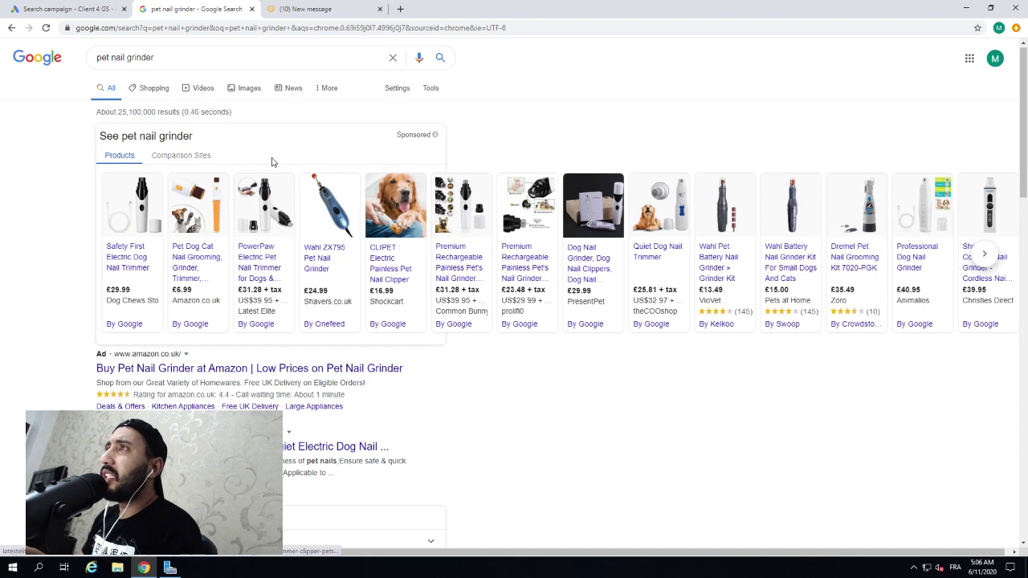
triple_click(196, 61)
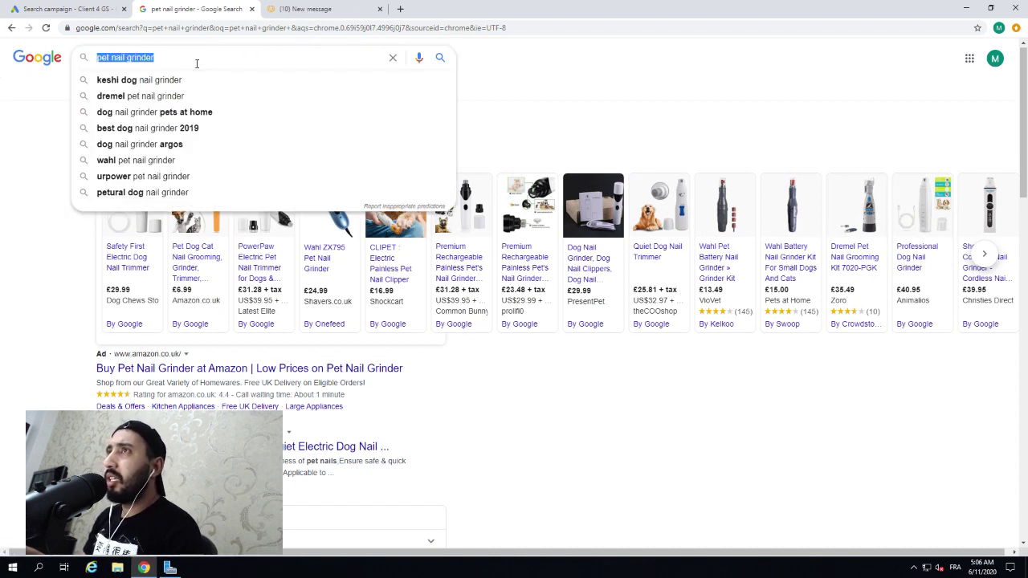
text(m)
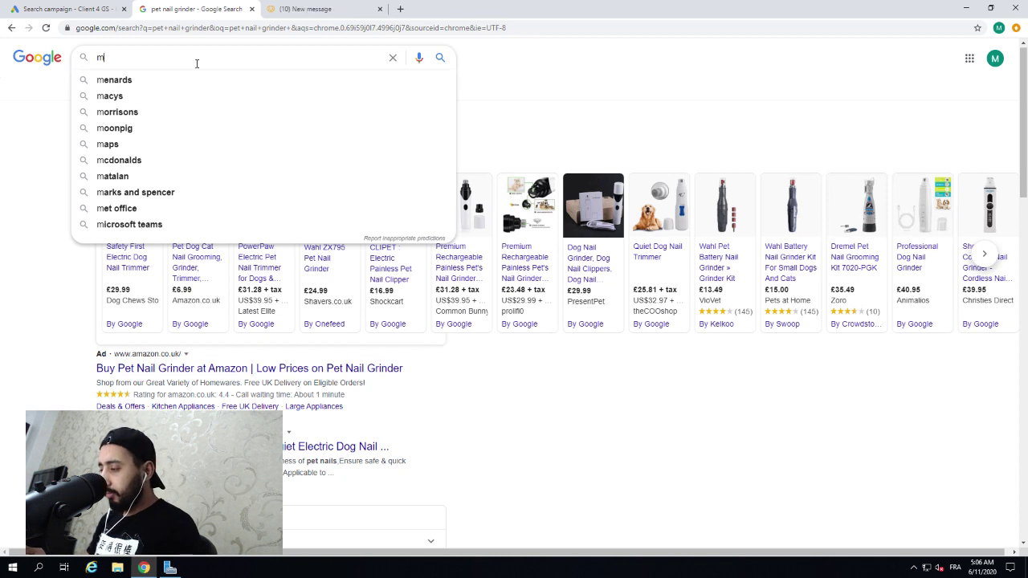
text(eilleur )
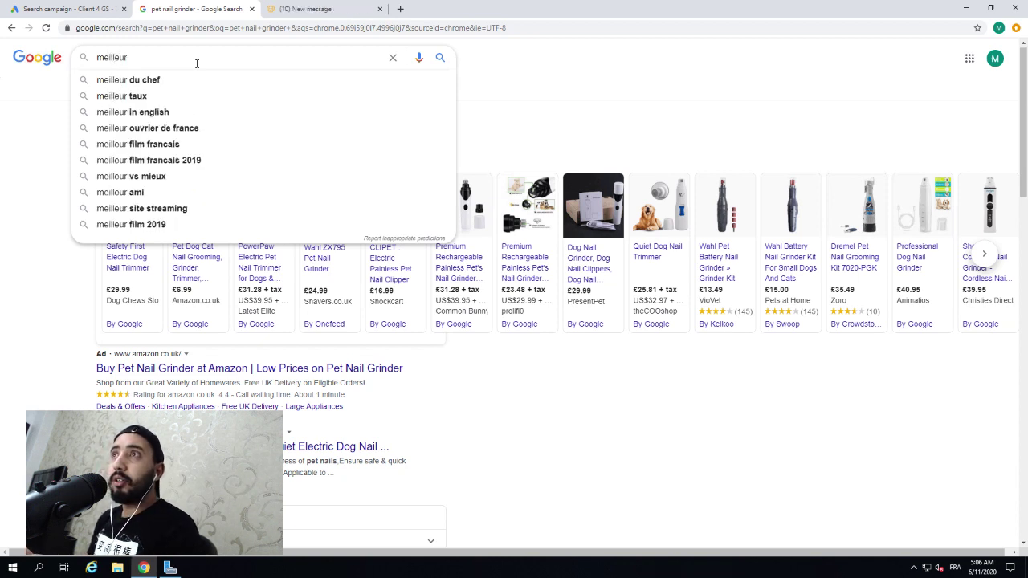
text(ventes)
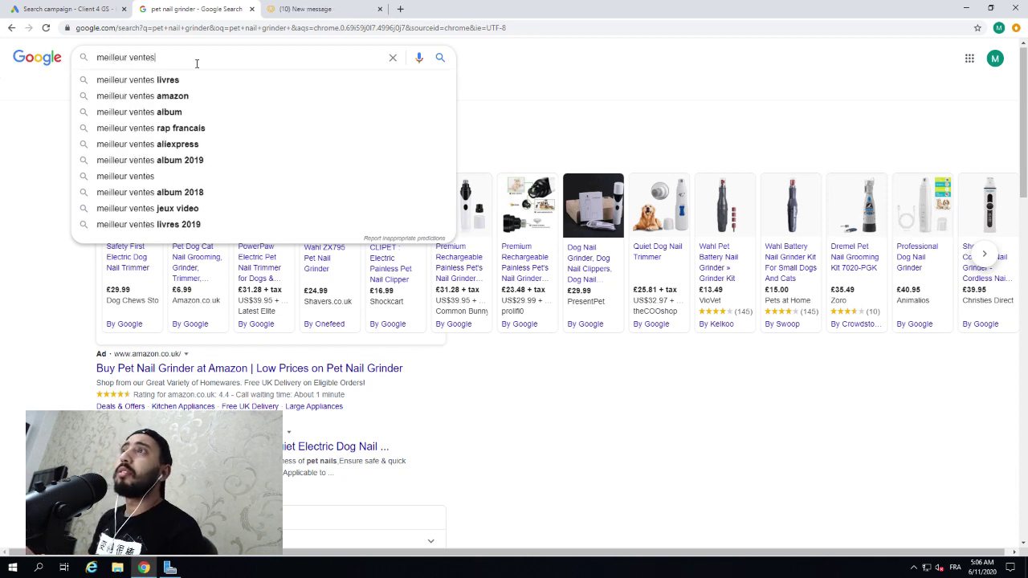
key(BackSpace)
key(BackSpace)
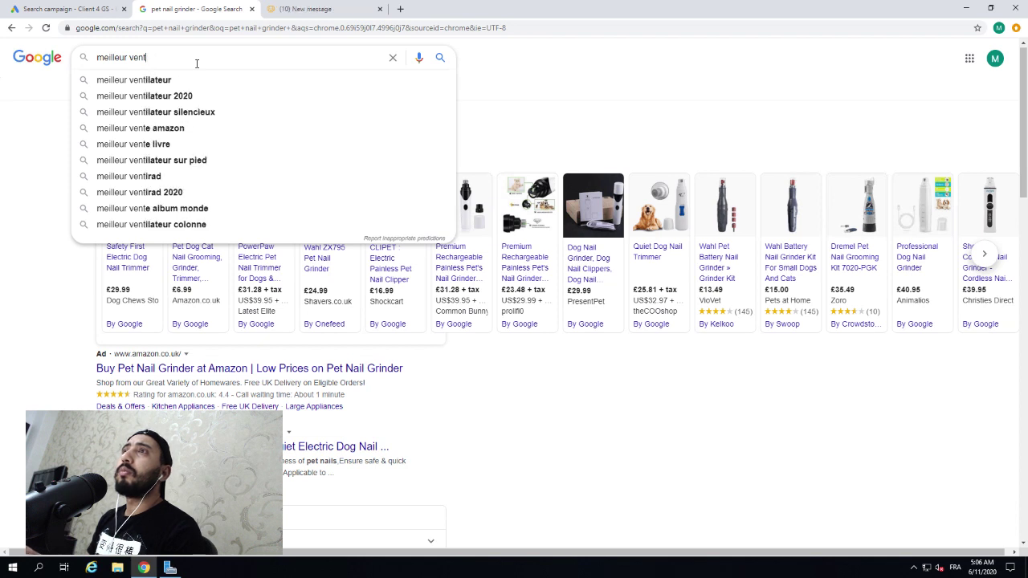
key(BackSpace)
key(BackSpace)
key(BackSpace)
key(BackSpace)
text(p)
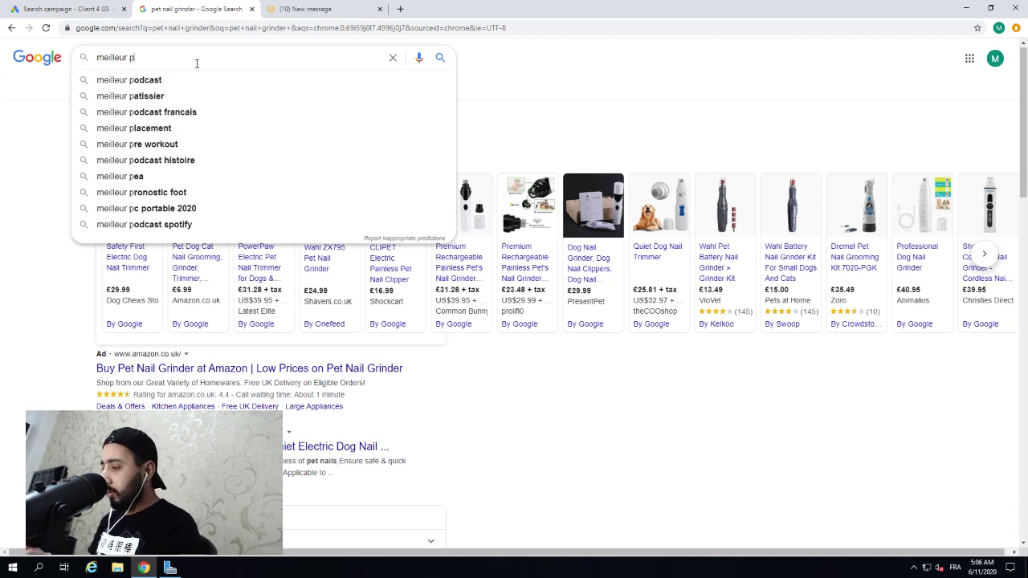
text(roduits)
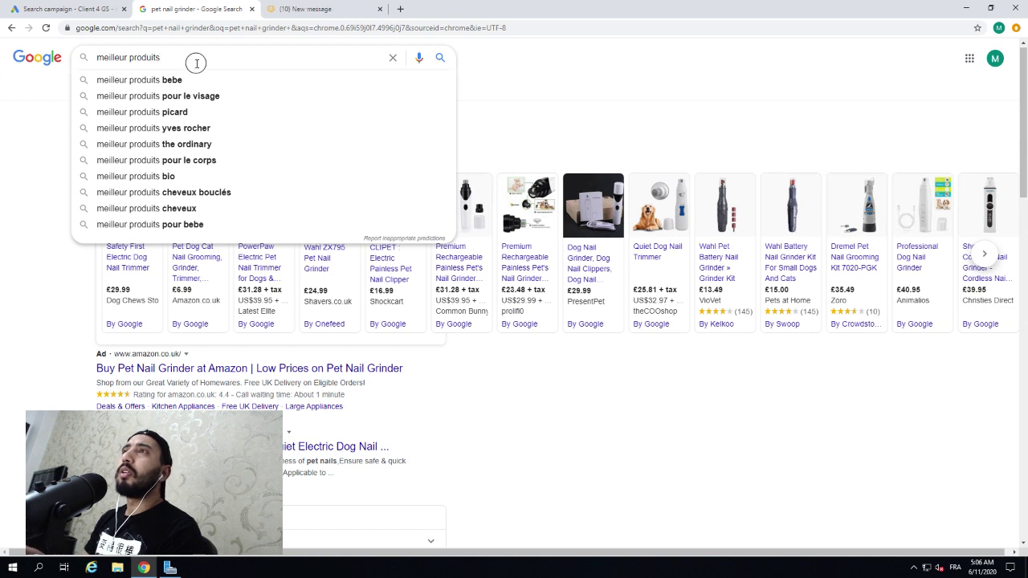
Step: Search Google for "vente flash" and copy the words "Ventes Flash" from the Fnac result's title
key(ctrl+shift+Left)
key(ctrl+shift+Left)
text(vente flash)
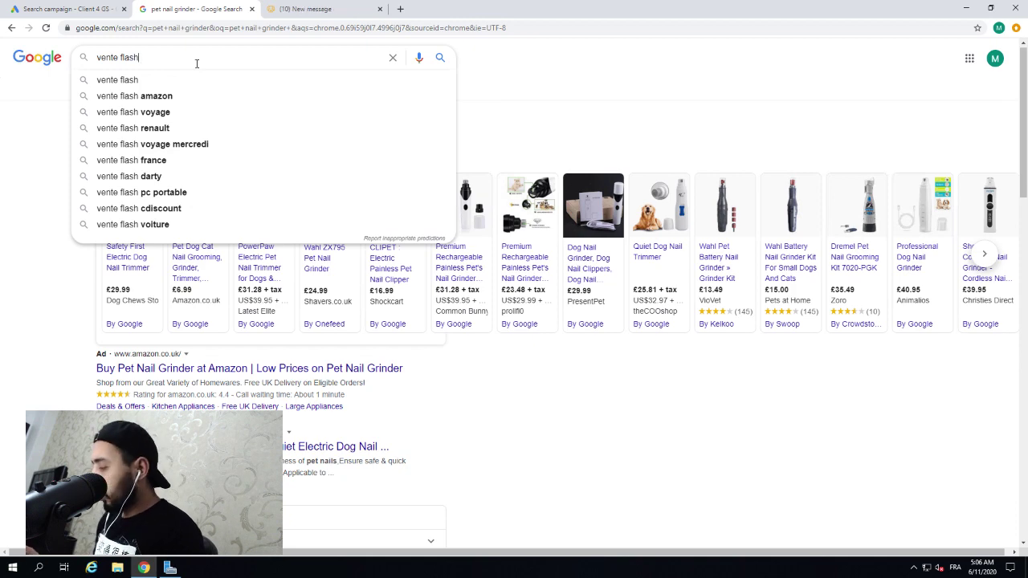
key(Down)
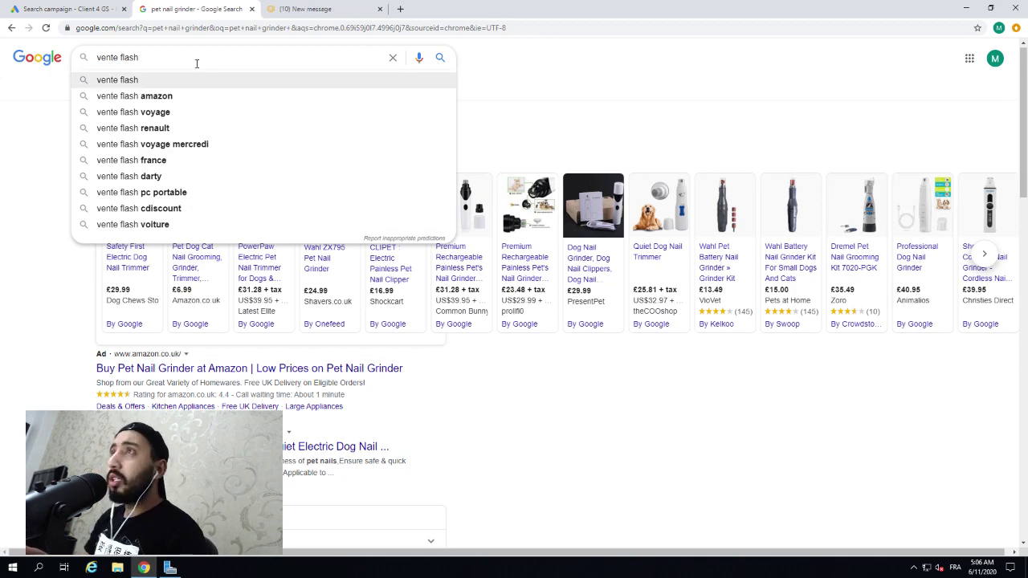
key(Return)
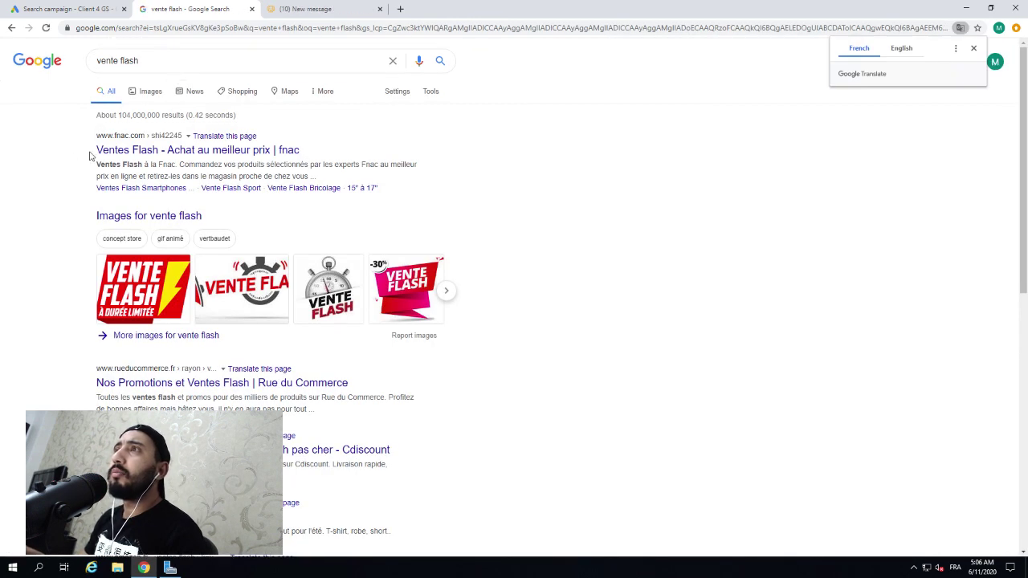
drag(96, 150, 157, 150)
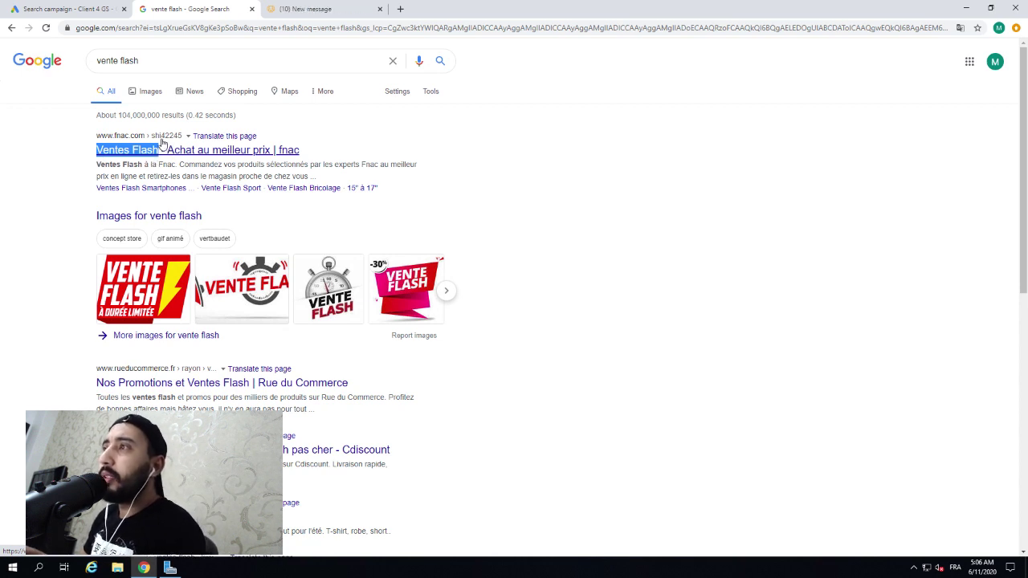
Step: Return to the Google Ads campaign and enter the copied "Ventes Flash" as the Sitelink 1 text, without the extra pasted words
click(95, 11)
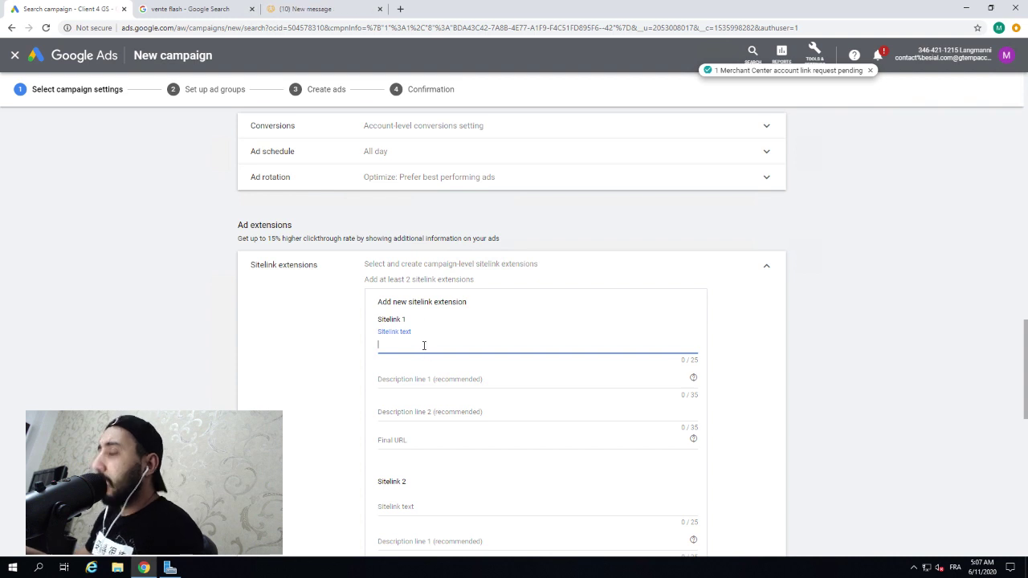
text(Search Results Web results  Ventes Flash)
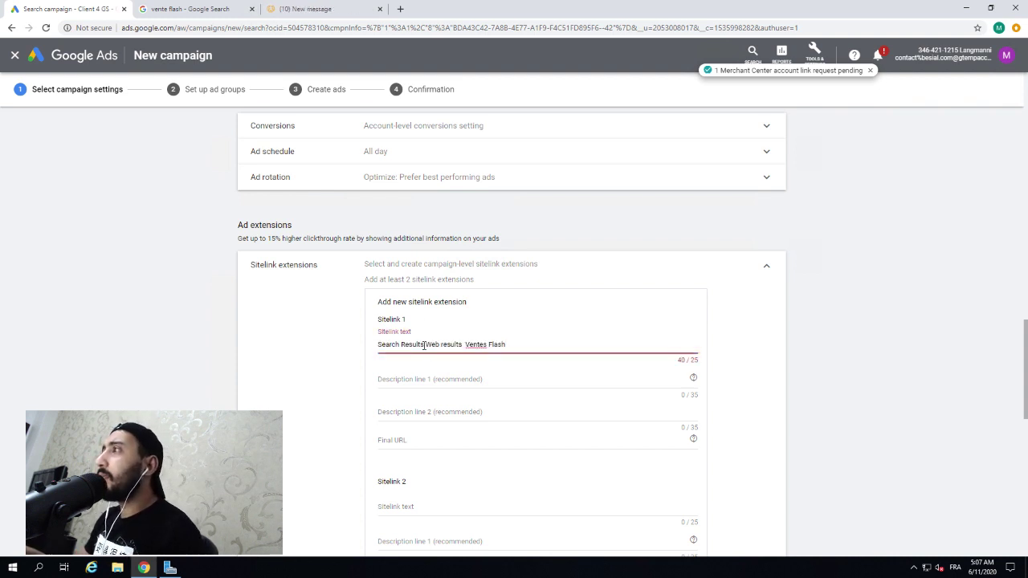
drag(464, 345, 372, 347)
key(BackSpace)
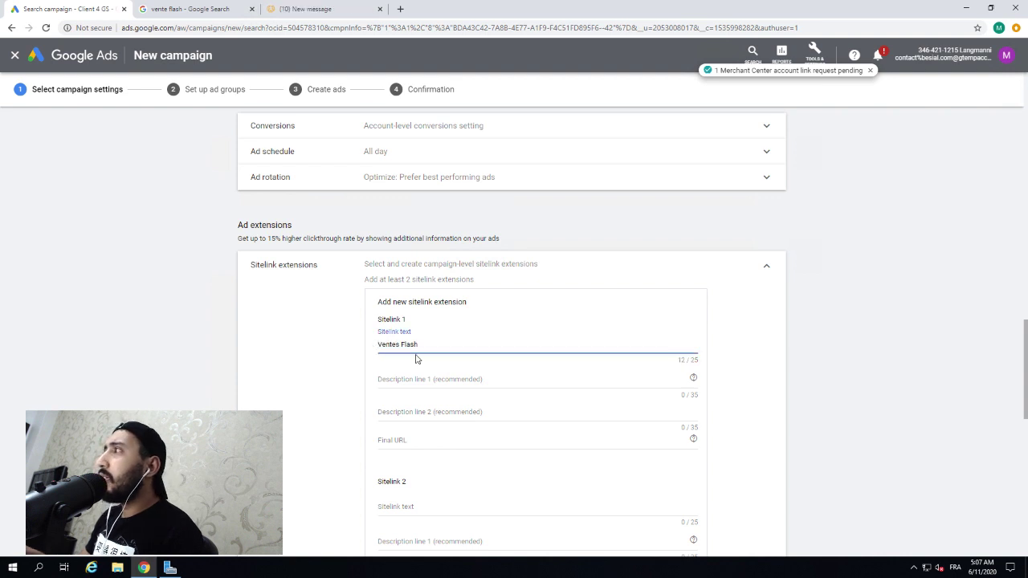
Step: Start Sitelink 1's description line 1 with the words "Achat au meilleur"
click(423, 384)
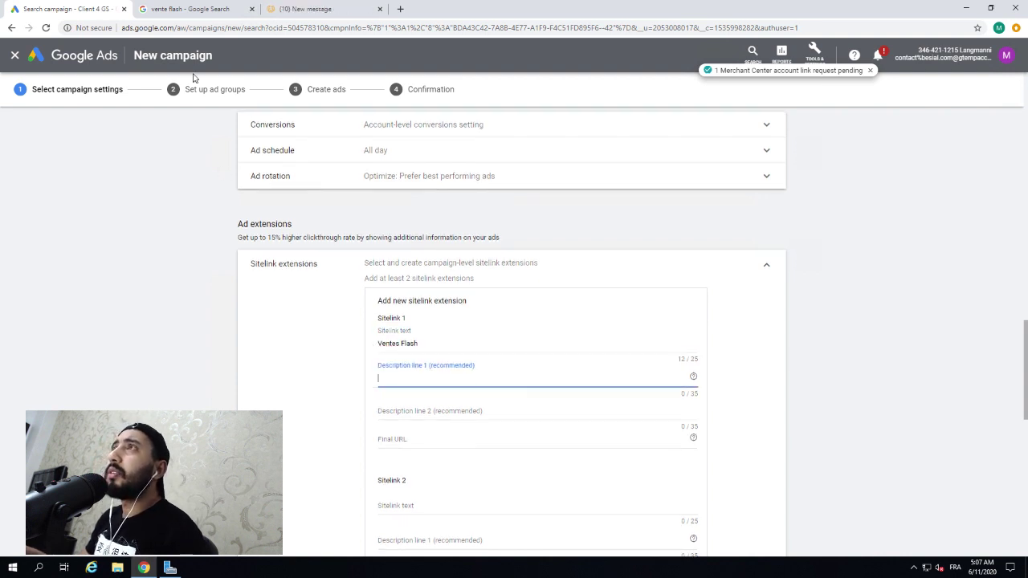
click(188, 9)
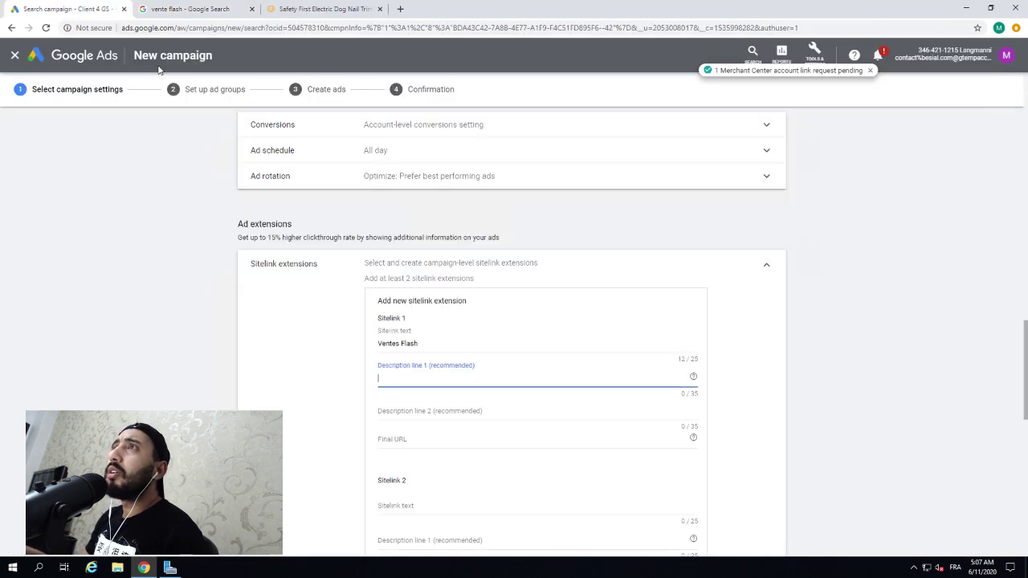
click(69, 8)
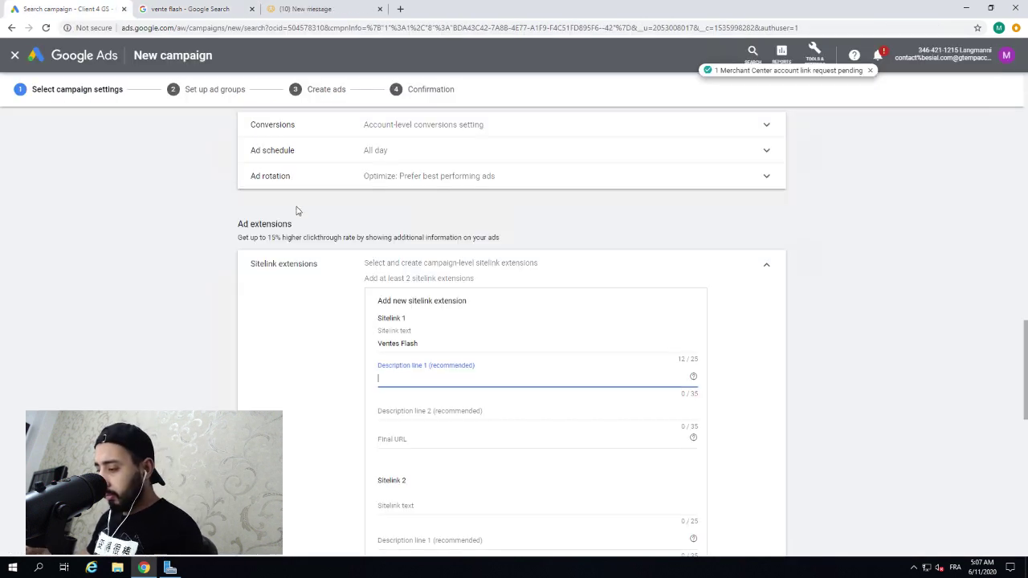
text(Achat)
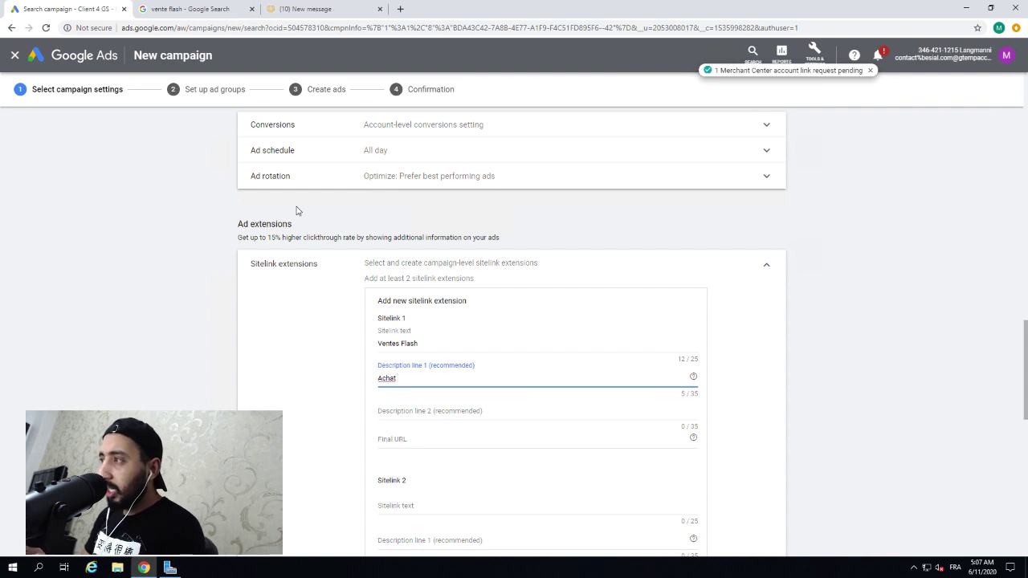
text( au)
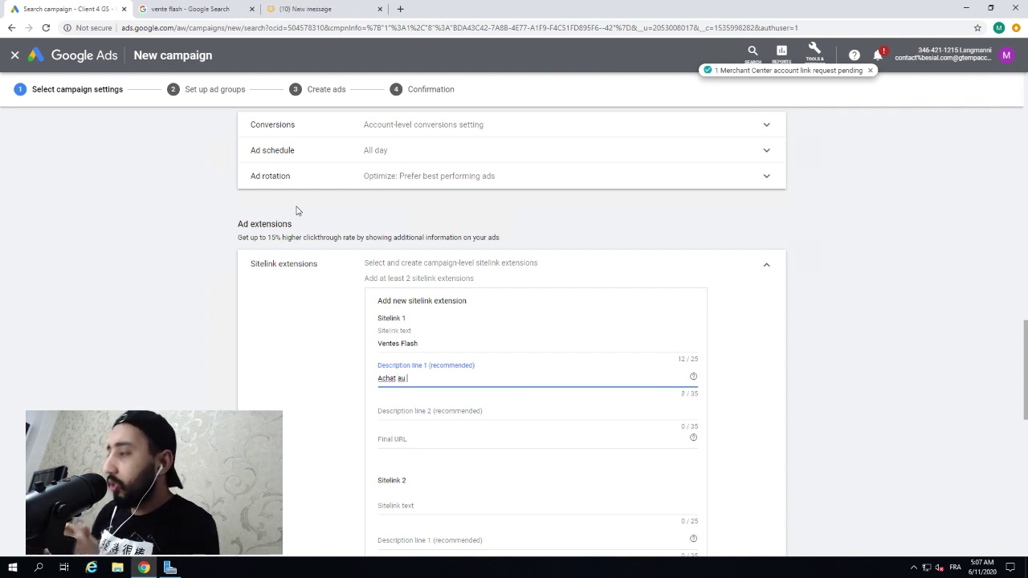
text( me)
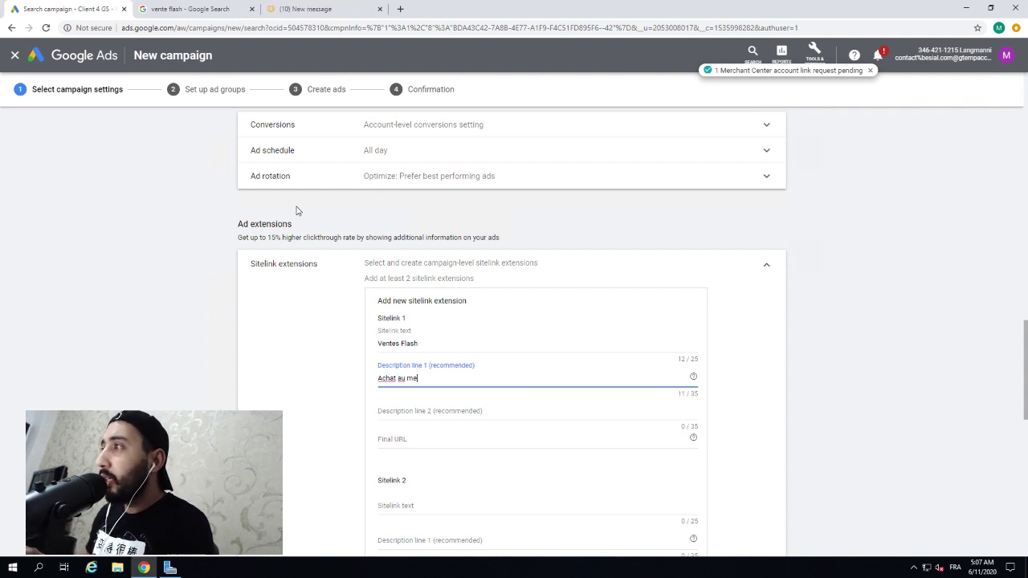
text(illeur)
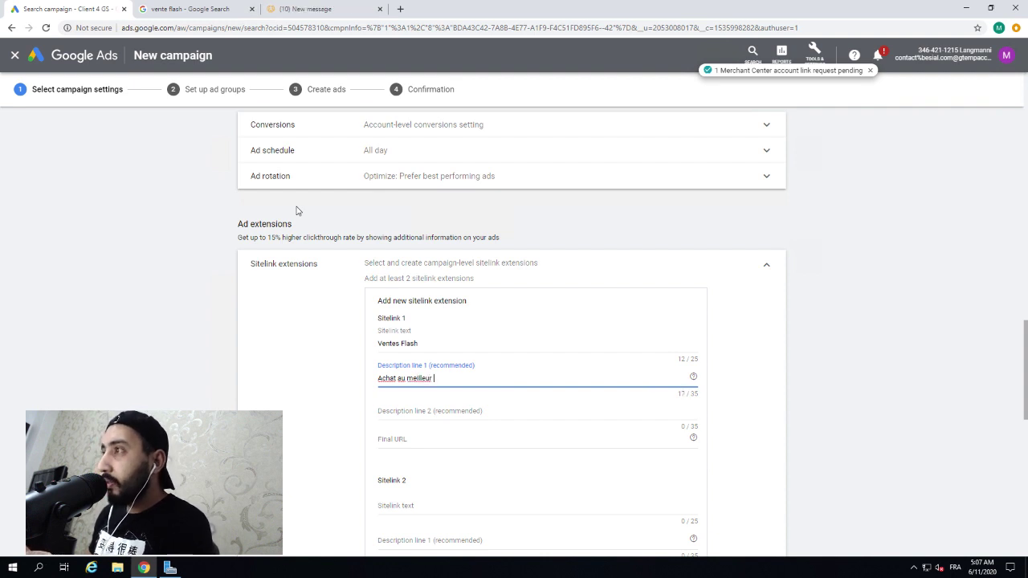
right_click(416, 381)
click(443, 380)
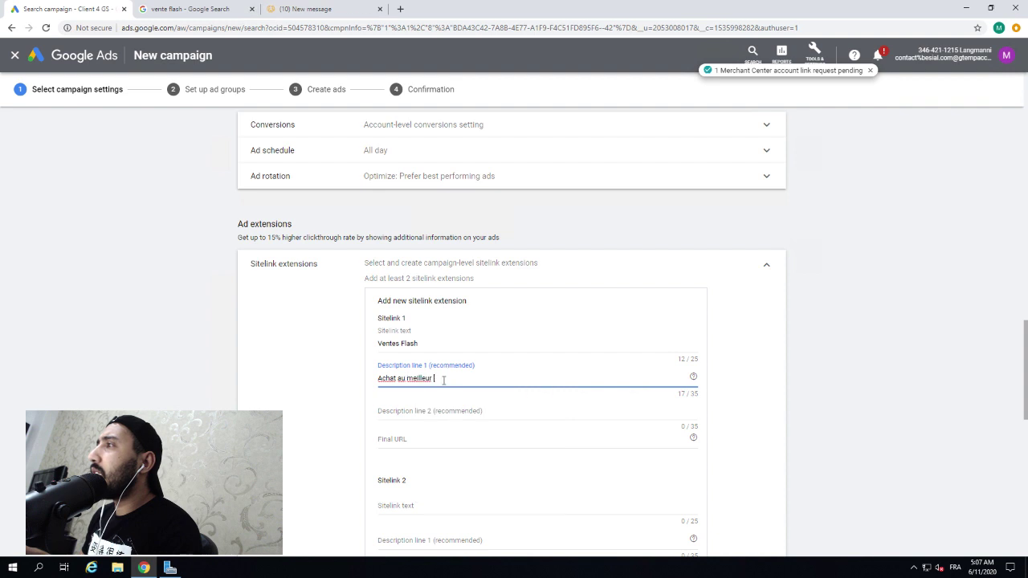
Step: Switch to the Google search results and copy "Achat au meilleur prix | fnac" from the Fnac result's title
click(174, 9)
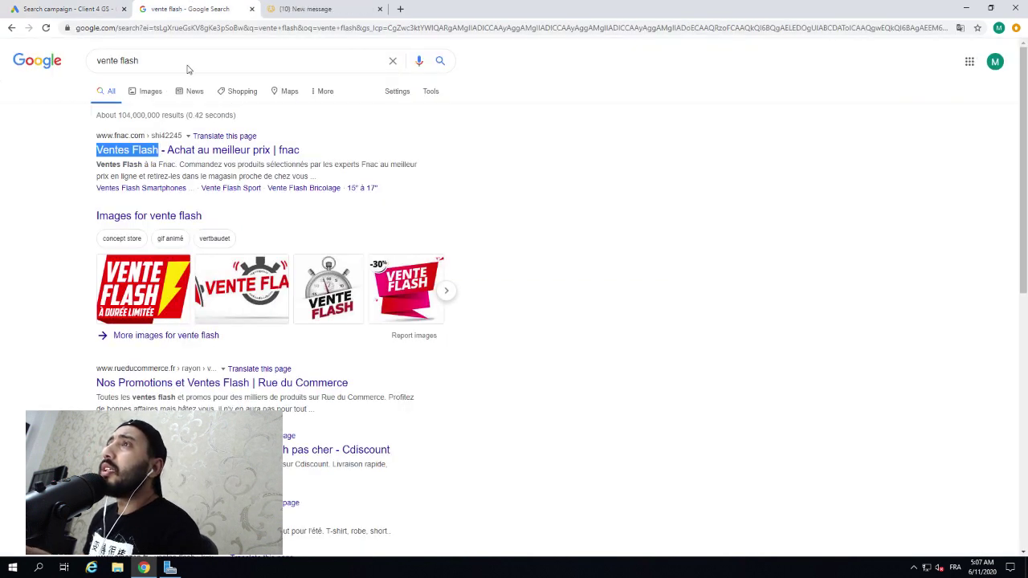
drag(300, 151, 167, 149)
key(ctrl+c)
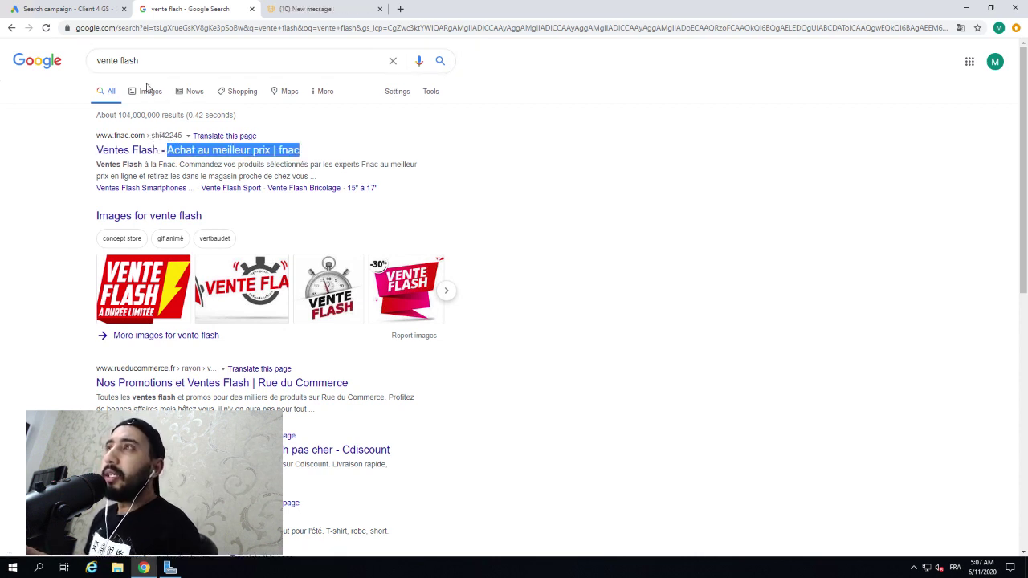
Step: Return to the Google Ads campaign and make Sitelink 1's description line 1 read "Achat au meilleur prix", using the copied text without "| fnac"
click(83, 10)
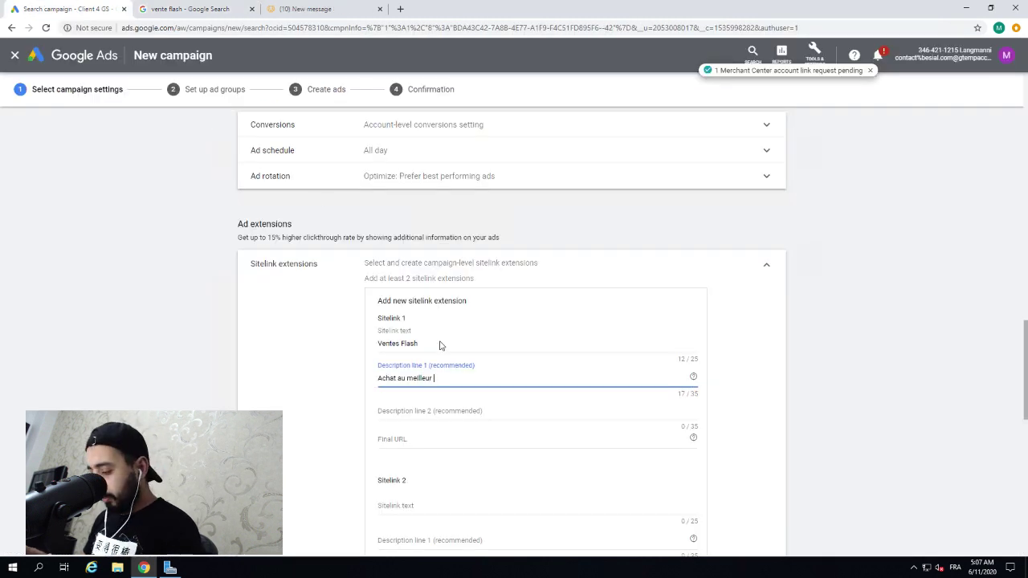
key(ctrl+v)
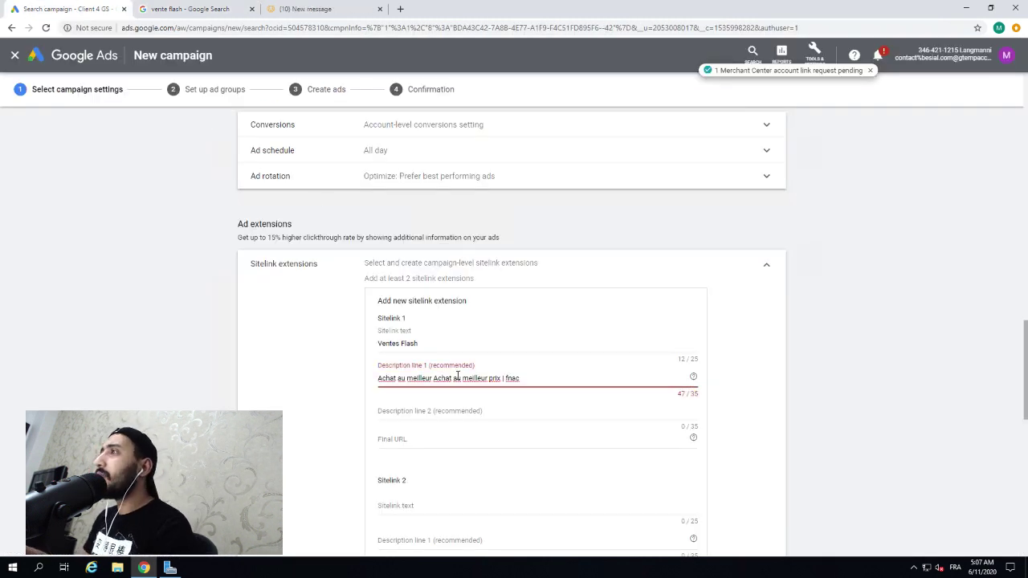
drag(433, 379, 328, 364)
key(BackSpace)
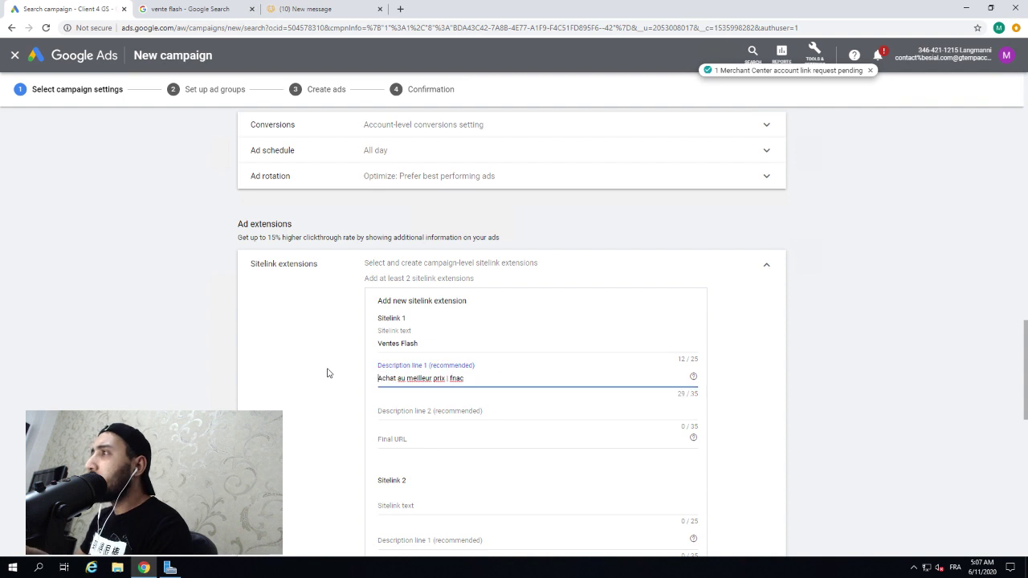
double_click(455, 378)
key(BackSpace)
key(BackSpace)
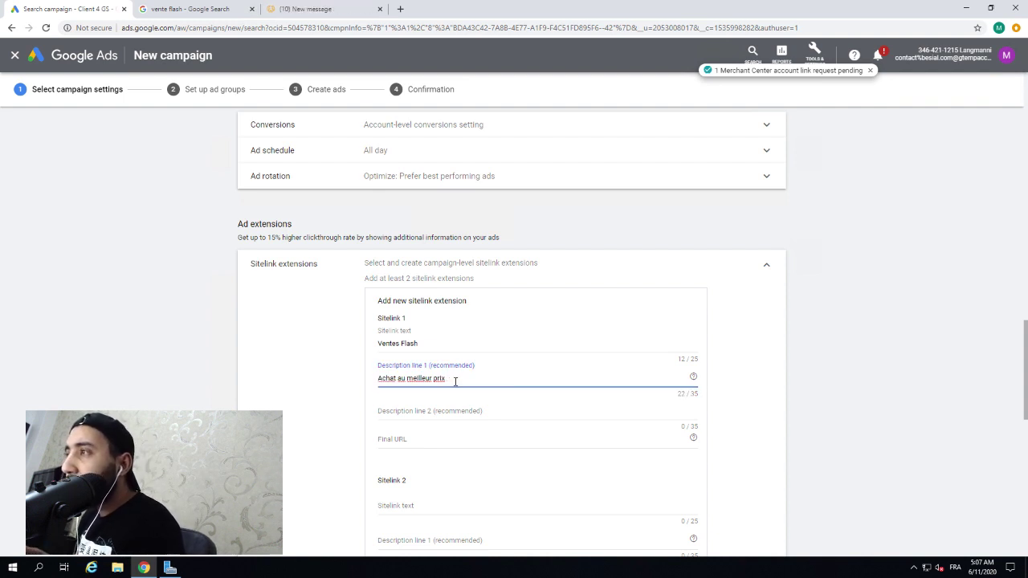
Step: Enter "Découvrez nos réductions" as Sitelink 1's description line 2
click(431, 411)
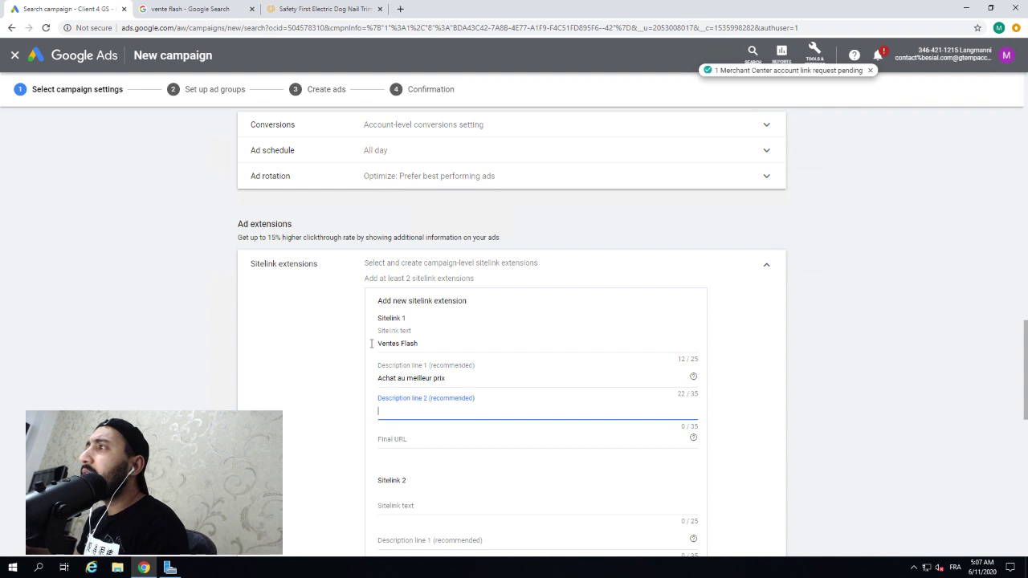
click(171, 10)
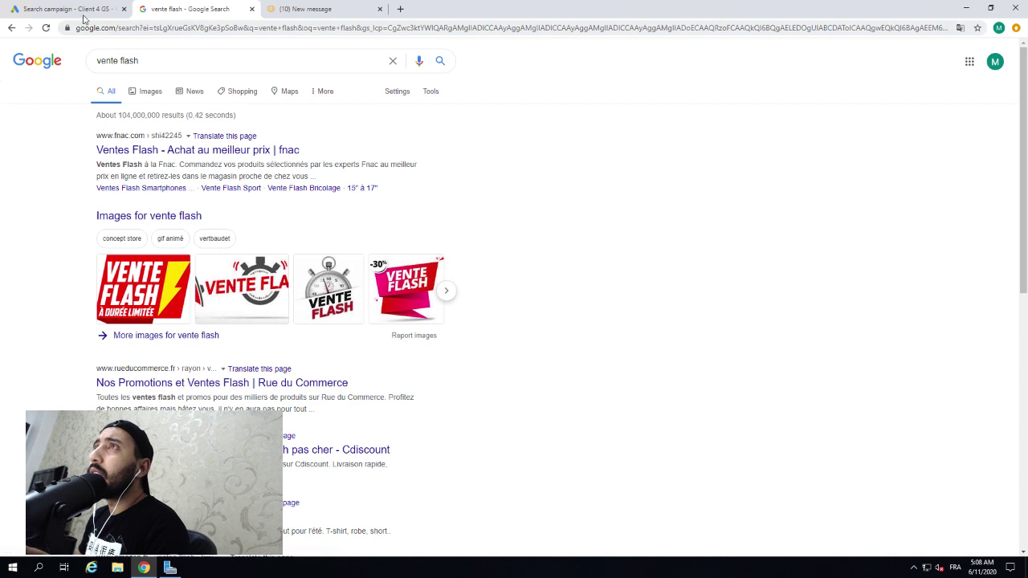
click(79, 9)
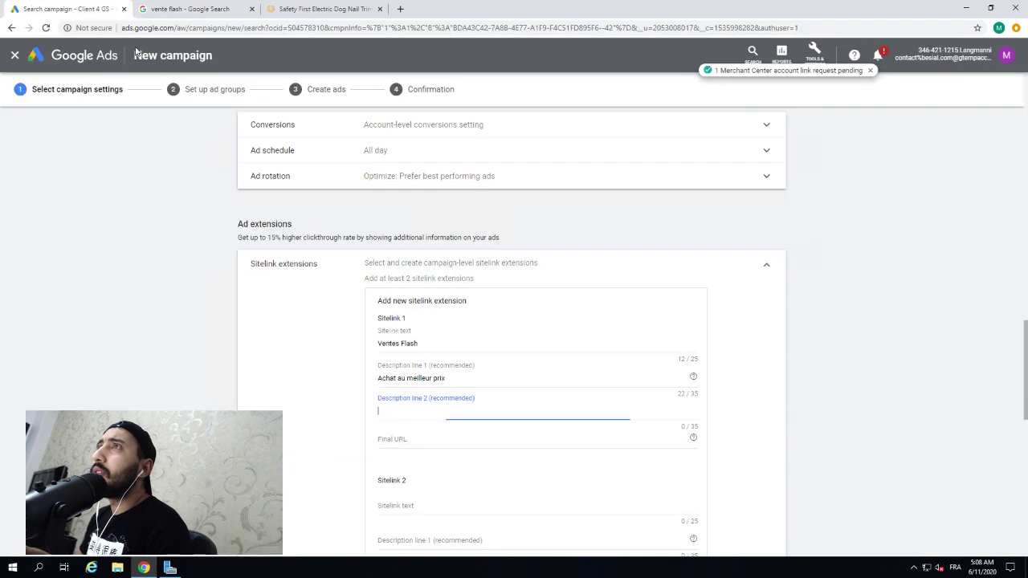
right_click(423, 419)
click(451, 336)
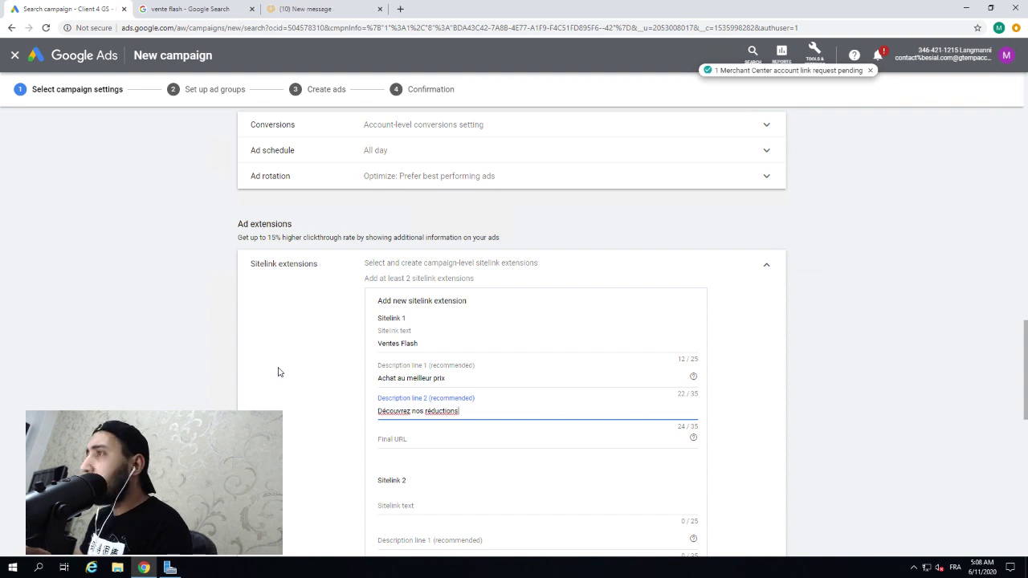
Step: Switch to the Shopify admin, open the Fandei online store's catalogue and copy the address of its all-products page
click(398, 441)
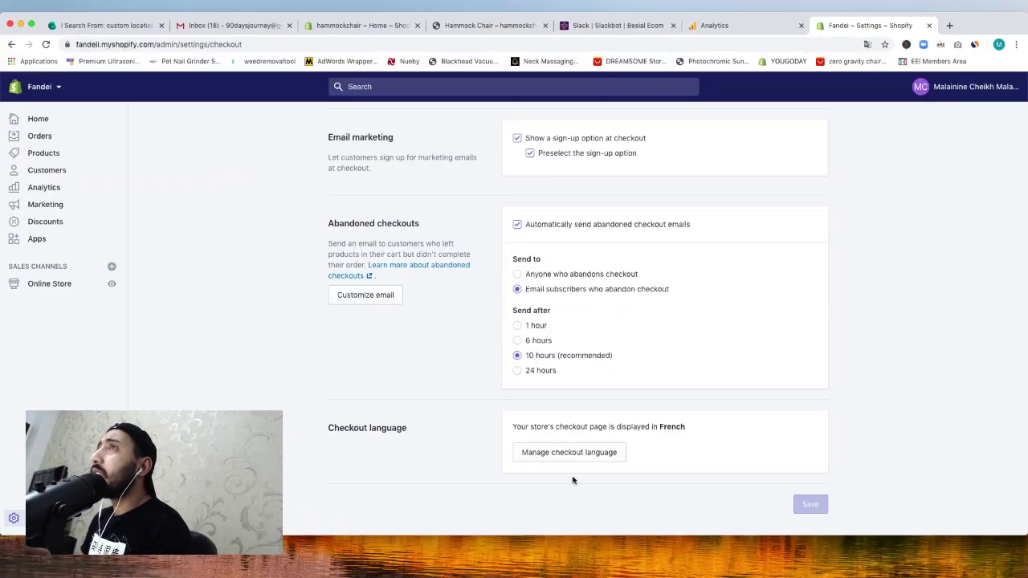
click(111, 284)
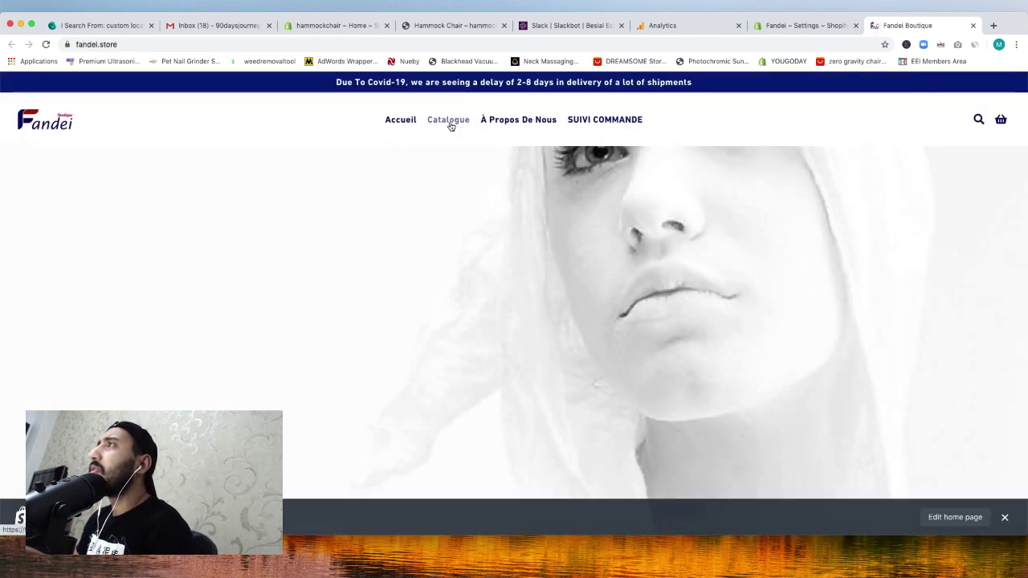
click(450, 126)
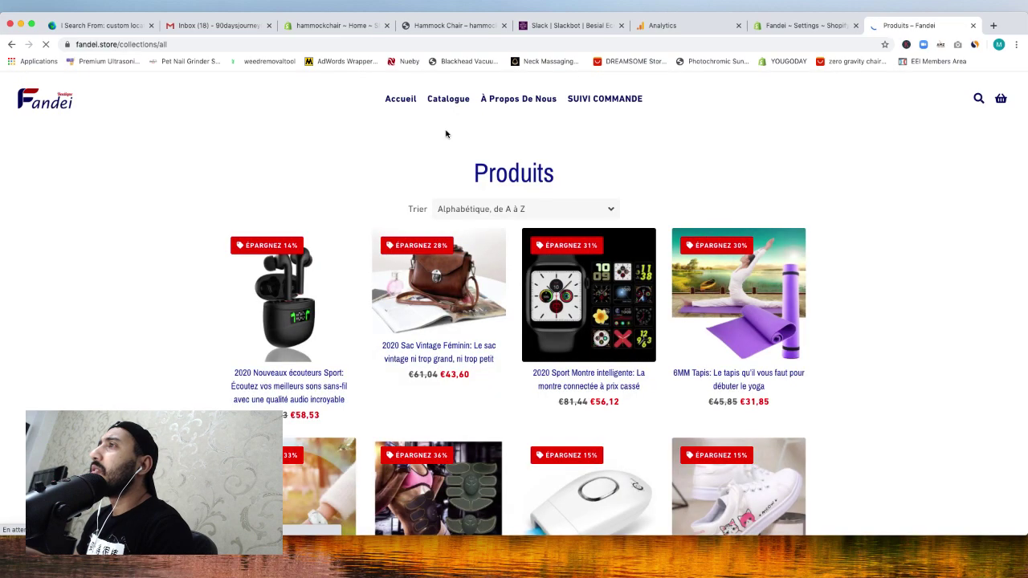
scroll(417, 128, down, 10)
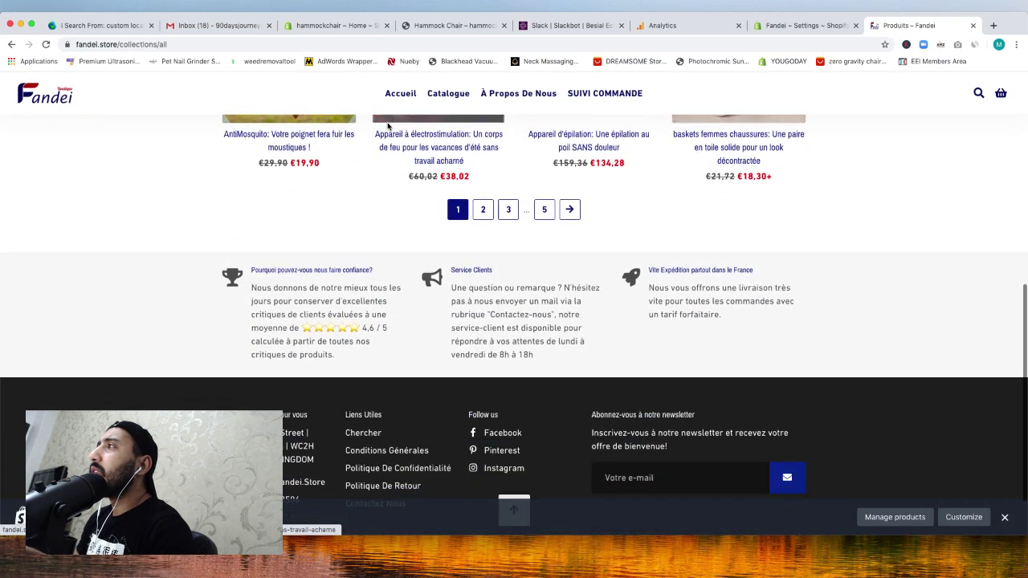
scroll(388, 126, up, 10)
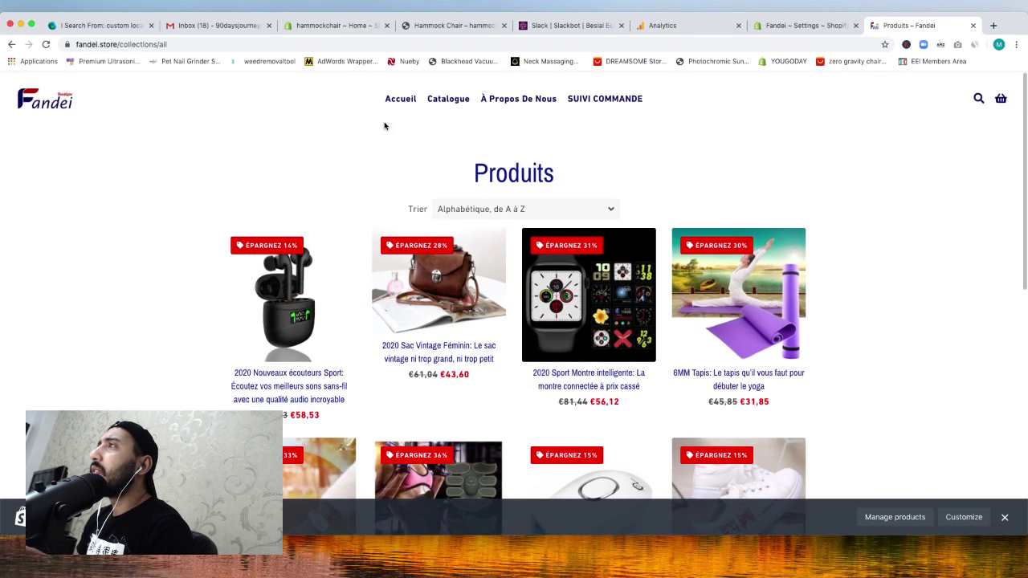
click(241, 47)
key(super+c)
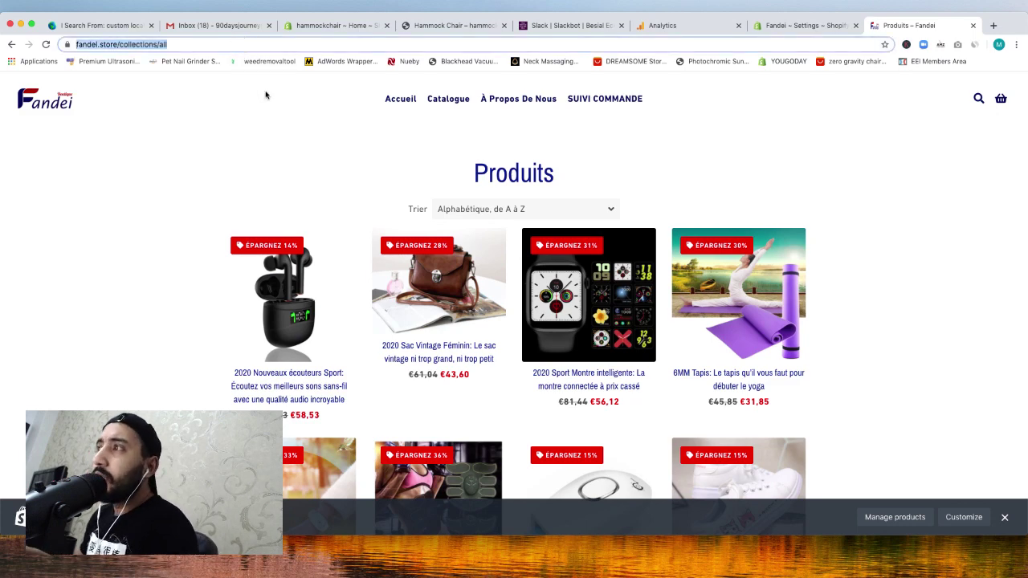
scroll(402, 216, down, 10)
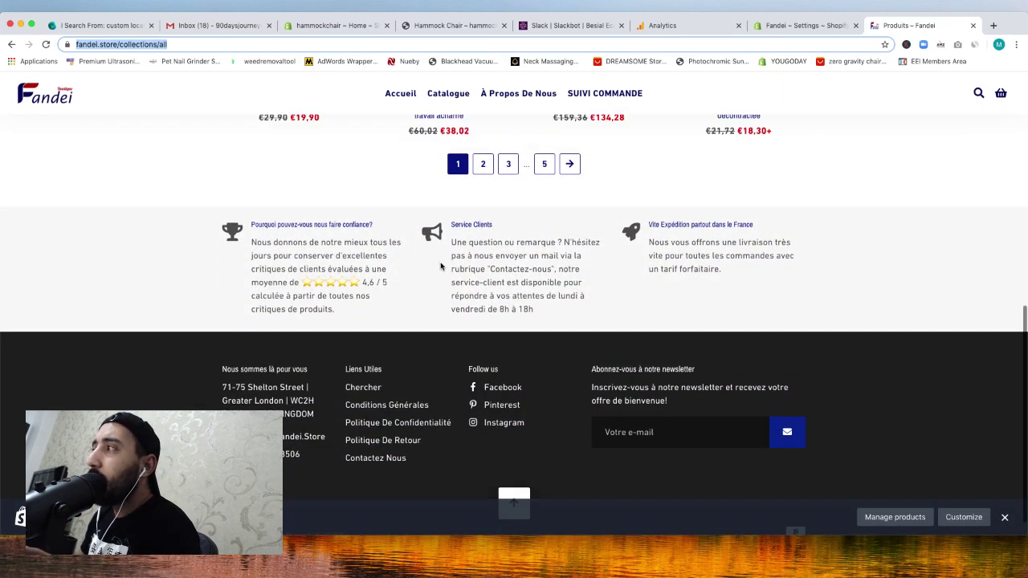
scroll(440, 267, up, 10)
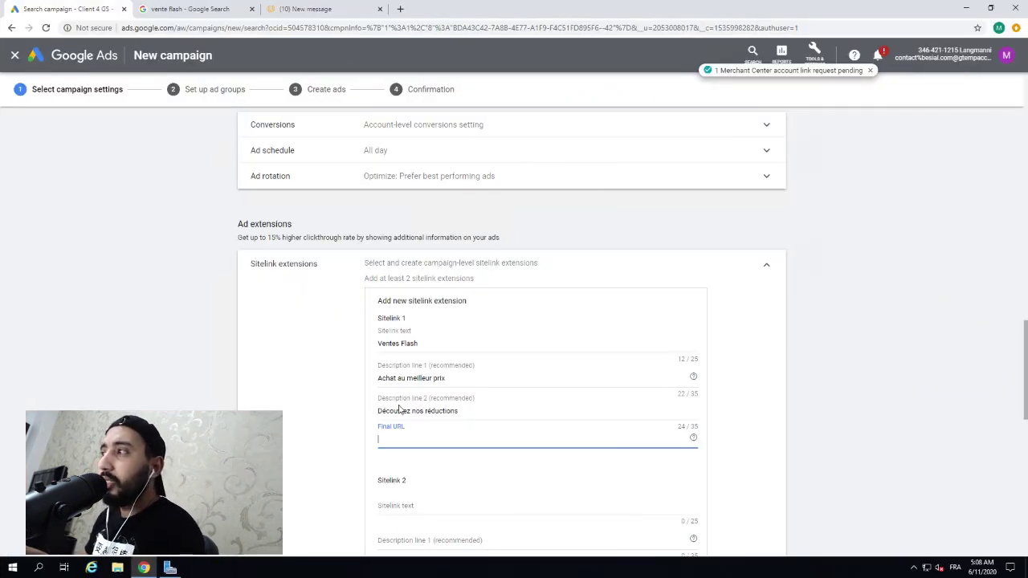
scroll(409, 422, down, 1)
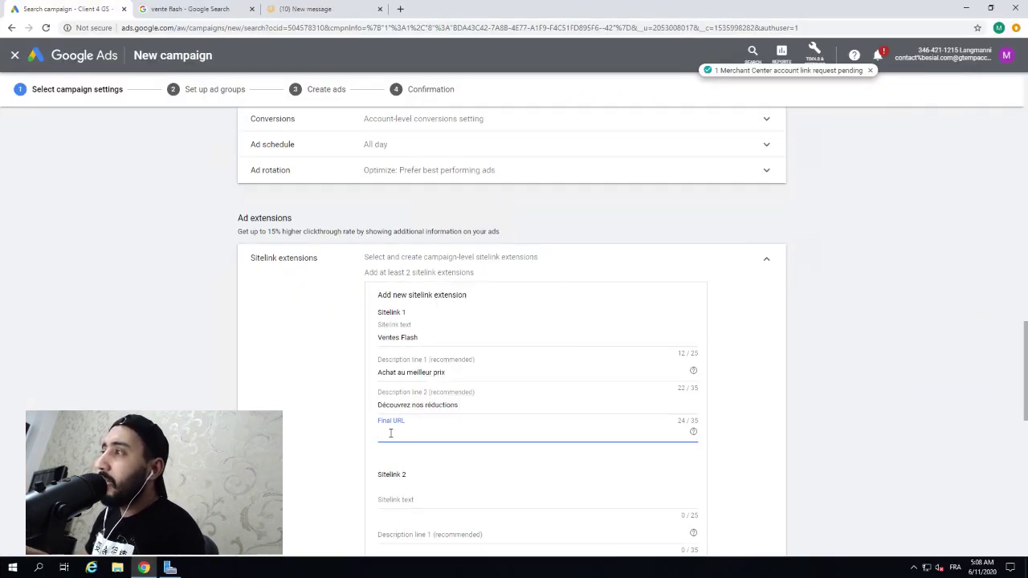
right_click(391, 432)
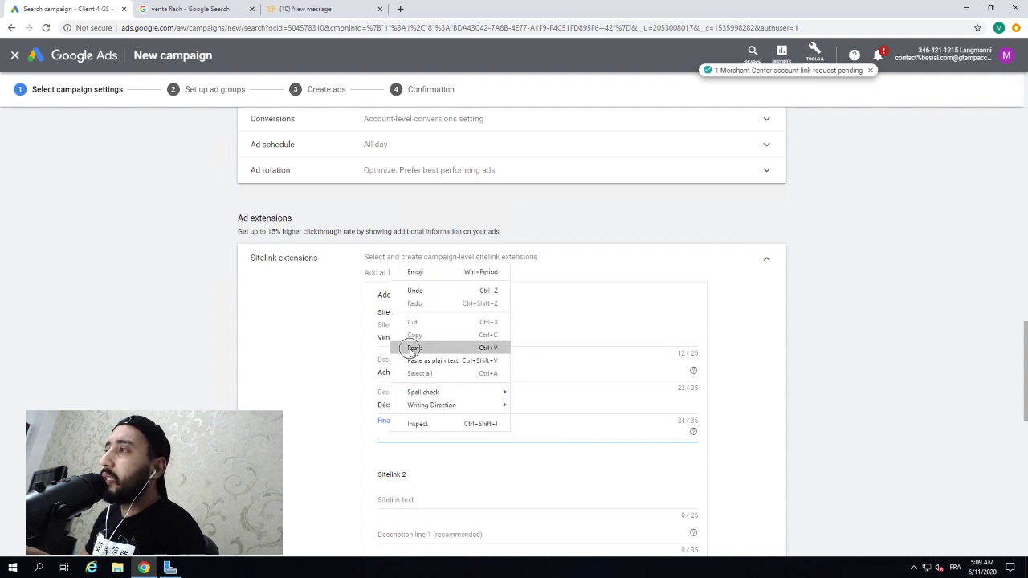
click(412, 350)
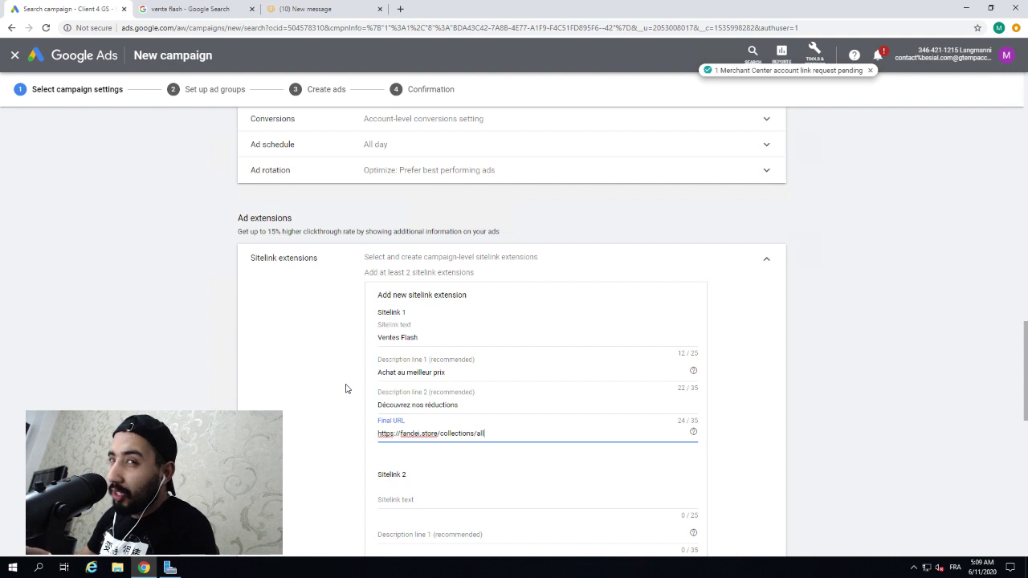
Step: Begin editing the empty sitelink text of Sitelink 2
scroll(337, 392, down, 2)
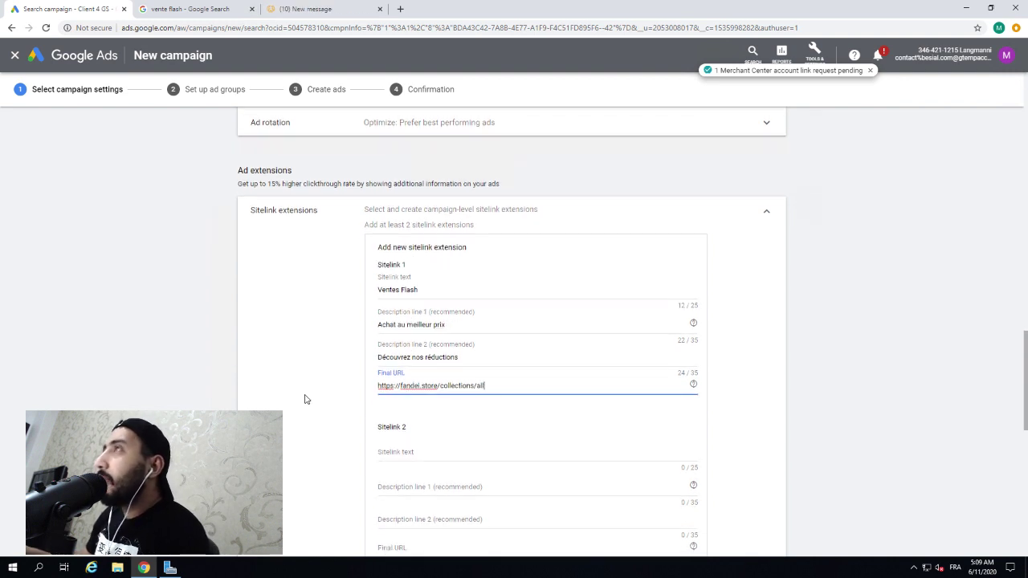
scroll(305, 397, down, 2)
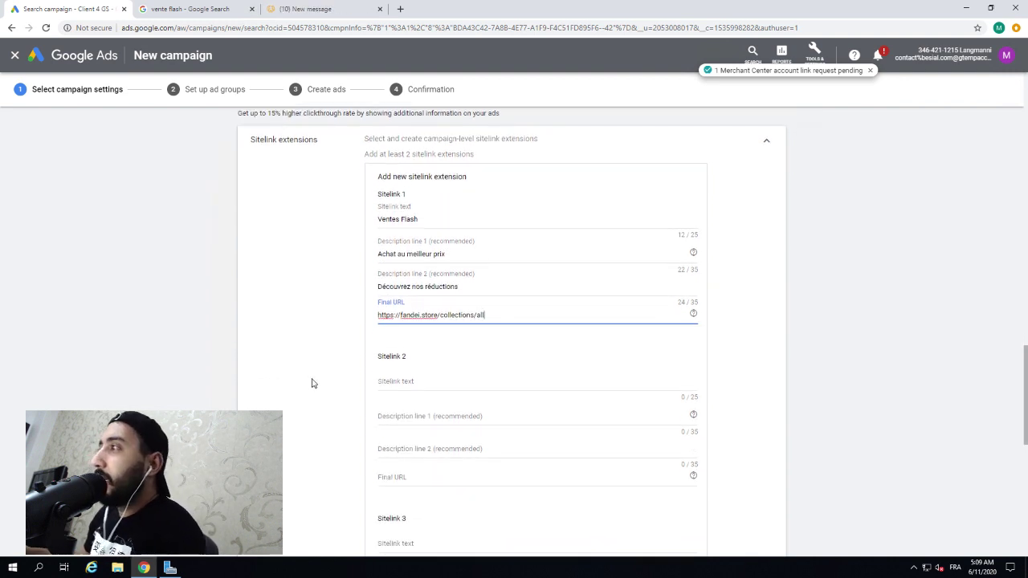
scroll(294, 327, down, 1)
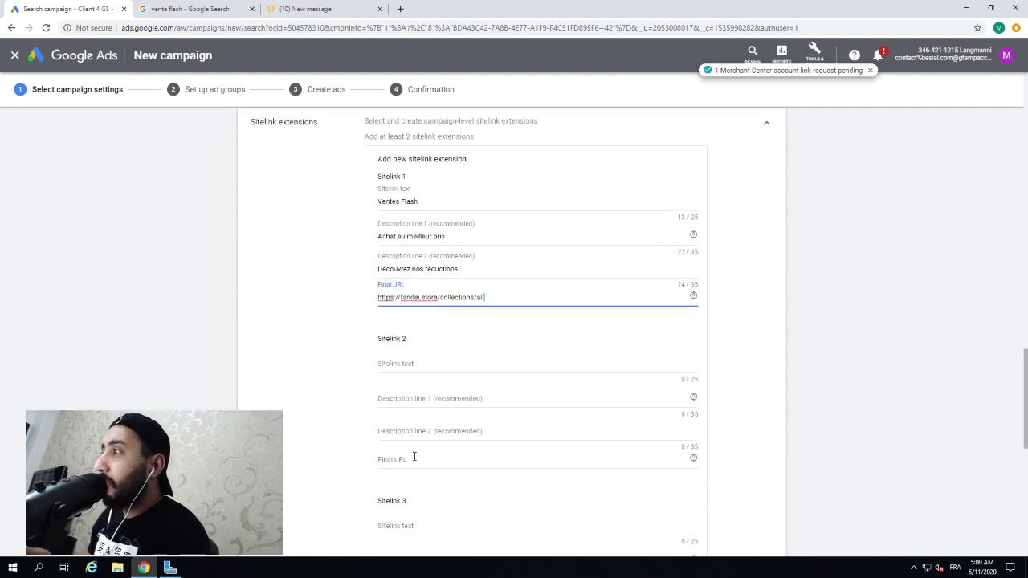
click(414, 456)
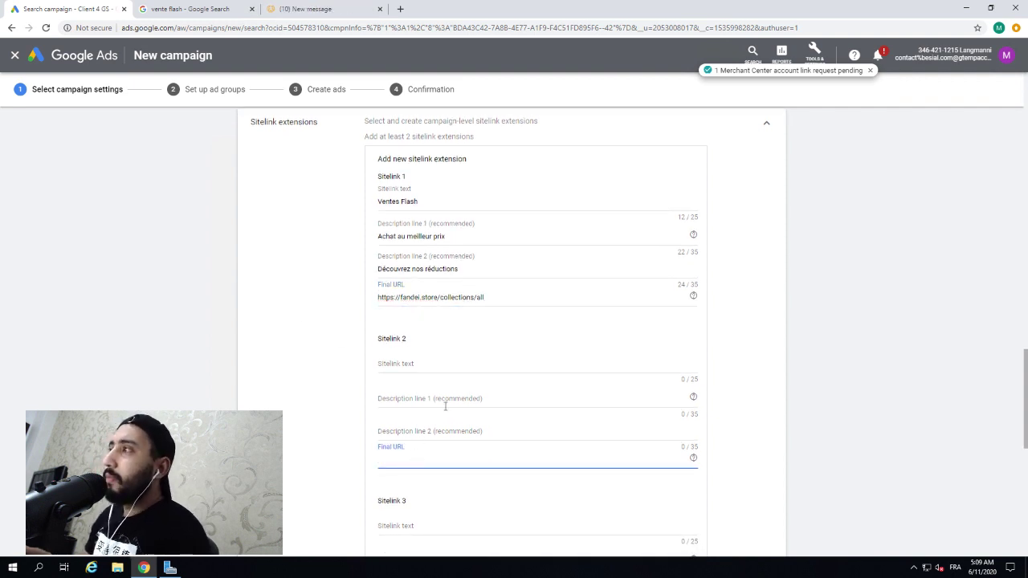
click(409, 366)
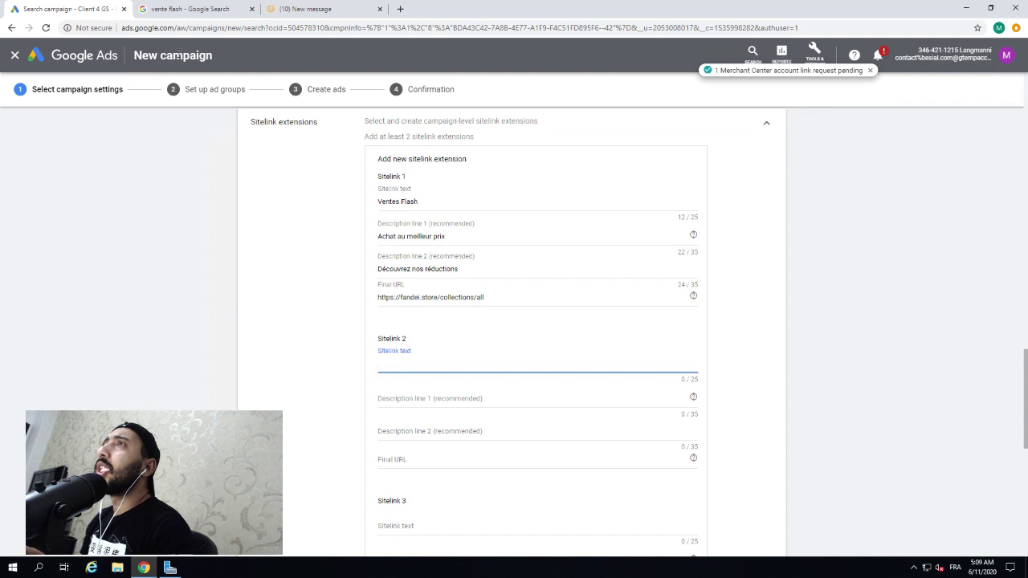
Step: Examine the Google results for "vente flash" for wording that could suit the next sitelink
click(191, 9)
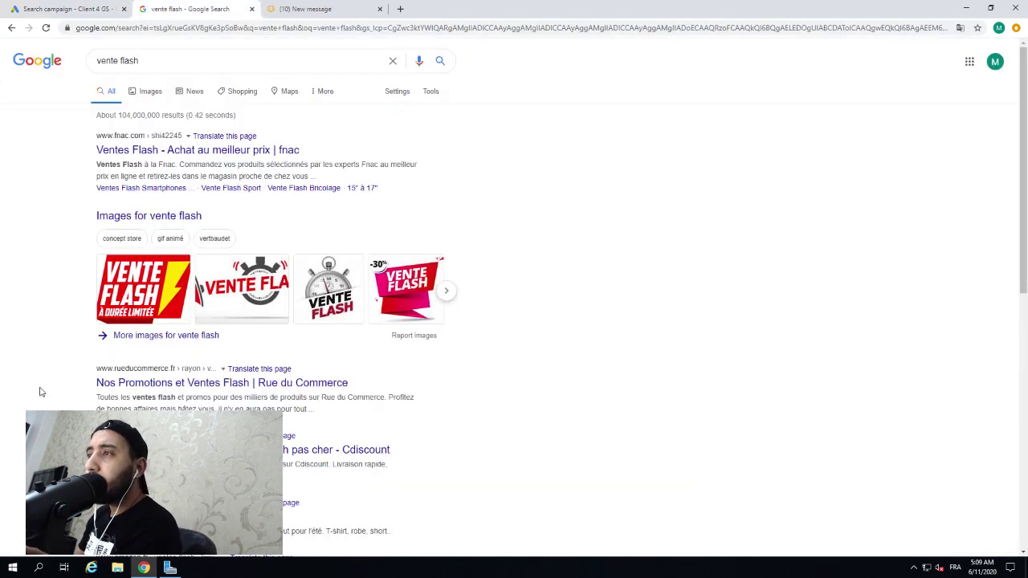
scroll(42, 392, down, 1)
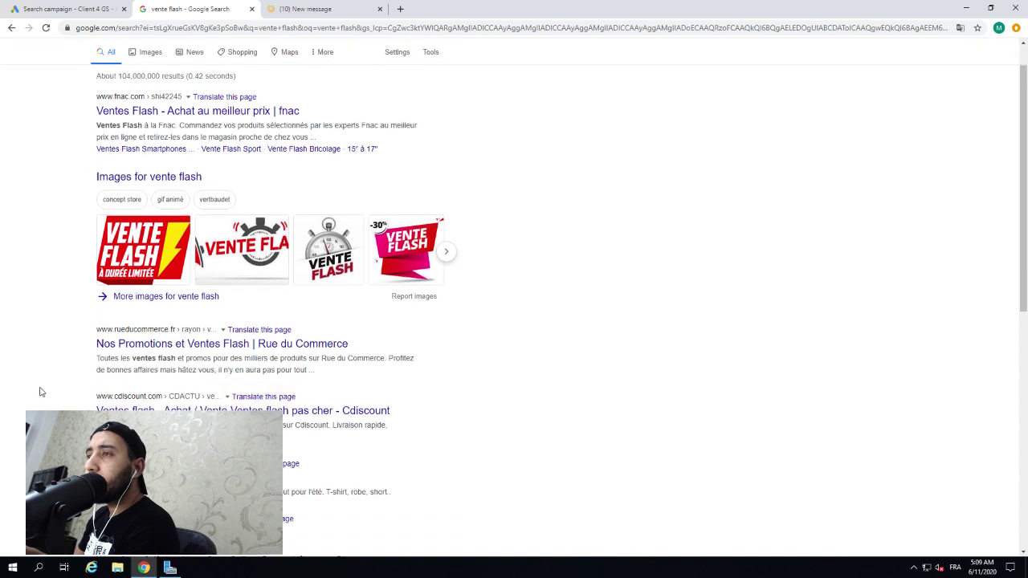
scroll(42, 391, down, 1)
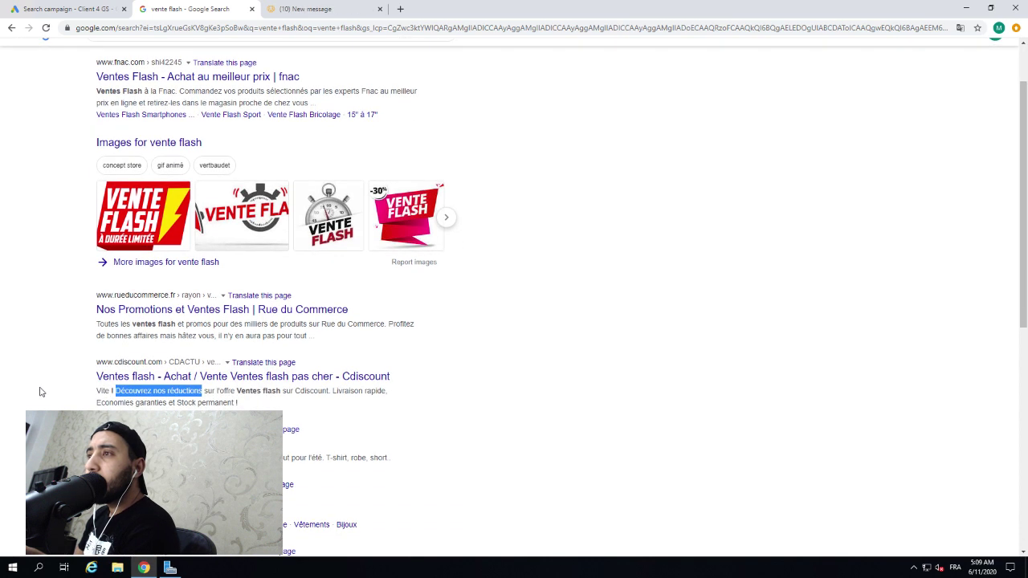
scroll(42, 392, down, 1)
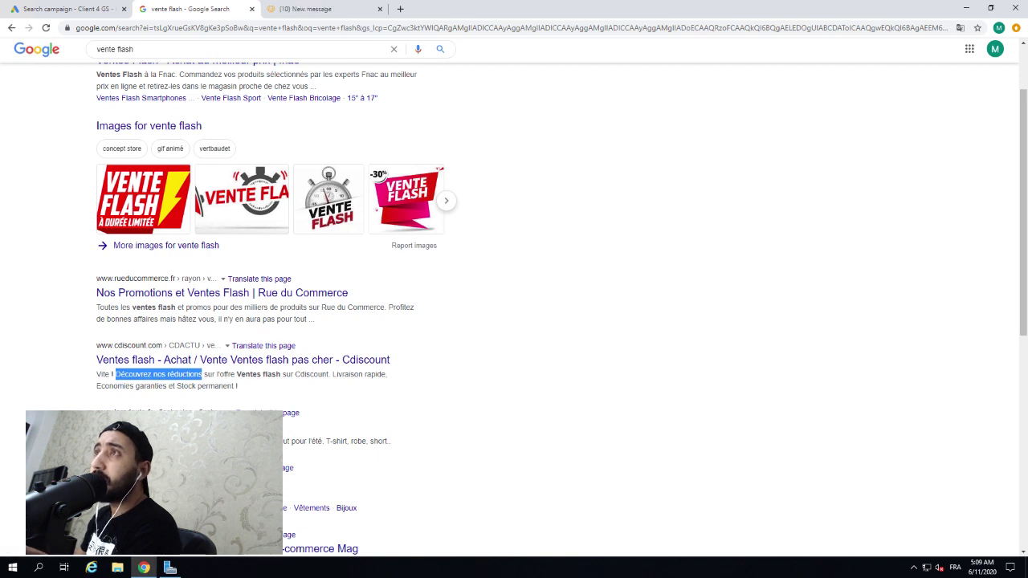
scroll(41, 392, up, 2)
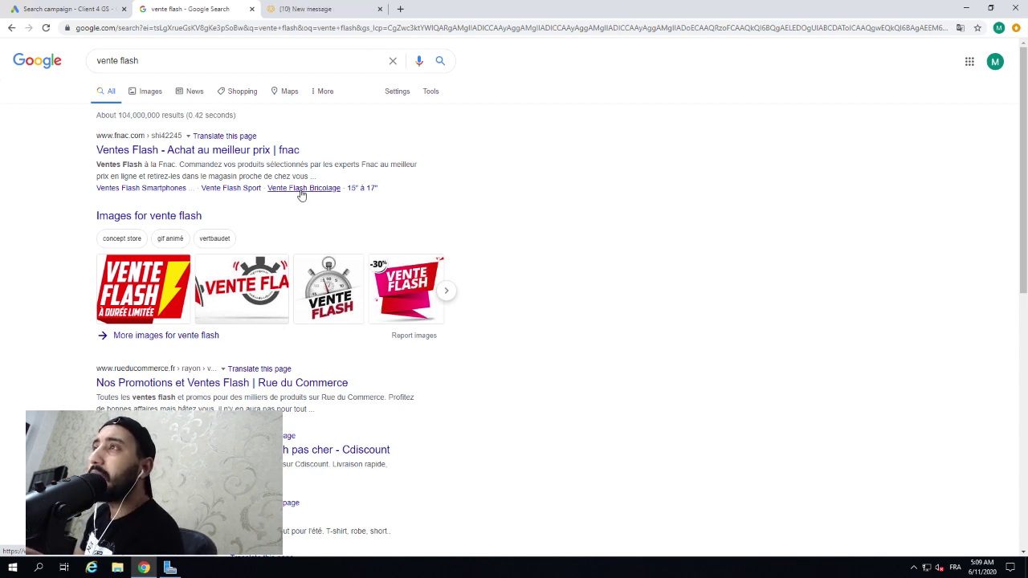
scroll(298, 195, down, 1)
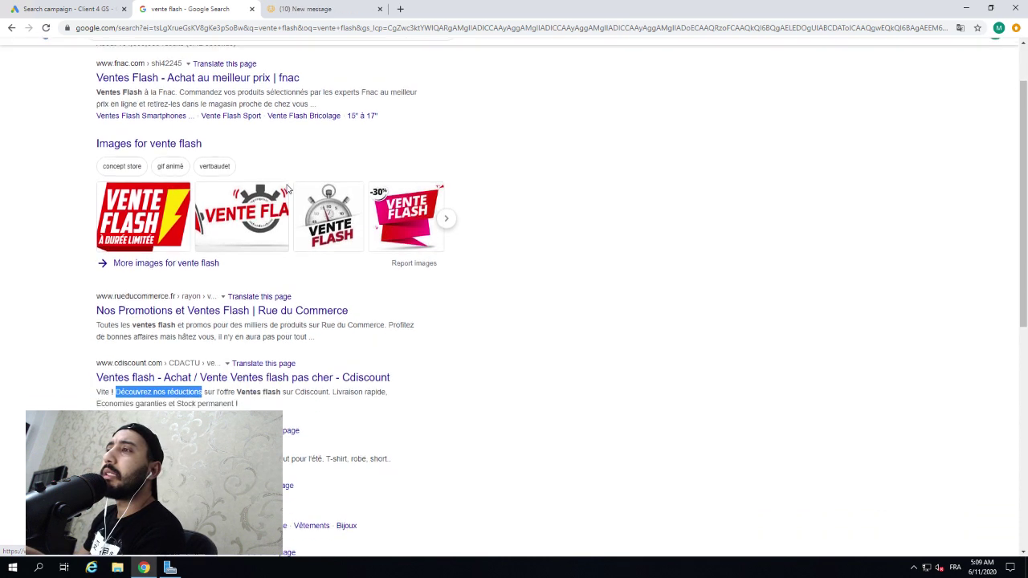
scroll(288, 188, down, 2)
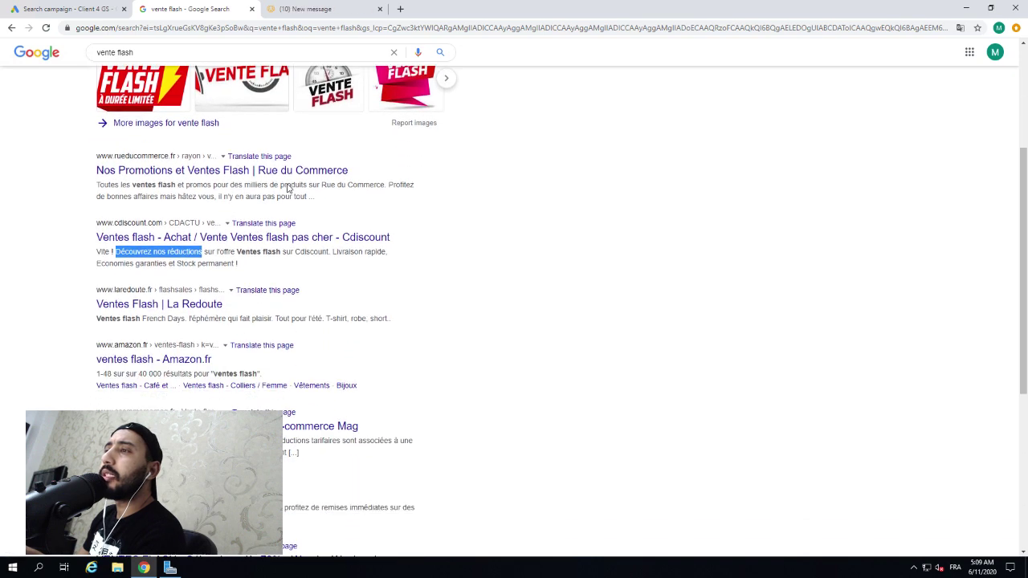
scroll(288, 189, down, 1)
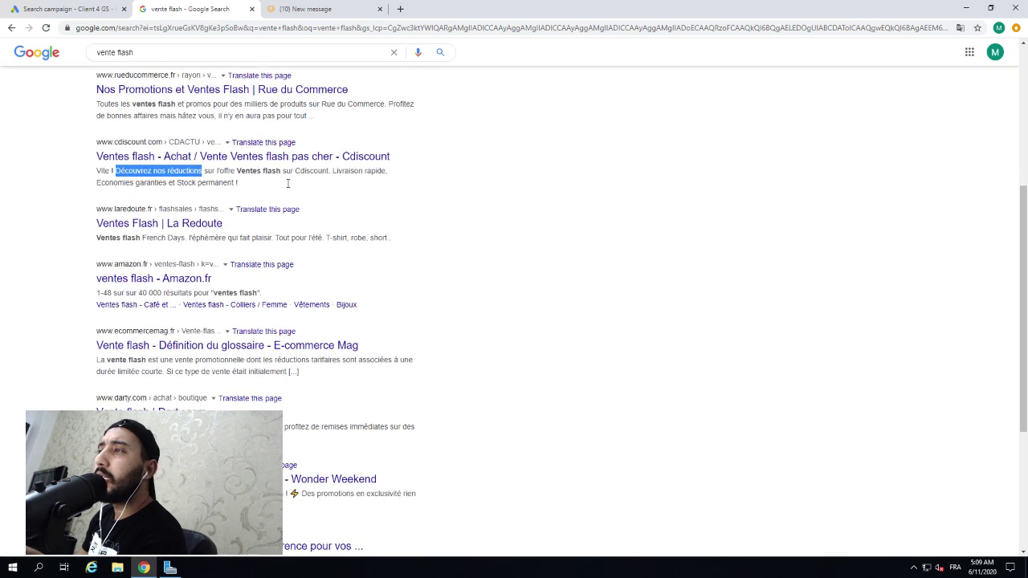
scroll(287, 183, down, 1)
scroll(287, 184, down, 1)
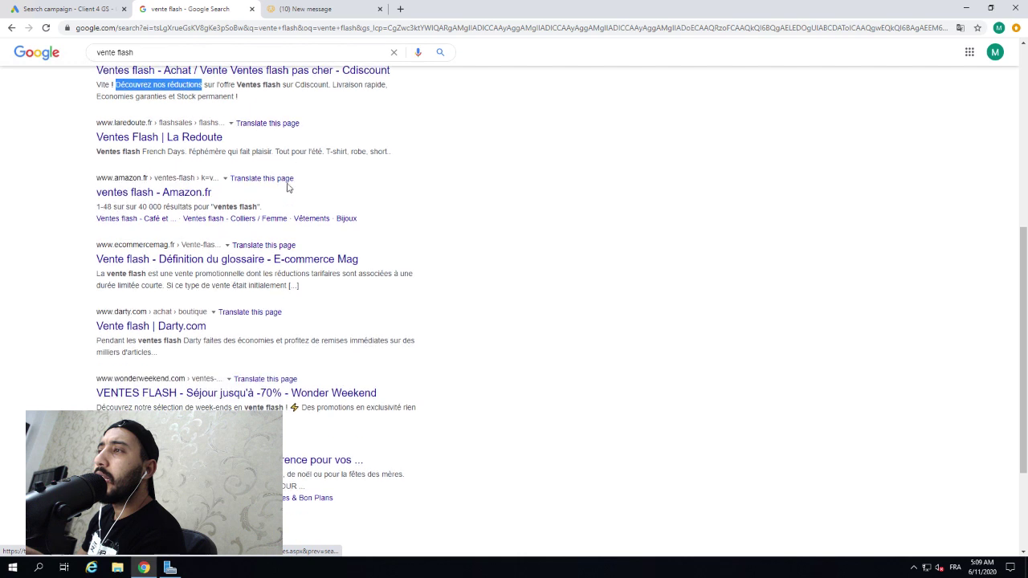
scroll(287, 184, down, 1)
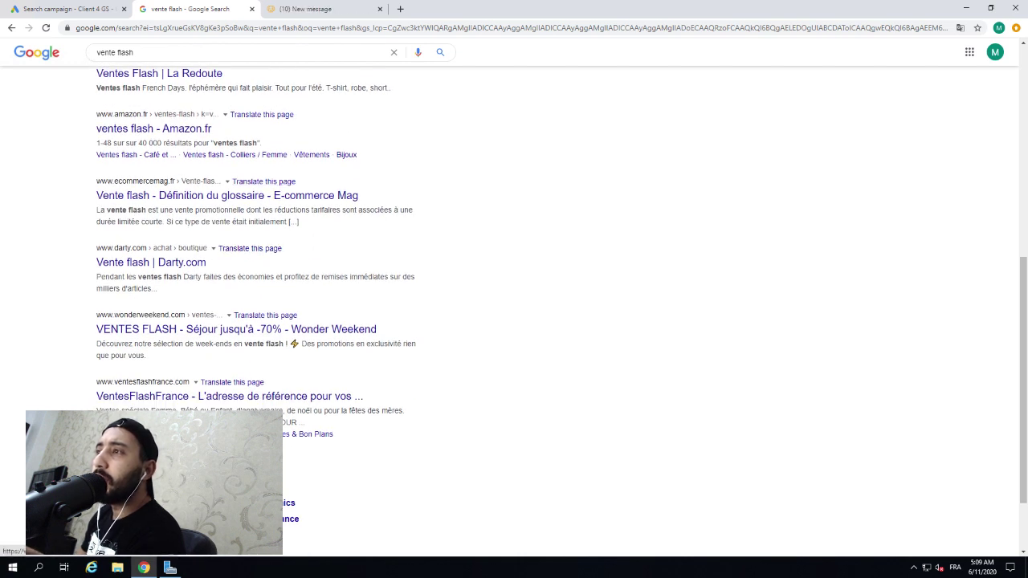
Step: Return to the Google Ads campaign and enter "Suivi commande" as Sitelink 2's text and "suivi votre colis" as its description line 1
click(97, 14)
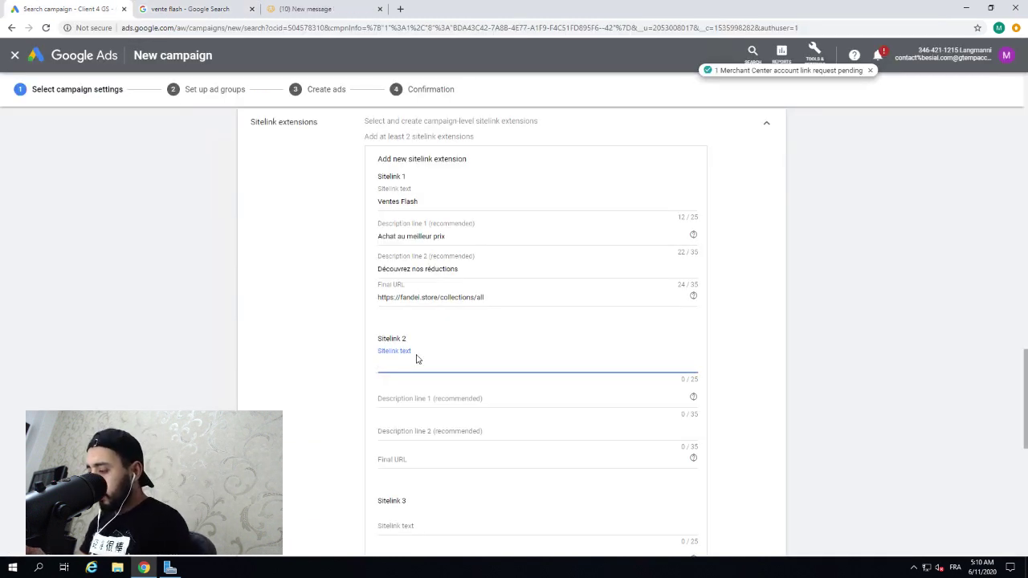
text(Suivi command)
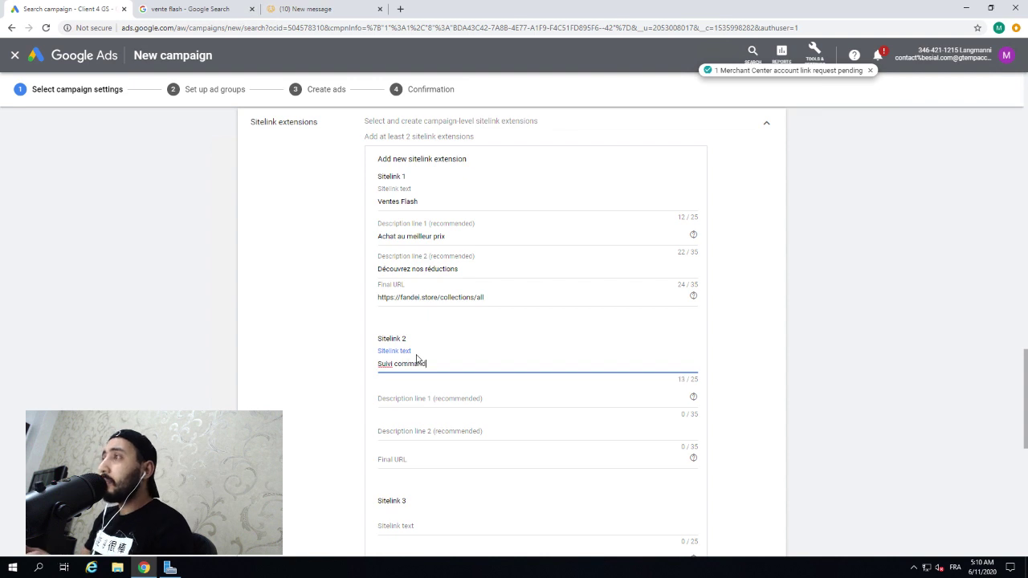
text(e)
click(427, 399)
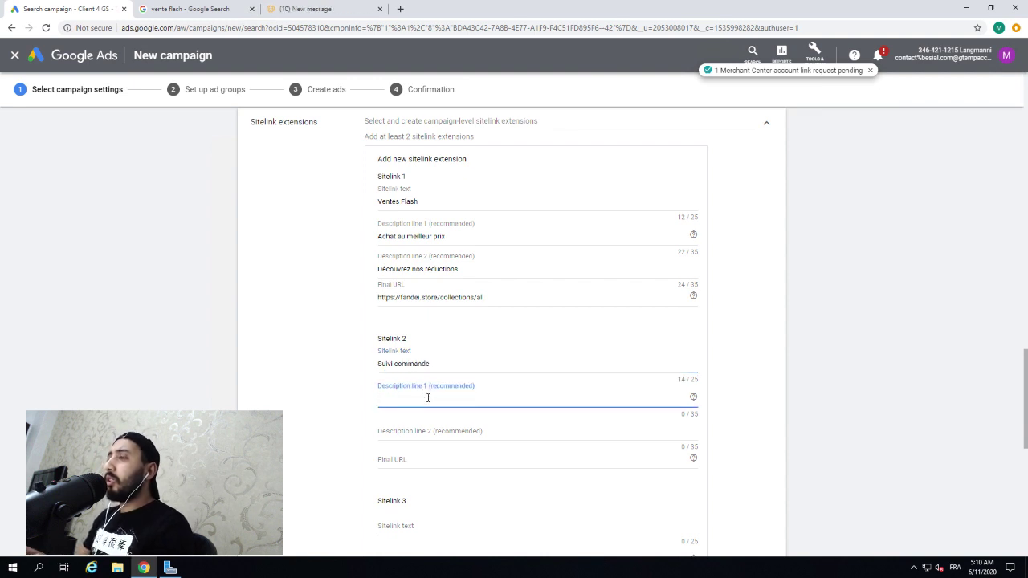
text(suivi )
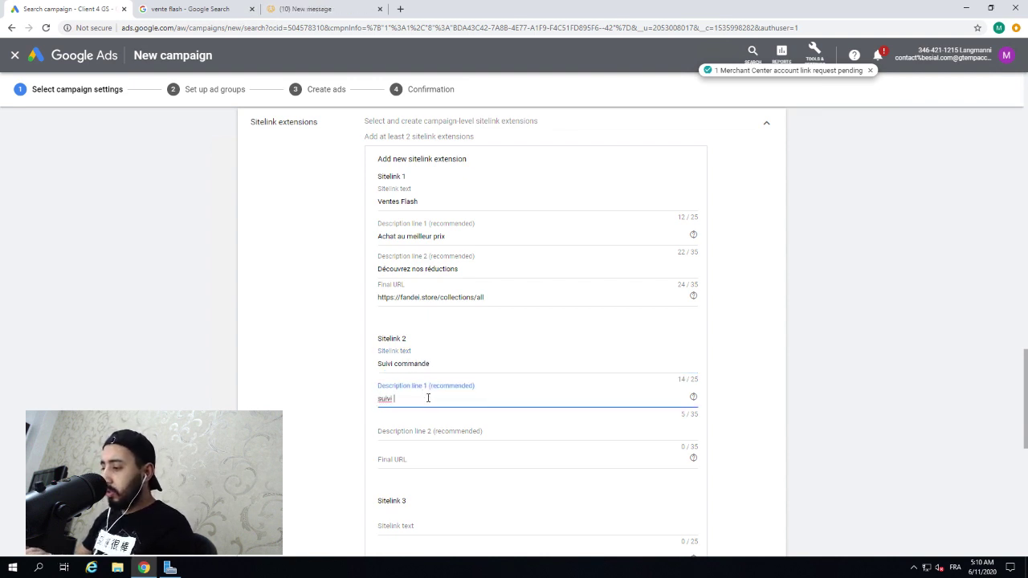
text(votre colis)
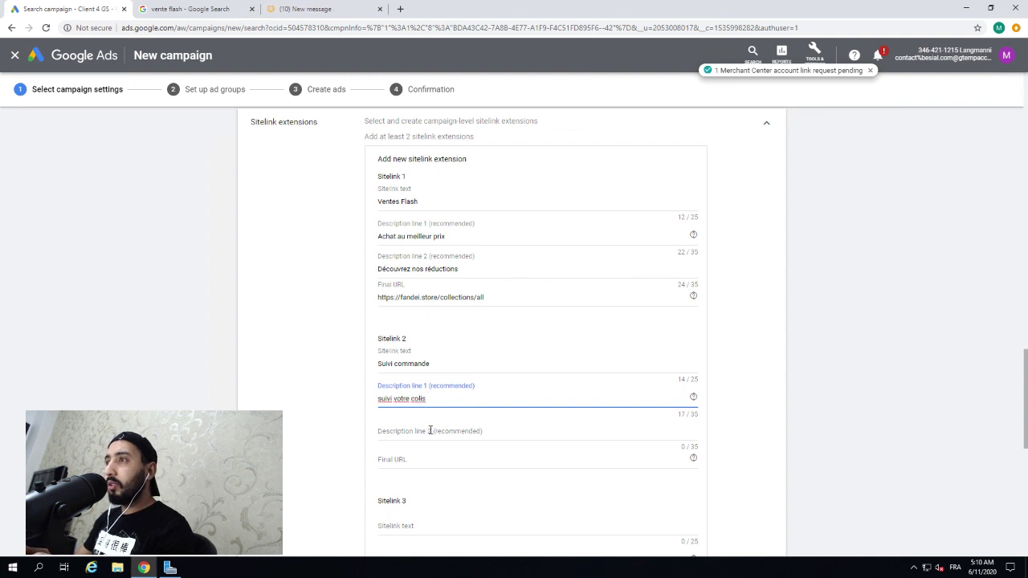
Step: Enter "colismo" as Sitelink 2's description line 2 and check the spelling suggestion for the word
click(428, 430)
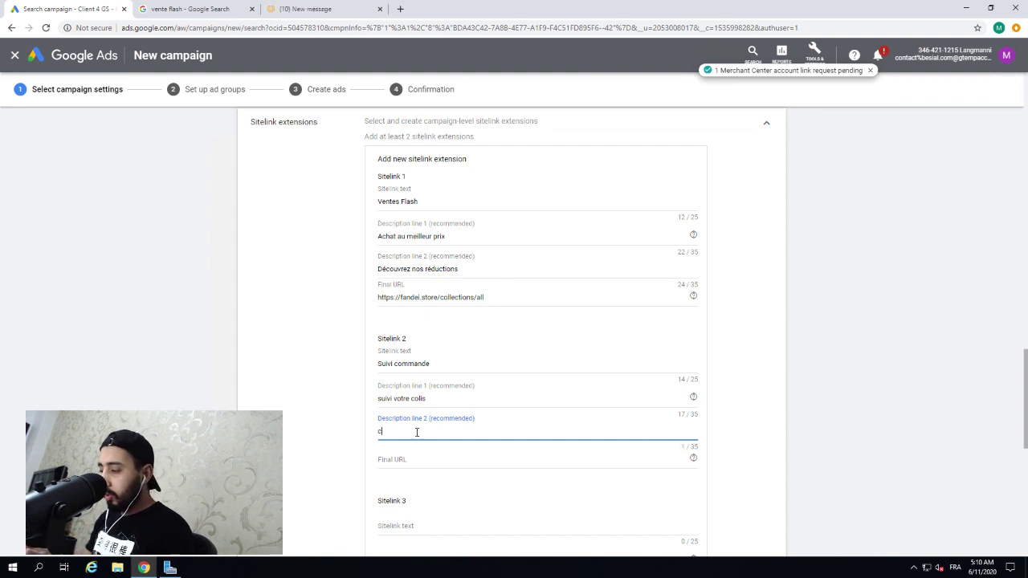
text(olismo)
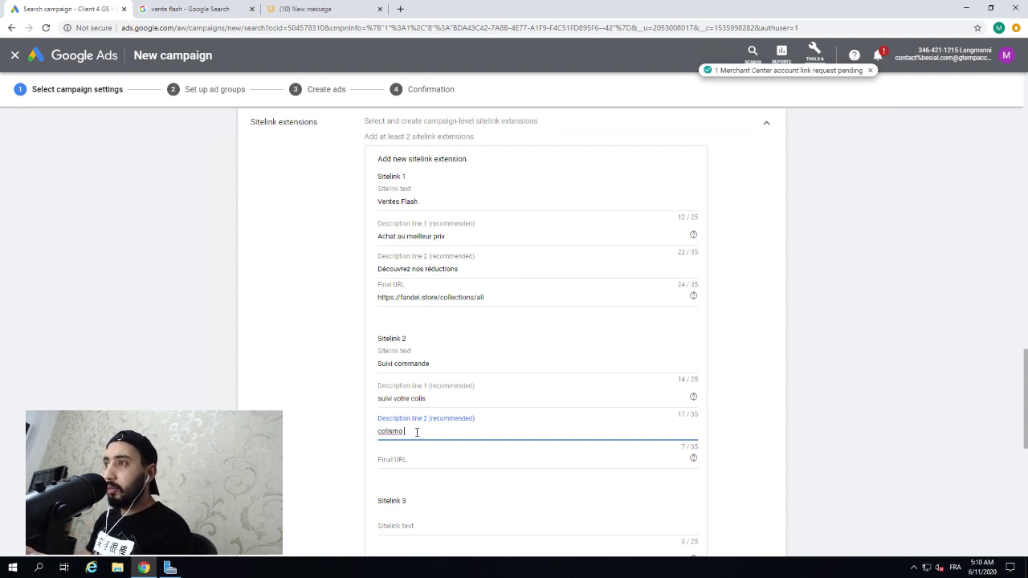
right_click(393, 434)
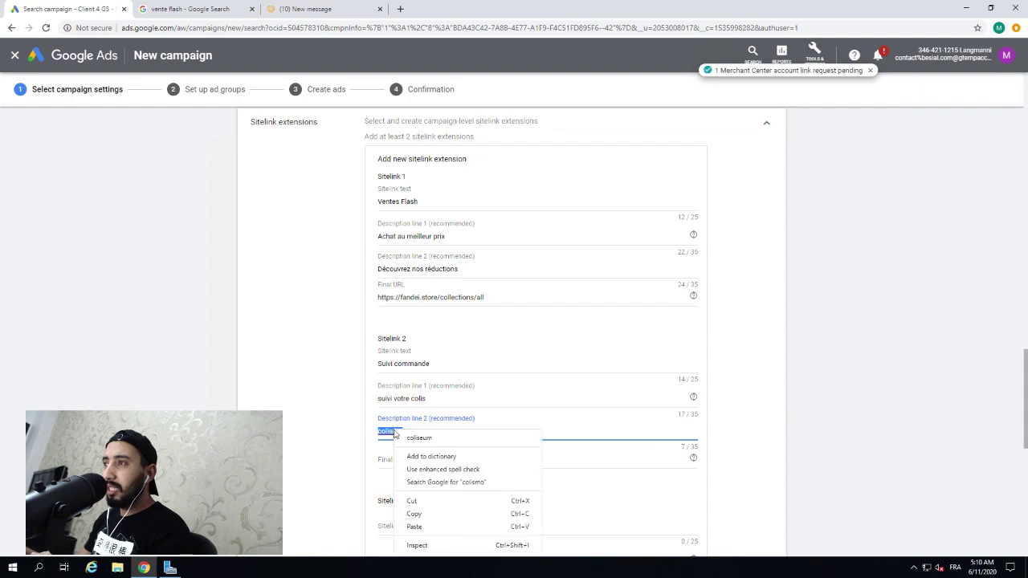
click(386, 433)
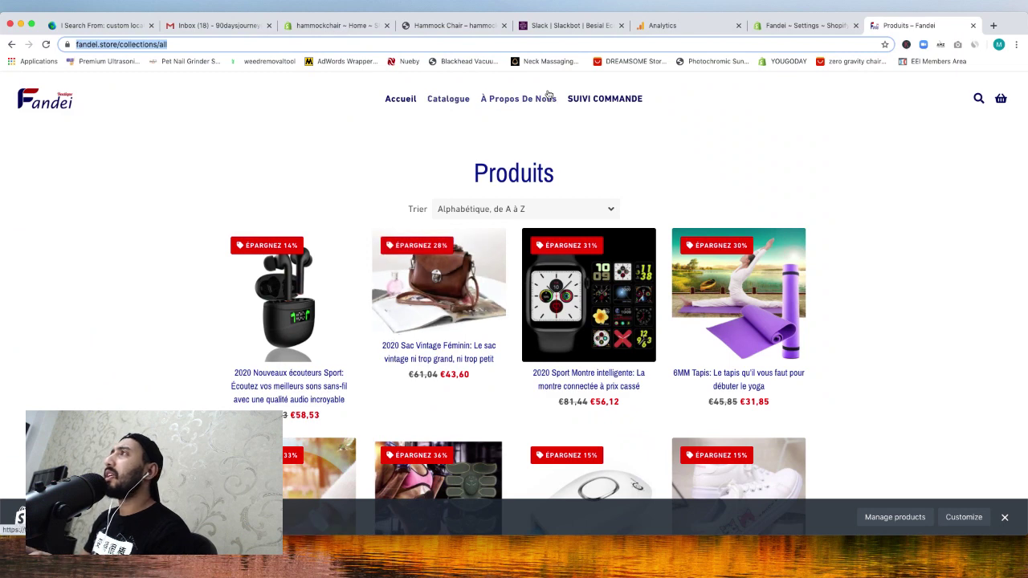
Step: Switch to the Fandei online store and copy the link address of its SUIVI COMMANDE page
scroll(555, 96, down, 1)
right_click(592, 99)
click(642, 161)
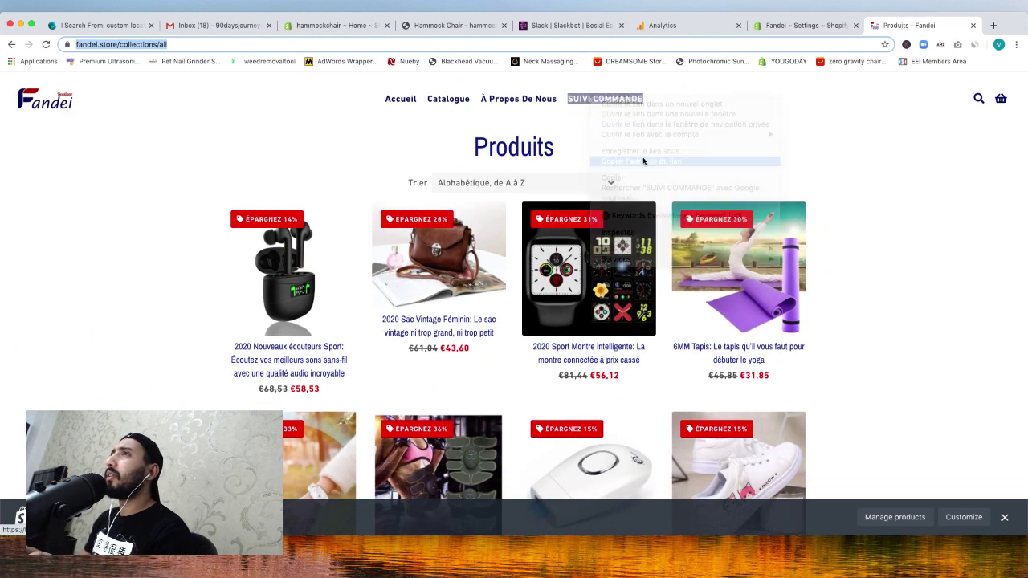
click(775, 26)
click(697, 34)
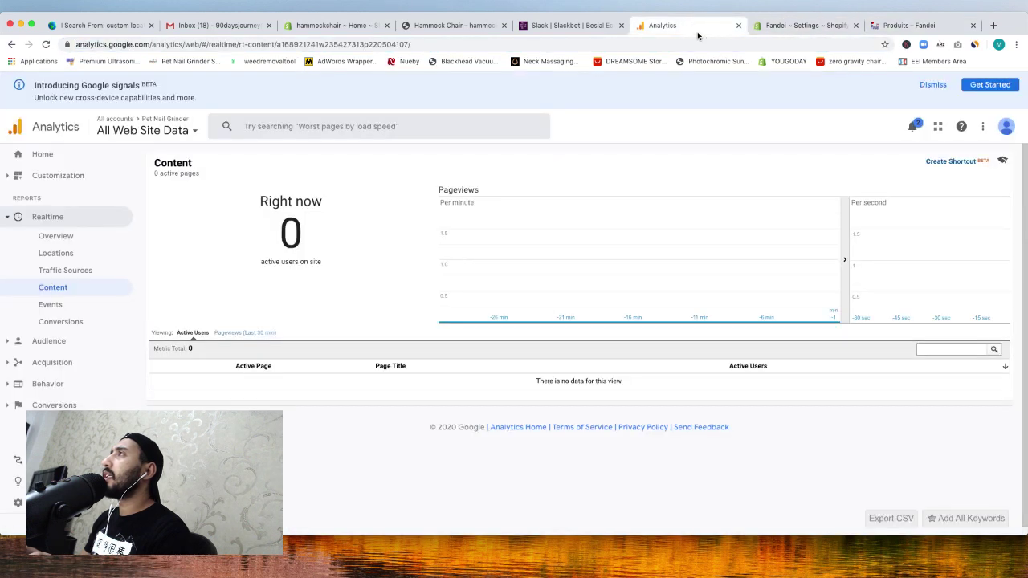
click(764, 27)
click(710, 32)
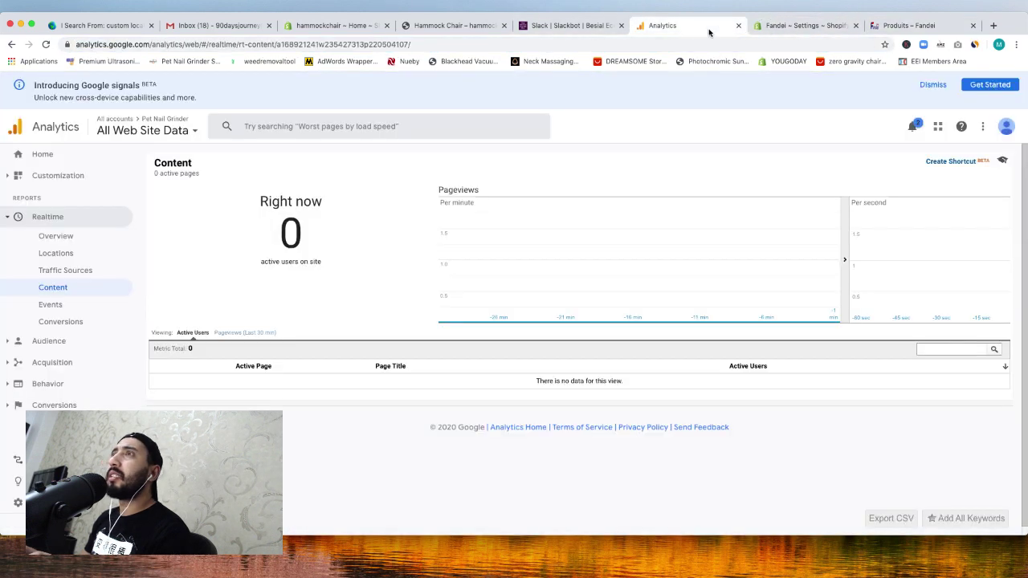
click(757, 26)
click(587, 44)
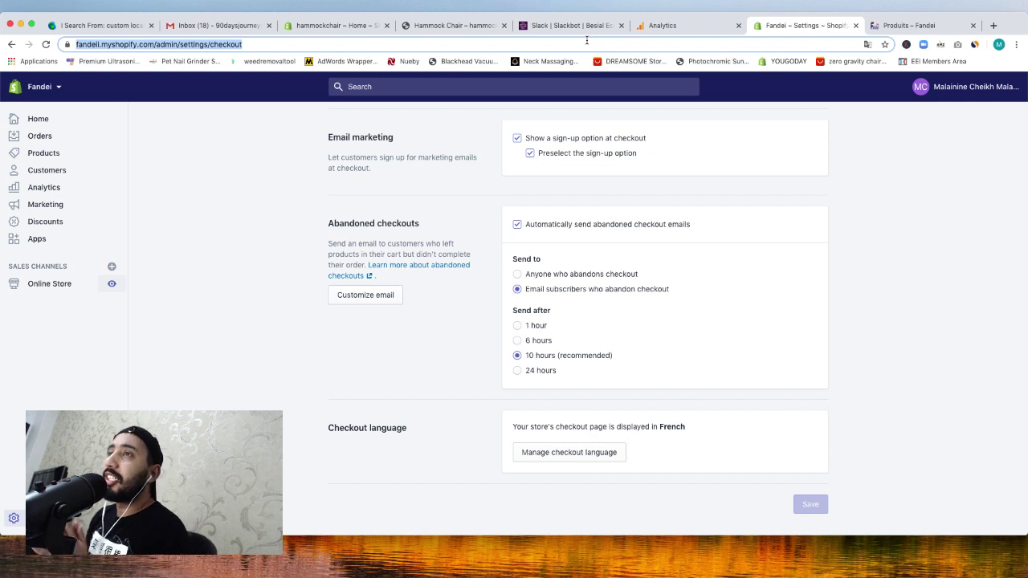
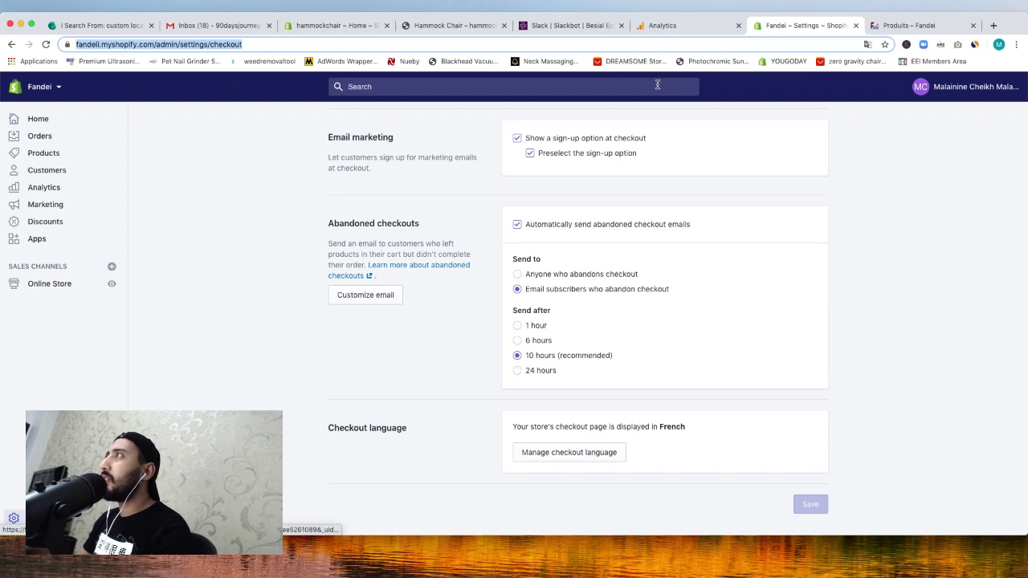
Step: Look through the Fandei store's product listing, its footer information and the 2020 Sport Montre intelligente product page
click(907, 25)
scroll(396, 253, down, 3)
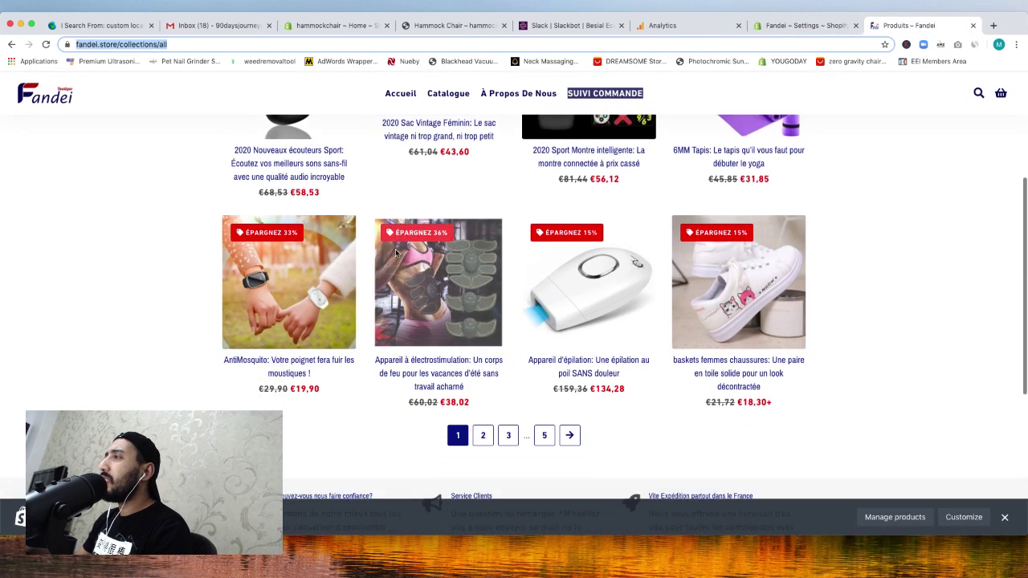
scroll(395, 253, down, 5)
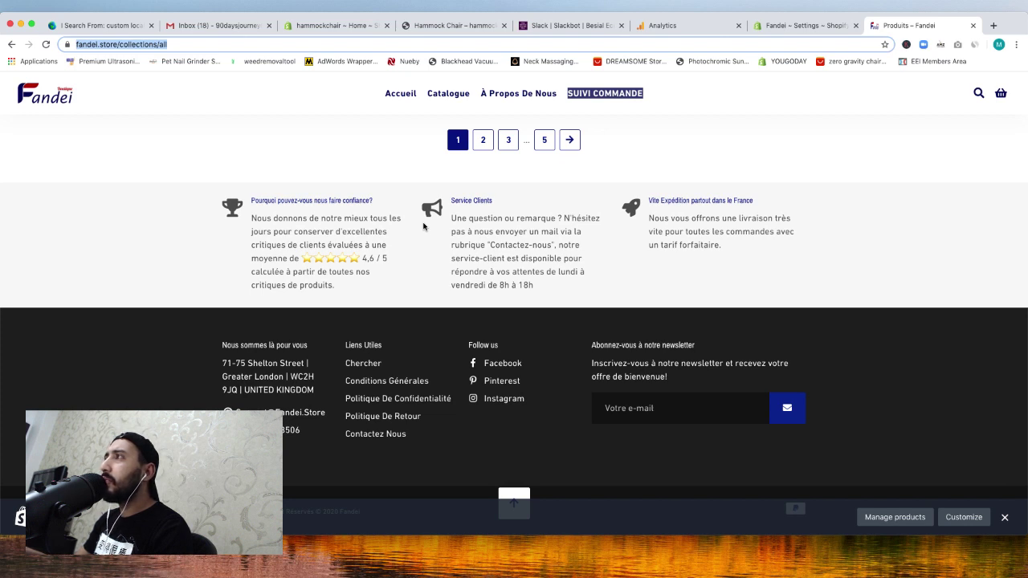
click(444, 269)
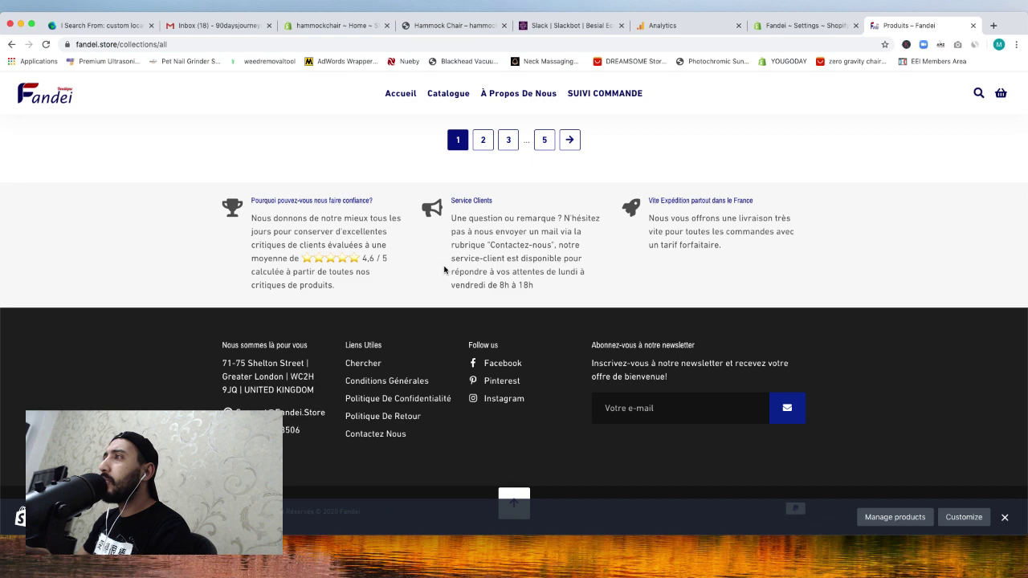
scroll(444, 269, up, 10)
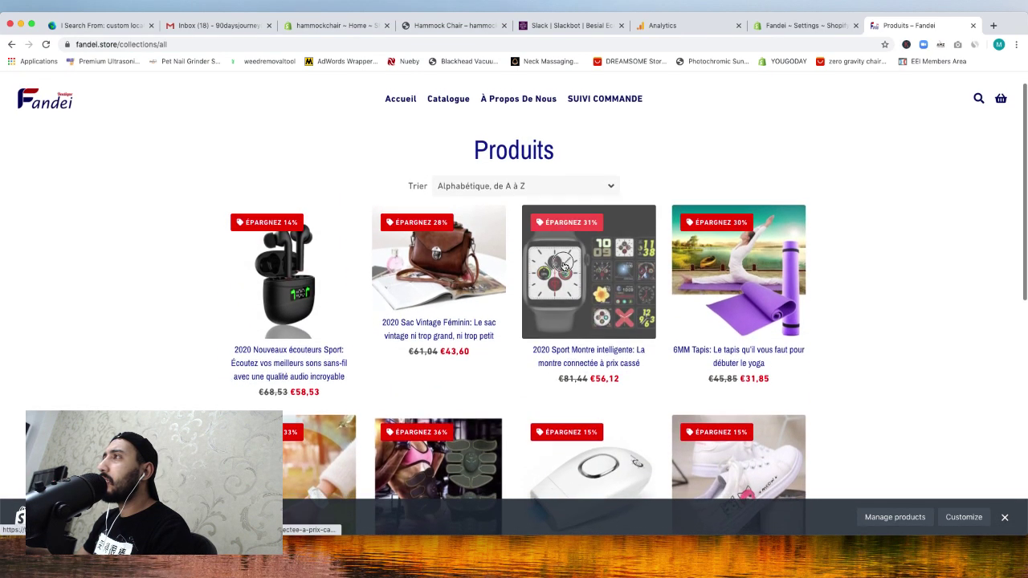
click(565, 266)
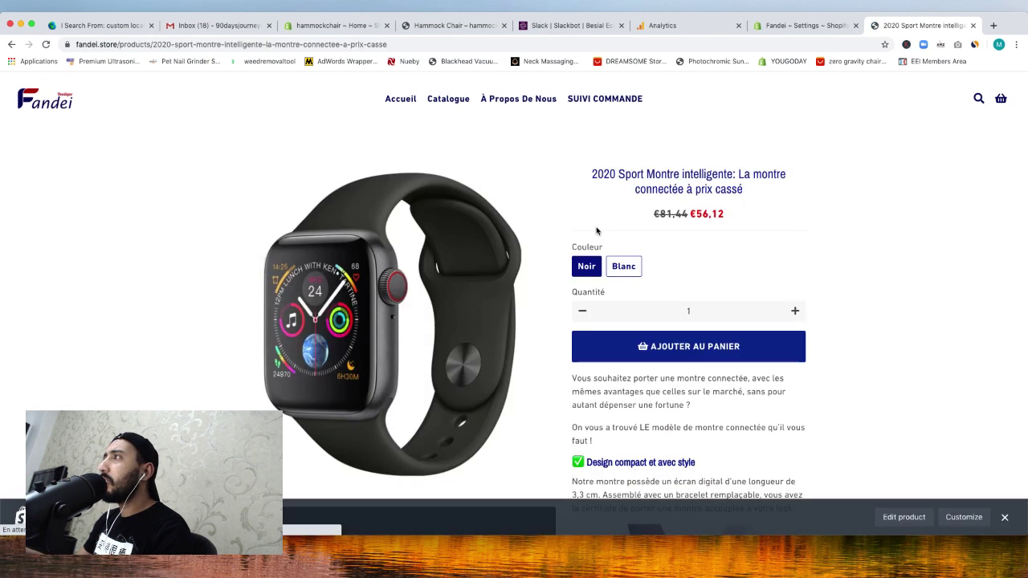
scroll(596, 232, down, 15)
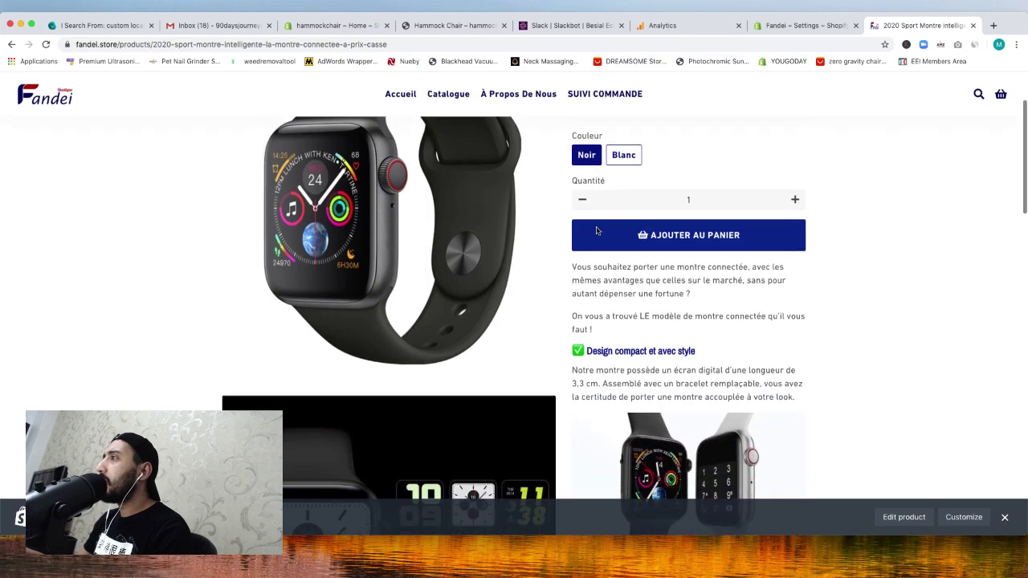
Step: Look over the smartwatch product page on the Fandei store, from its description down to the footer
scroll(596, 231, down, 5)
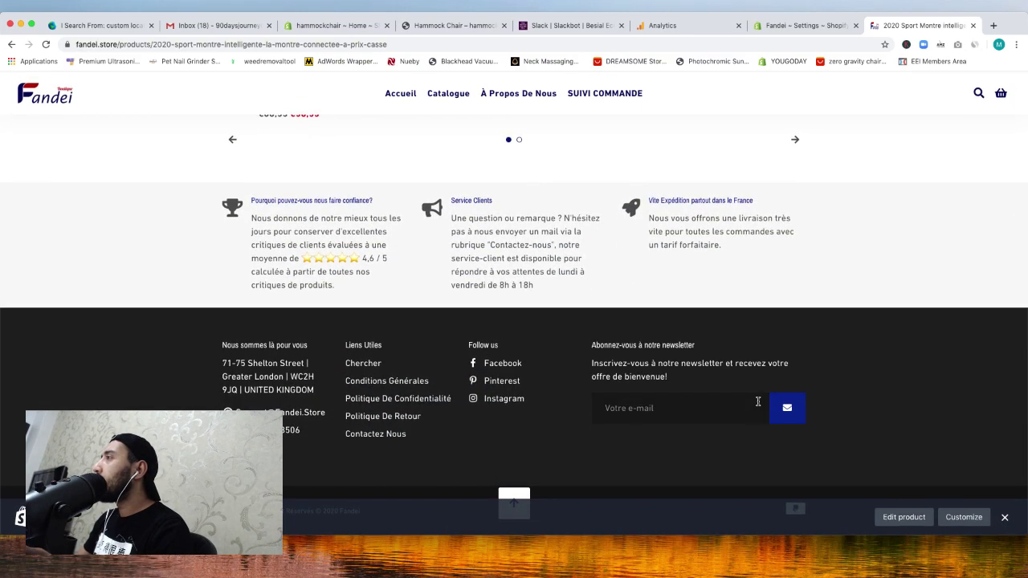
scroll(755, 386, up, 10)
scroll(755, 385, up, 10)
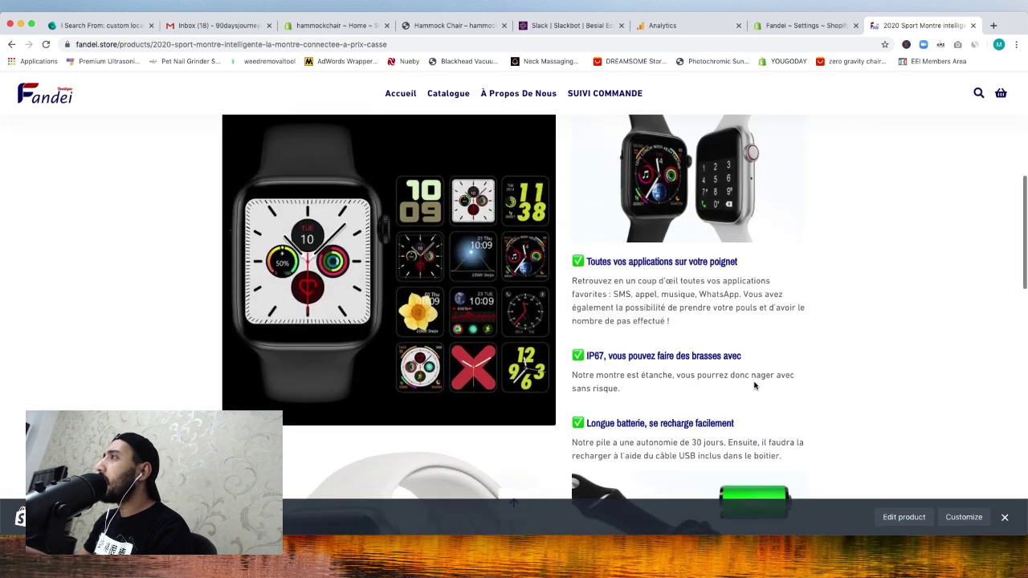
scroll(759, 382, up, 1)
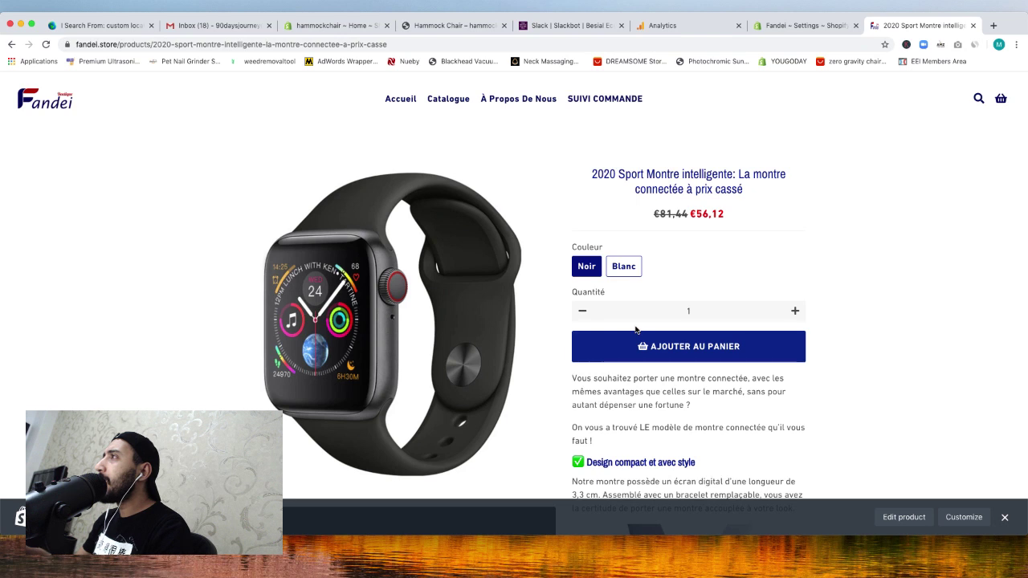
Step: Switch to Microsoft Remote Desktop and open the GS Mcc session
click(721, 555)
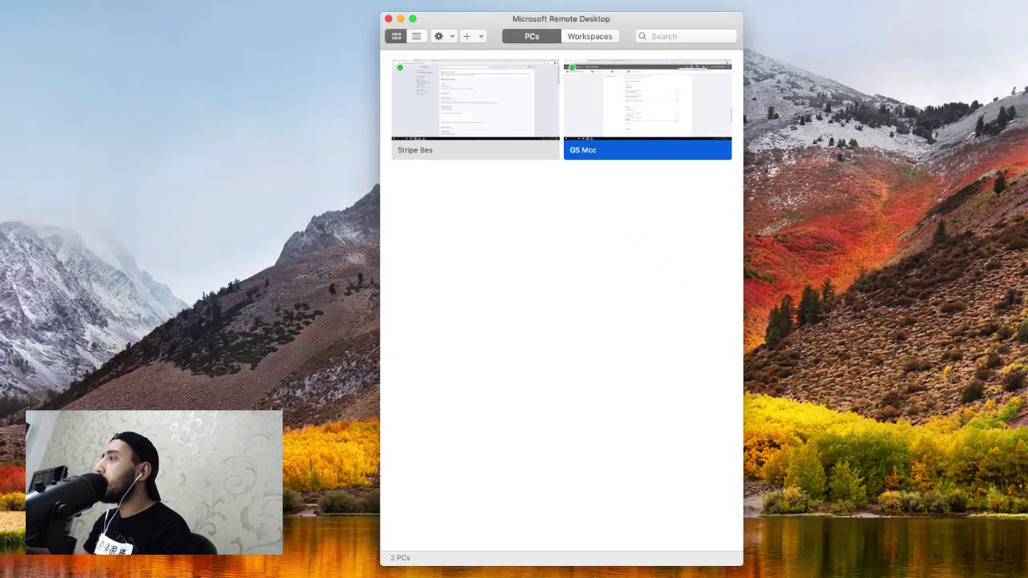
key(Return)
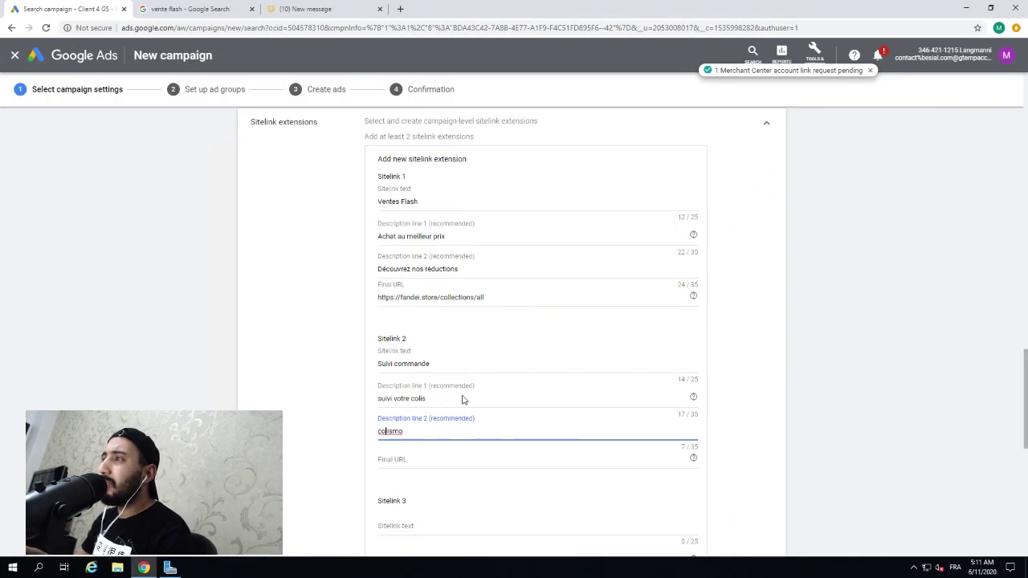
Step: Change the spelling in Sitelink 2's second description line to "colisimo"
key(Right)
key(Right)
key(Right)
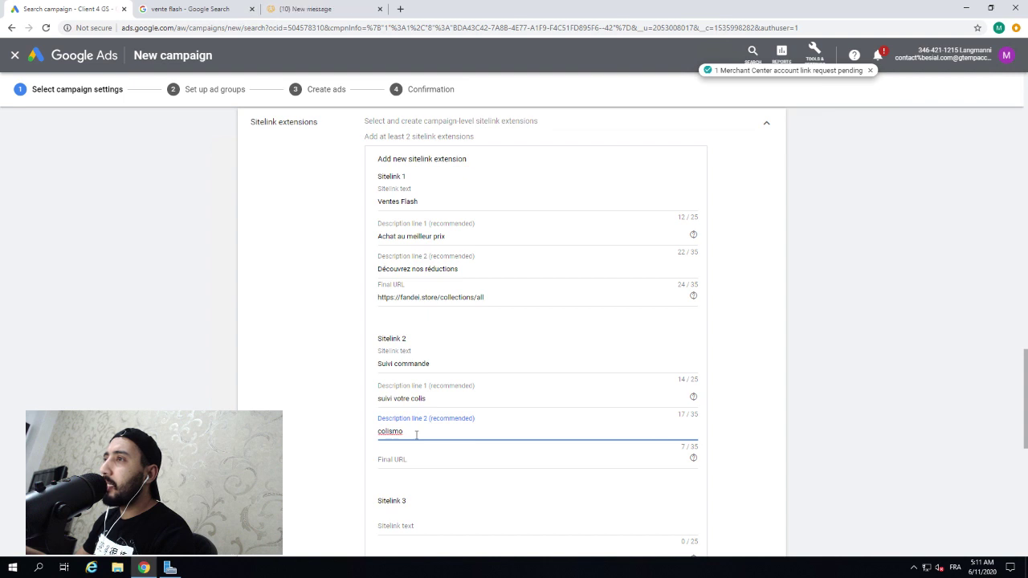
key(BackSpace)
key(BackSpace)
text(imo)
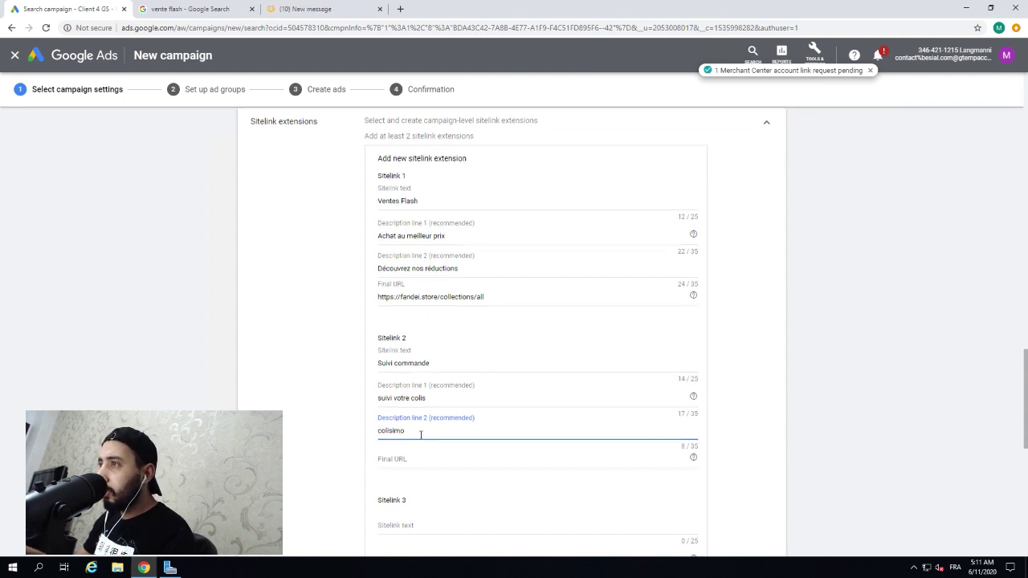
Step: Search Google for "colissimo et la poste" to check the carrier's spelling
click(212, 12)
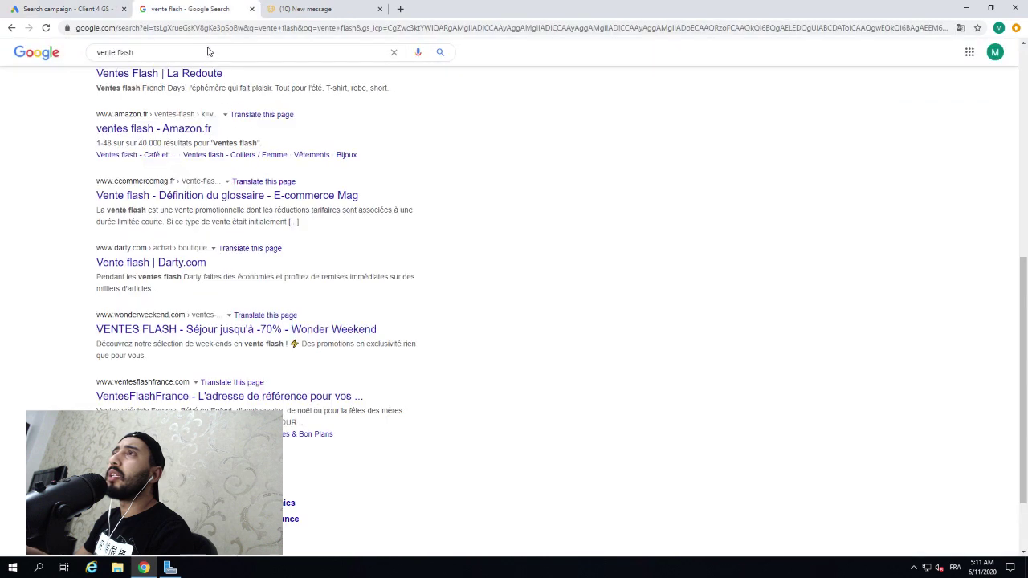
double_click(197, 53)
triple_click(197, 53)
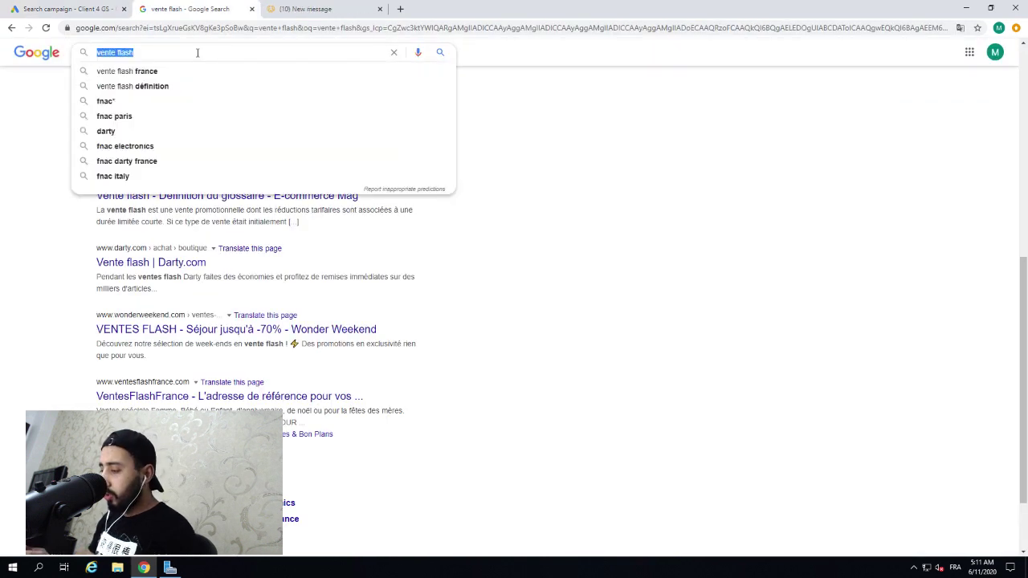
text(colissimo)
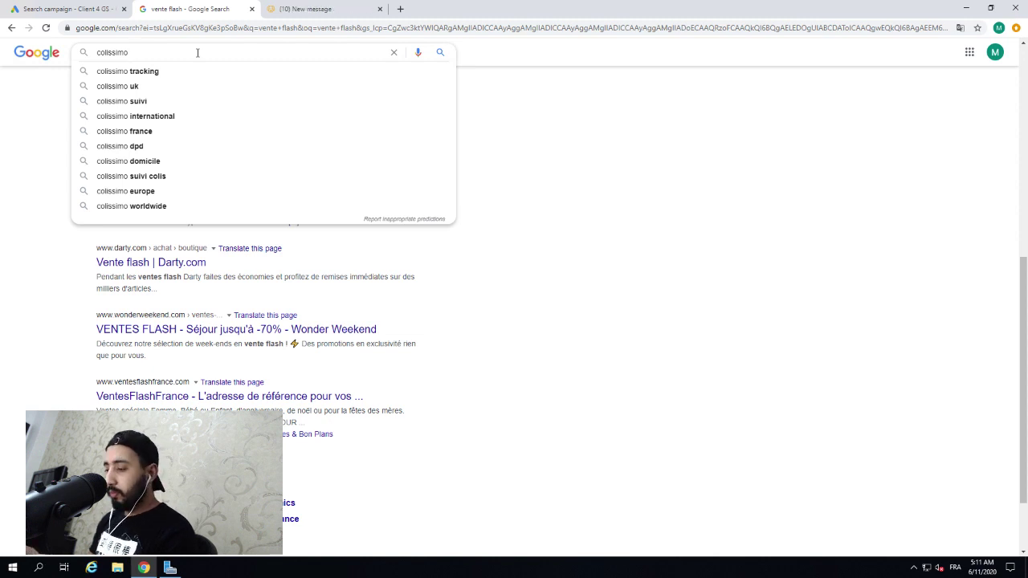
text(et la post)
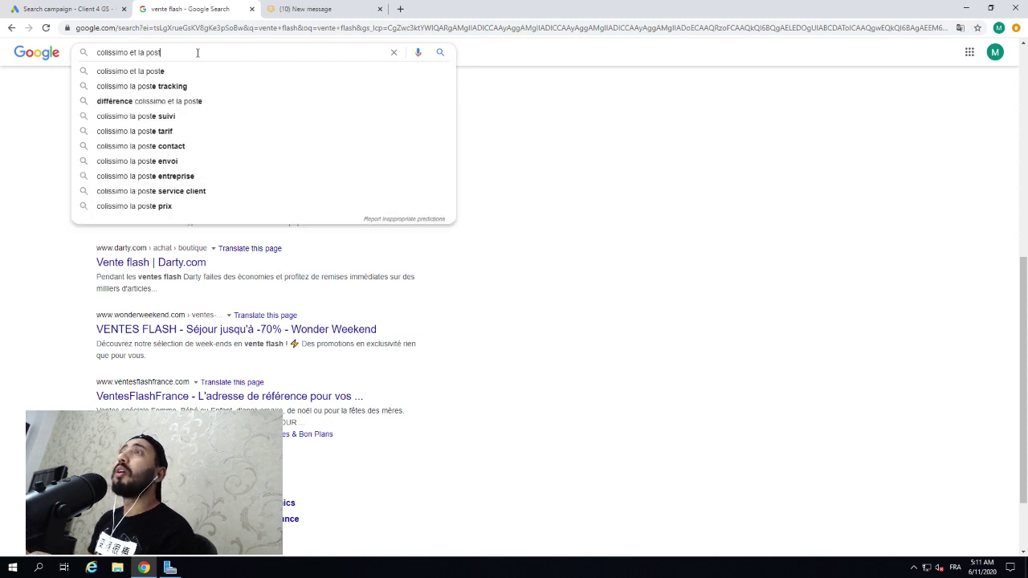
text(e)
key(Return)
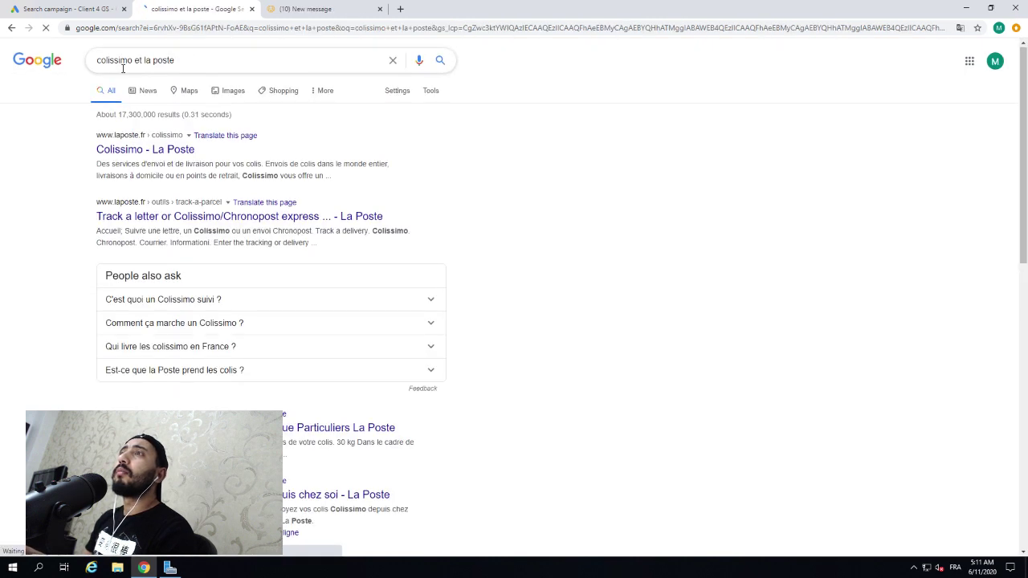
Step: Replace Sitelink 2's second description line in the Google Ads campaign with "Colissimo et la poste"
key(ctrl+1)
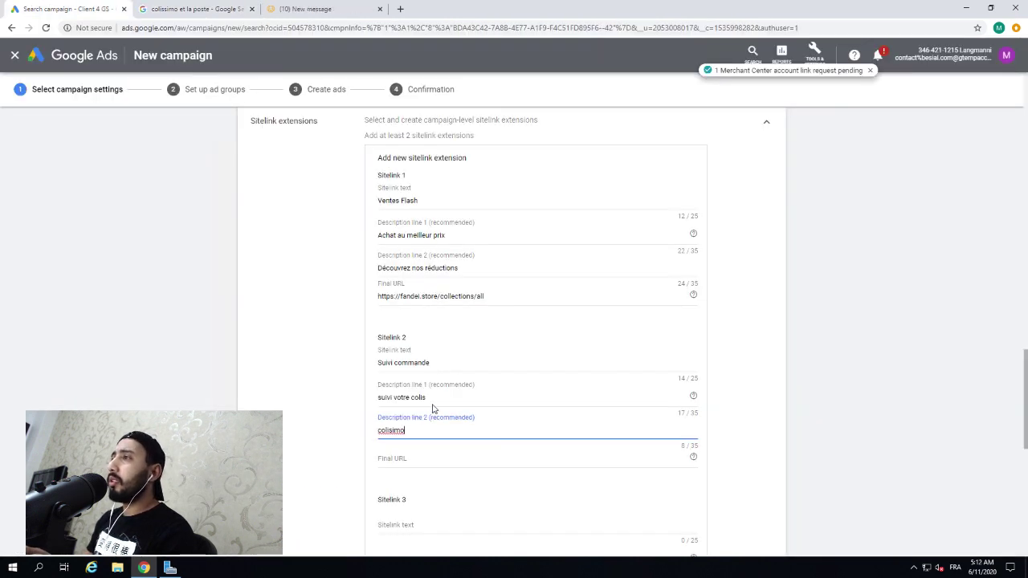
double_click(391, 430)
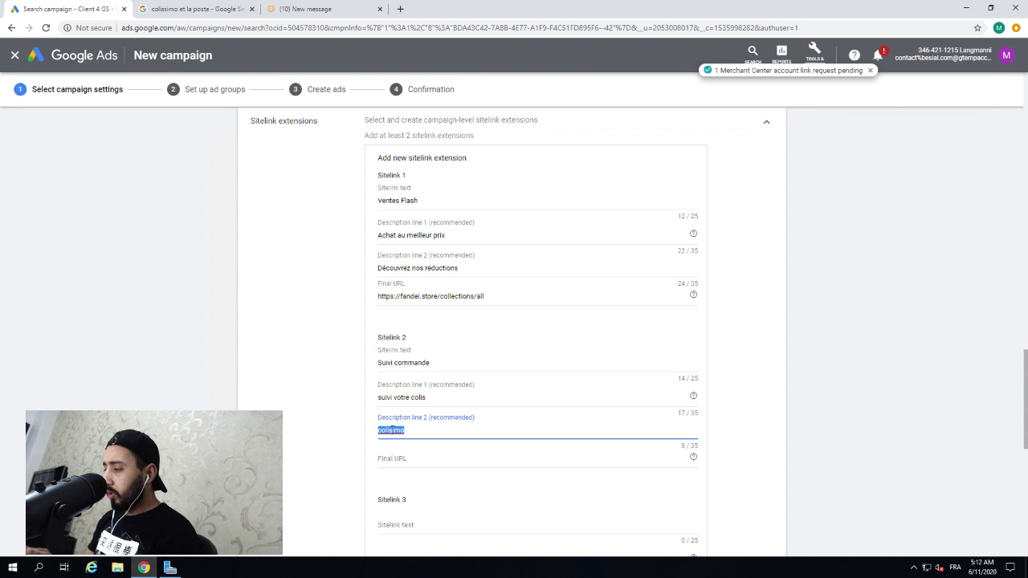
text(Colissi)
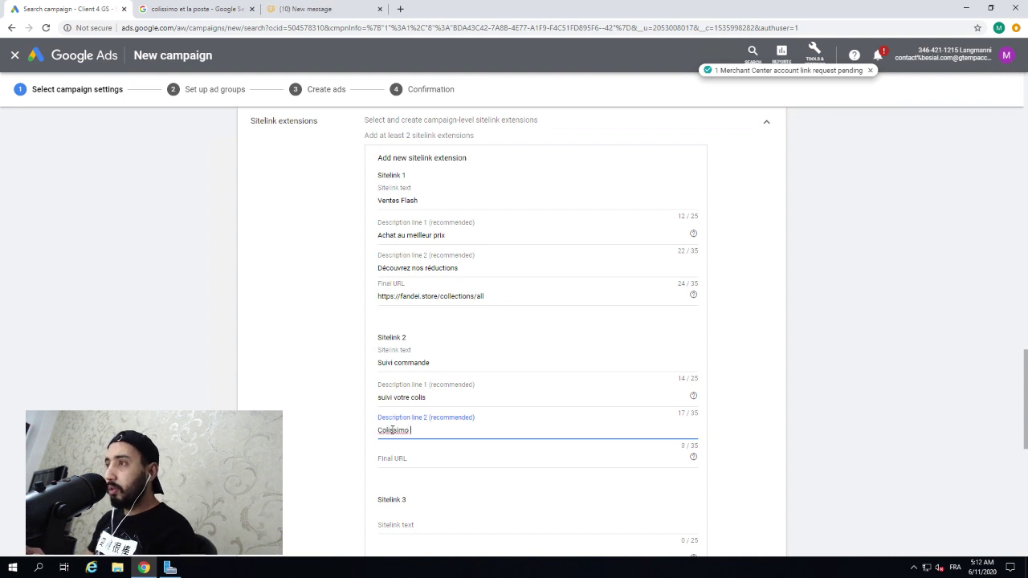
text(mo e)
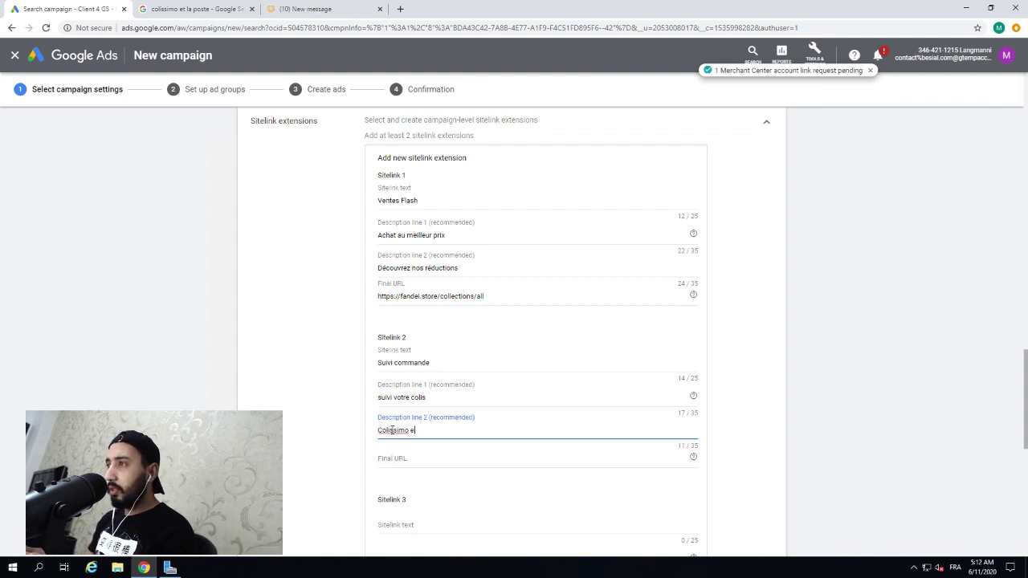
text(y t la poste)
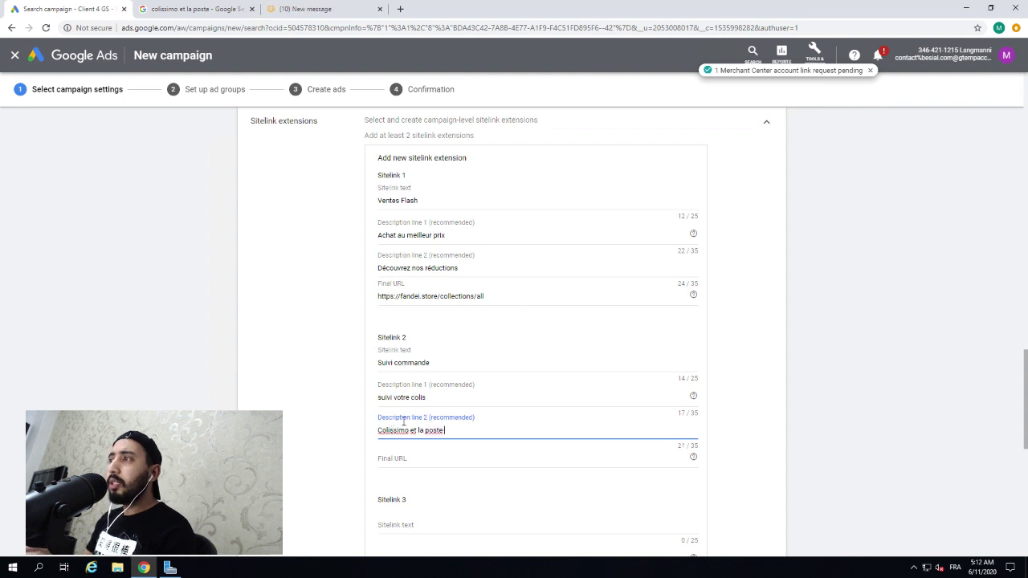
click(420, 463)
right_click(430, 459)
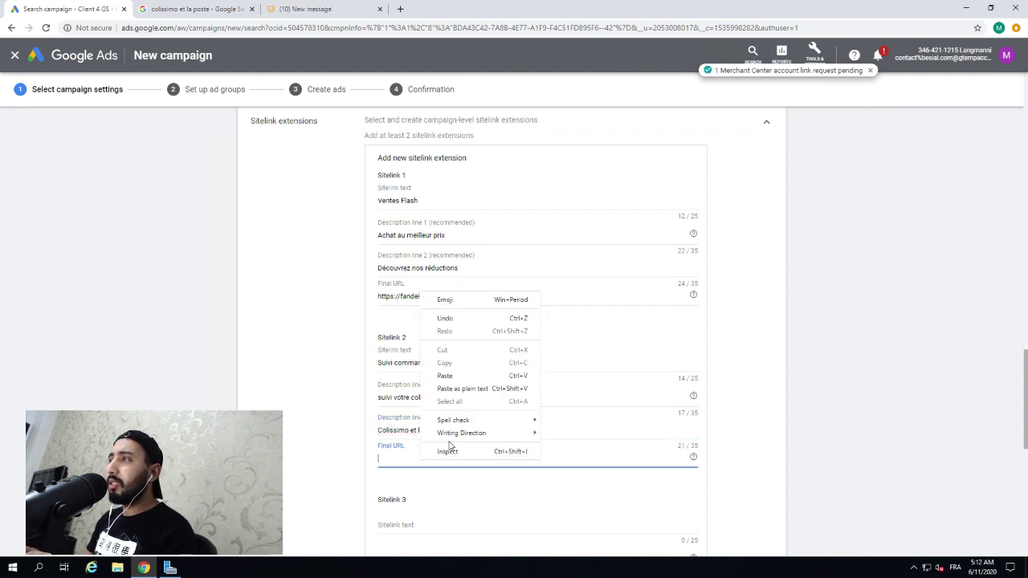
click(446, 376)
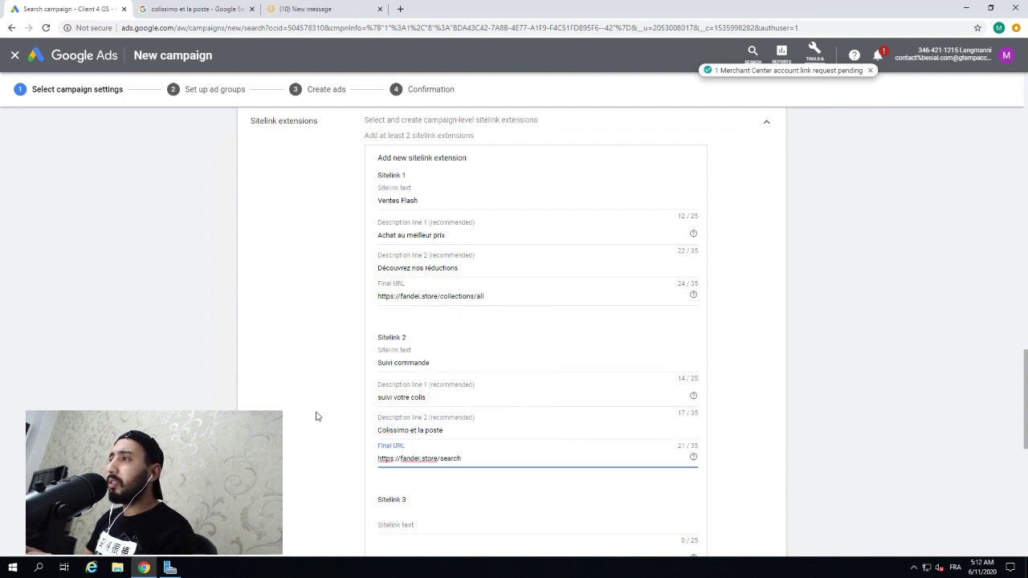
scroll(316, 418, down, 1)
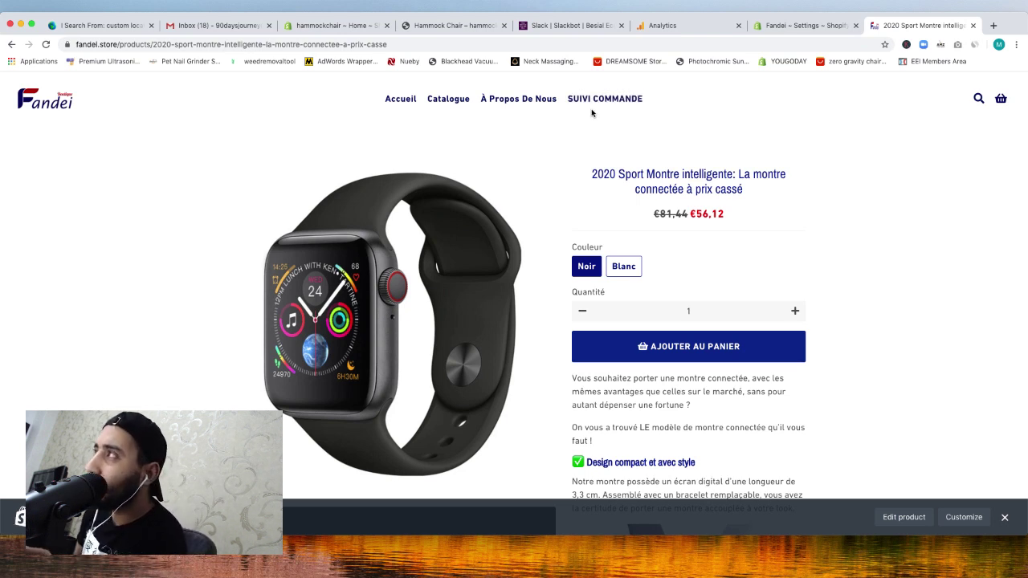
Step: Switch to the Fandei Shopify admin and check the online store's navigation menus and list of pages
click(790, 26)
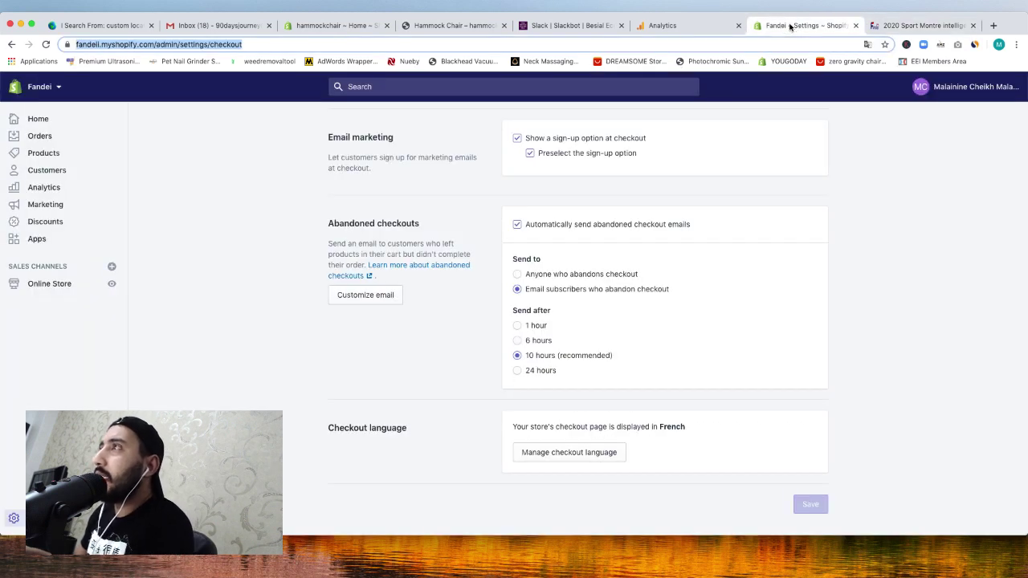
click(58, 286)
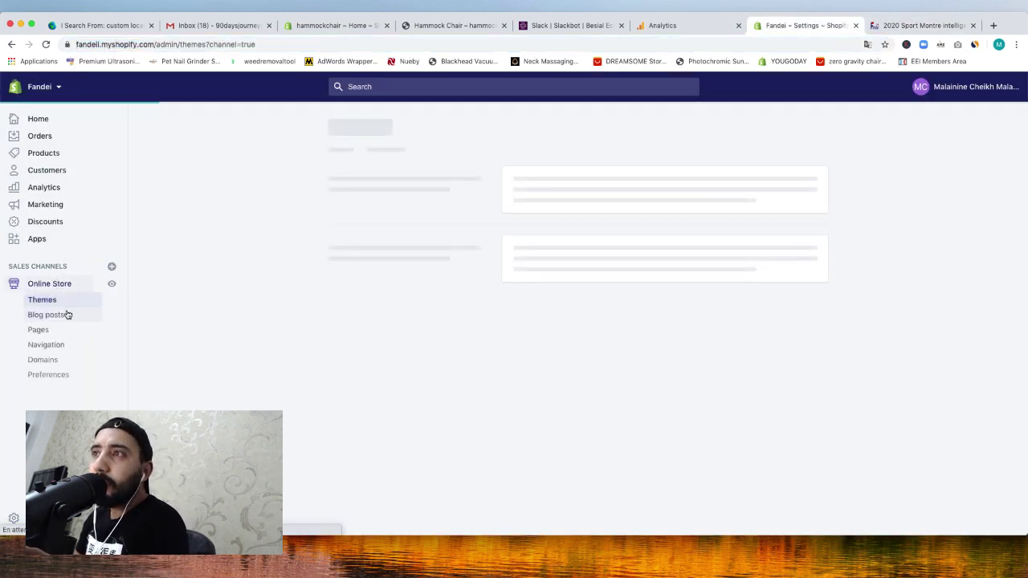
click(69, 351)
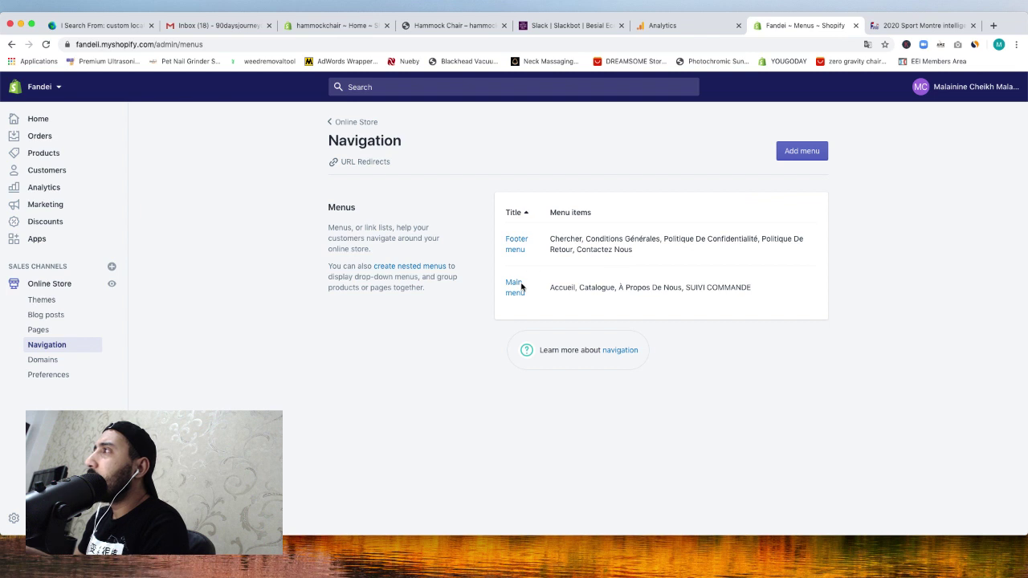
click(75, 328)
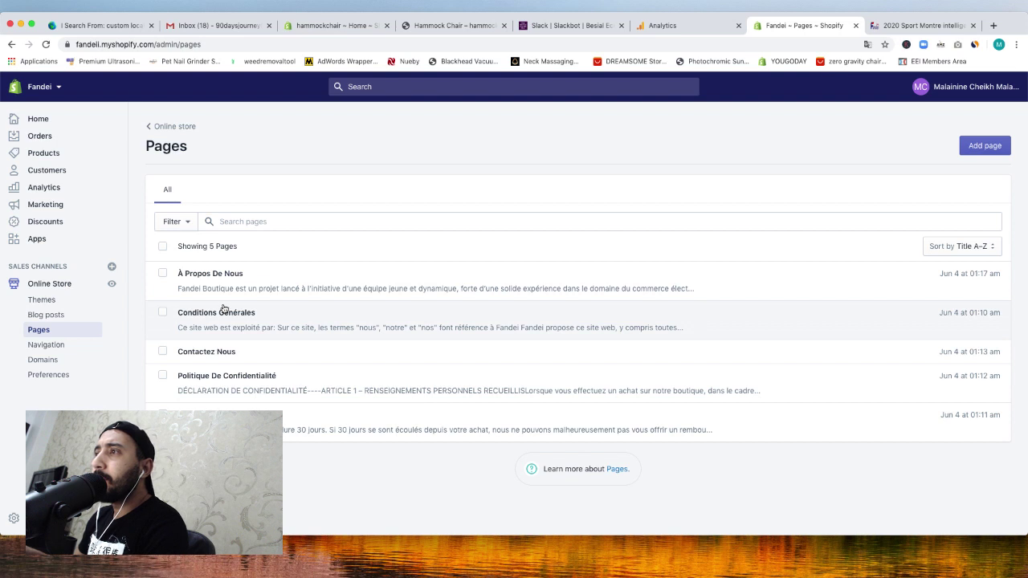
Step: Go from the store's installed apps to the Shopify App Store and search for "tracking genie"
click(69, 243)
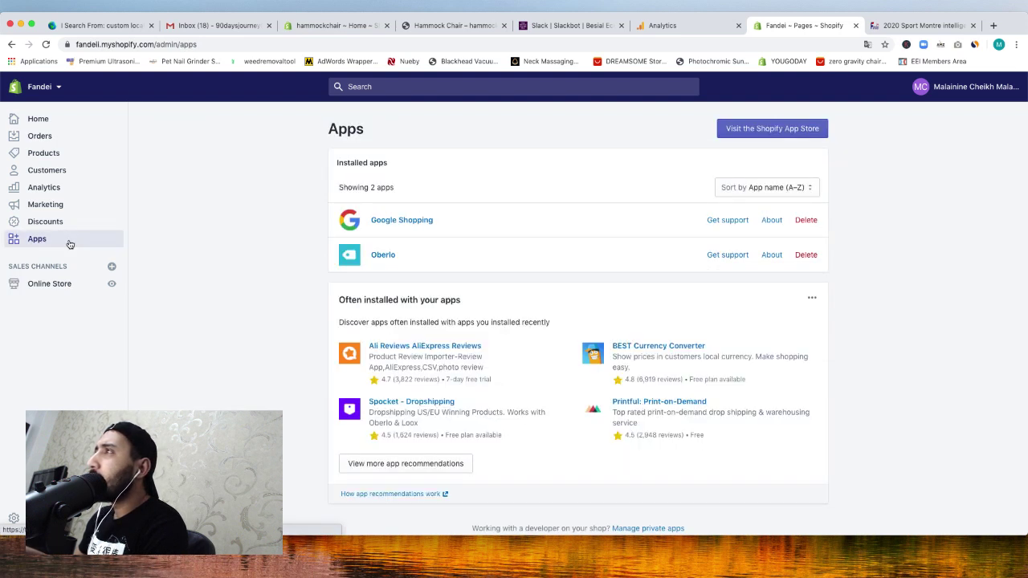
click(722, 135)
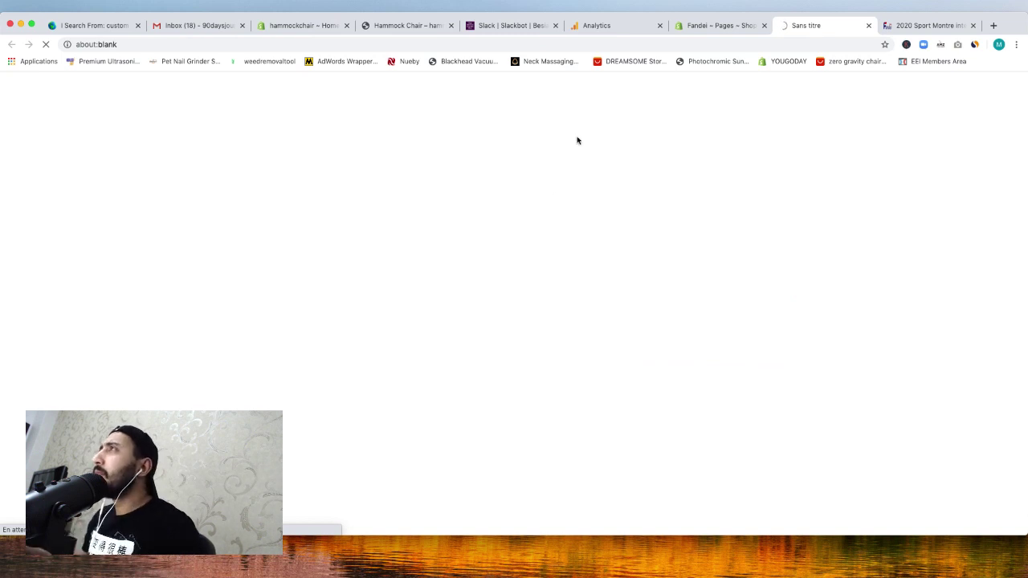
click(606, 25)
click(819, 25)
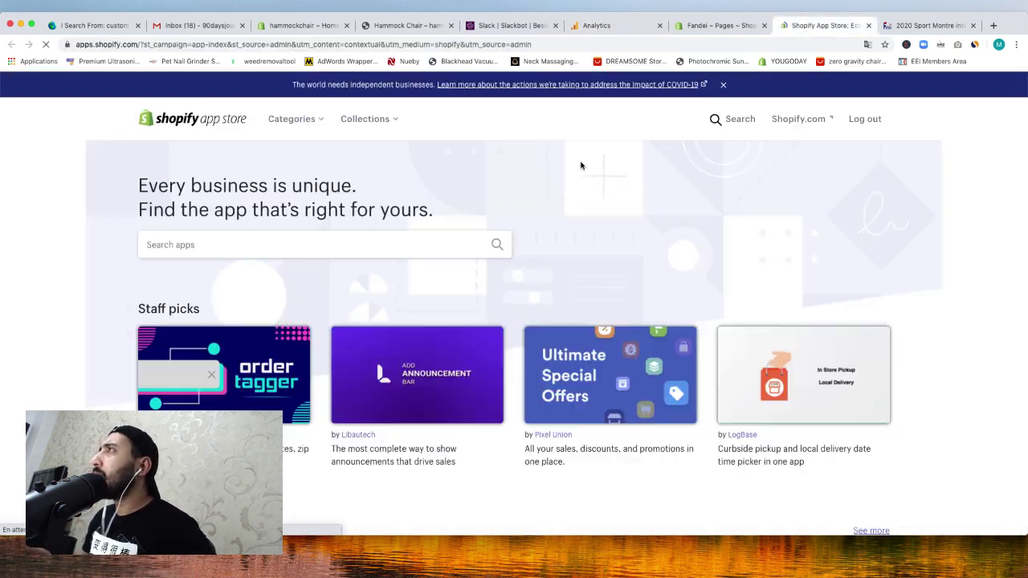
click(245, 252)
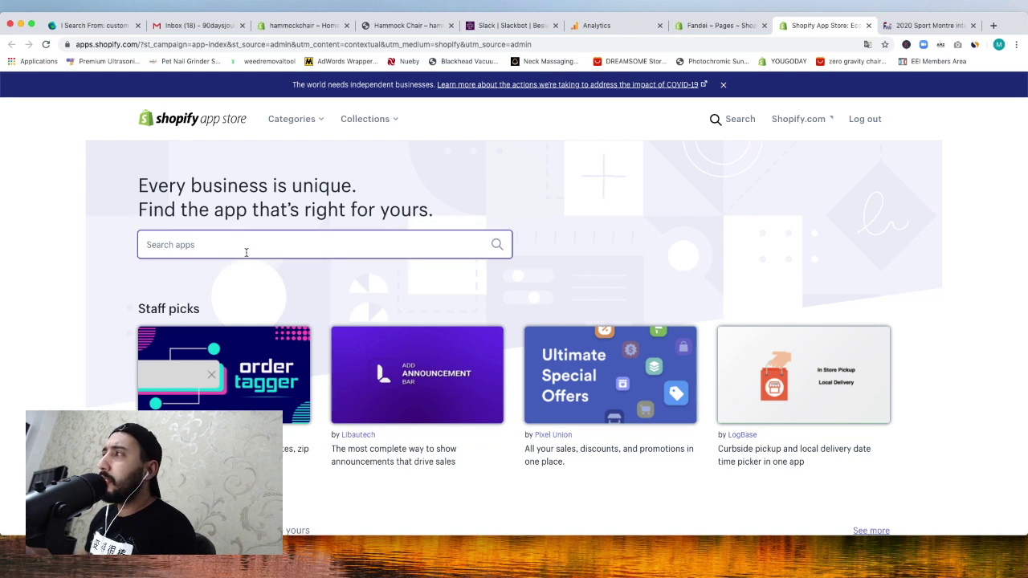
text(tracking genie)
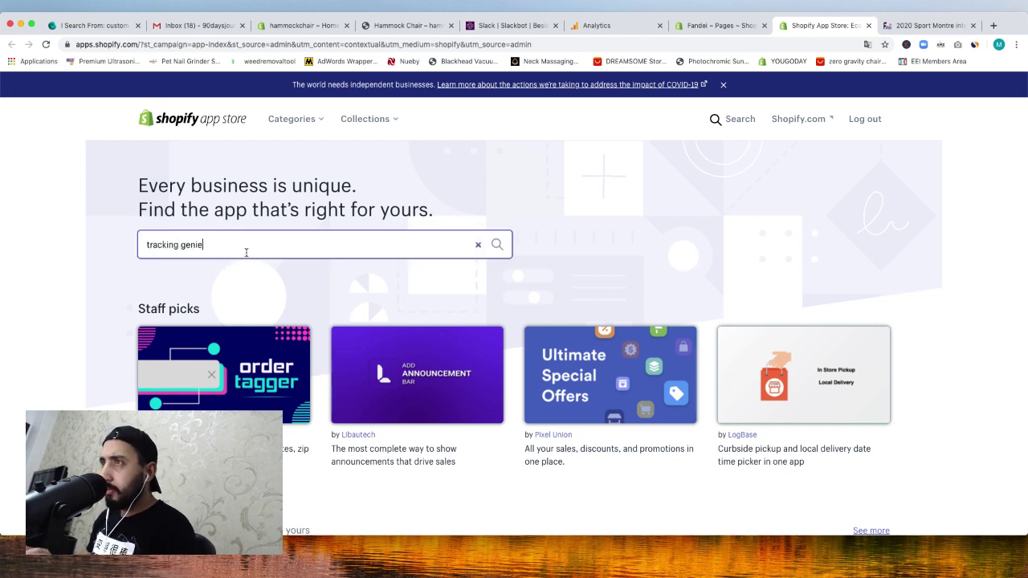
key(Return)
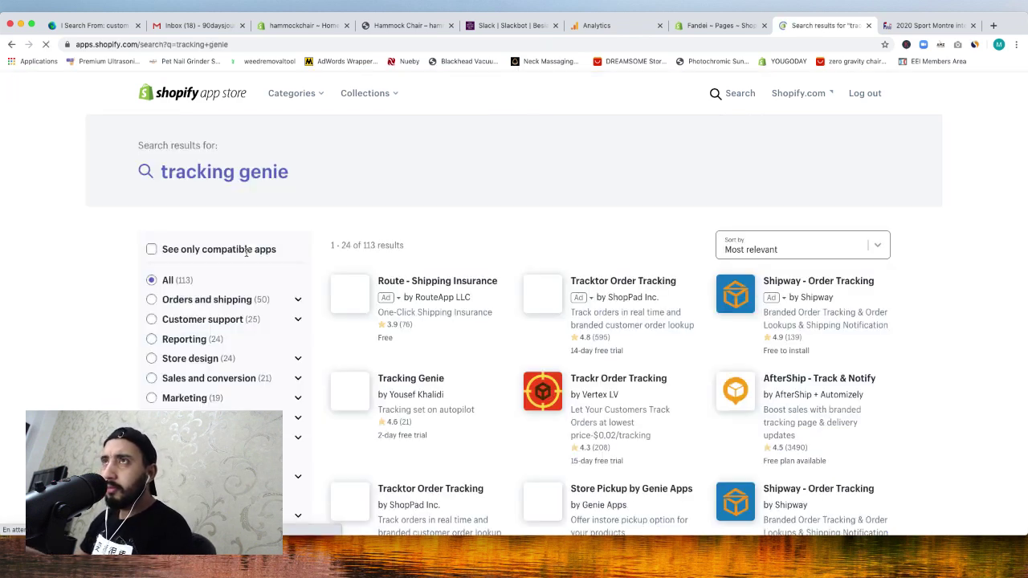
Step: Look through the order tracking apps in the search results and open the Tracking Genie app page
scroll(548, 286, down, 5)
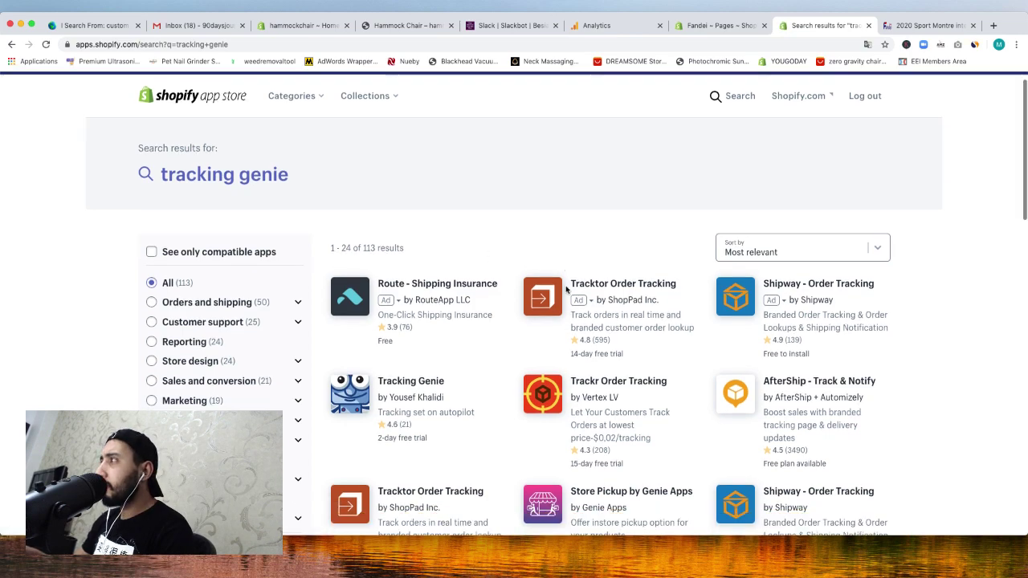
scroll(567, 290, down, 2)
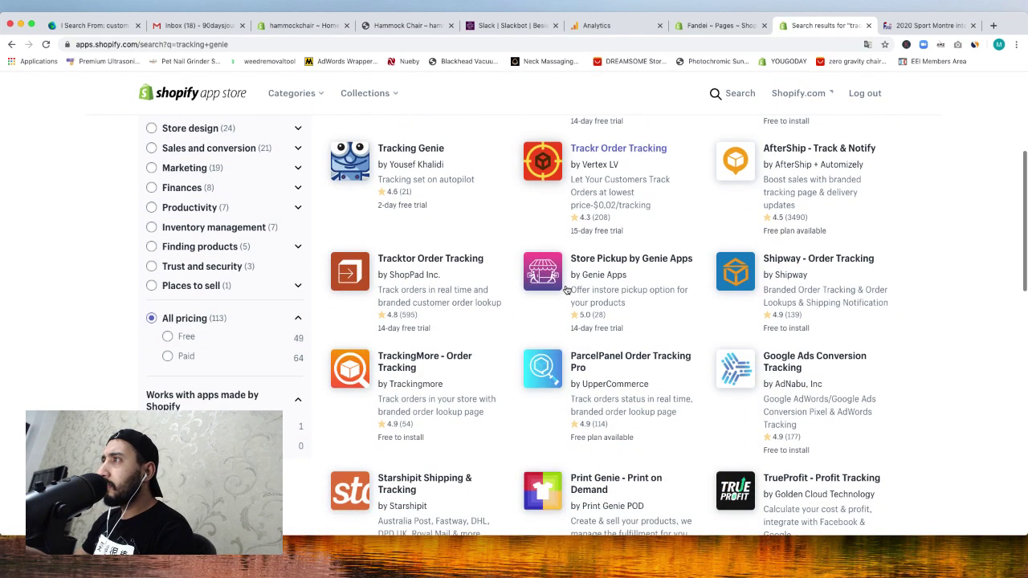
scroll(567, 290, up, 2)
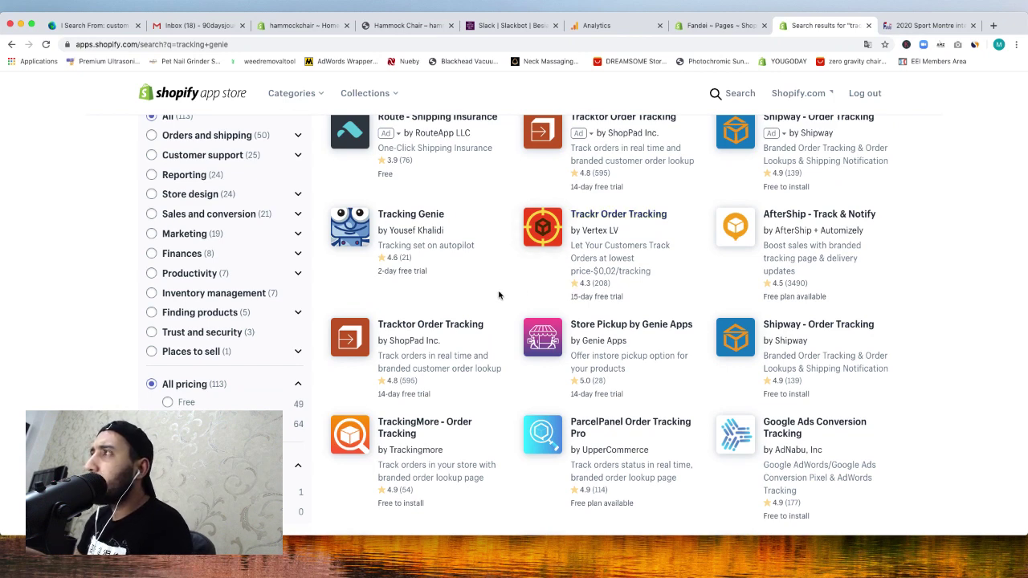
scroll(498, 296, down, 3)
scroll(498, 296, up, 1)
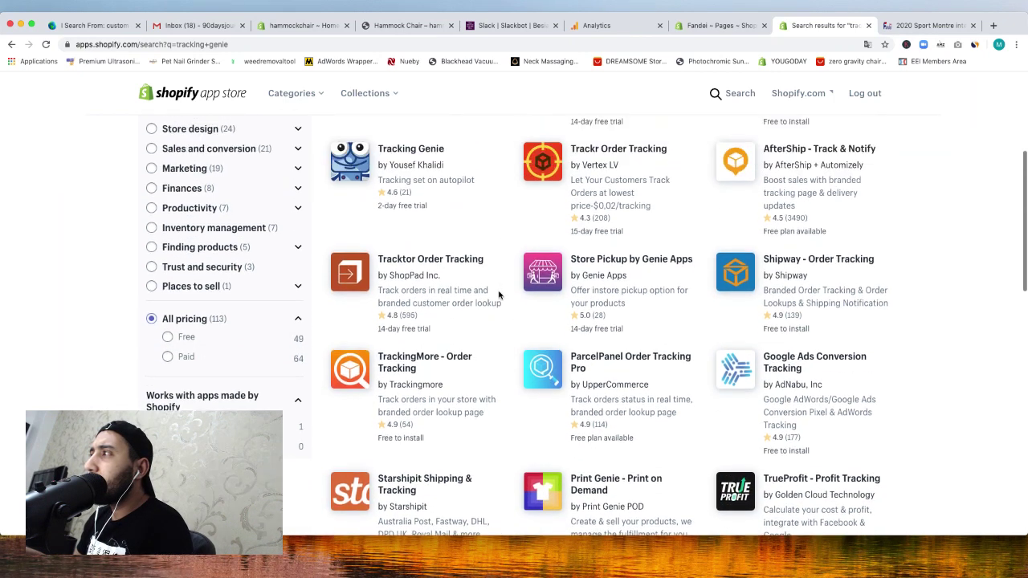
scroll(498, 296, up, 5)
click(424, 304)
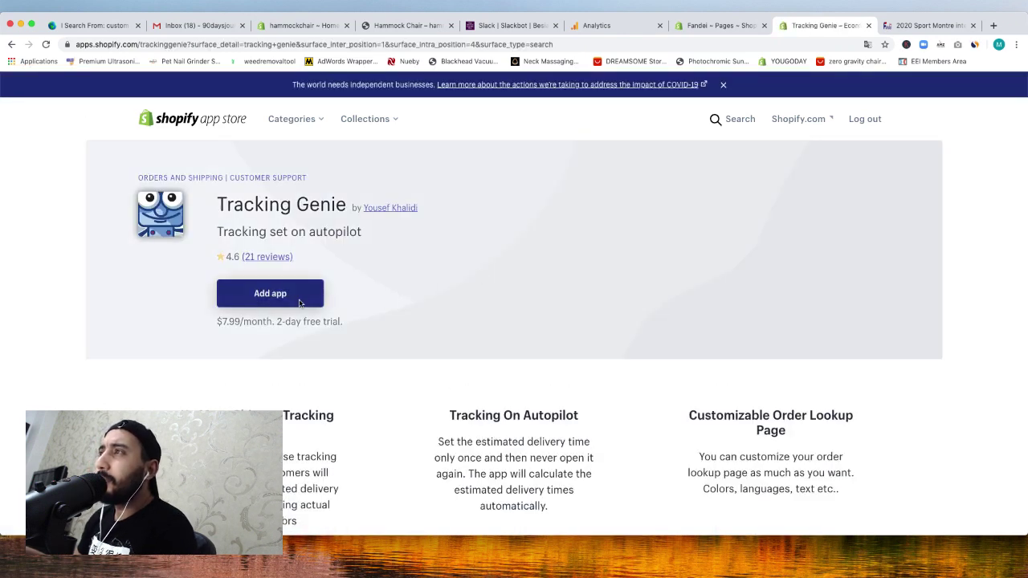
Step: Add the Tracking Genie app to the Fandei store, start its free trial and look over its delivery time settings
click(299, 305)
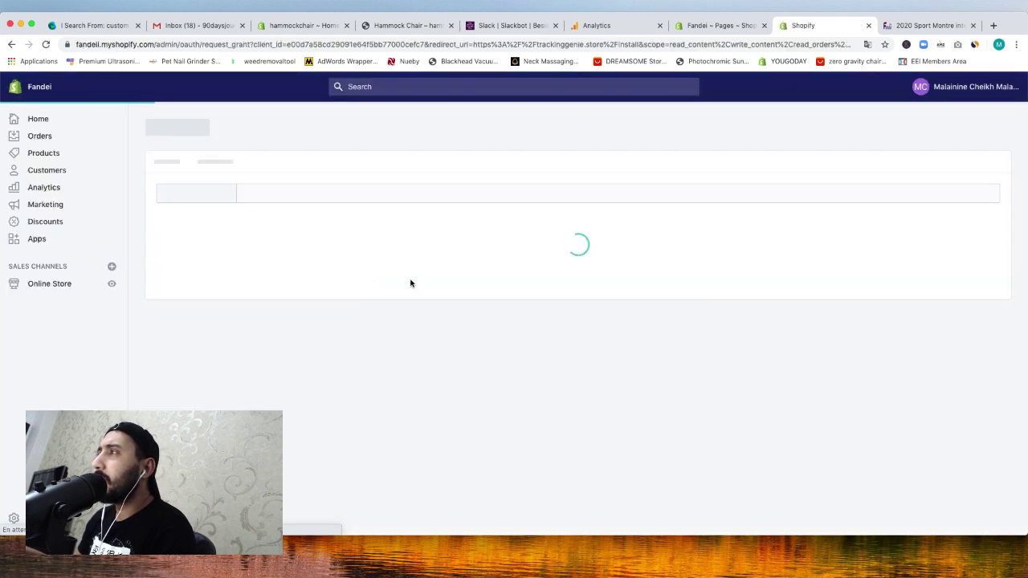
click(727, 501)
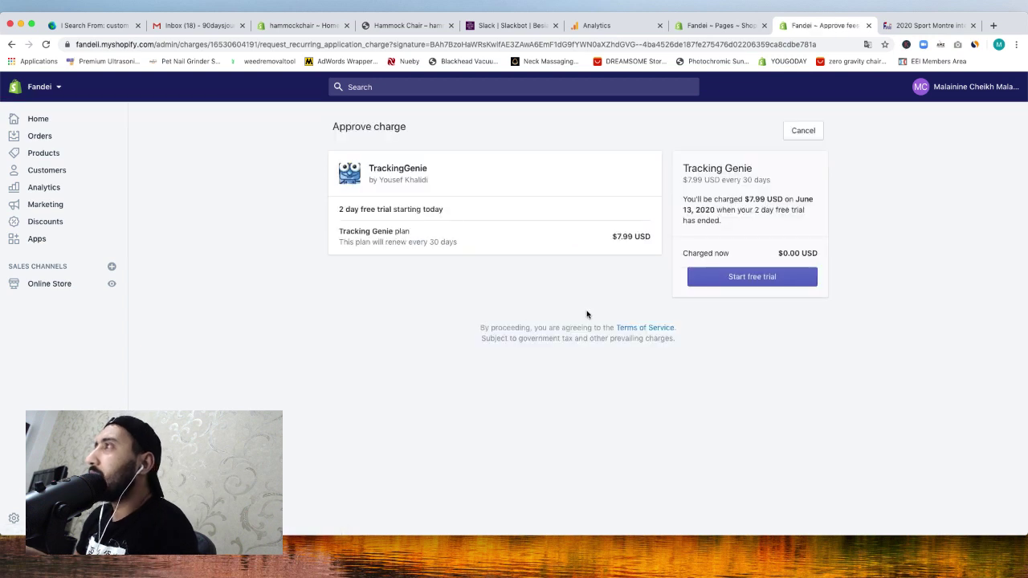
click(723, 279)
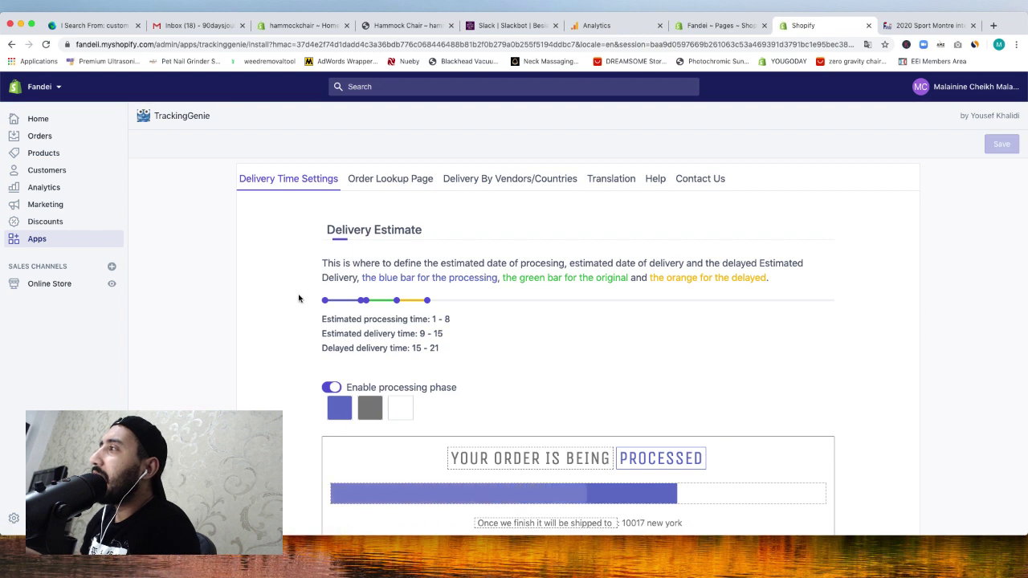
scroll(298, 299, down, 5)
scroll(298, 300, down, 4)
scroll(297, 302, up, 9)
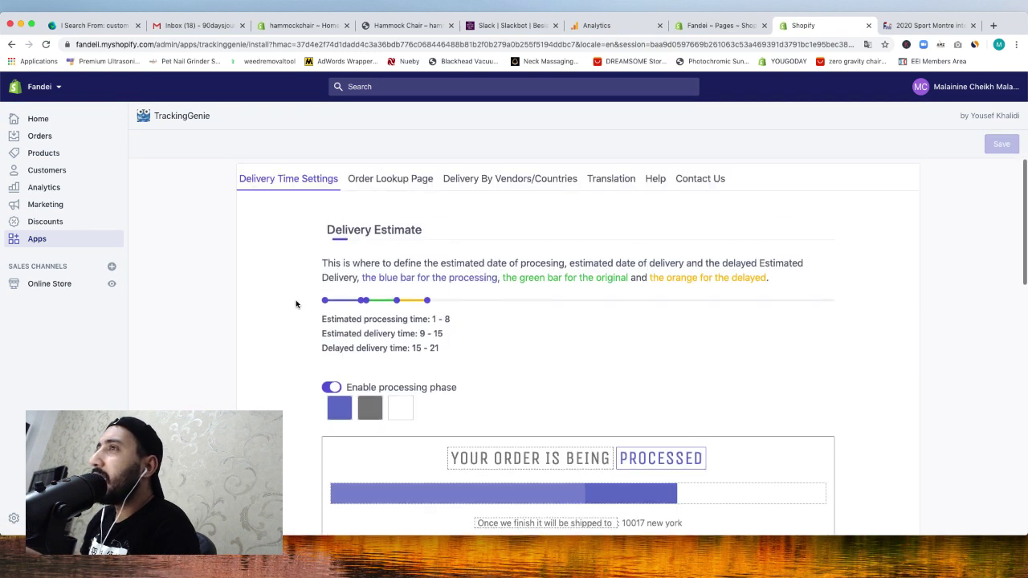
click(61, 283)
click(50, 330)
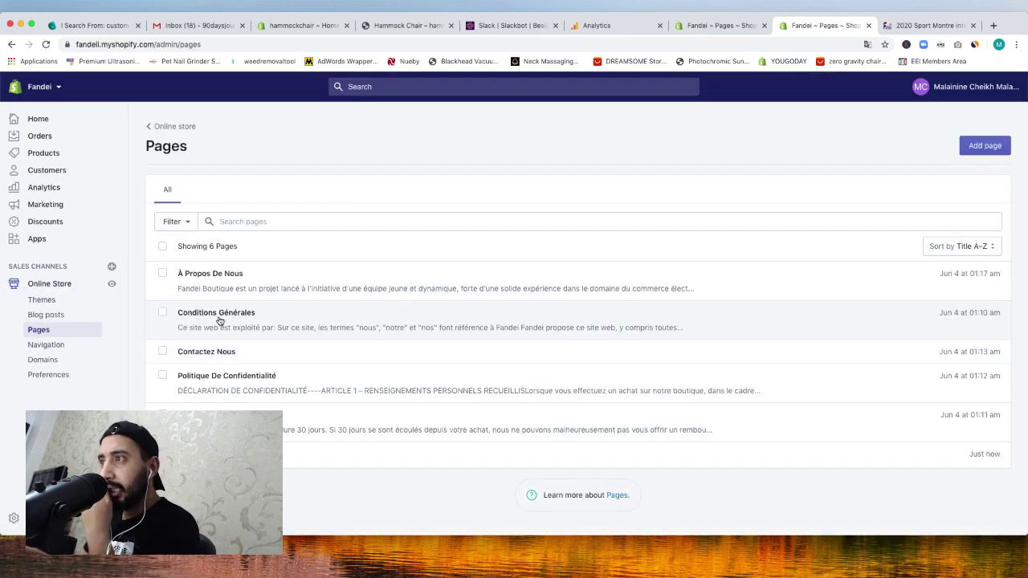
click(72, 347)
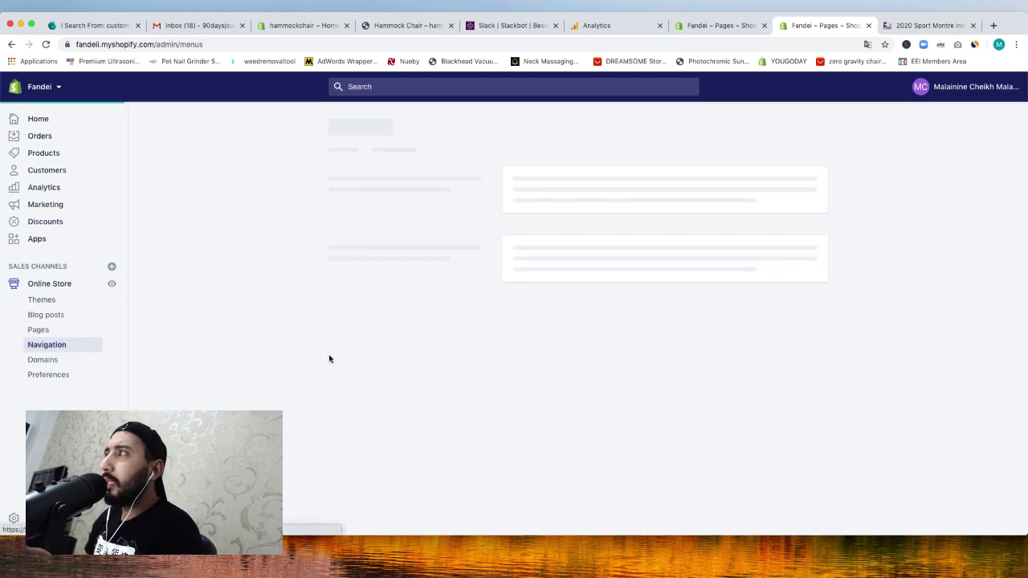
click(516, 292)
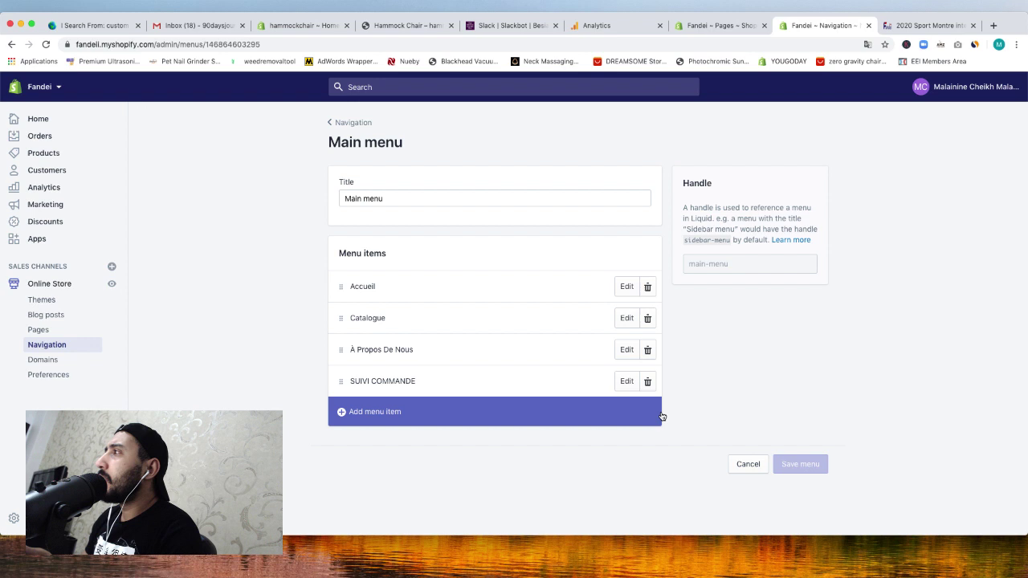
click(626, 381)
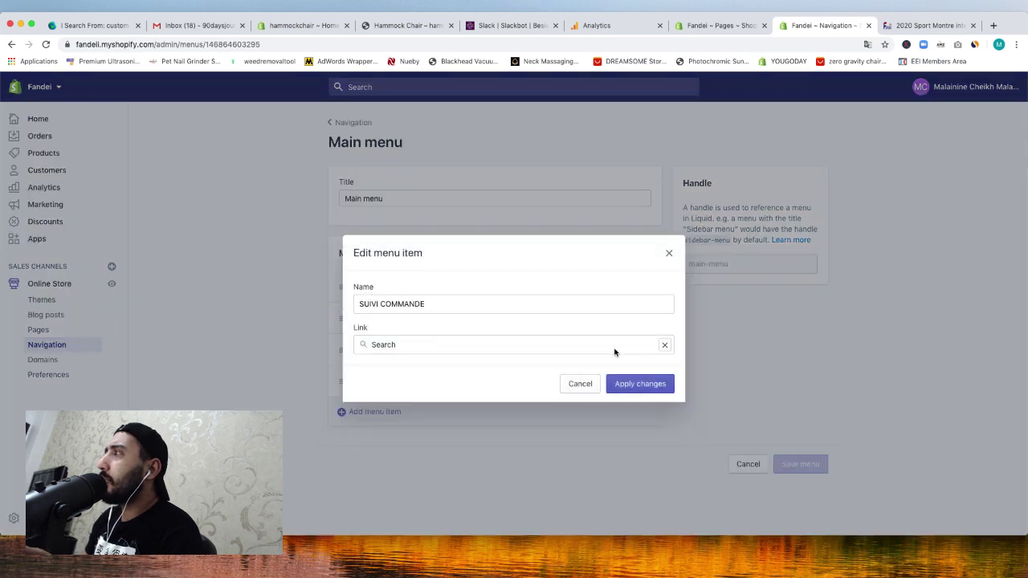
click(664, 345)
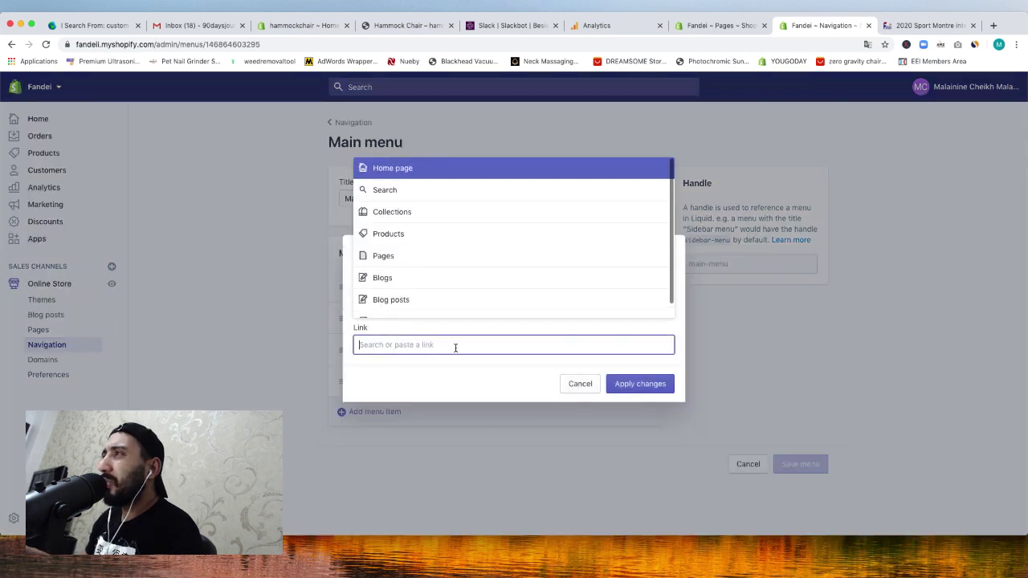
click(437, 261)
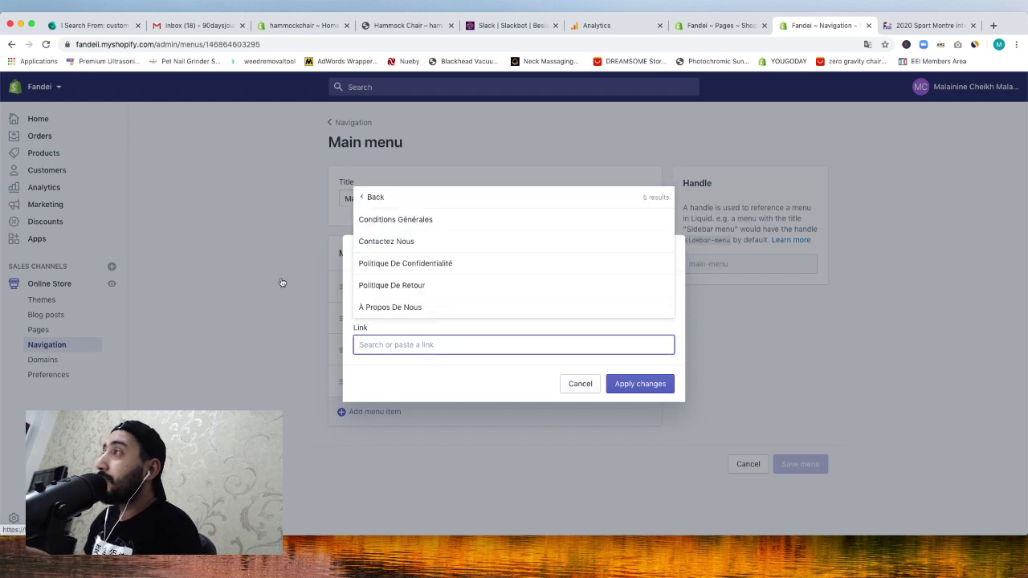
click(132, 324)
click(580, 383)
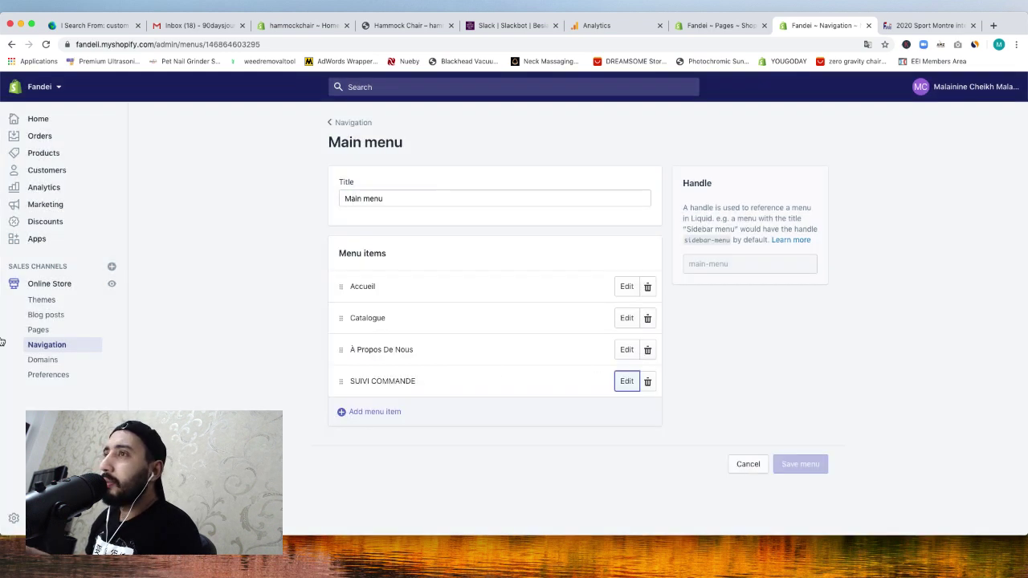
Step: Set the online store's Tracking Genie page to visible, save it, and open the main menu for editing
click(41, 330)
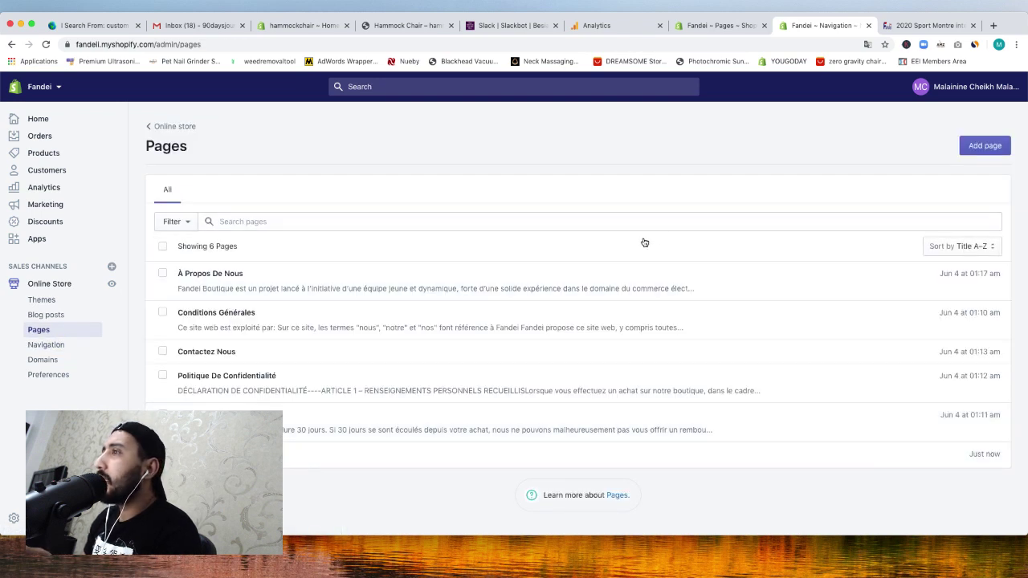
click(562, 454)
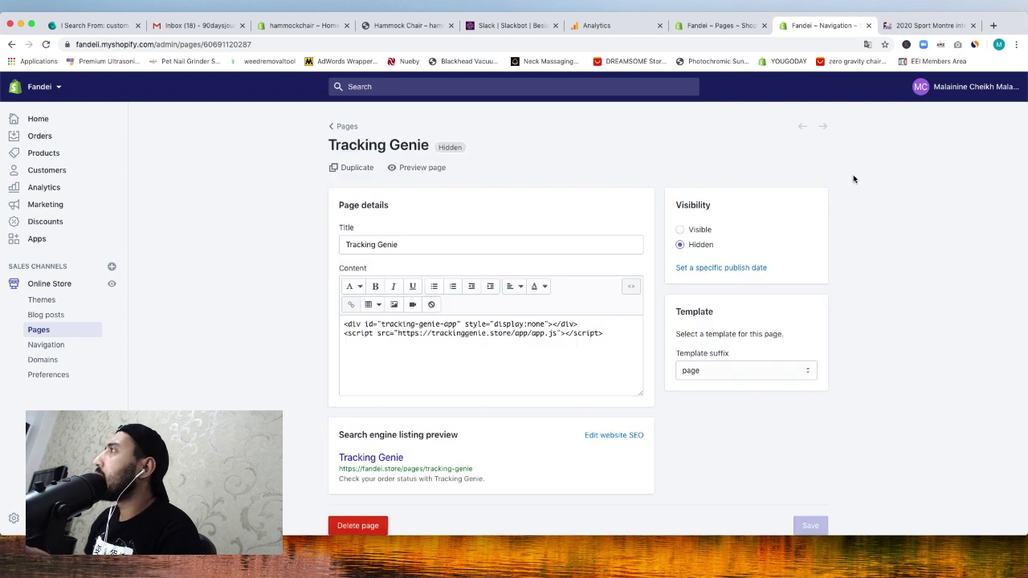
click(680, 230)
click(811, 87)
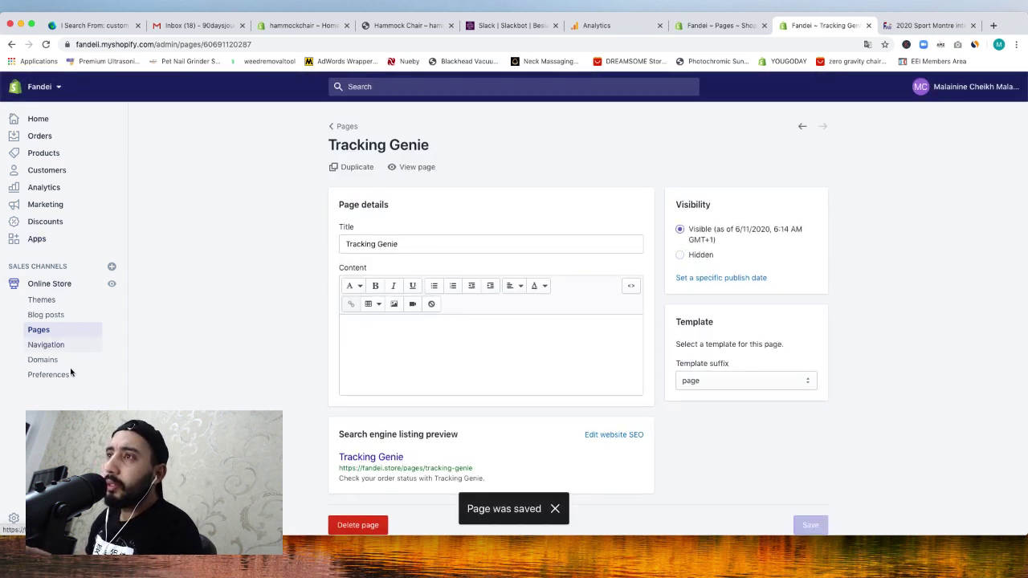
click(48, 345)
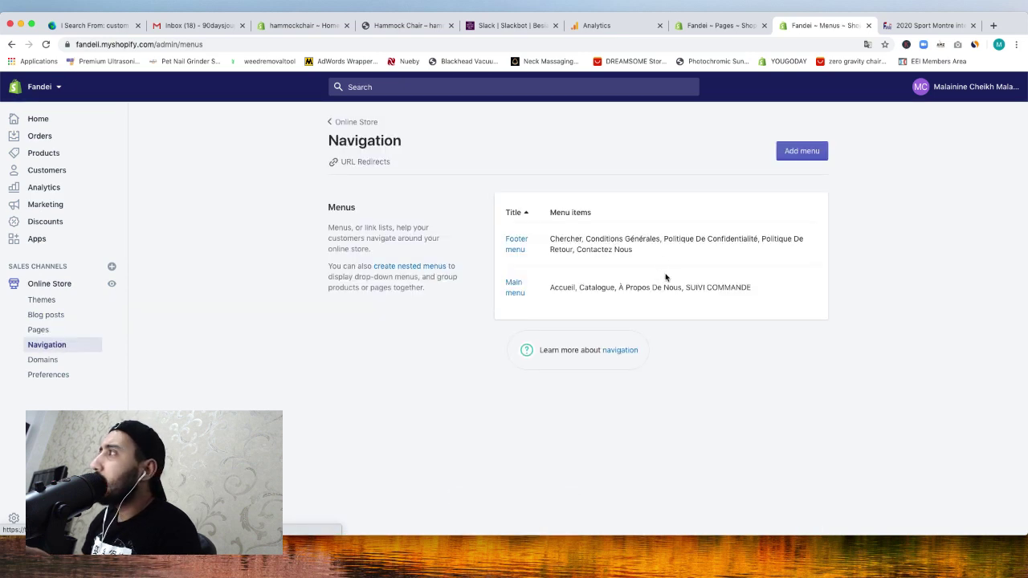
click(511, 292)
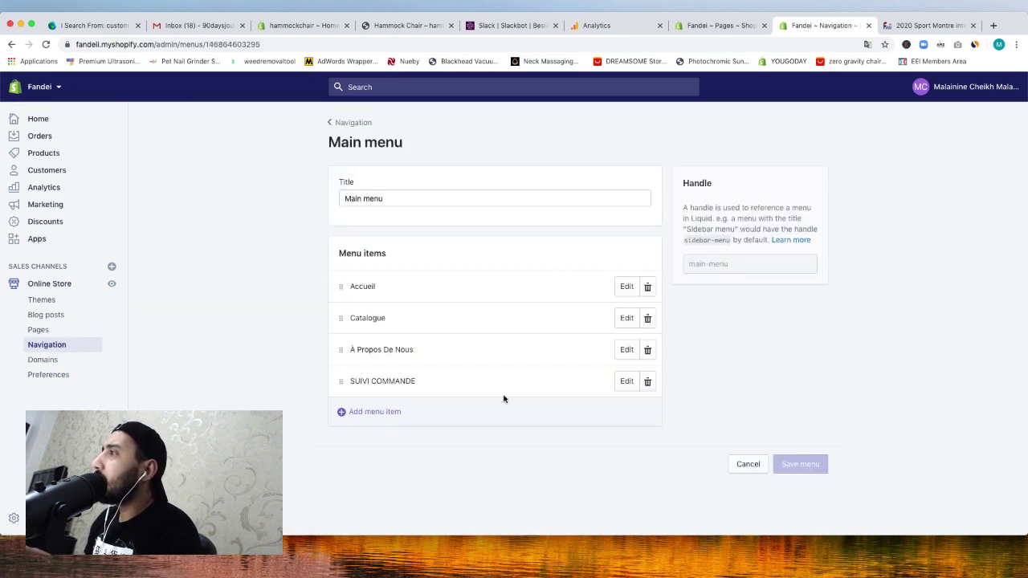
click(626, 381)
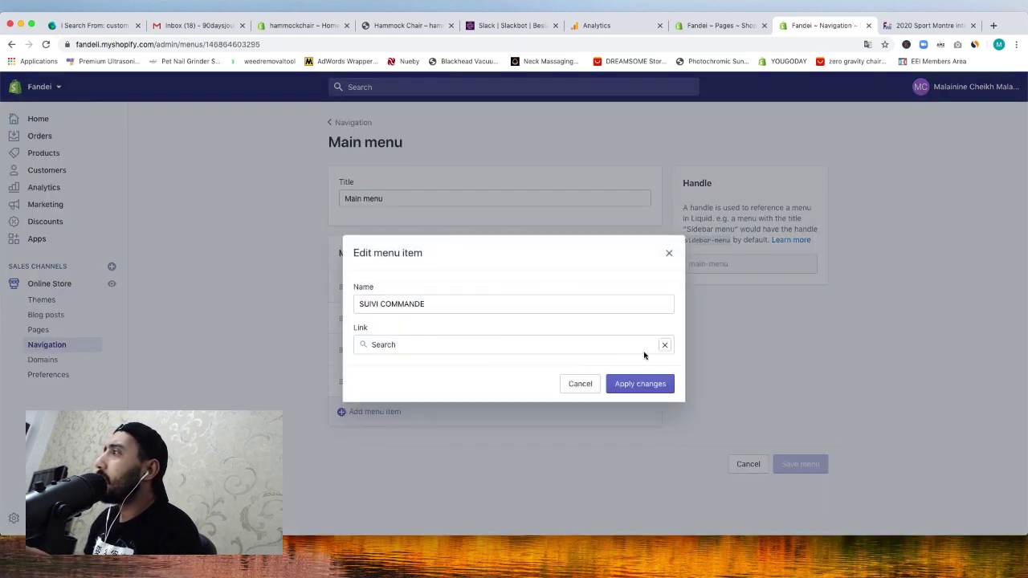
click(664, 344)
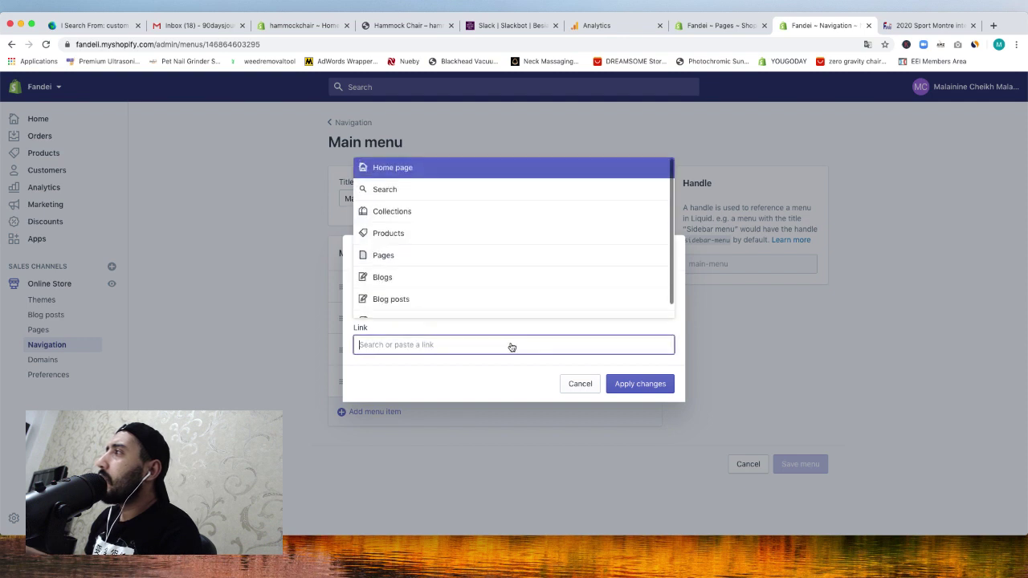
click(411, 254)
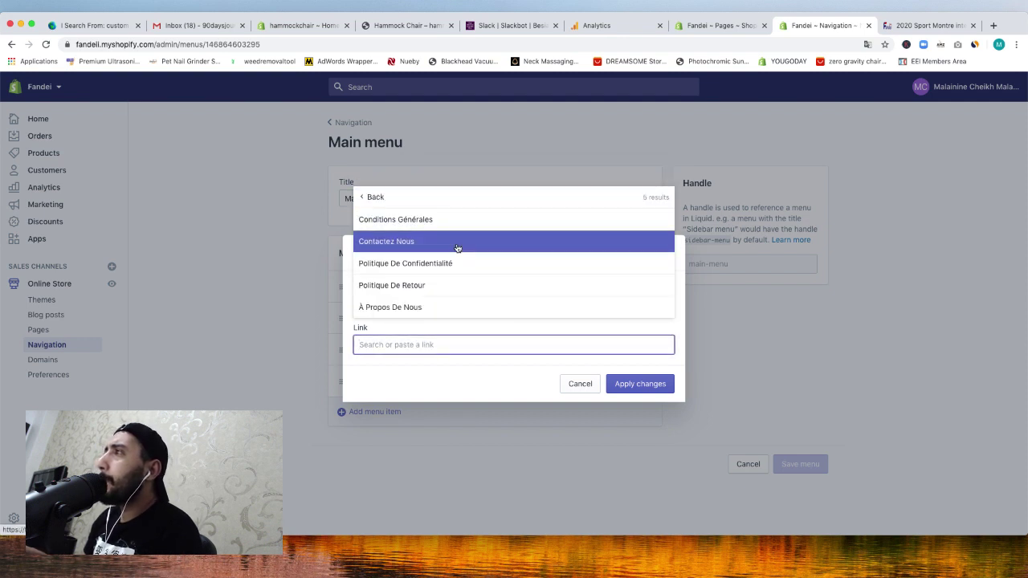
Step: Reload the main menu page, link the SUIVI COMMANDE item to the Tracking Genie page, and save the menu
click(46, 44)
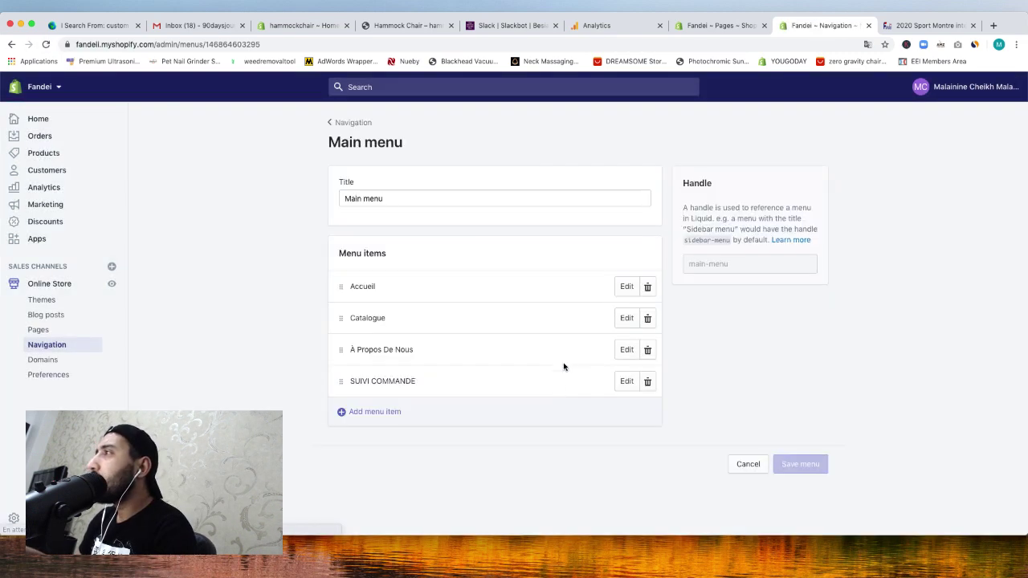
click(623, 383)
click(666, 345)
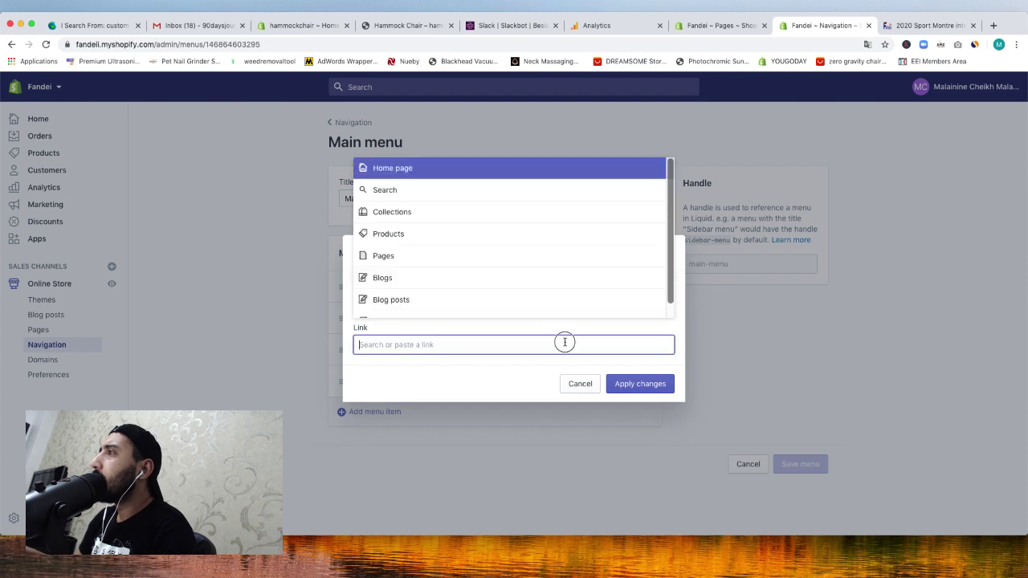
click(495, 265)
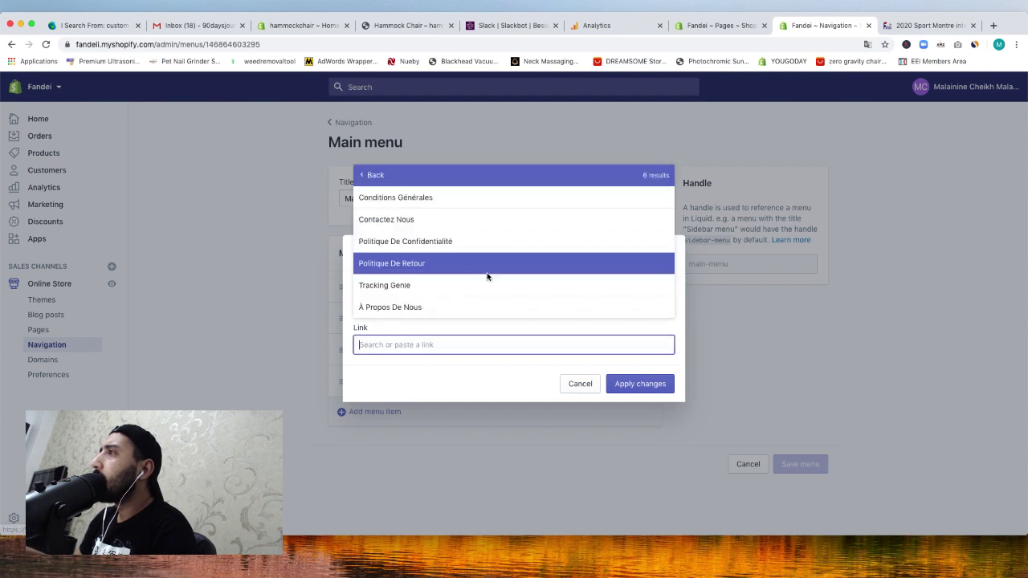
click(456, 285)
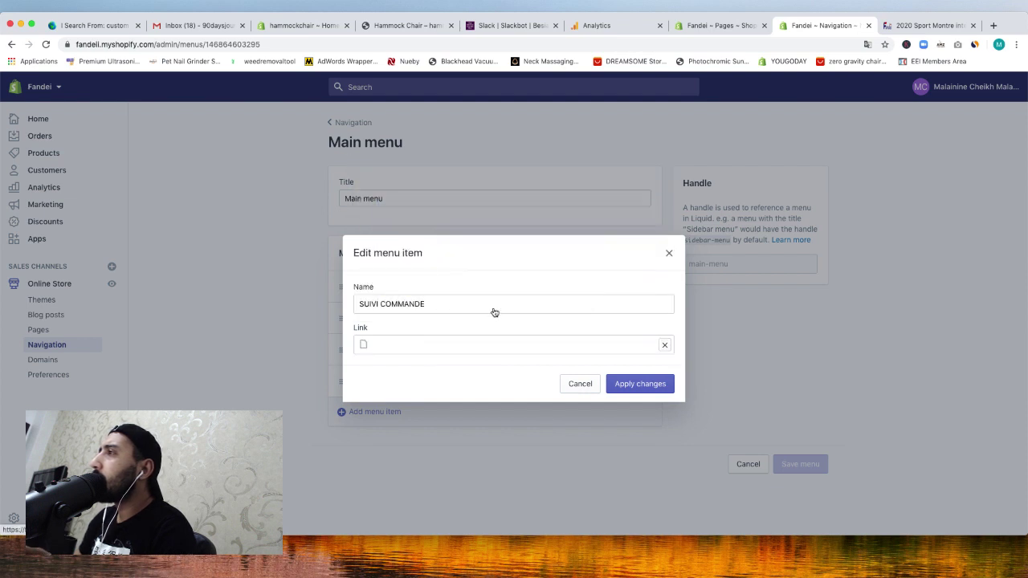
click(651, 385)
click(783, 464)
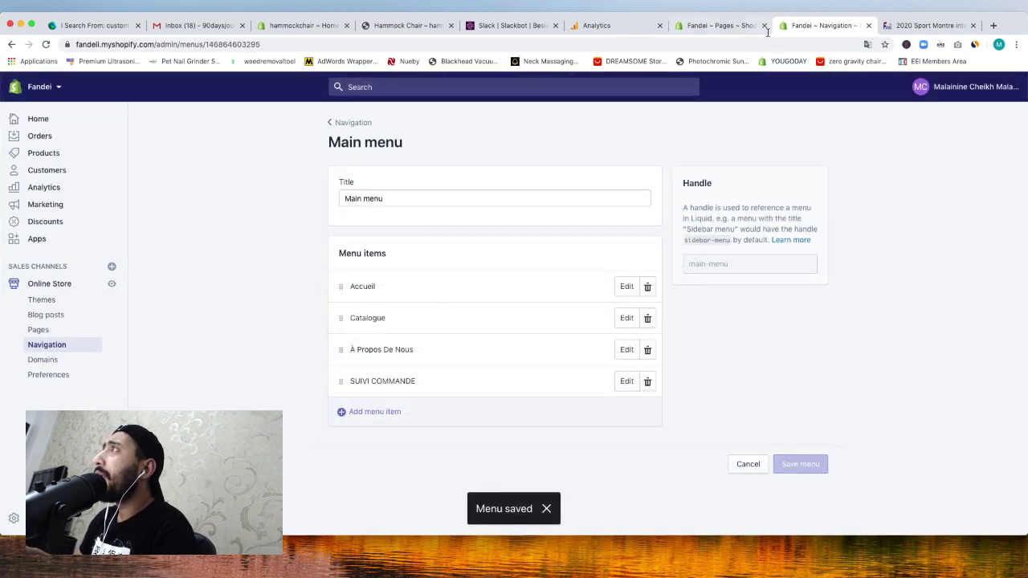
Step: Reload the Fandei storefront's watch product page and copy the link address of its SUIVI COMMANDE menu entry
click(889, 29)
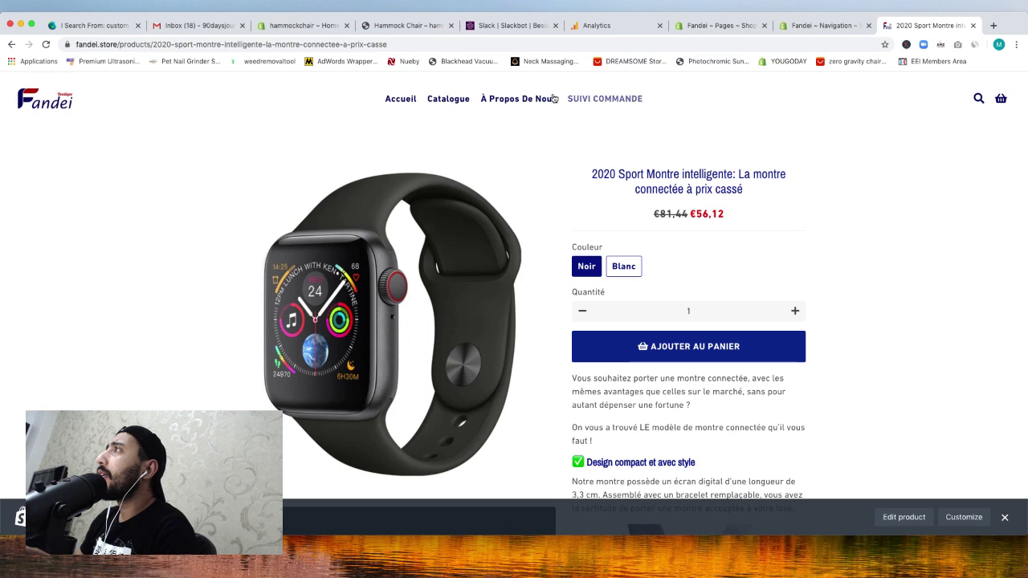
key(super+r)
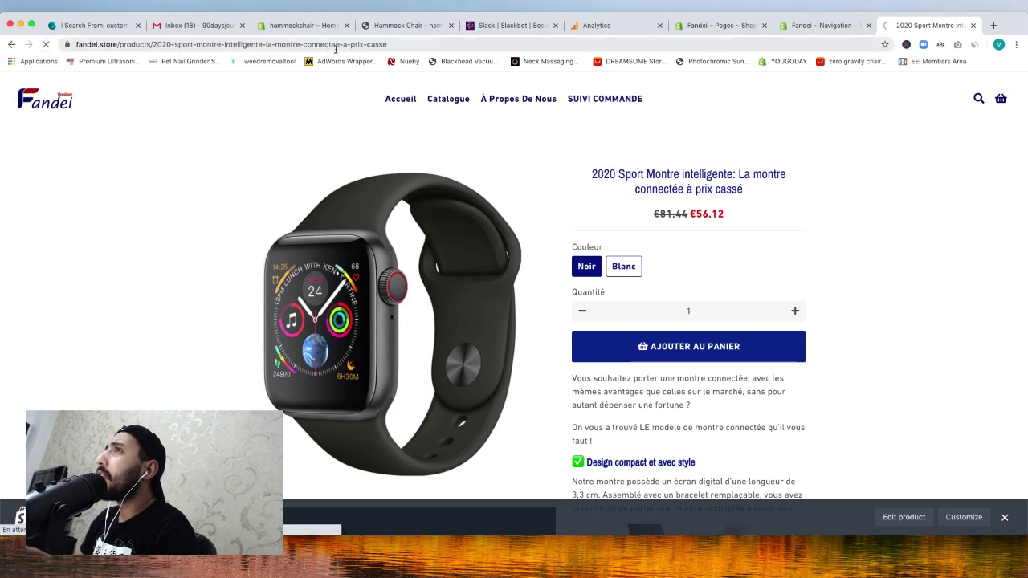
scroll(574, 100, down, 1)
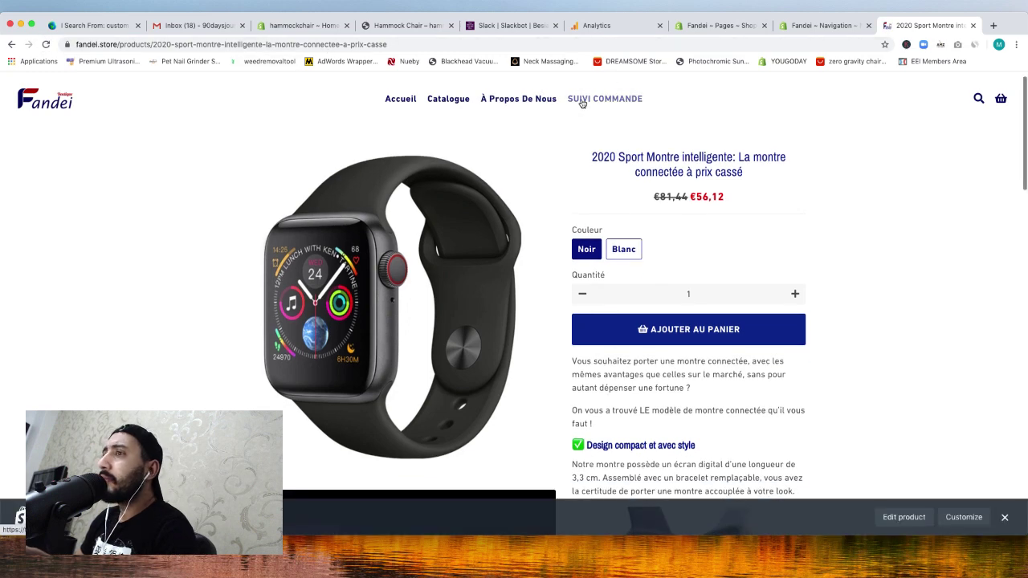
right_click(580, 102)
click(656, 161)
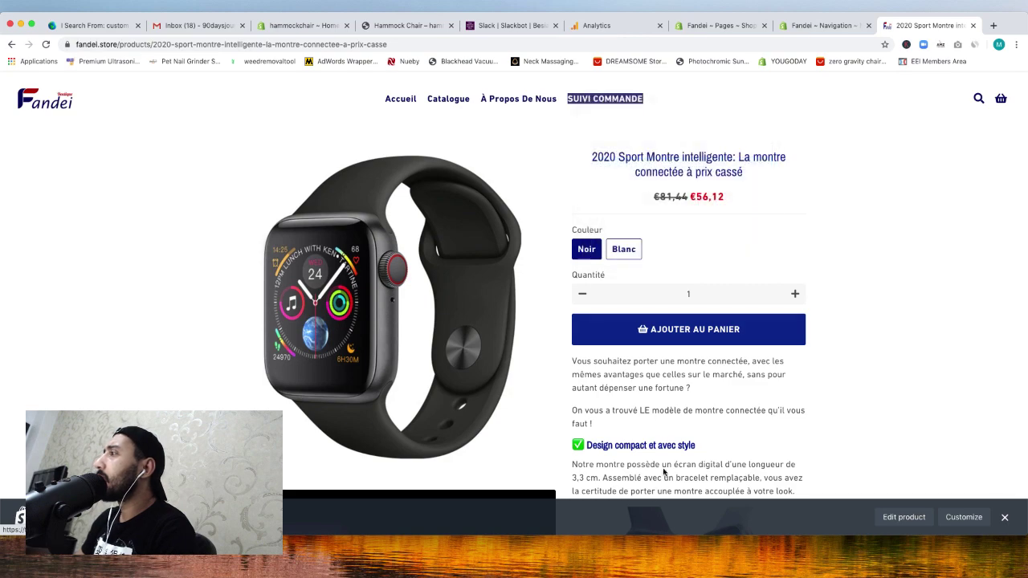
key(super+Tab)
key(super+grave)
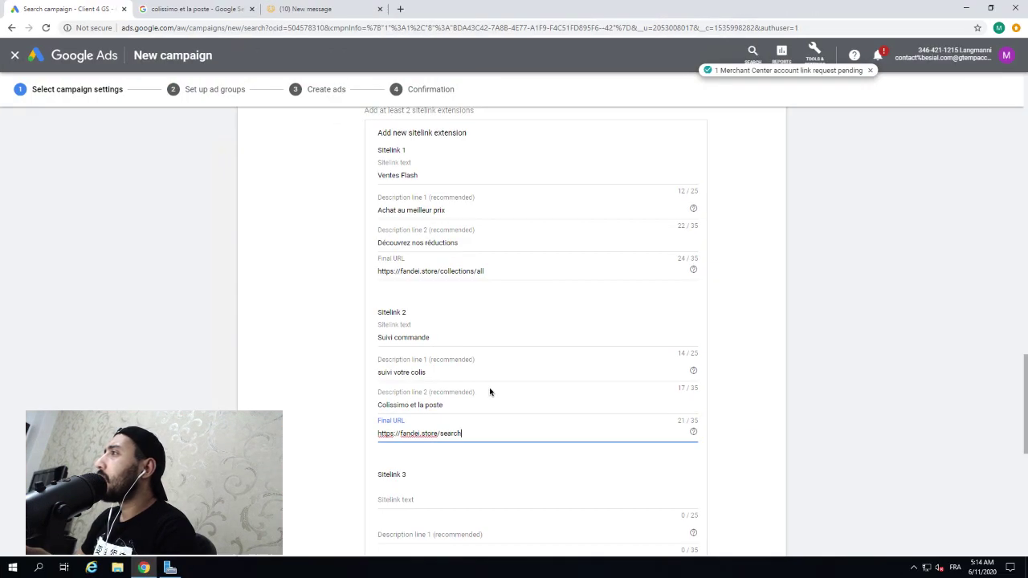
triple_click(454, 437)
right_click(455, 437)
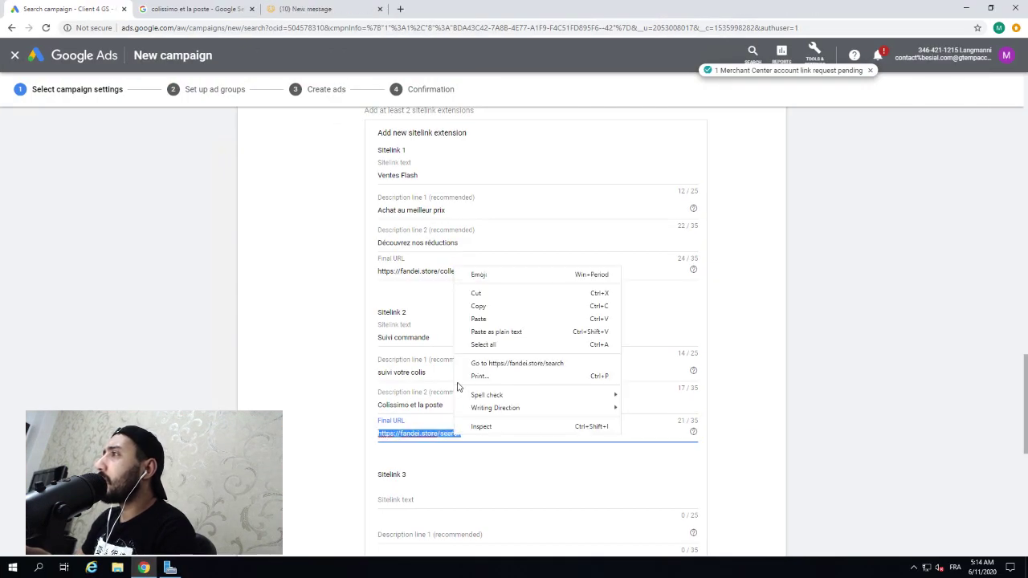
click(488, 321)
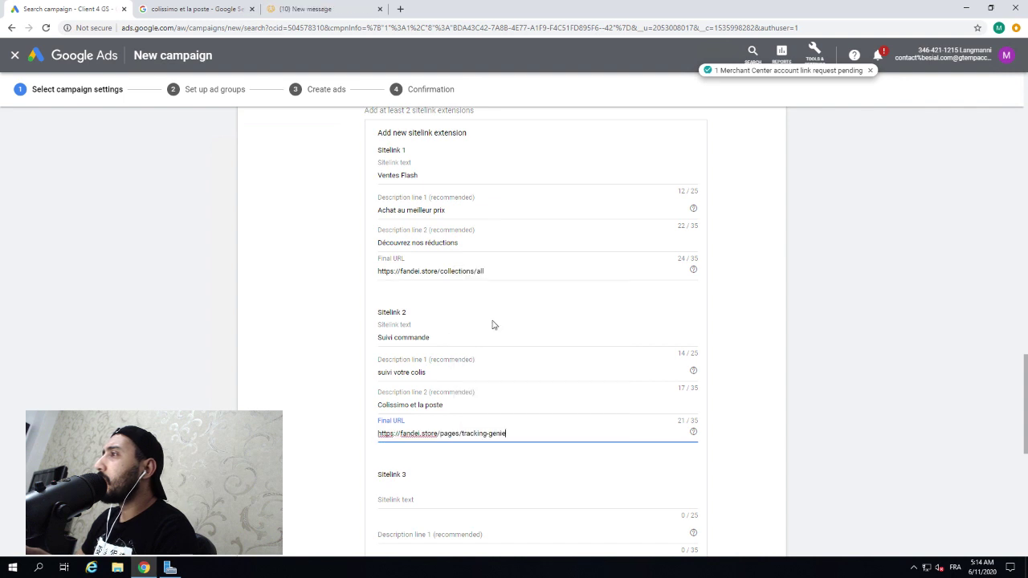
Step: Enter Contactez Nous as the sitelink text of Sitelink 3
scroll(440, 501, up, 1)
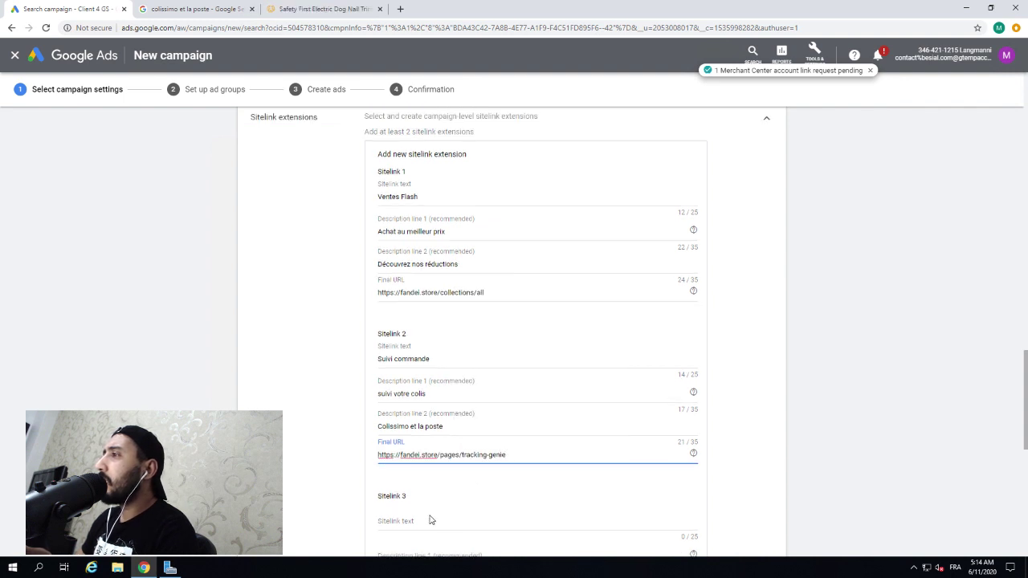
click(428, 520)
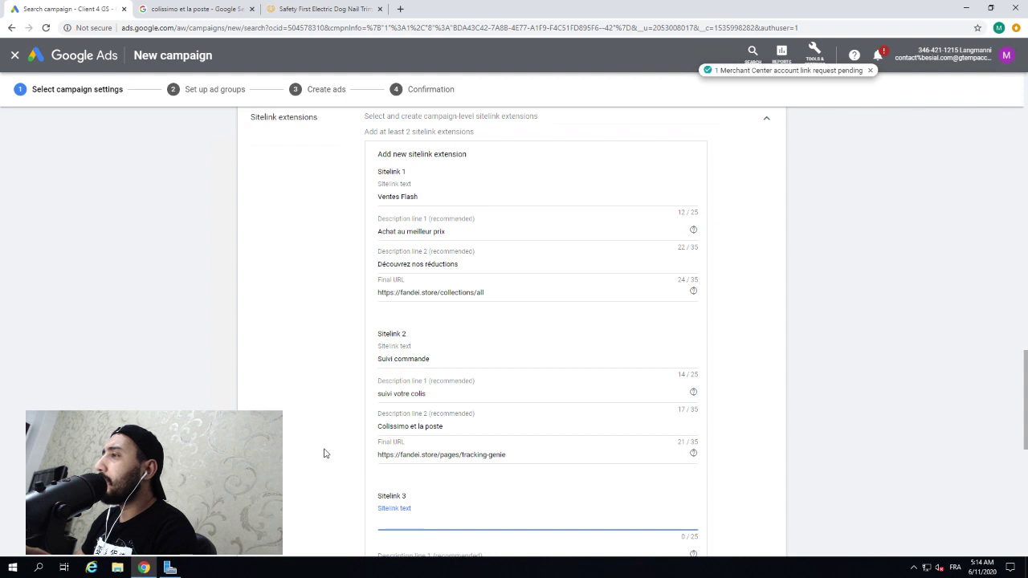
scroll(324, 452, down, 1)
scroll(320, 452, down, 1)
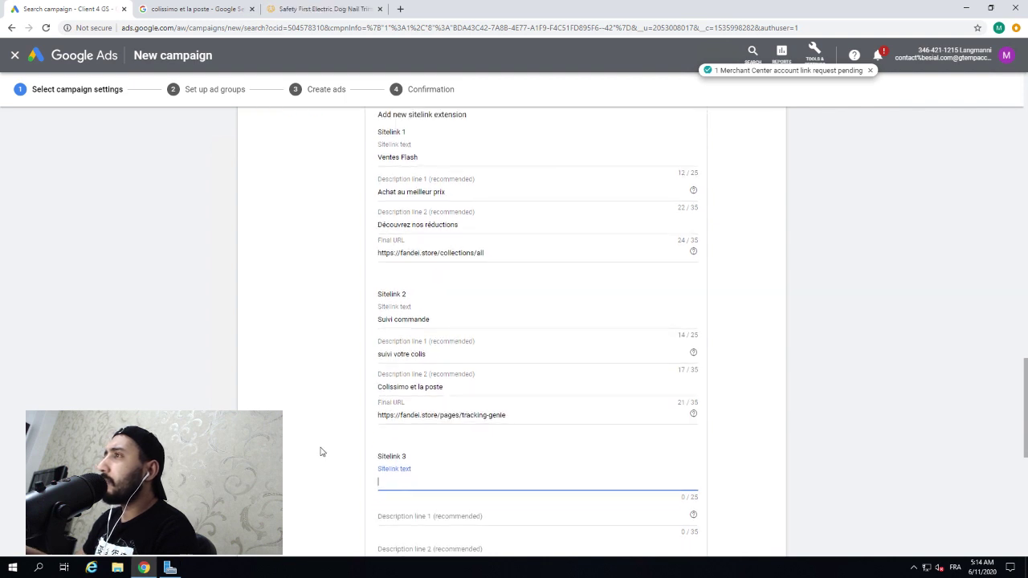
click(407, 481)
text(Co)
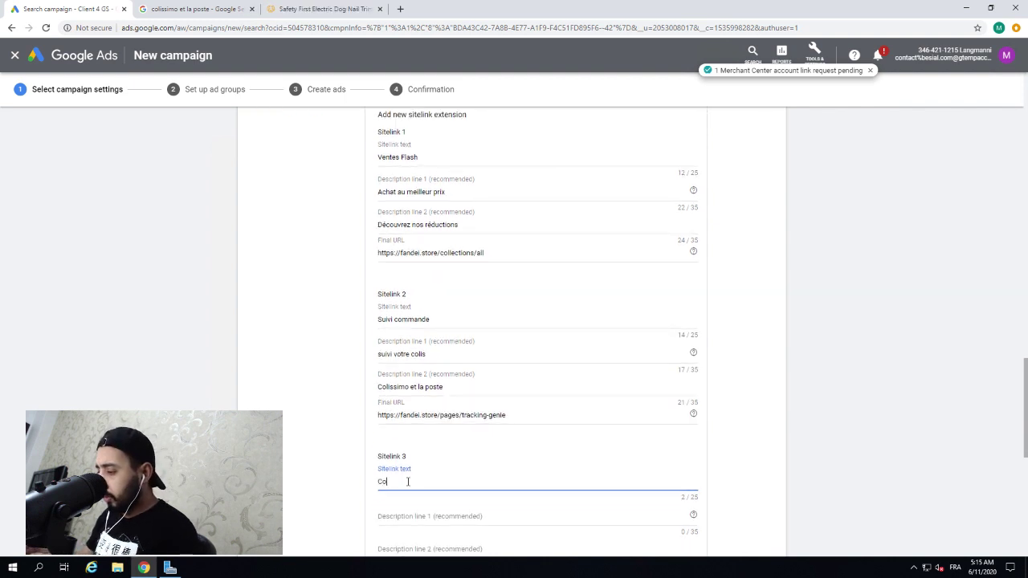
text(ntactez N)
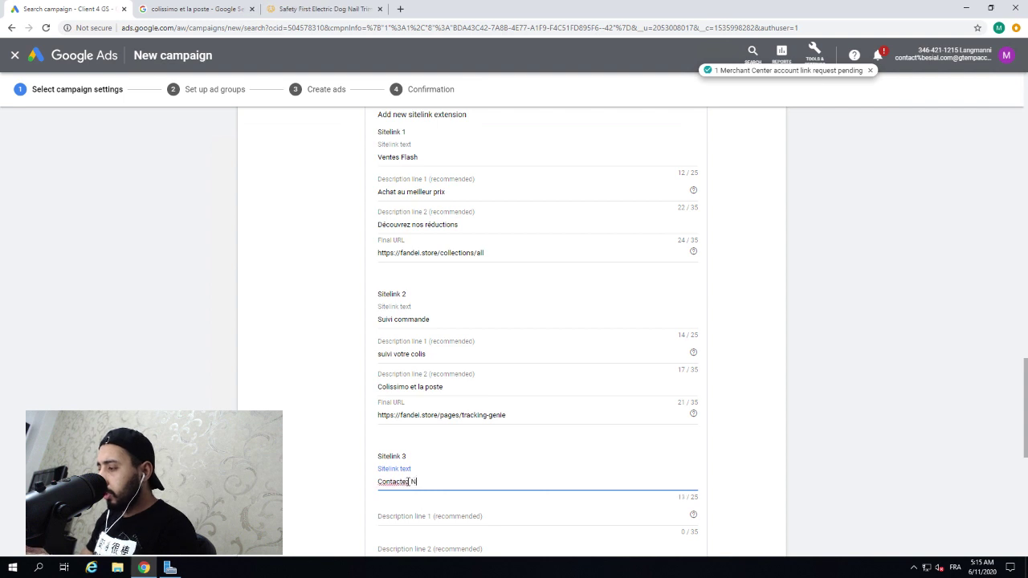
text(ous)
scroll(354, 465, down, 1)
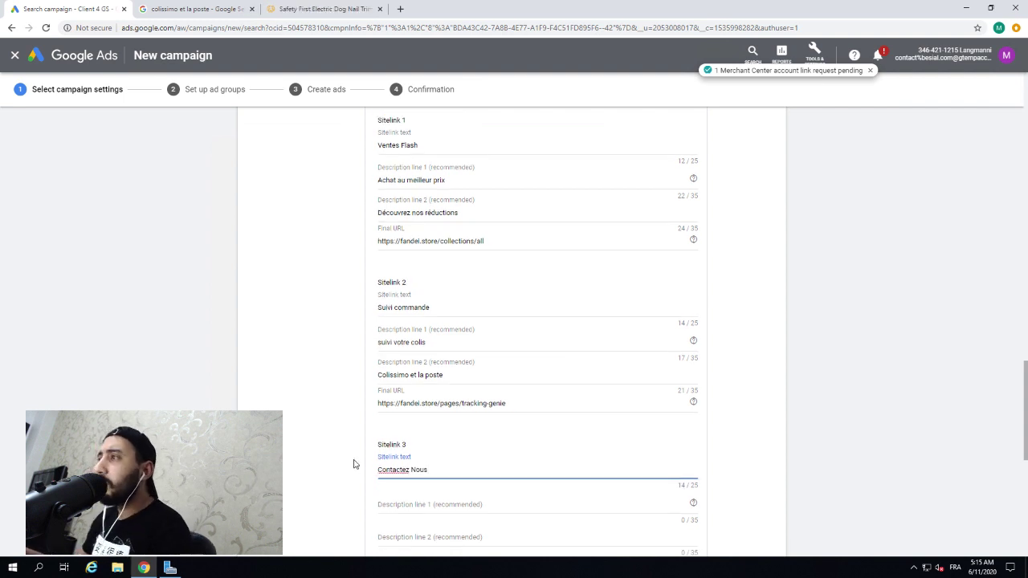
scroll(354, 465, down, 3)
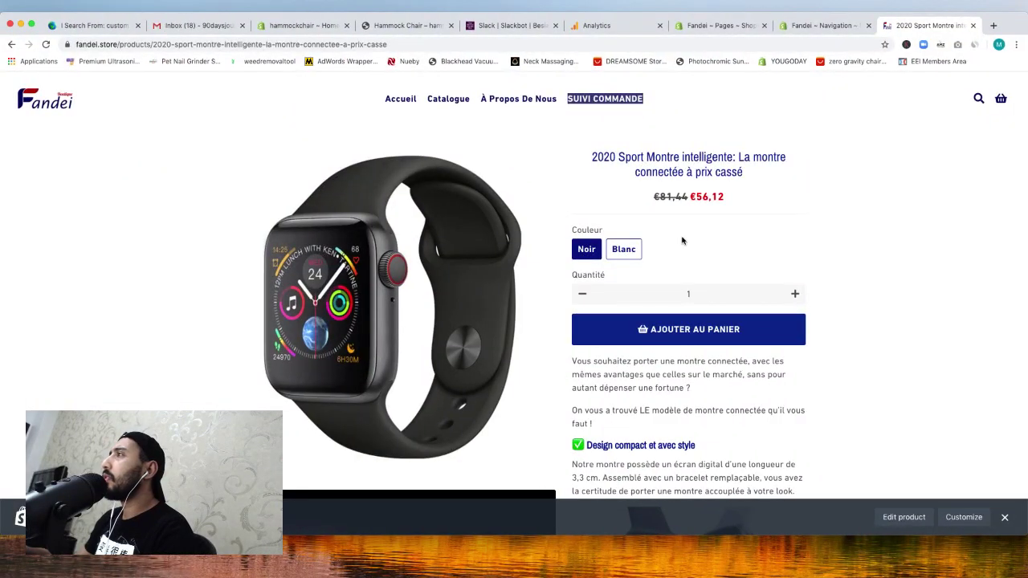
Step: Switch to the Fandei storefront and copy the link address of the Contactez Nous entry in the footer
scroll(560, 265, down, 20)
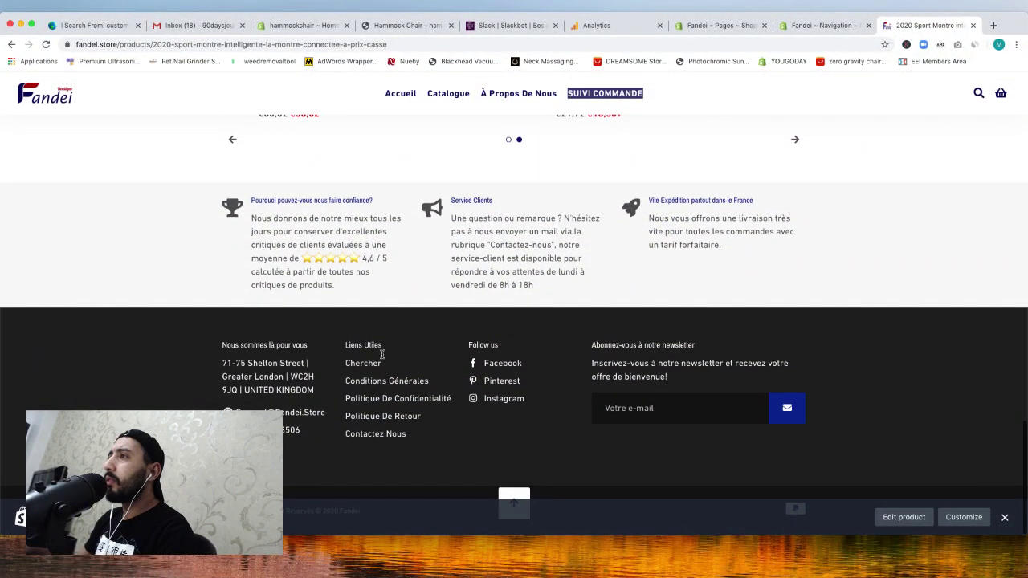
right_click(382, 440)
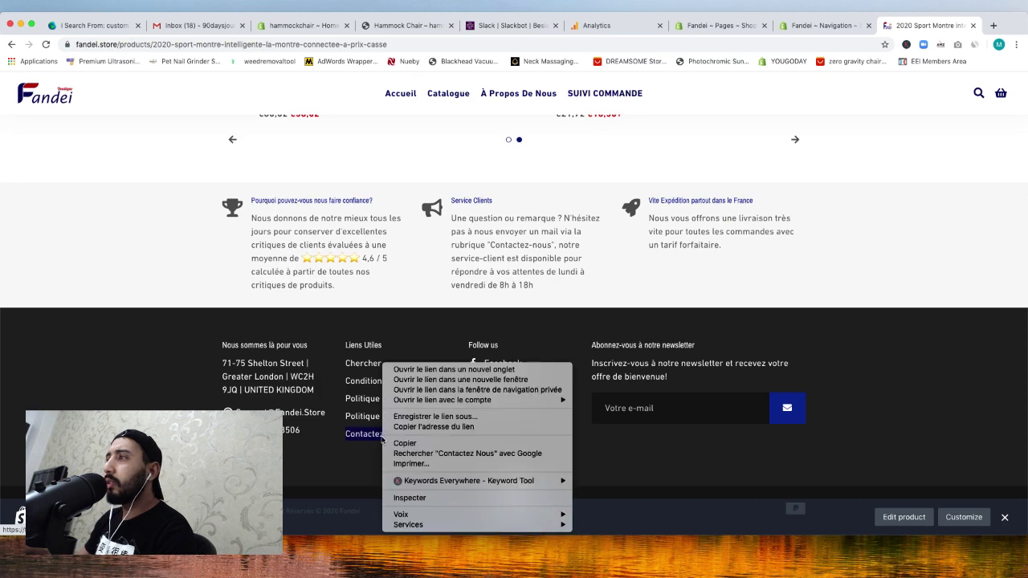
click(410, 425)
scroll(439, 400, up, 3)
scroll(440, 400, up, 1)
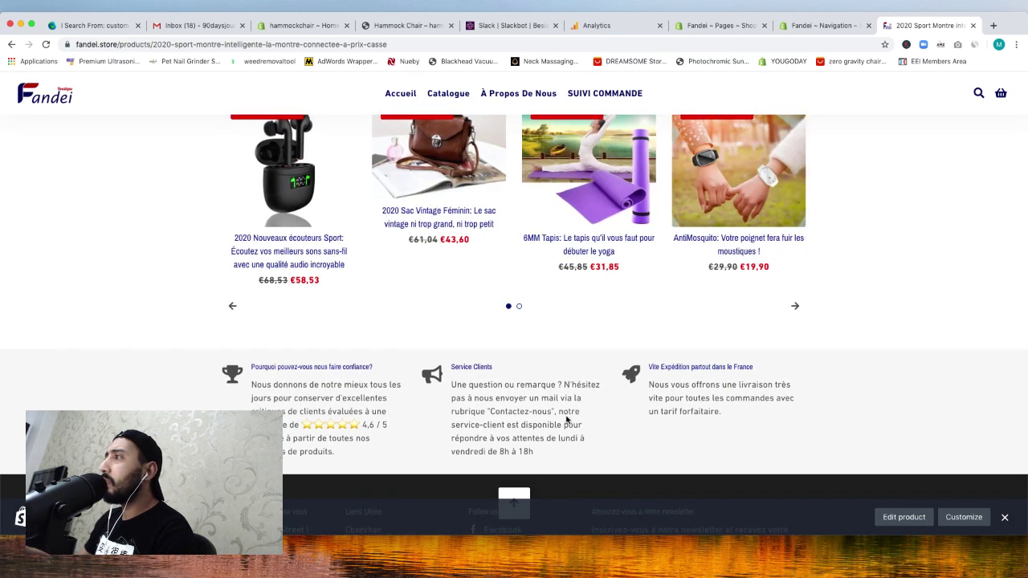
click(753, 560)
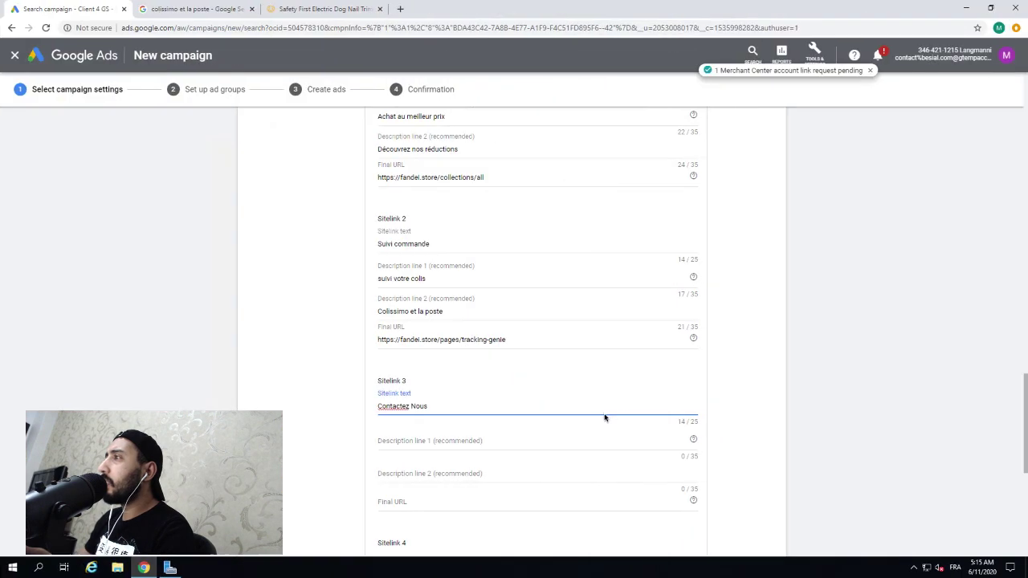
click(405, 500)
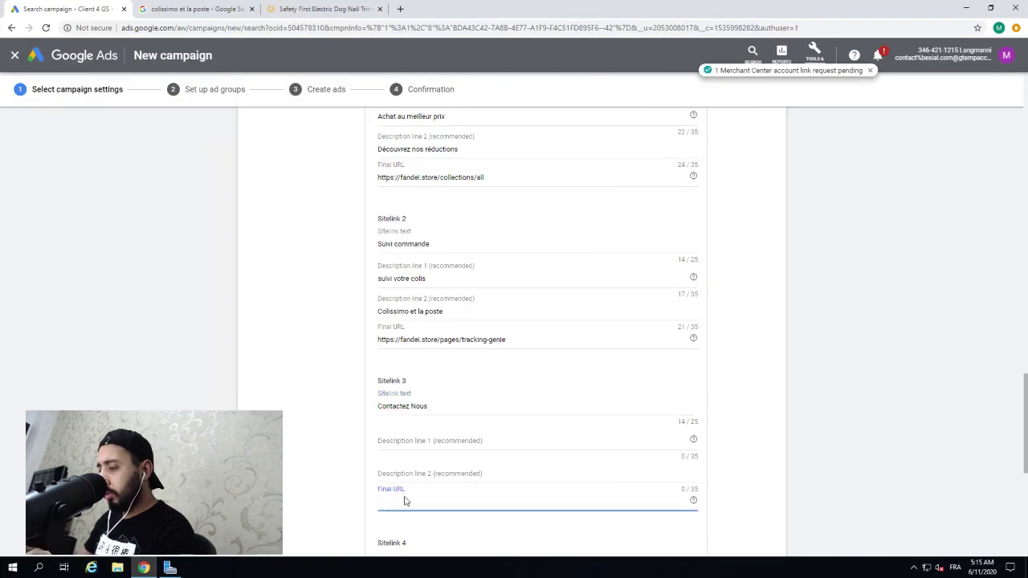
text(https://fandei.store/pages/contactez-nous)
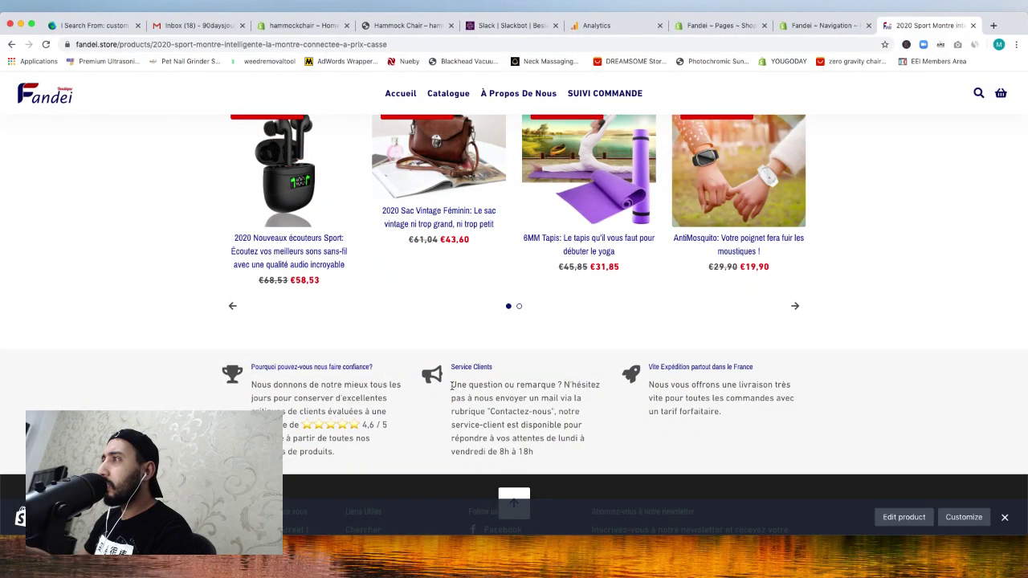
Step: Copy the storefront's Service Clients text from "Une question" through "Contactez-nous" into Sitelink 3's description line 1
drag(452, 386, 555, 409)
key(ctrl+c)
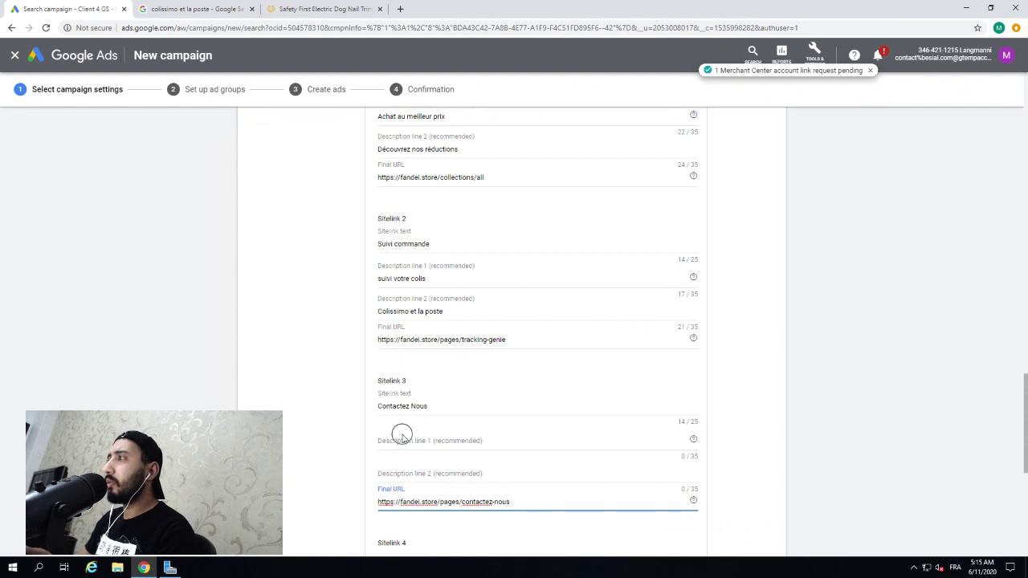
click(405, 438)
key(ctrl+v)
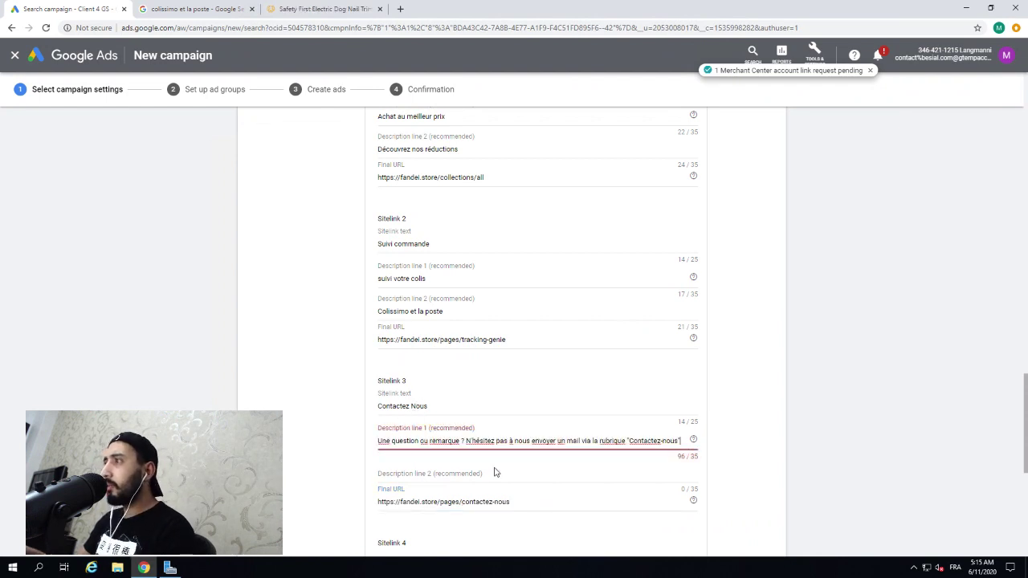
Step: Move the text after "Une question ou remarque ?" from Sitelink 3's description line 1 into description line 2
drag(464, 441, 703, 454)
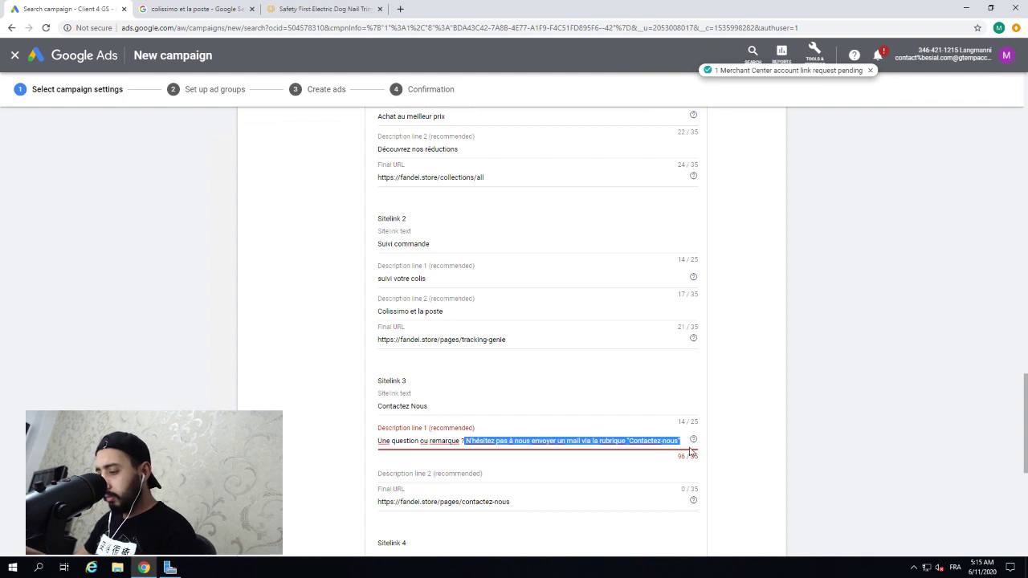
key(ctrl+x)
click(535, 471)
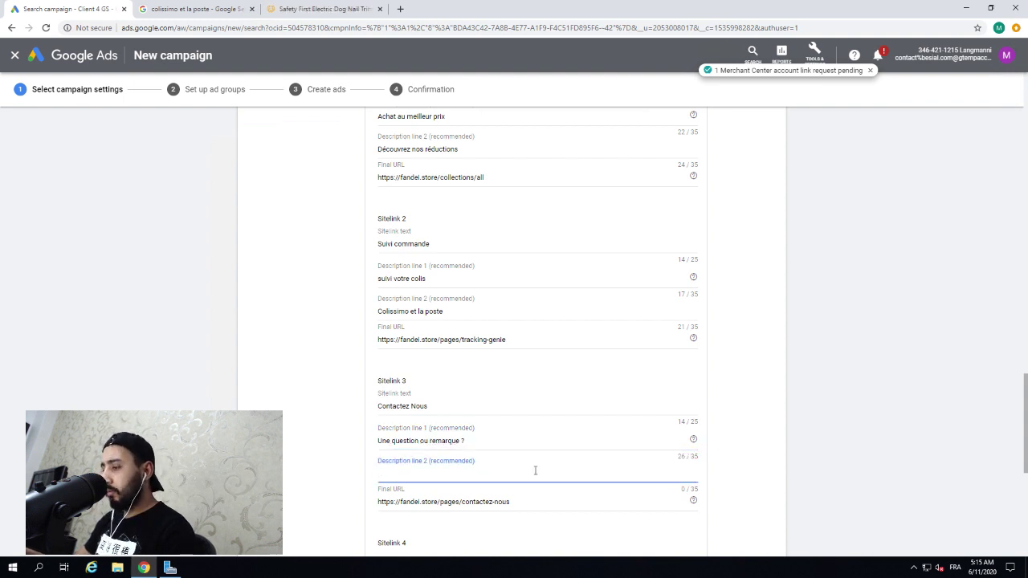
key(ctrl+v)
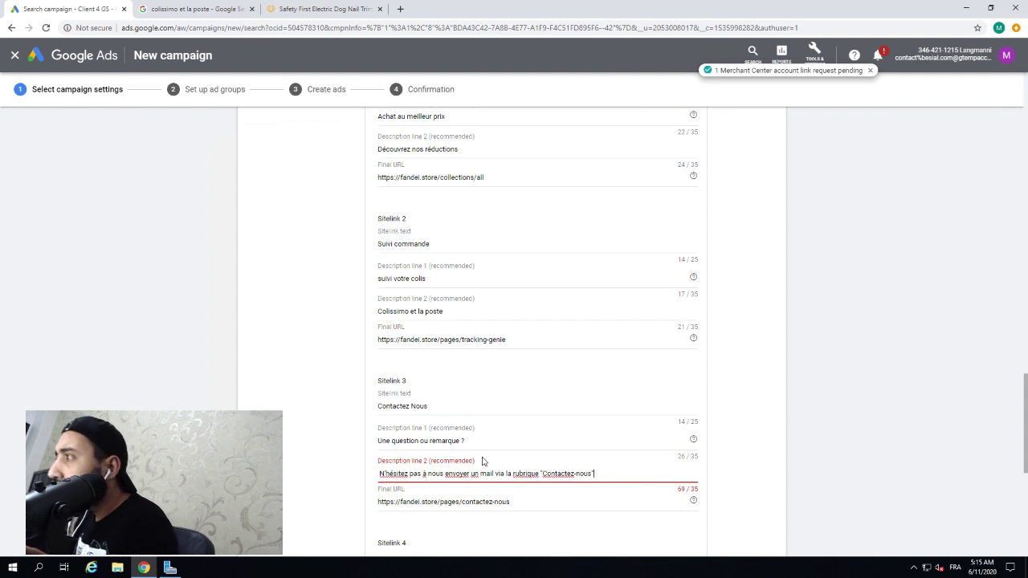
Step: Shorten Sitelink 3's description line 2 to "N'hésitez pas d'envoyer un mail" and save the sitelink extensions
click(527, 475)
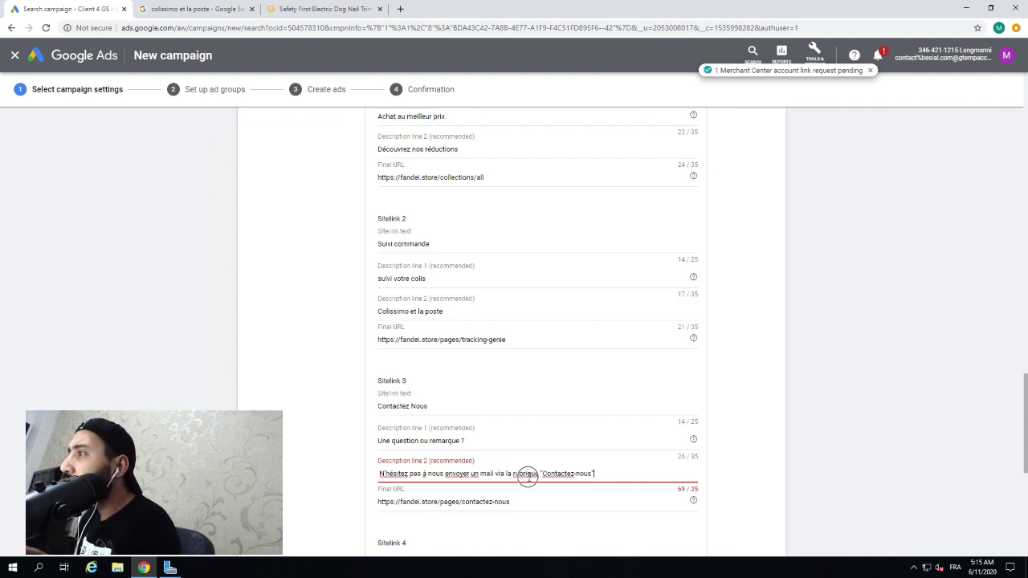
drag(527, 474, 620, 486)
key(BackSpace)
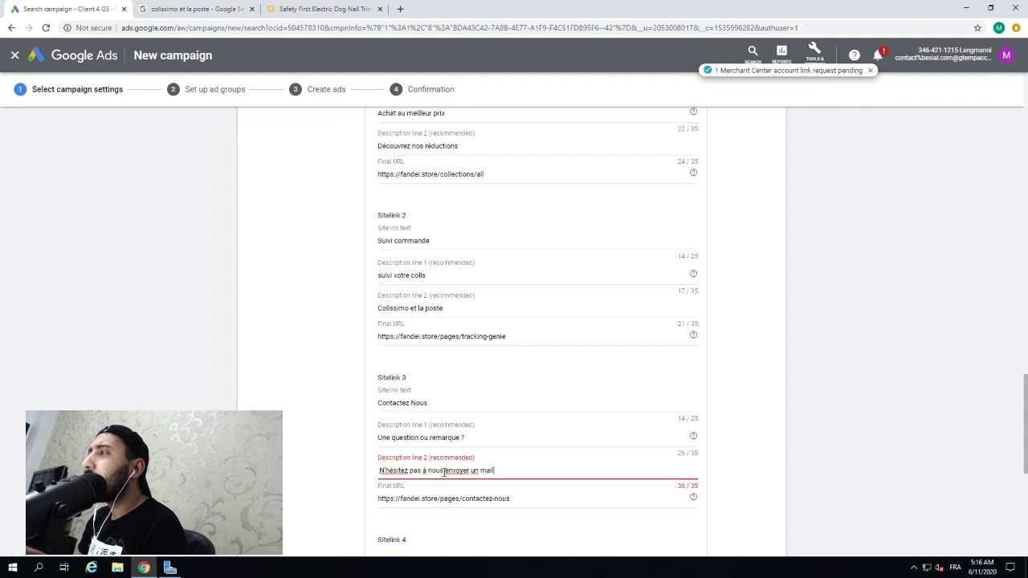
drag(444, 473, 422, 472)
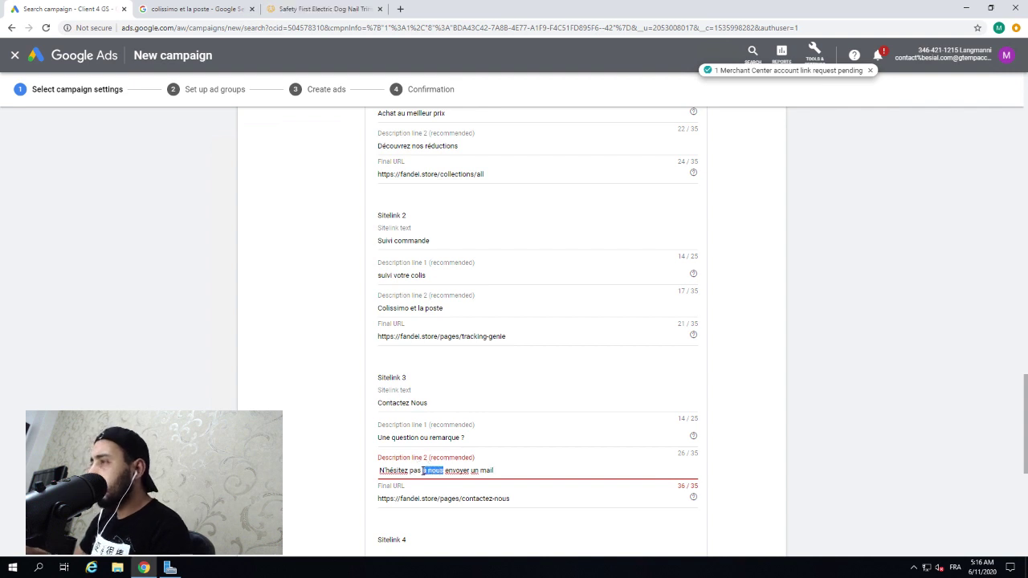
key(BackSpace)
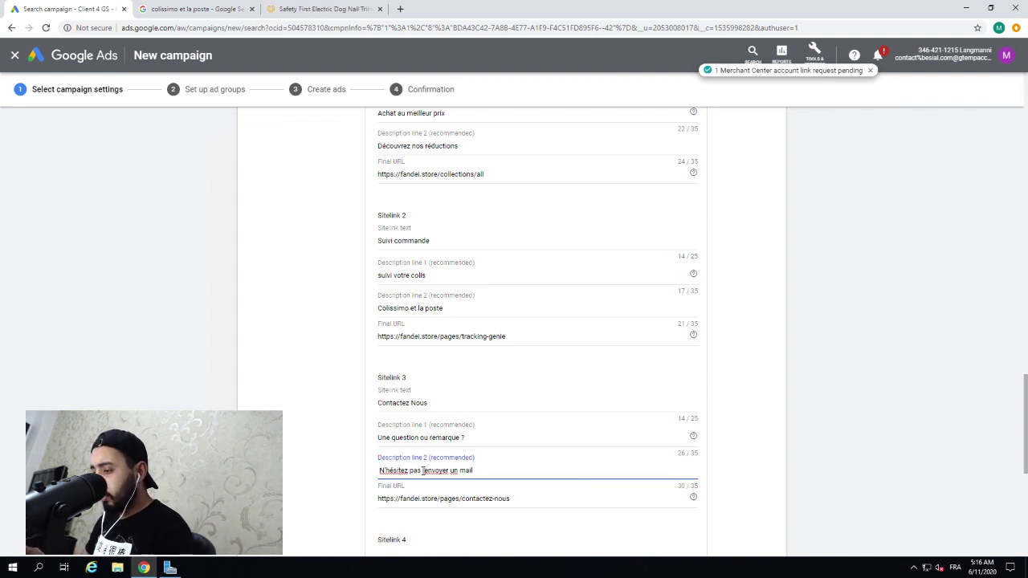
text(d')
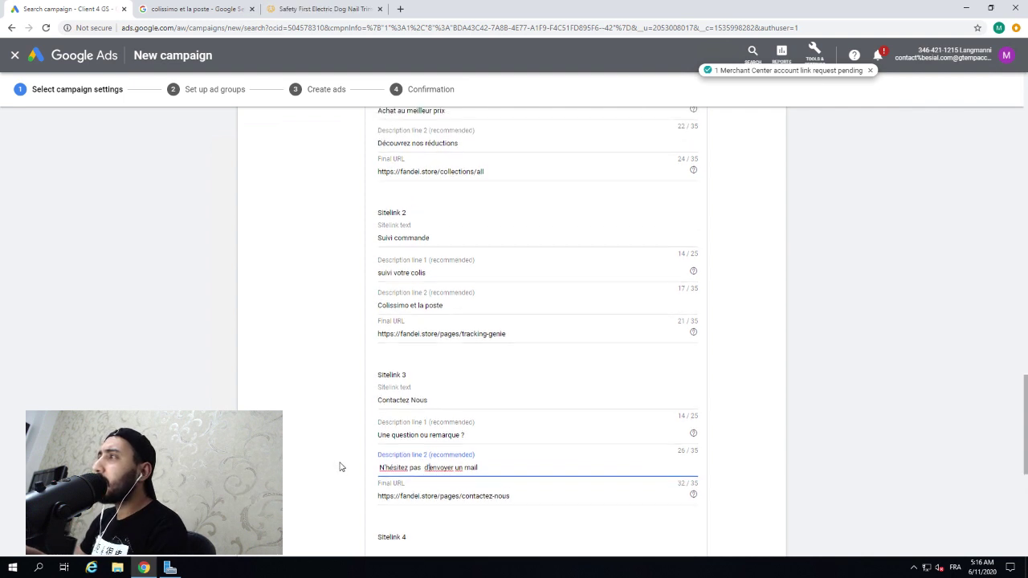
scroll(340, 466, down, 5)
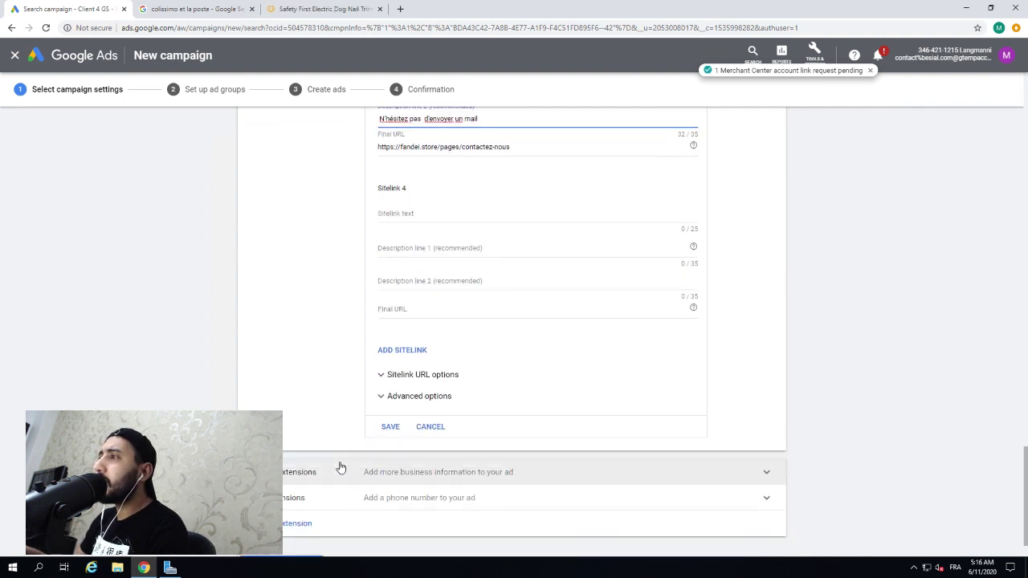
click(390, 375)
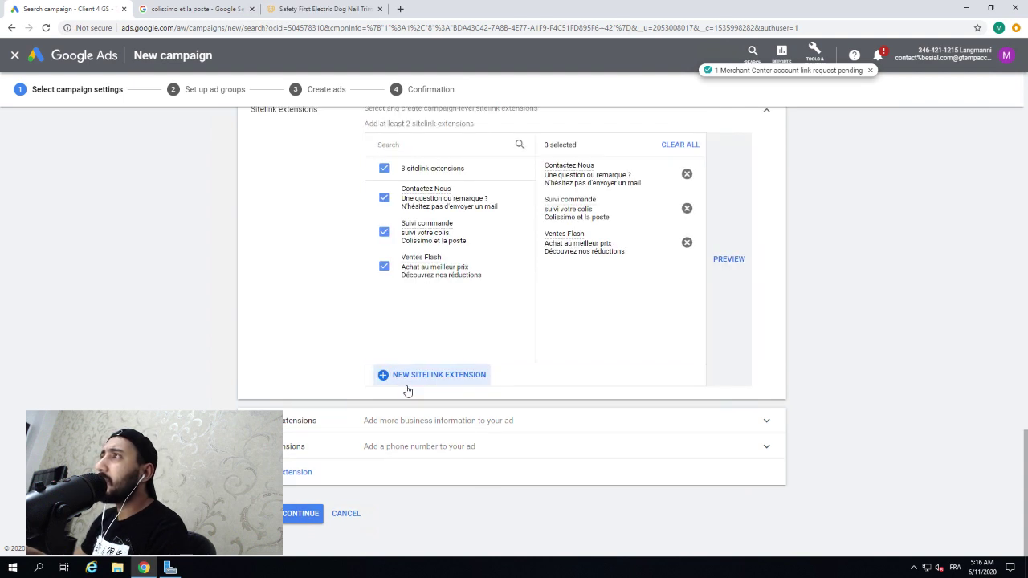
Step: Start a new campaign-level callout extension and enter Ventes Flash as callout text 1
click(391, 423)
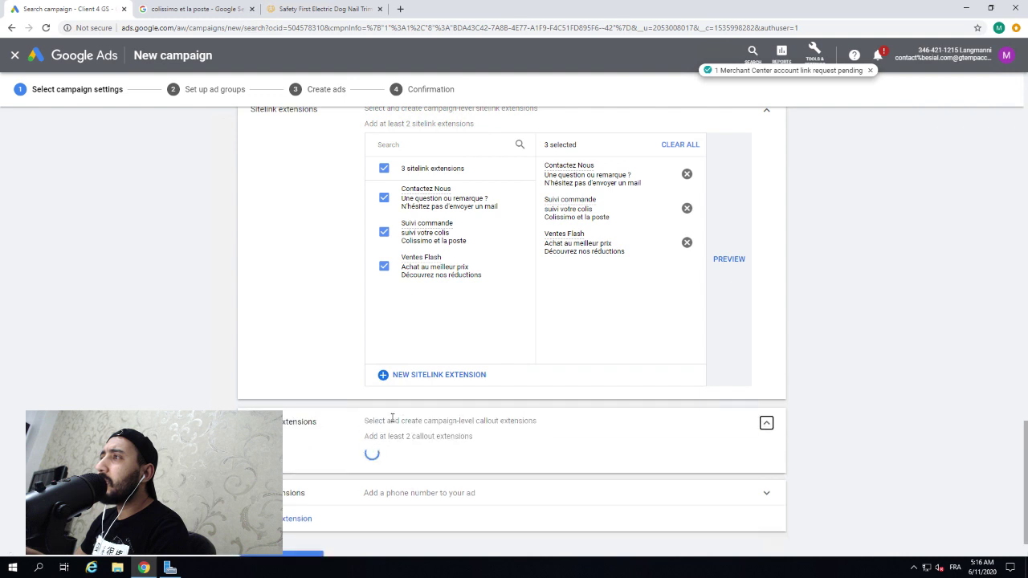
scroll(356, 415, down, 3)
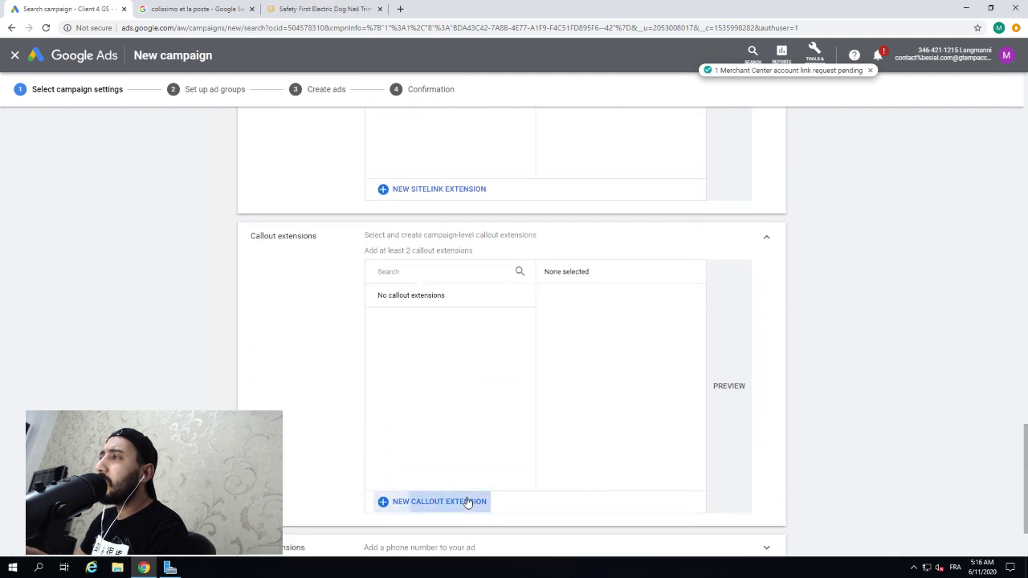
click(471, 502)
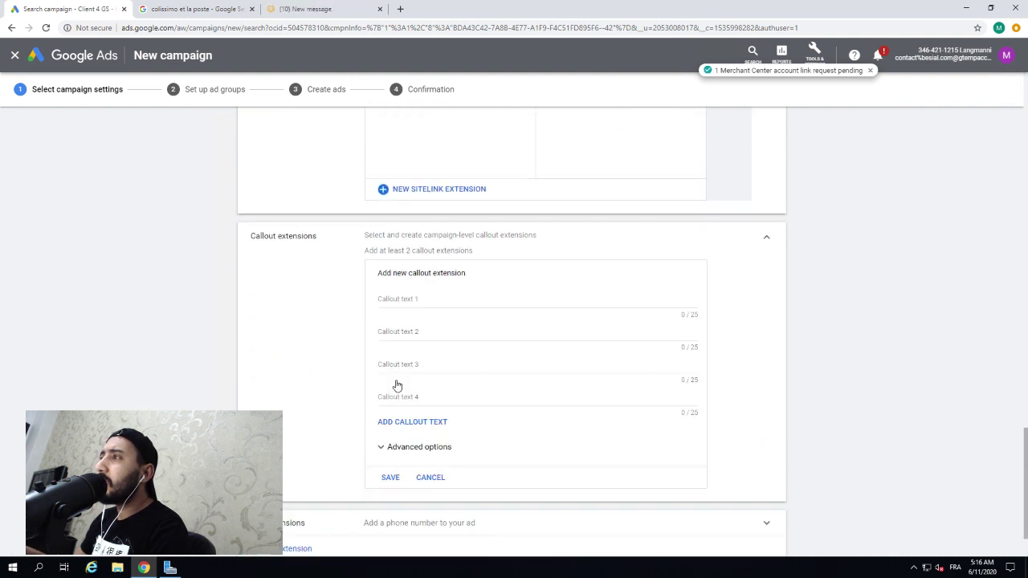
click(392, 299)
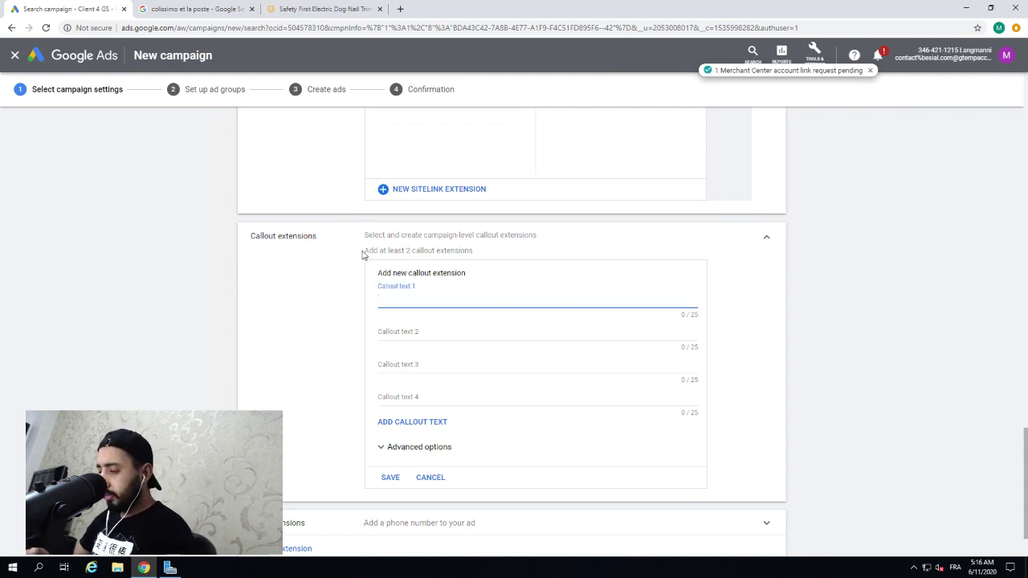
text(Vente )
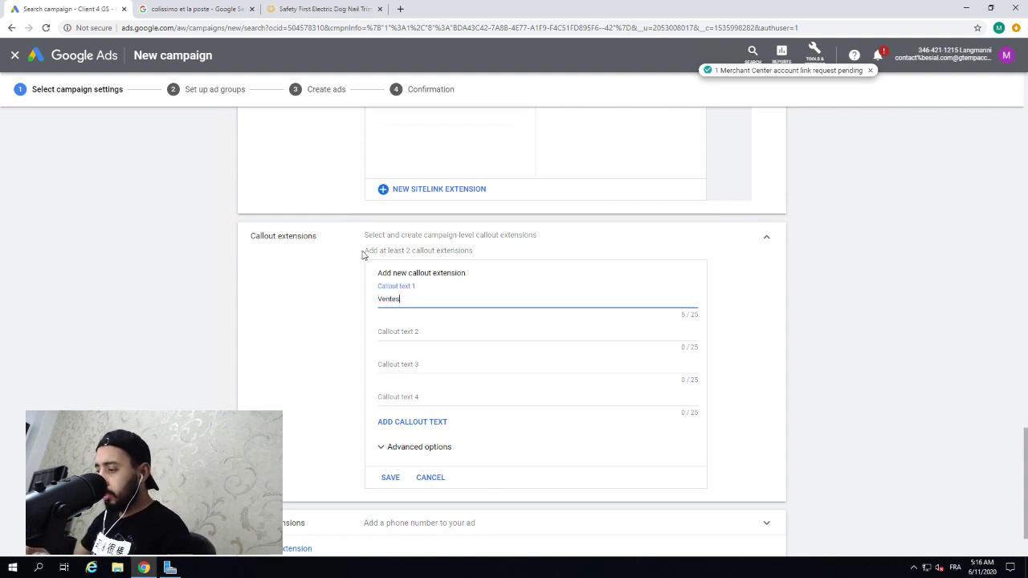
text( Flash)
Step: Enter Bons Plans as callout text 2
click(406, 329)
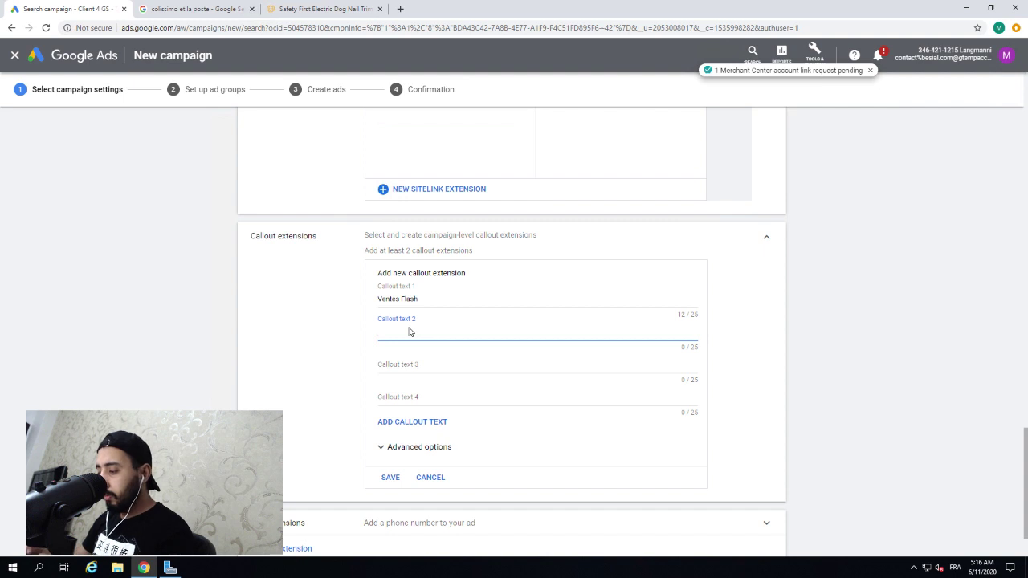
text(ns Pl)
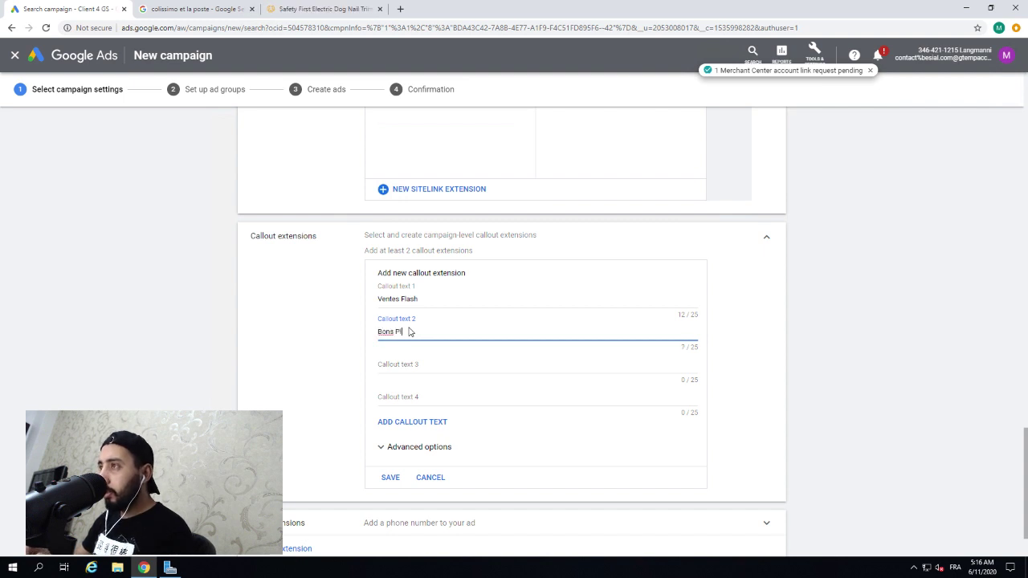
text(ans)
Step: On the Fandei smartwatch product page, find the free delivery promise and copy the words "Livraison offerte"
click(414, 365)
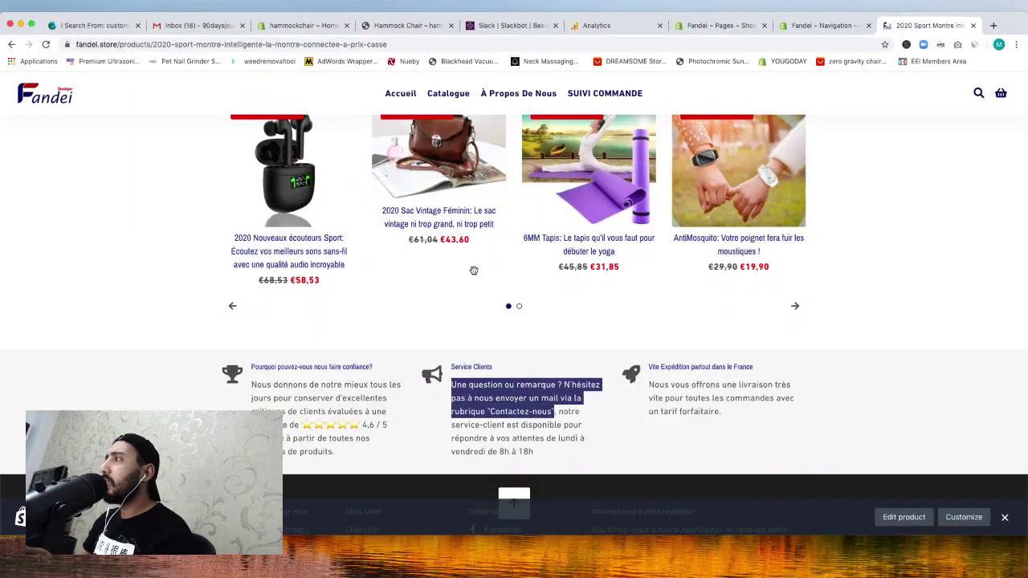
scroll(474, 274, up, 5)
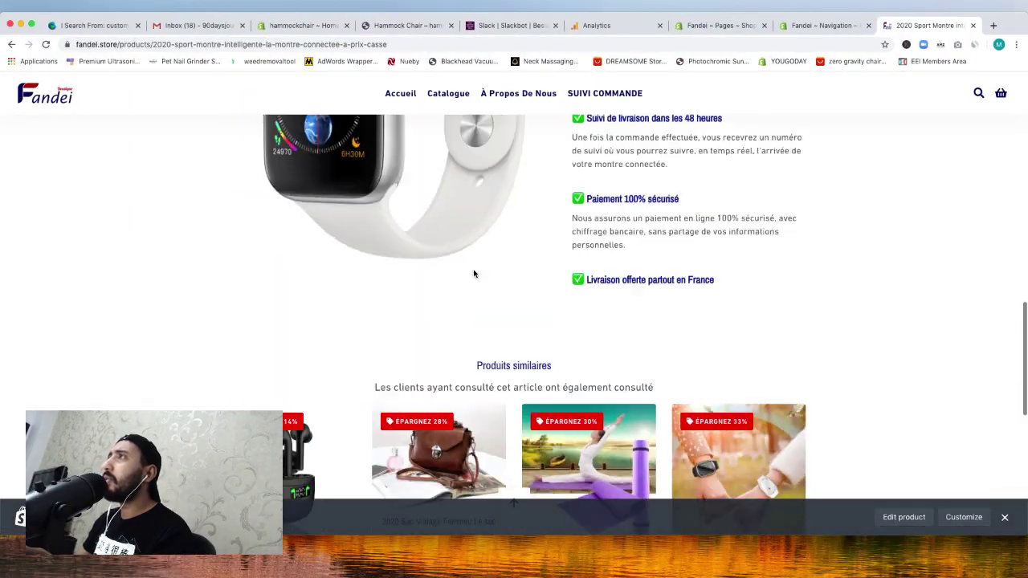
scroll(474, 274, up, 5)
scroll(474, 274, down, 15)
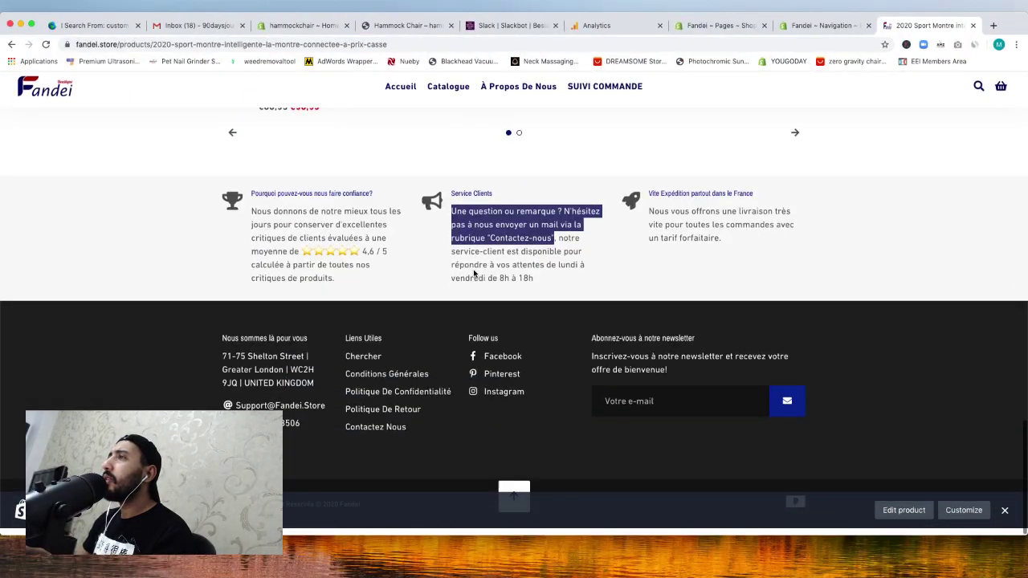
click(397, 265)
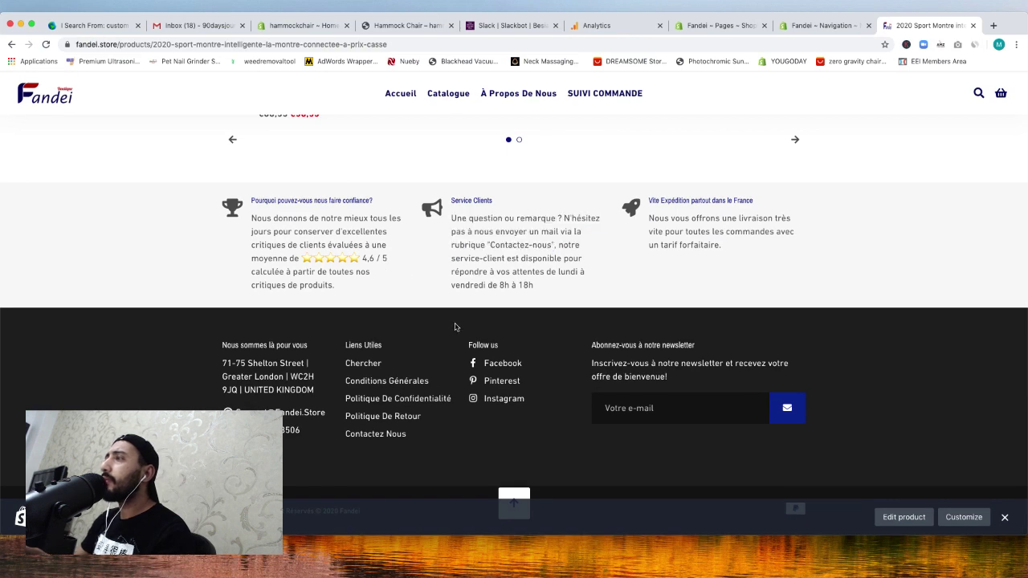
scroll(506, 383, up, 1)
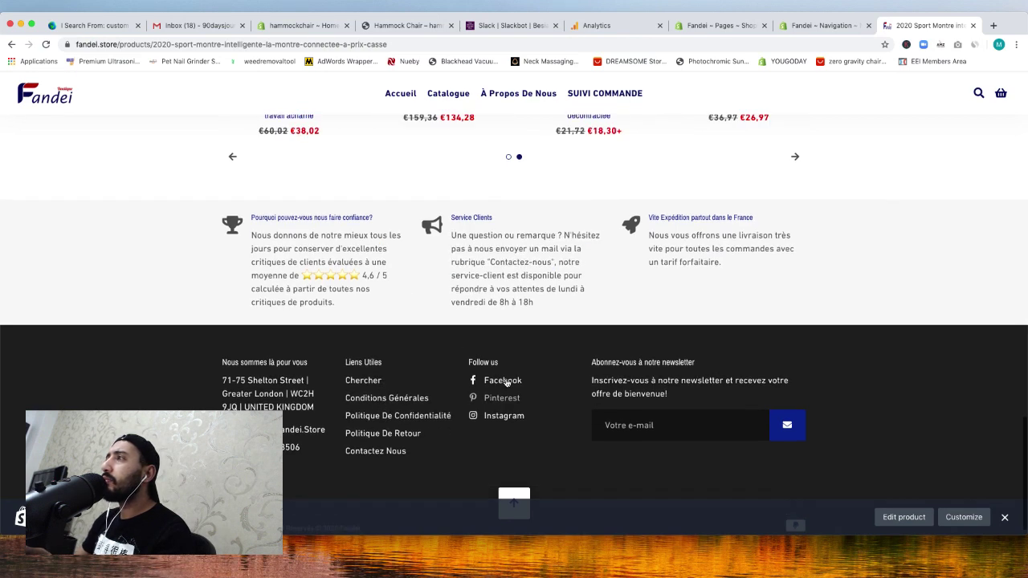
scroll(506, 383, up, 5)
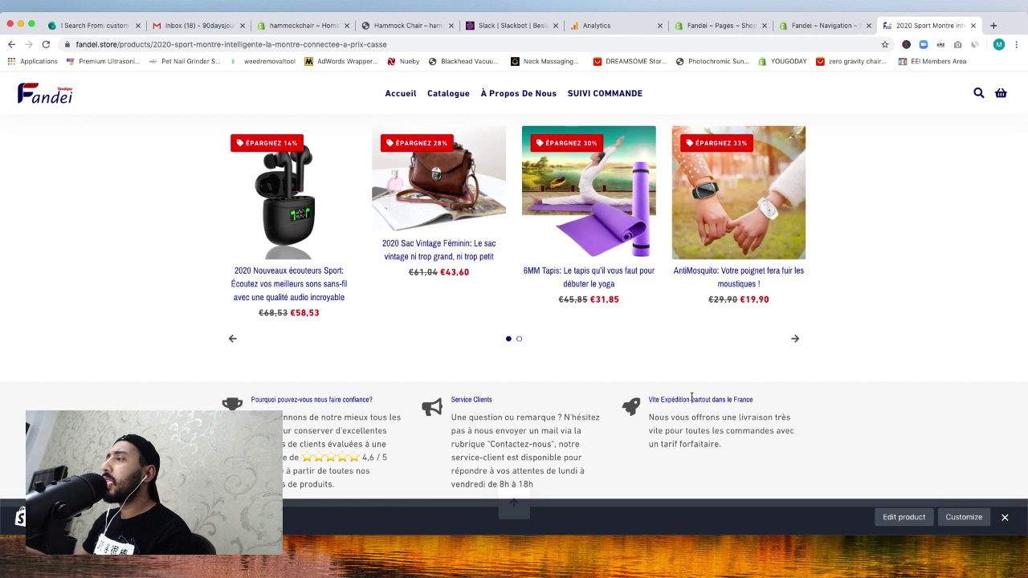
scroll(692, 397, up, 10)
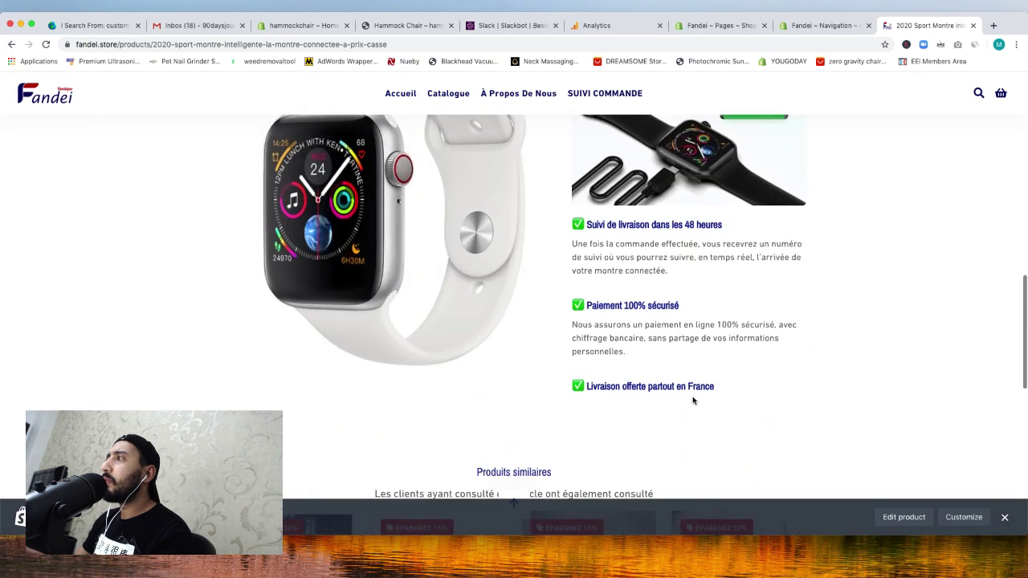
drag(647, 388, 586, 388)
key(super+c)
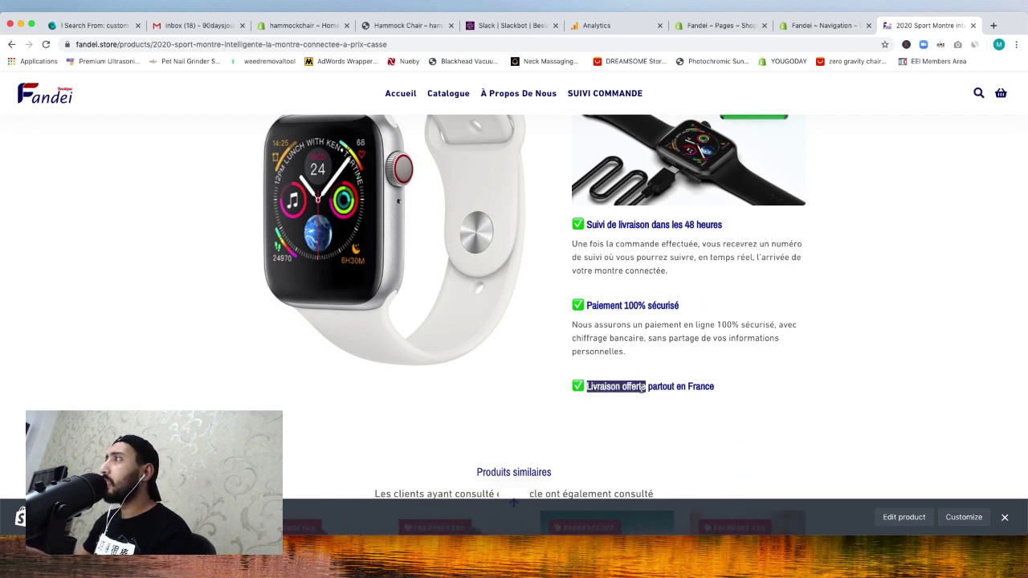
Step: Return to Google Ads in the GS Mcc remote desktop session and paste "Livraison offerte" as callout text 3
click(718, 566)
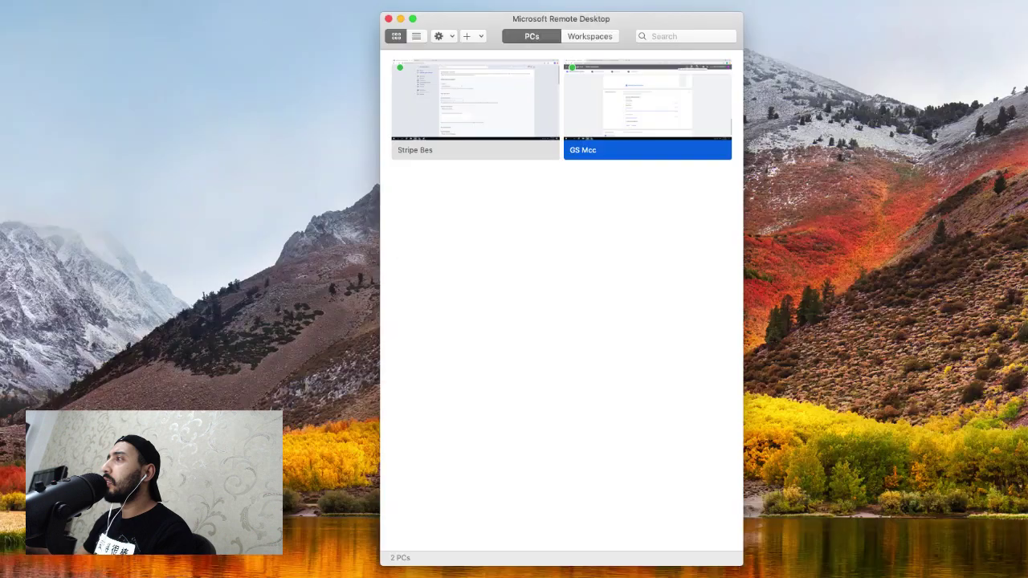
double_click(647, 140)
right_click(434, 365)
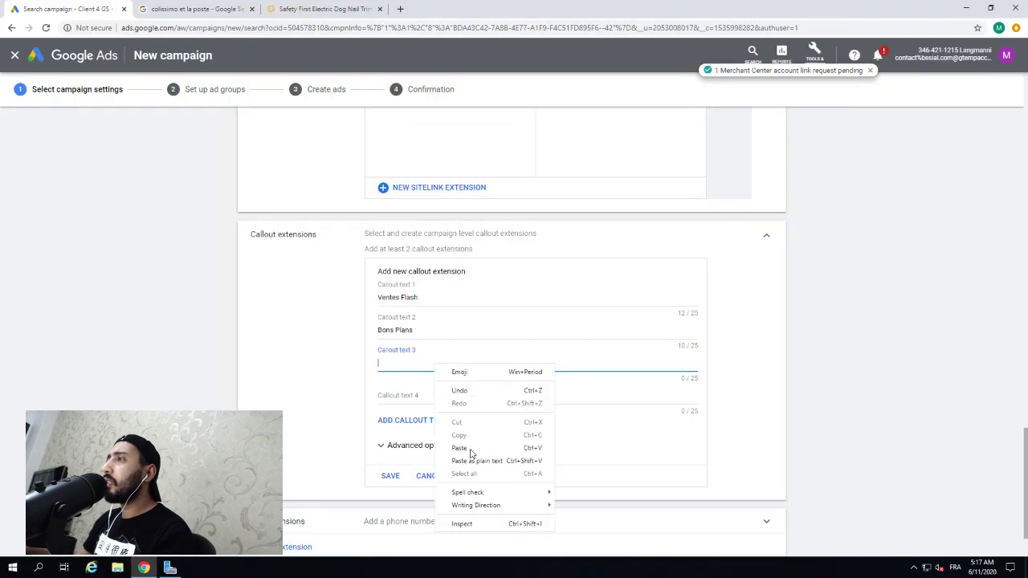
click(462, 452)
click(415, 399)
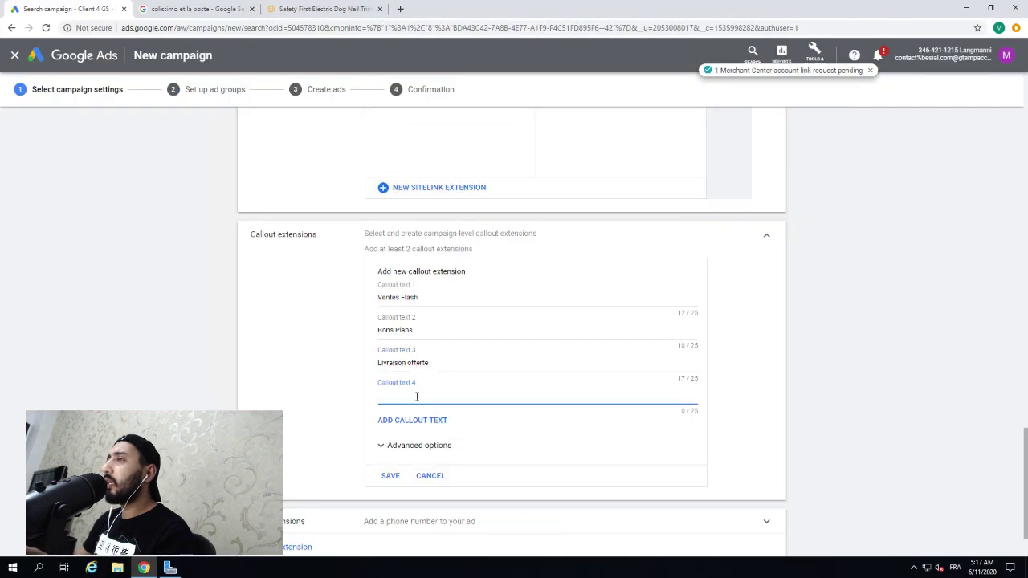
text(-u)
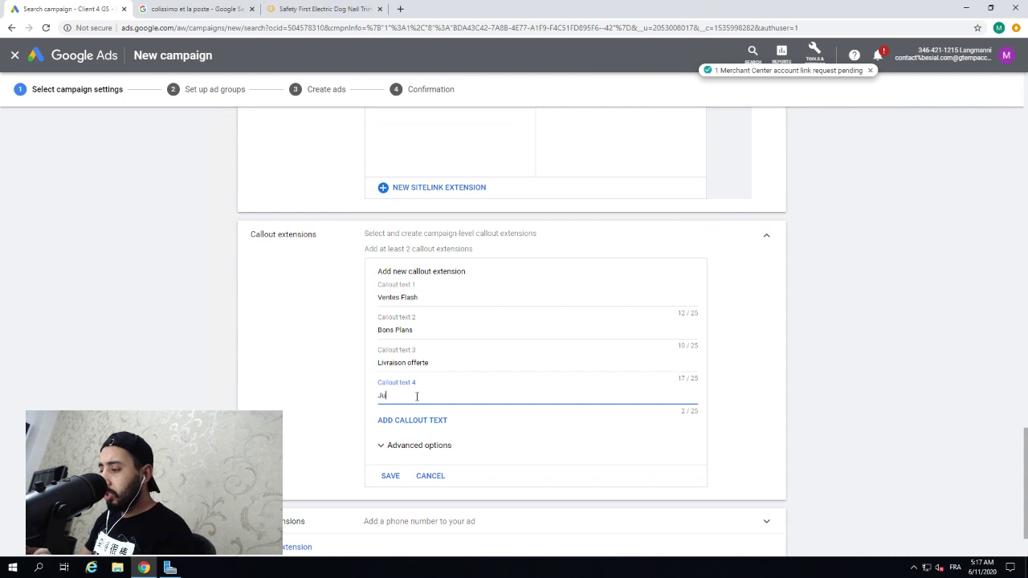
text(squ)
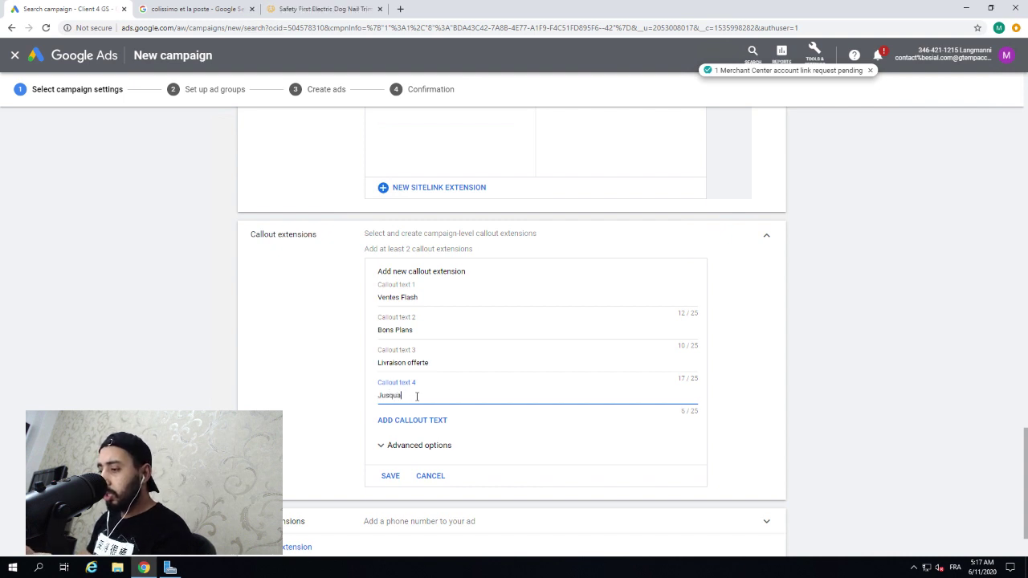
text(a'a)
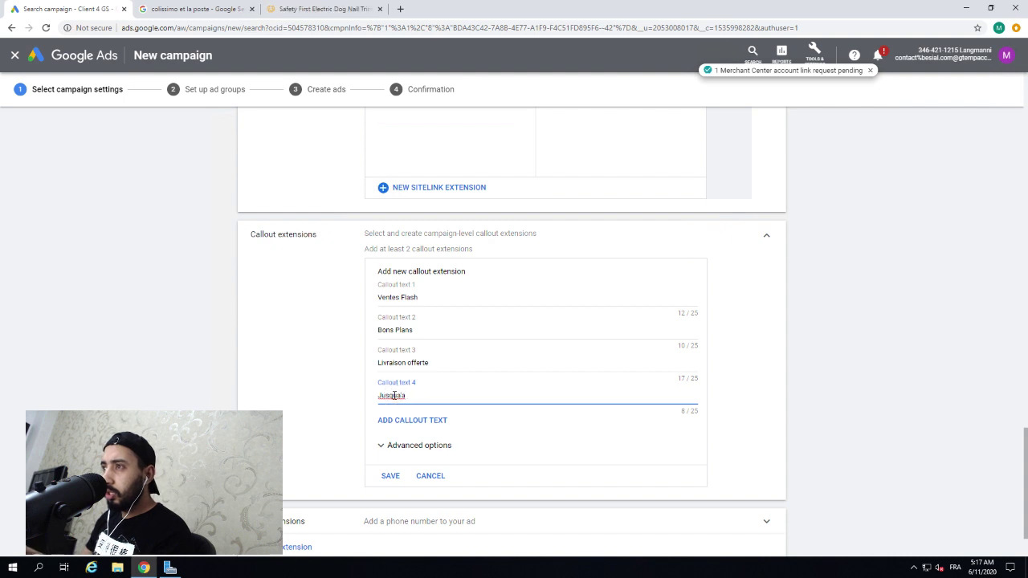
right_click(394, 395)
click(383, 396)
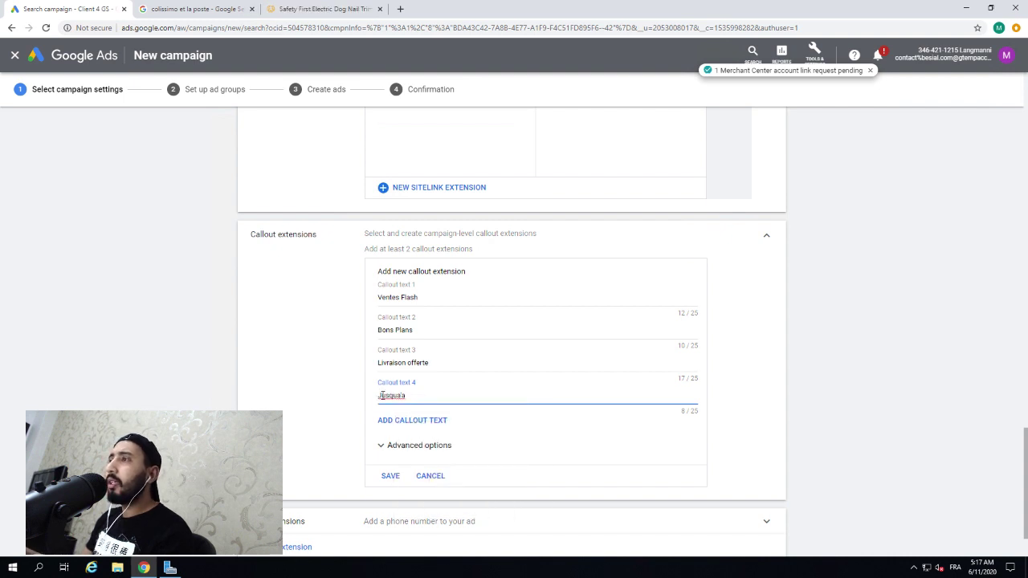
double_click(382, 395)
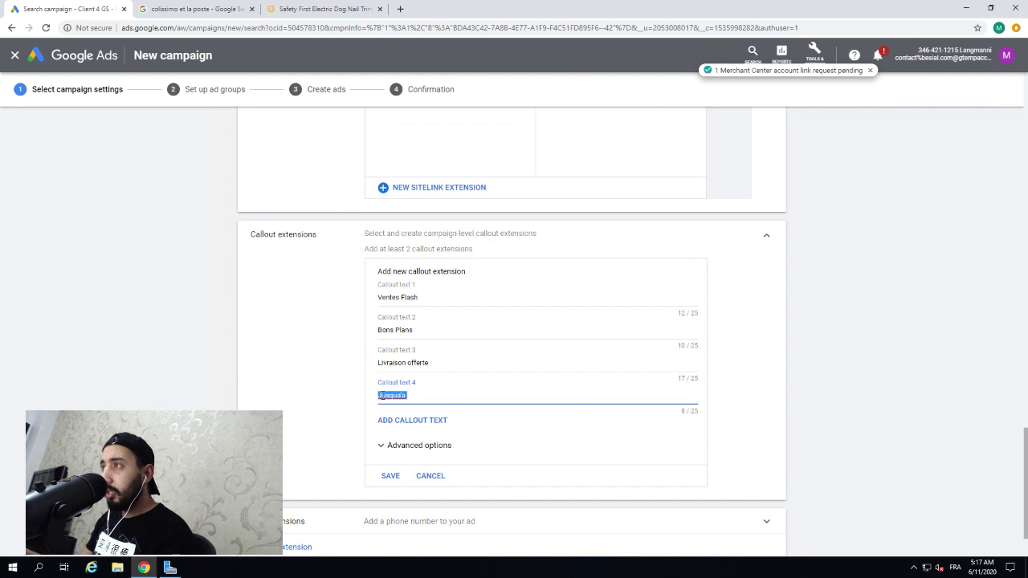
key(BackSpace)
Step: Search Google for "Jusqua'a 70% de redictions" to check the French wording of the discount phrase
click(199, 9)
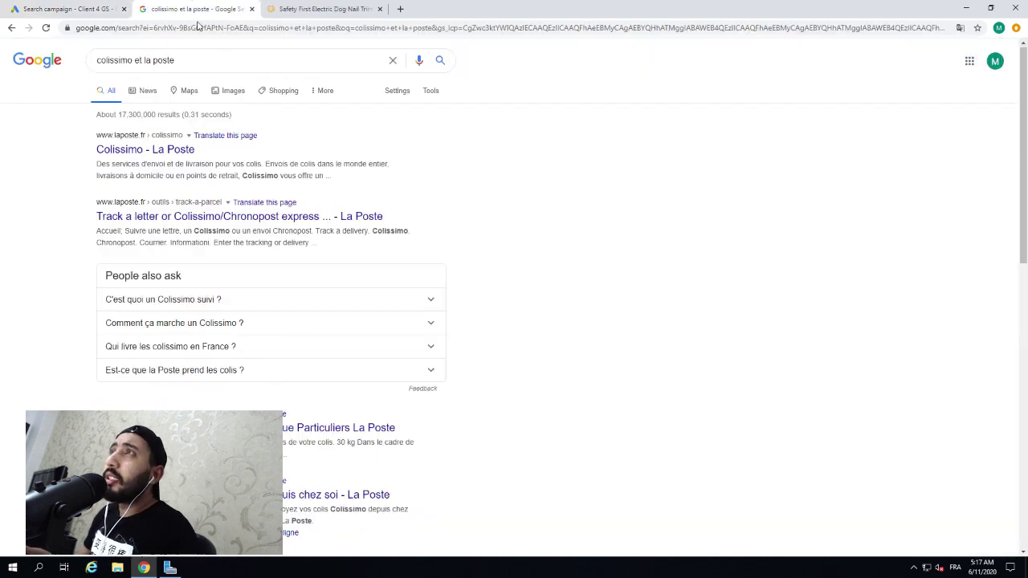
triple_click(212, 57)
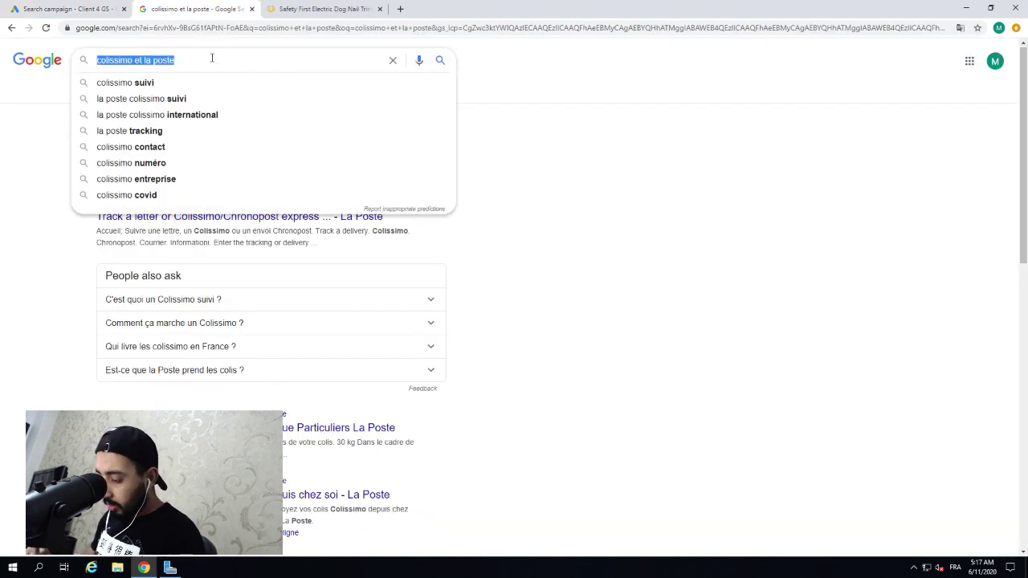
text(Jusqua'a)
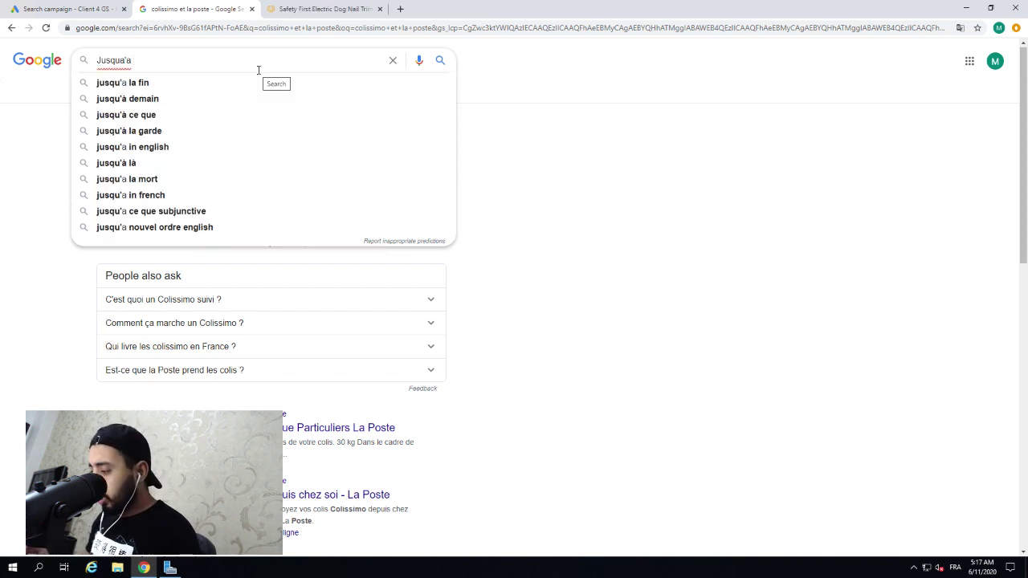
text( 70%)
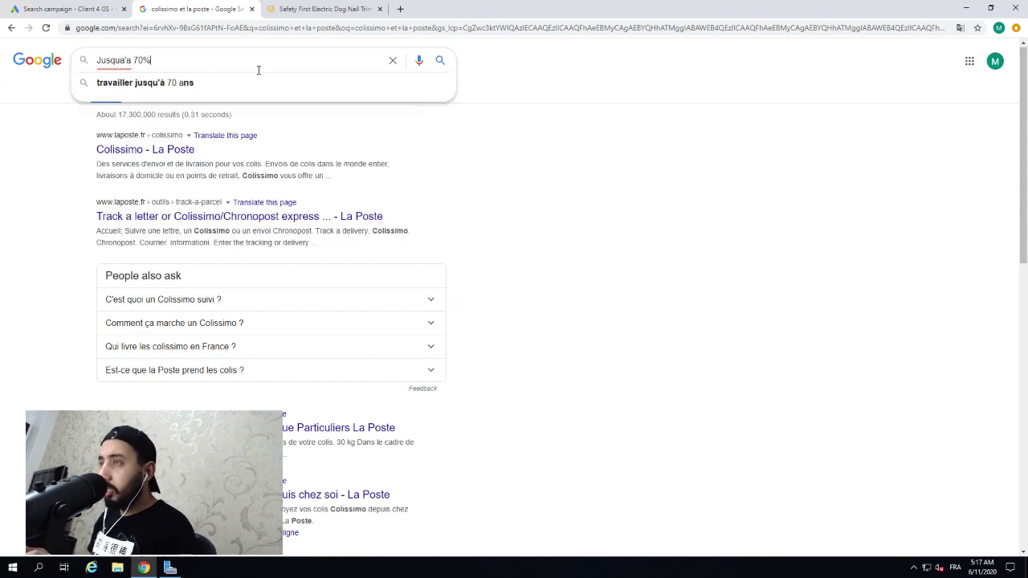
text( de re)
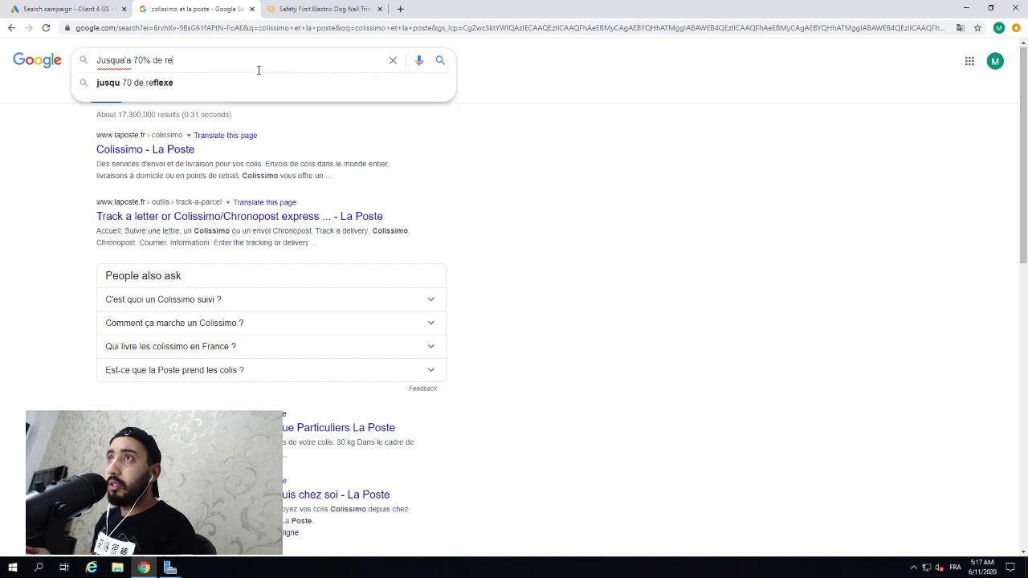
text(dictions)
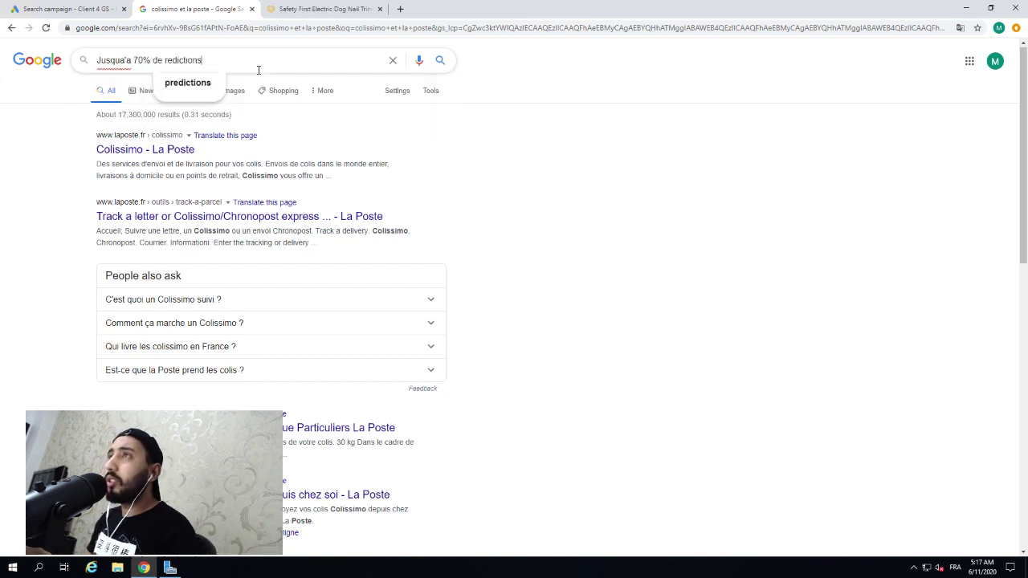
key(Return)
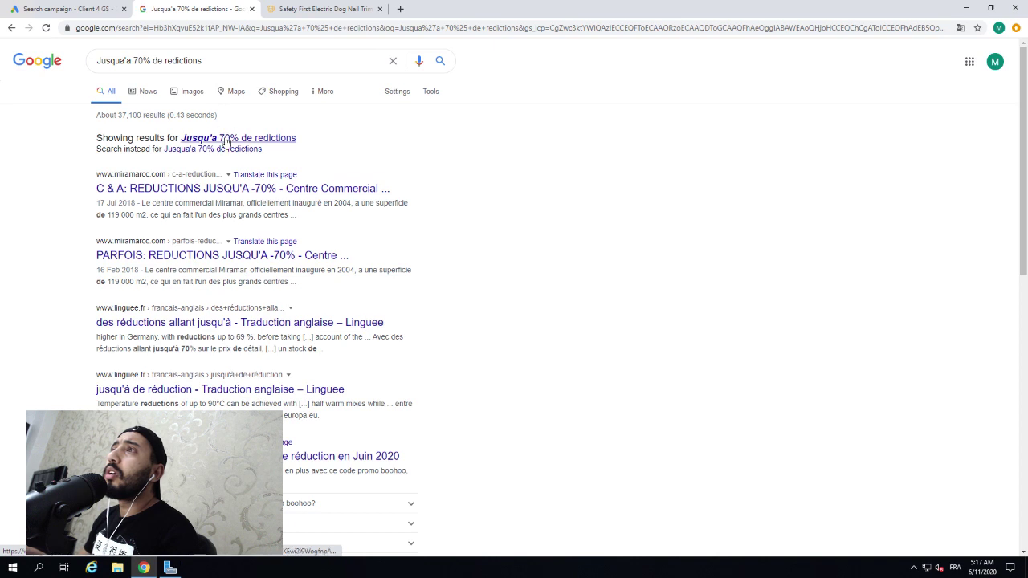
Step: Correct the Google query to "Jusqu'a 70% de réductions" and run the search again
click(219, 138)
triple_click(141, 63)
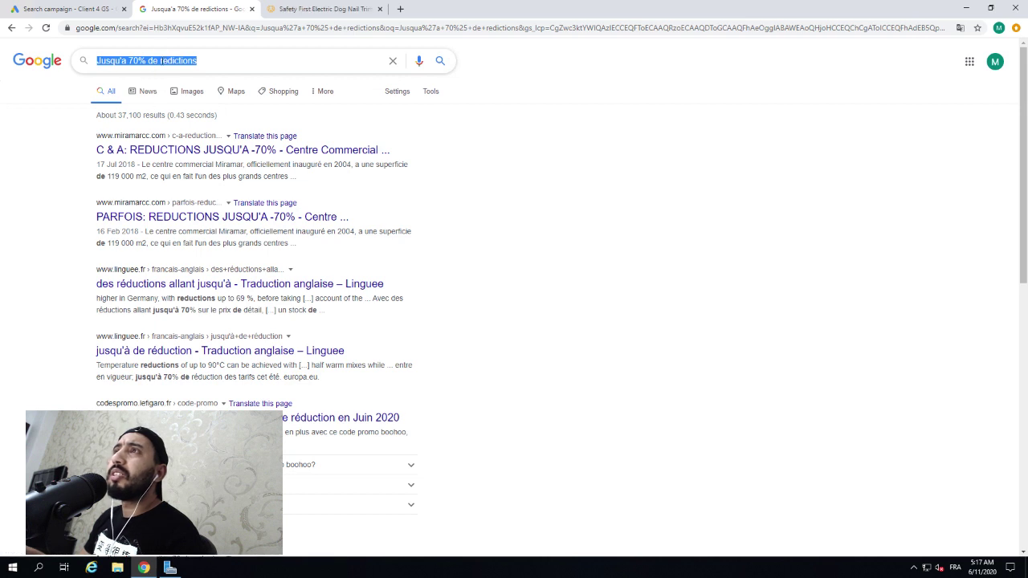
click(177, 68)
double_click(188, 62)
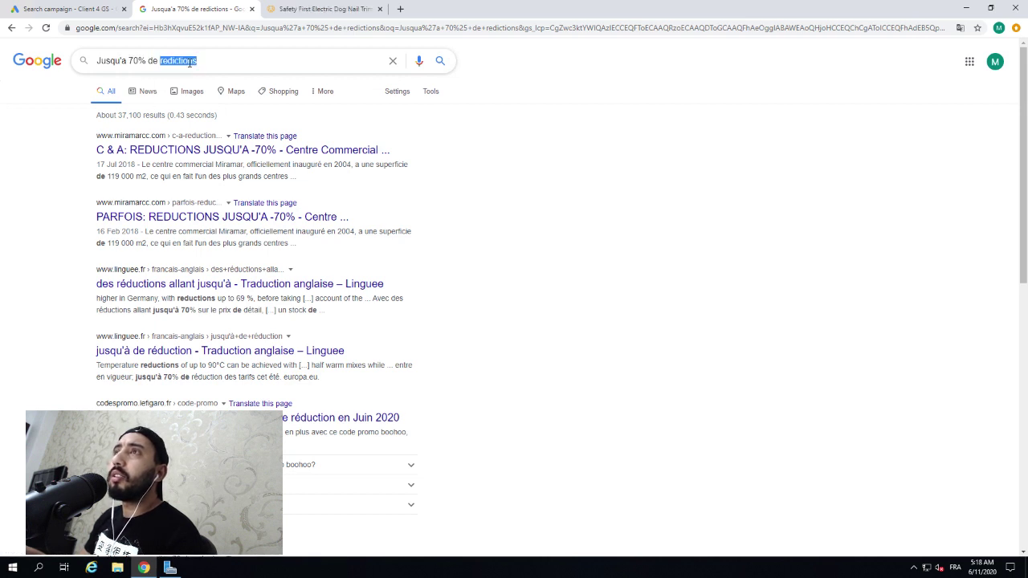
text(réductions)
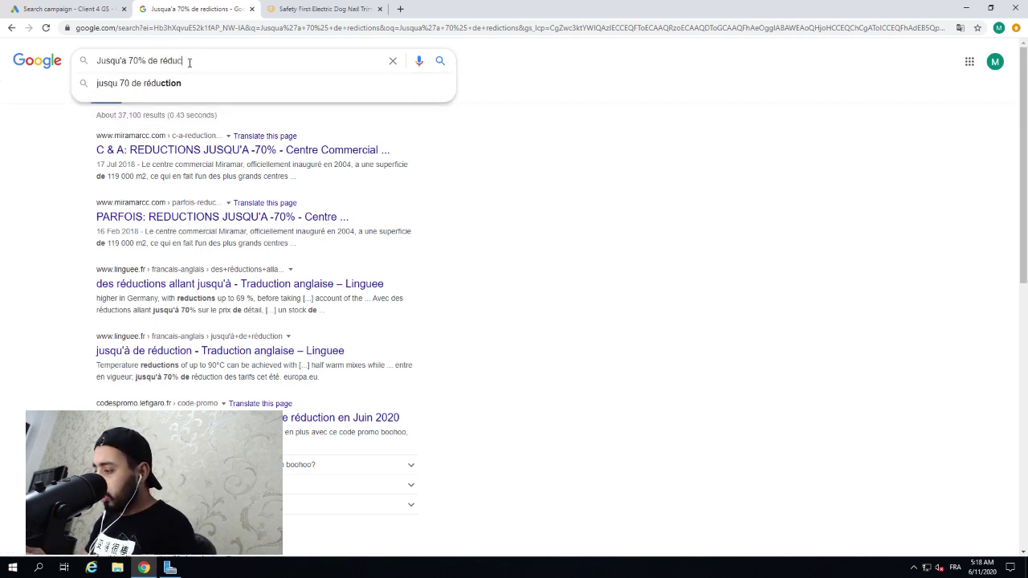
key(Return)
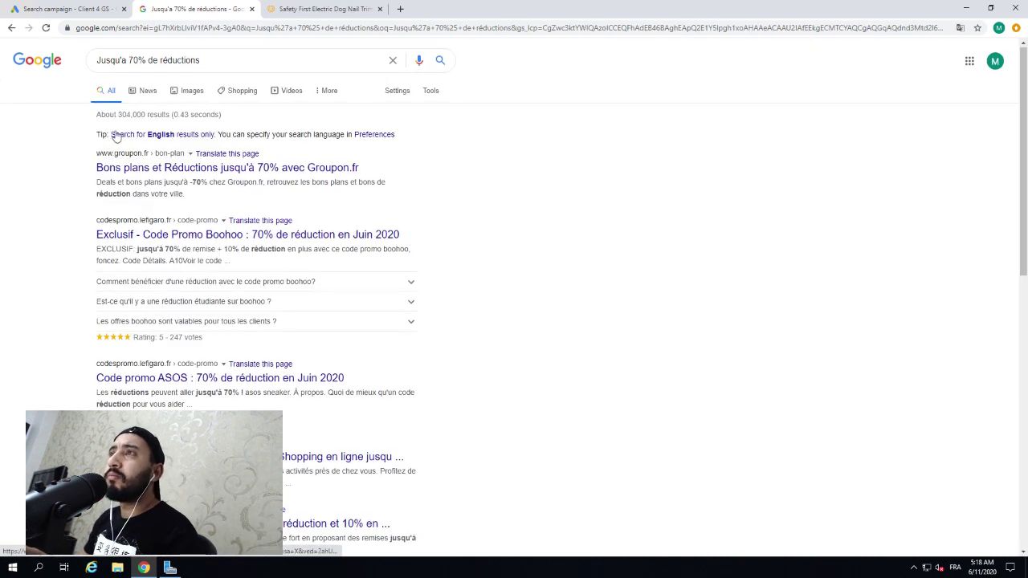
Step: Copy "jusqu'à 70% de remise" from the Boohoo promo code search result and paste it as callout text 4 in Google Ads
click(177, 170)
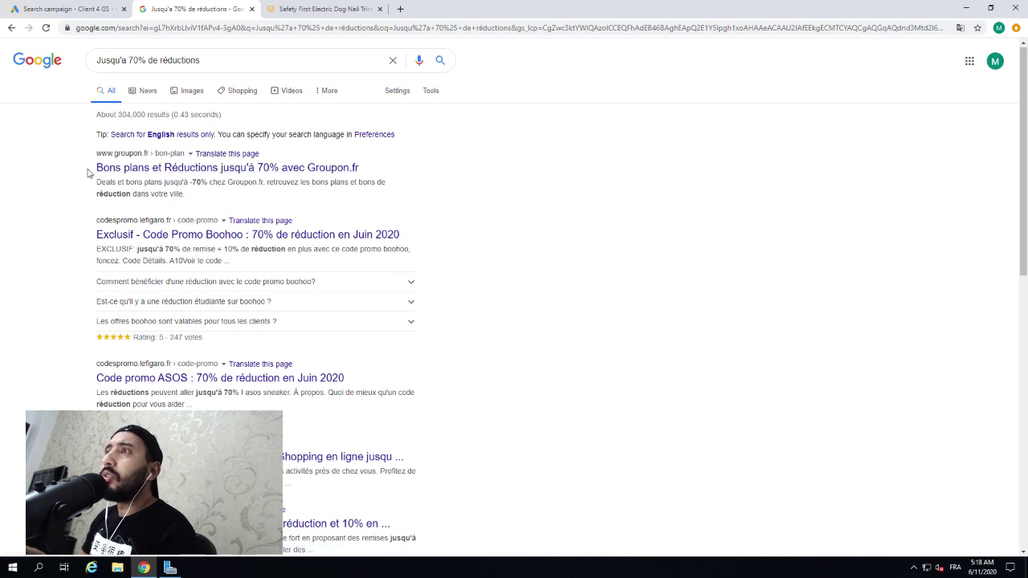
scroll(74, 205, down, 1)
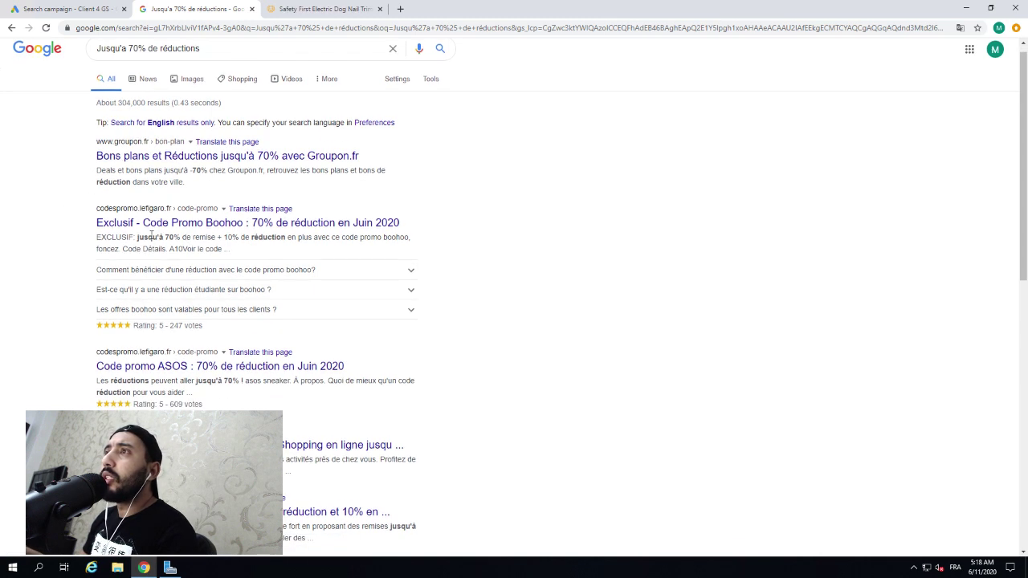
drag(163, 237, 217, 236)
key(ctrl+c)
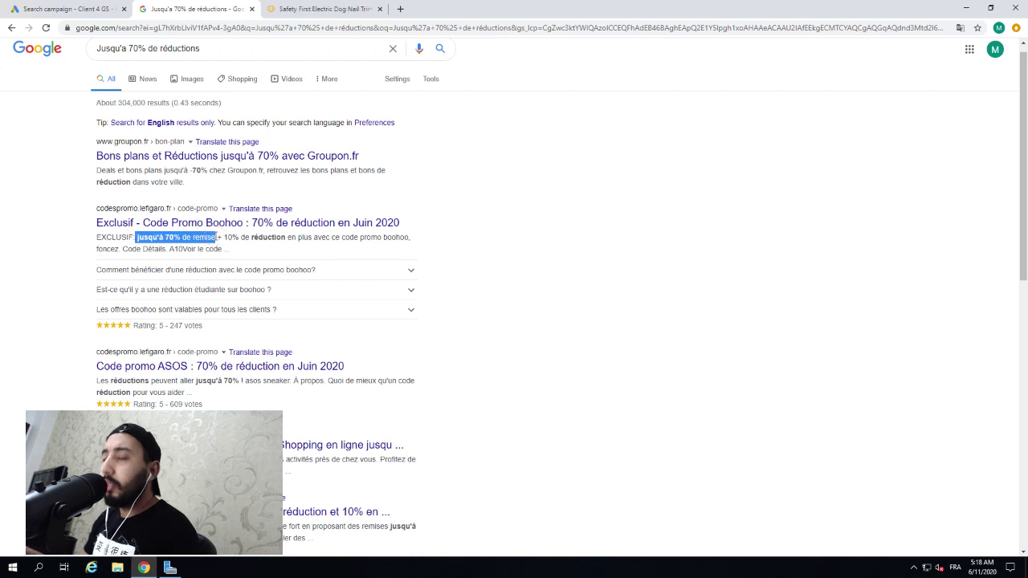
click(95, 14)
click(402, 393)
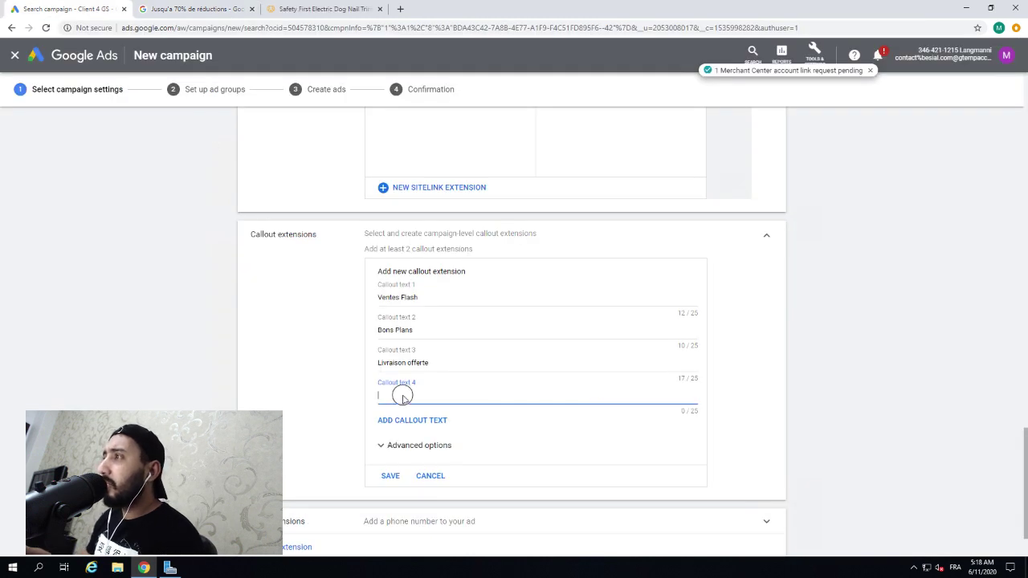
key(ctrl+v)
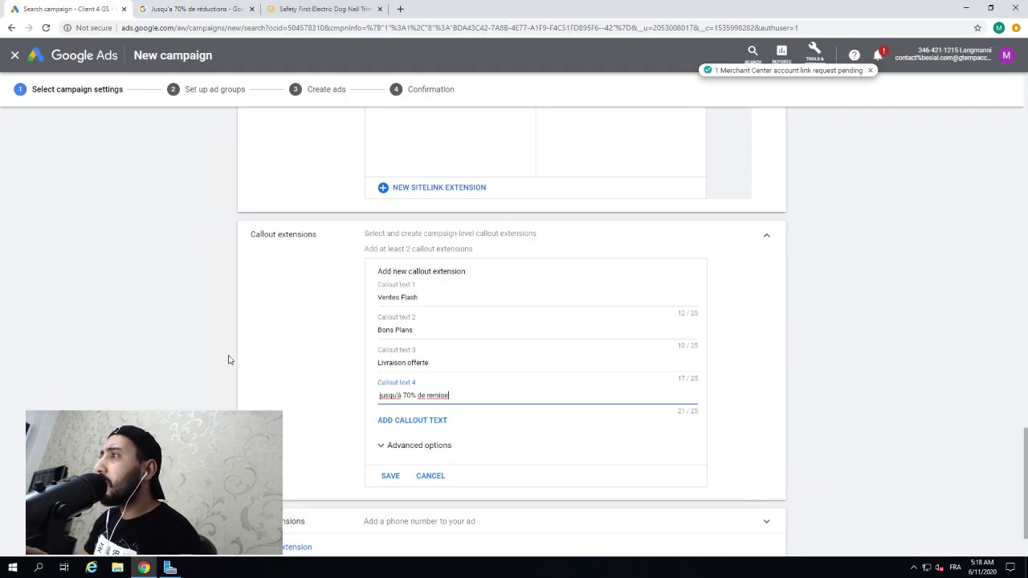
Step: Save the callout extensions and continue from the campaign settings to the ad group setup
scroll(273, 381, down, 1)
click(389, 458)
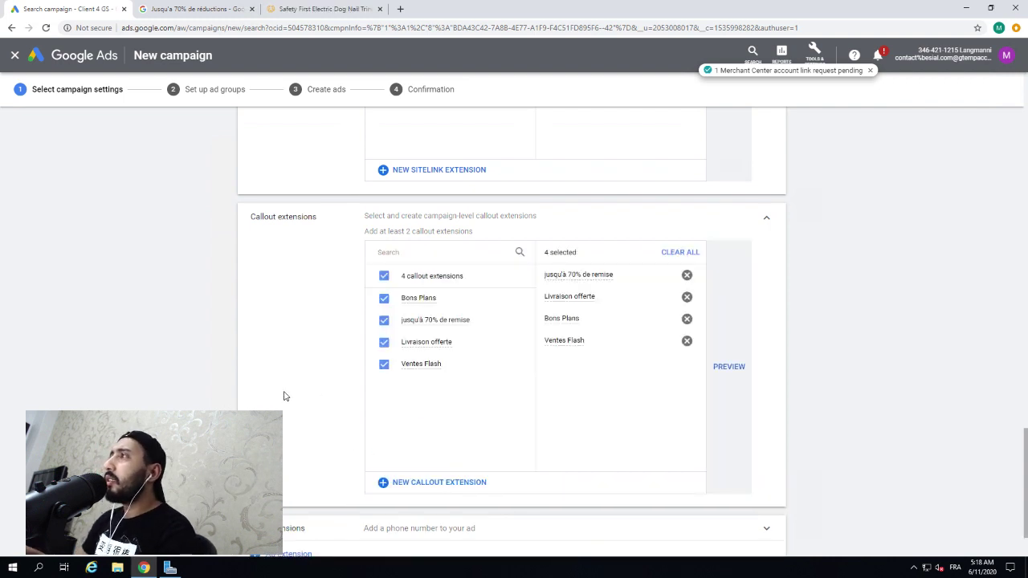
scroll(285, 395, down, 2)
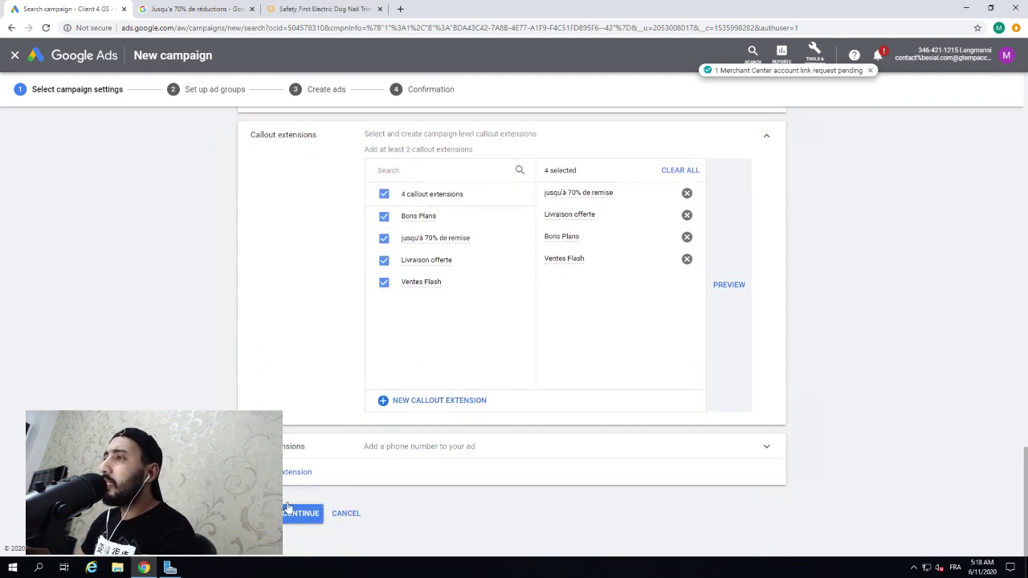
click(289, 512)
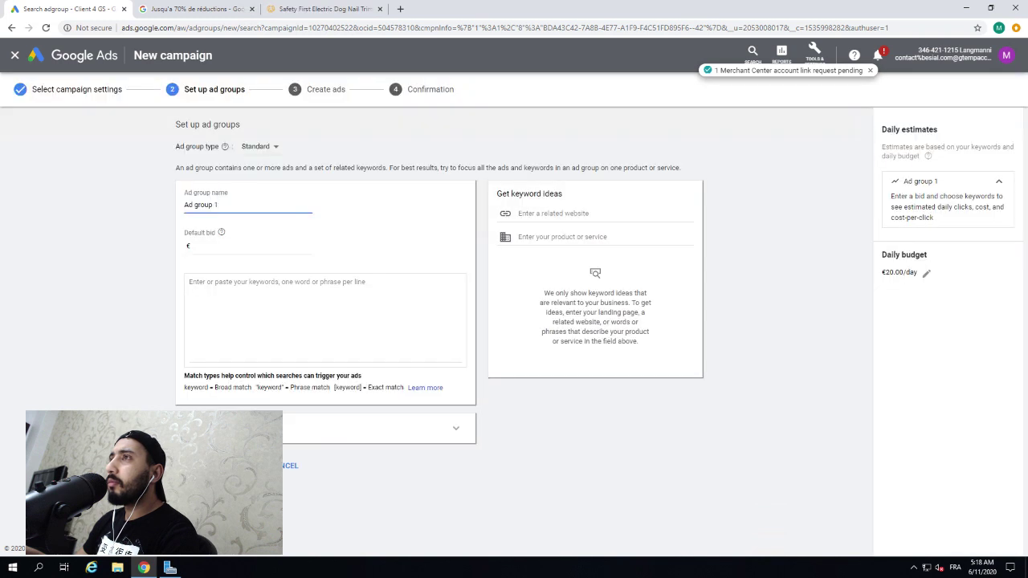
Step: Name the ad group "fandei", copying the spelling from the store's web address
triple_click(217, 206)
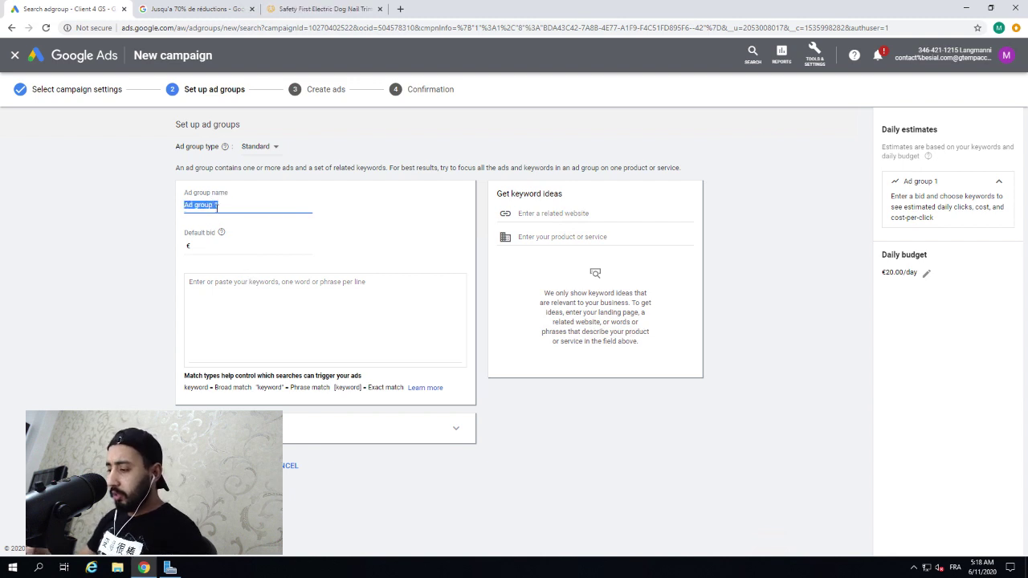
text(Fenc)
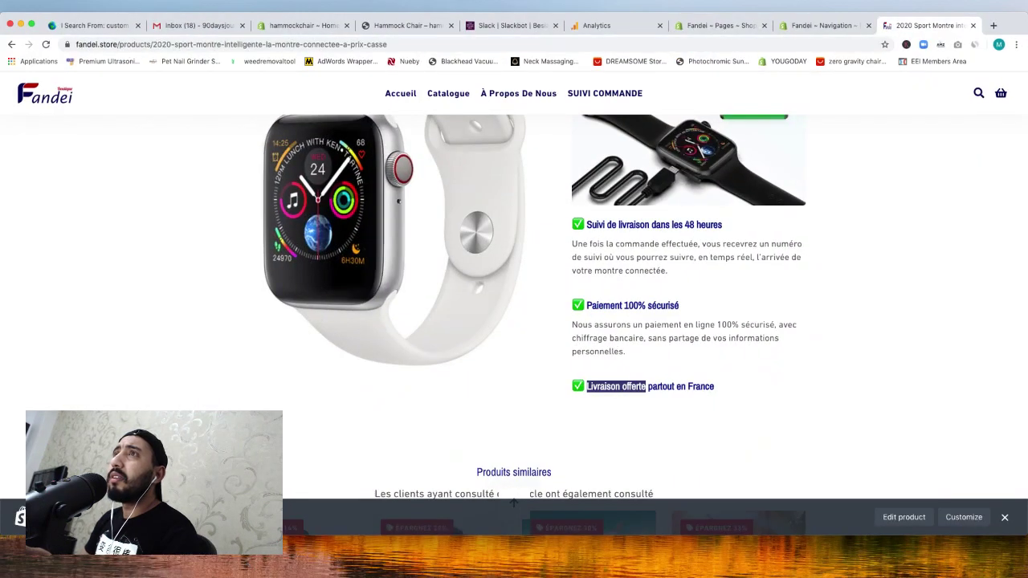
click(112, 44)
click(119, 45)
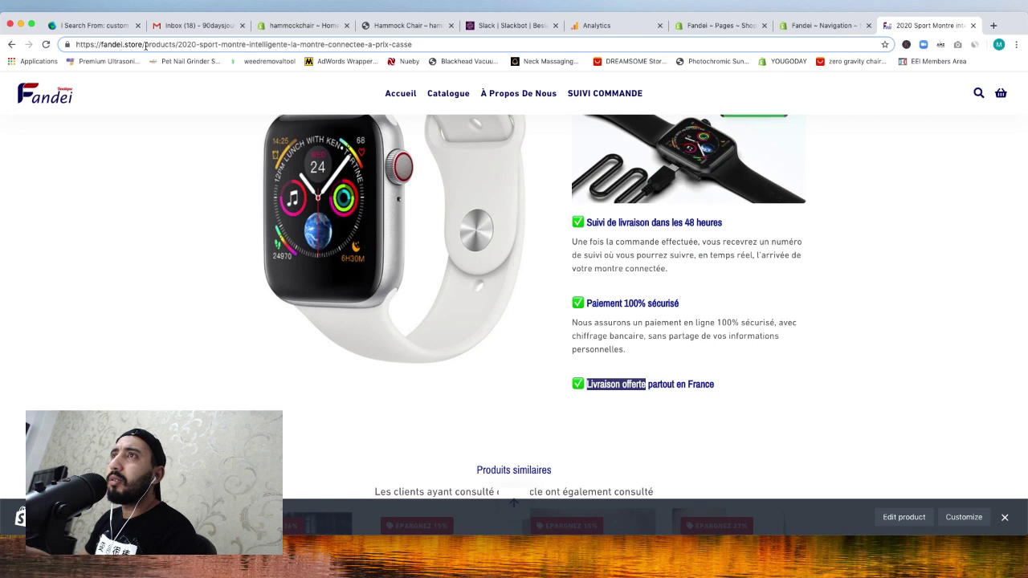
drag(122, 44, 100, 44)
key(super+c)
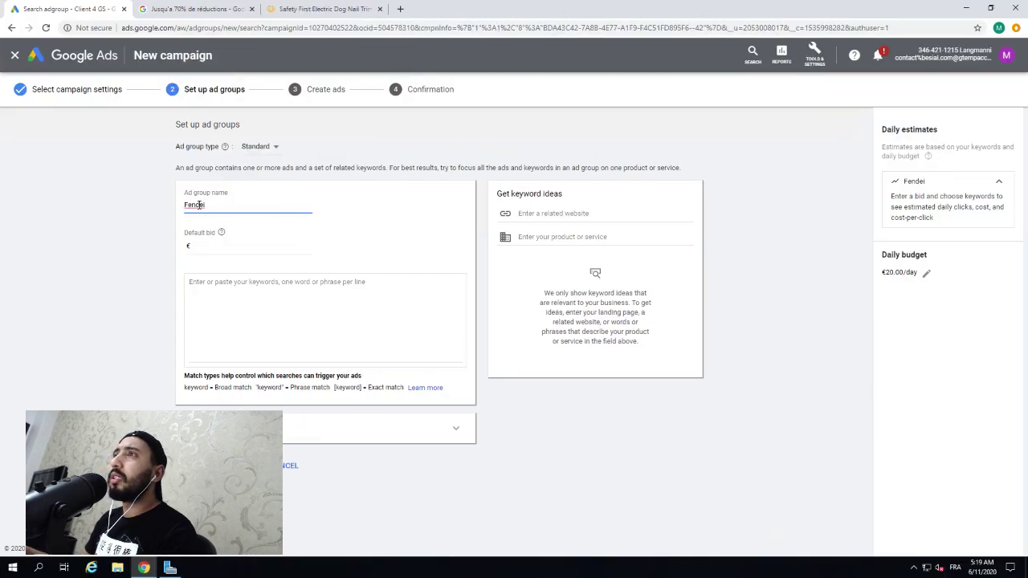
double_click(198, 204)
text(fandei)
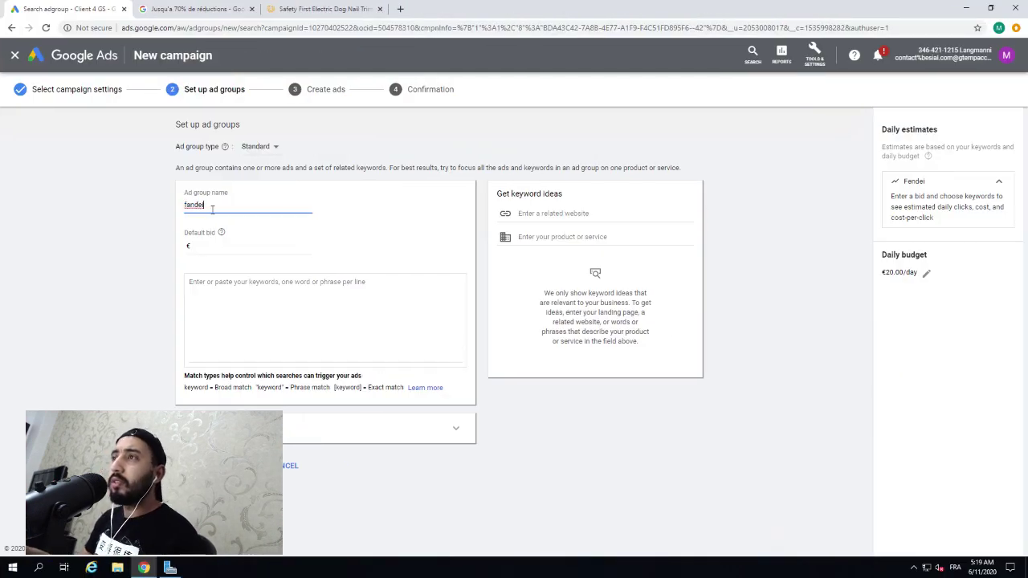
Step: Set the ad group's default bid to €0.5
click(213, 247)
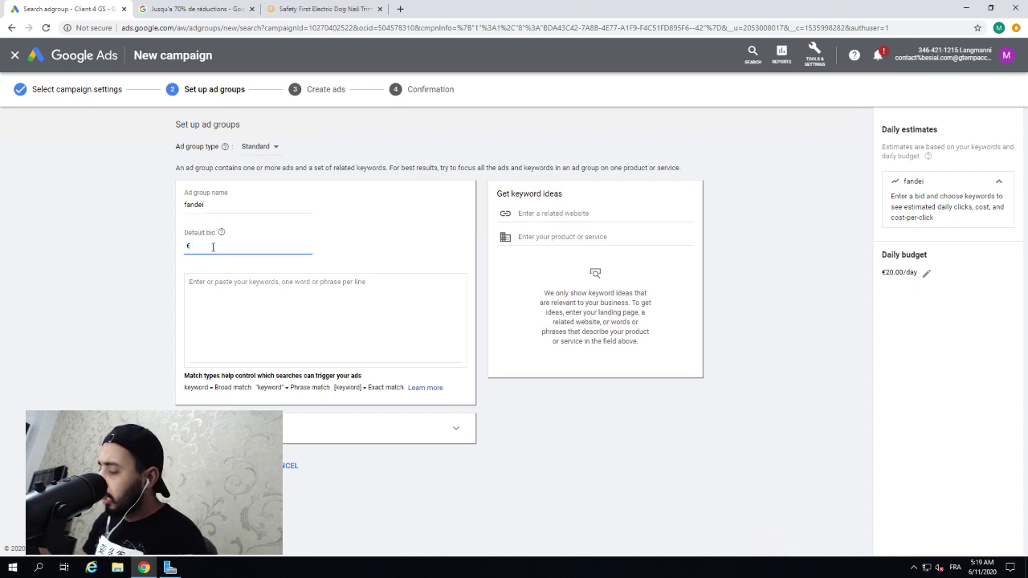
text(0.5)
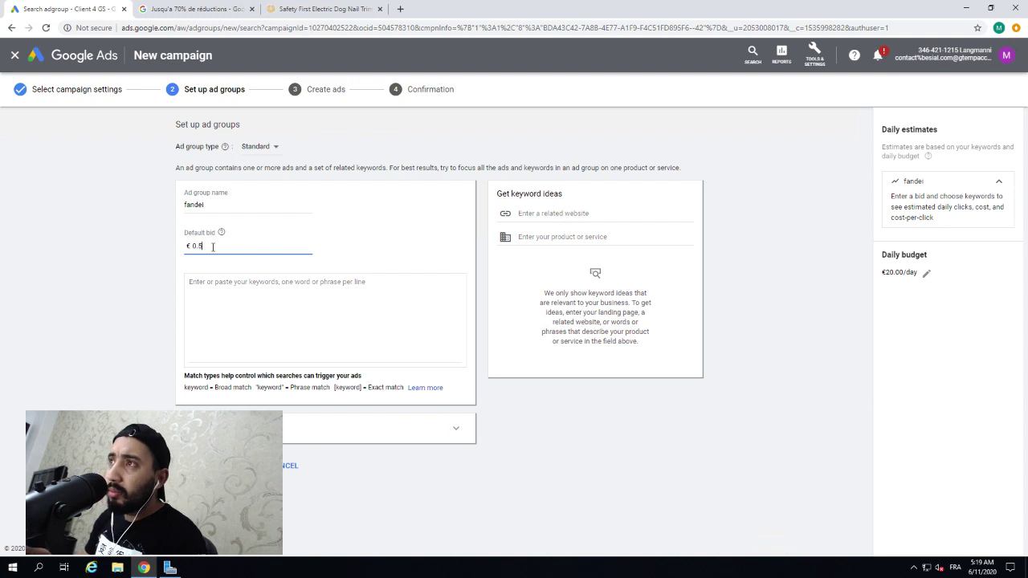
click(237, 305)
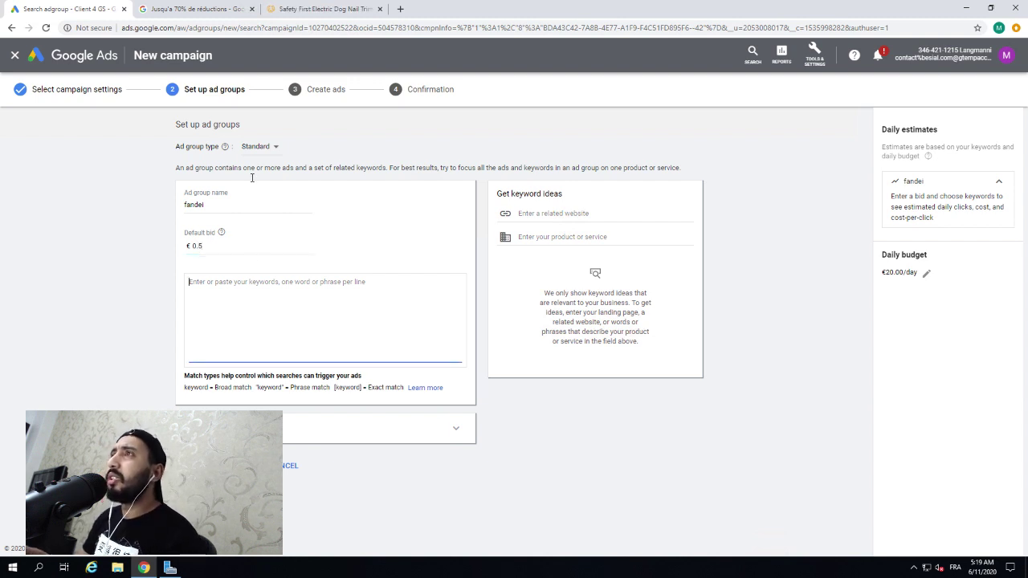
Step: Search Google for "adwords wrapper" to find the keyword match-type tool
click(224, 10)
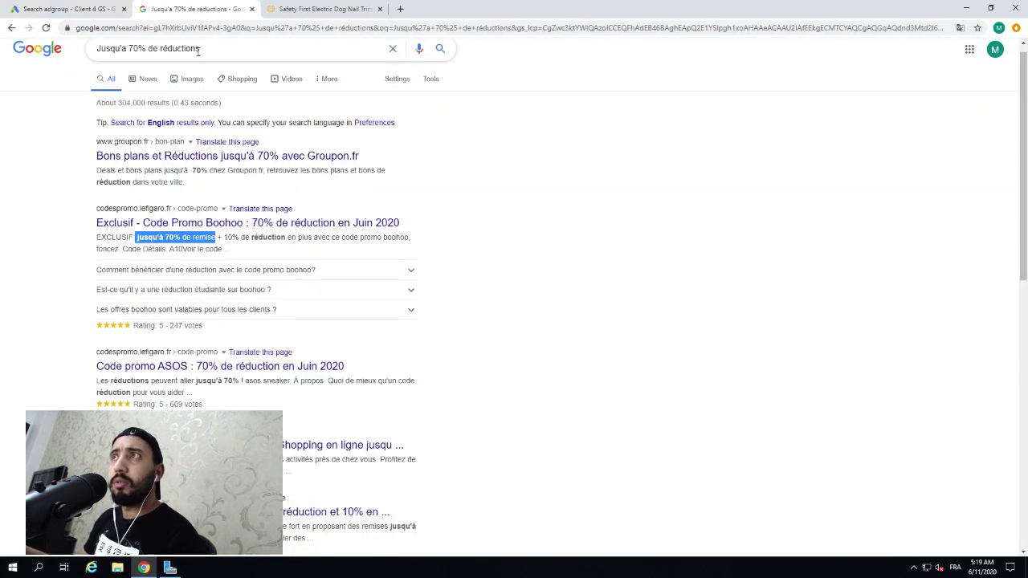
triple_click(198, 50)
text(ad)
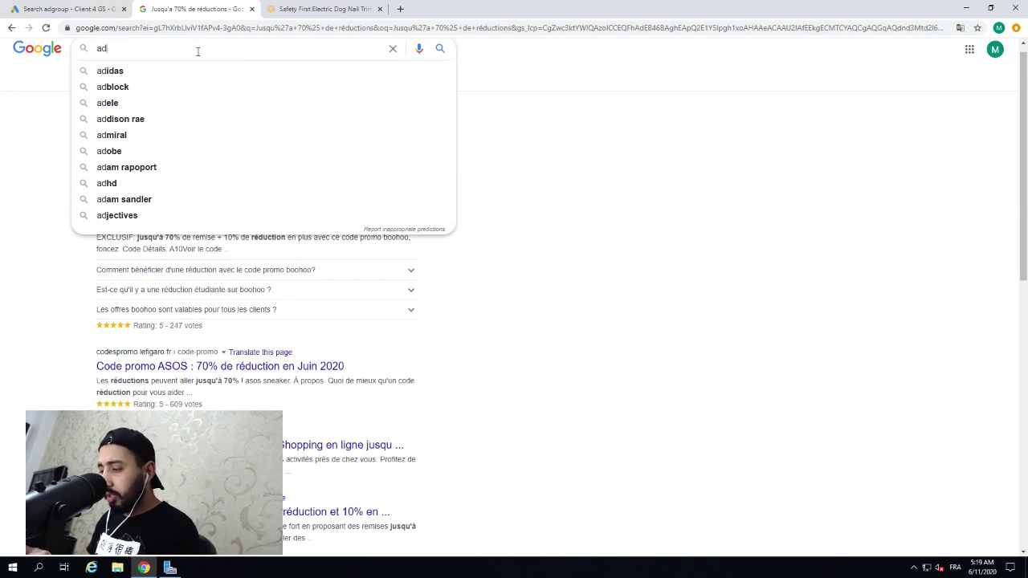
text(words wrapper)
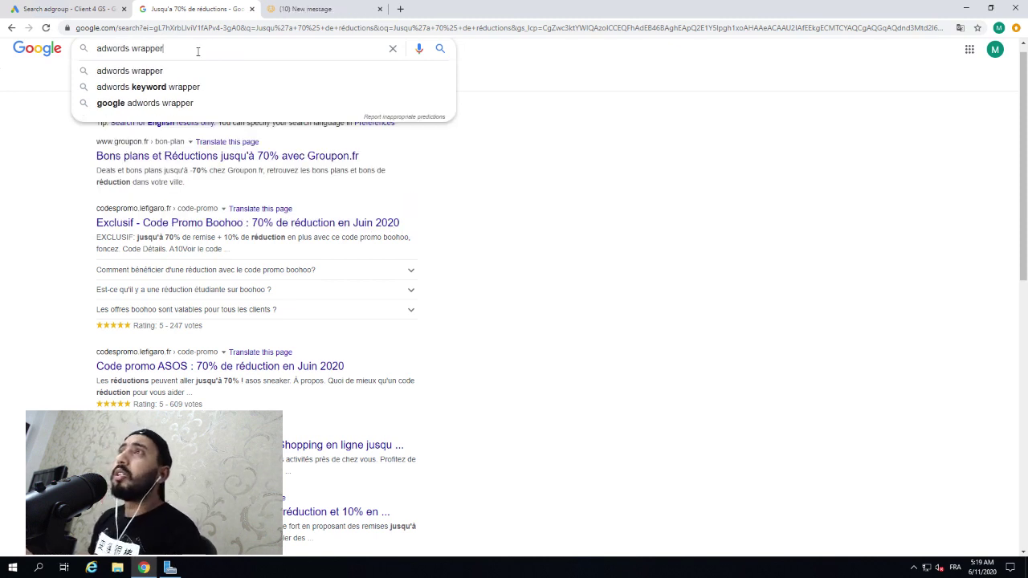
key(Return)
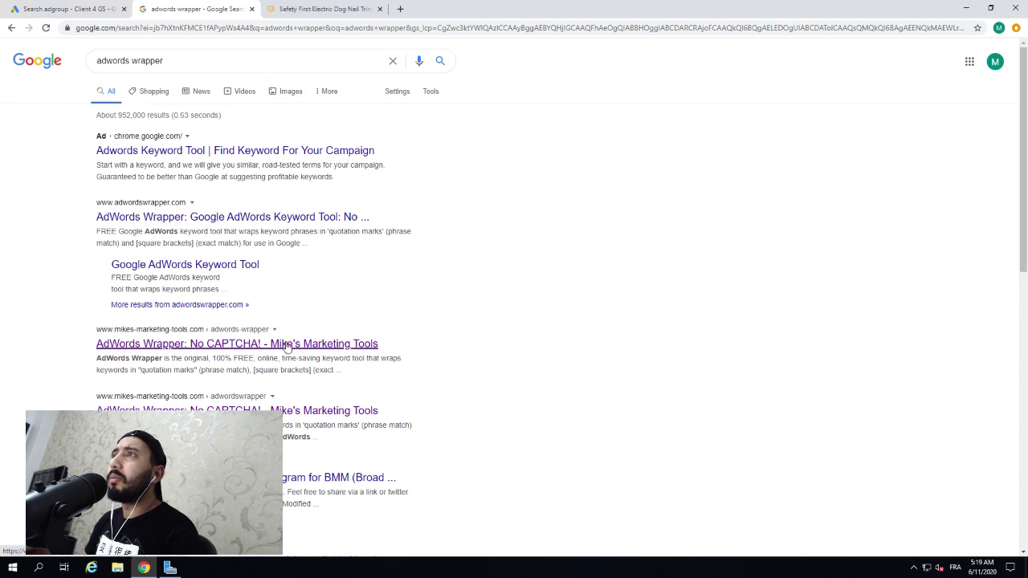
Step: Open the AdWords Wrapper result from Mike's Marketing Tools and bookmark the page
click(285, 343)
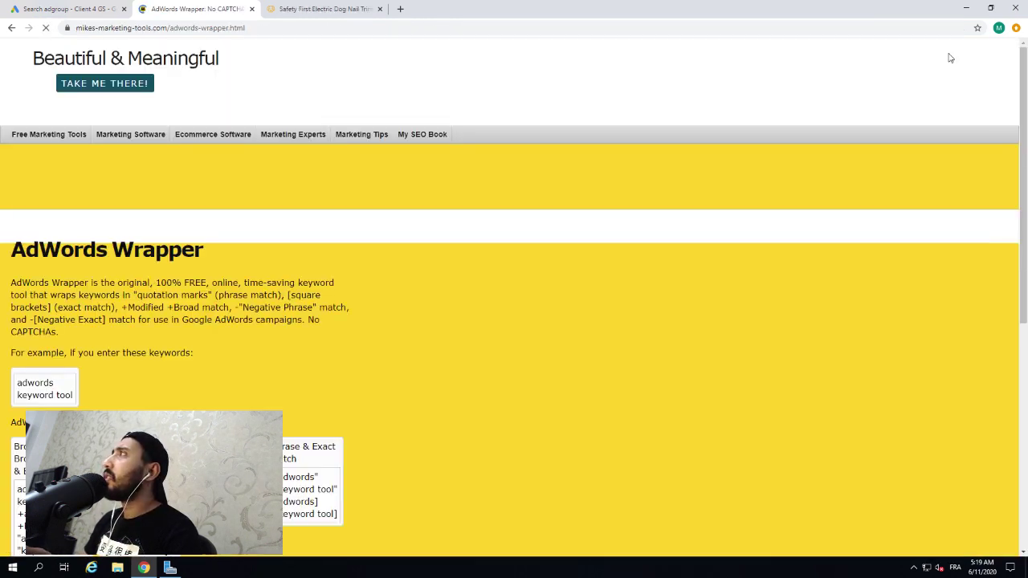
key(ctrl+d)
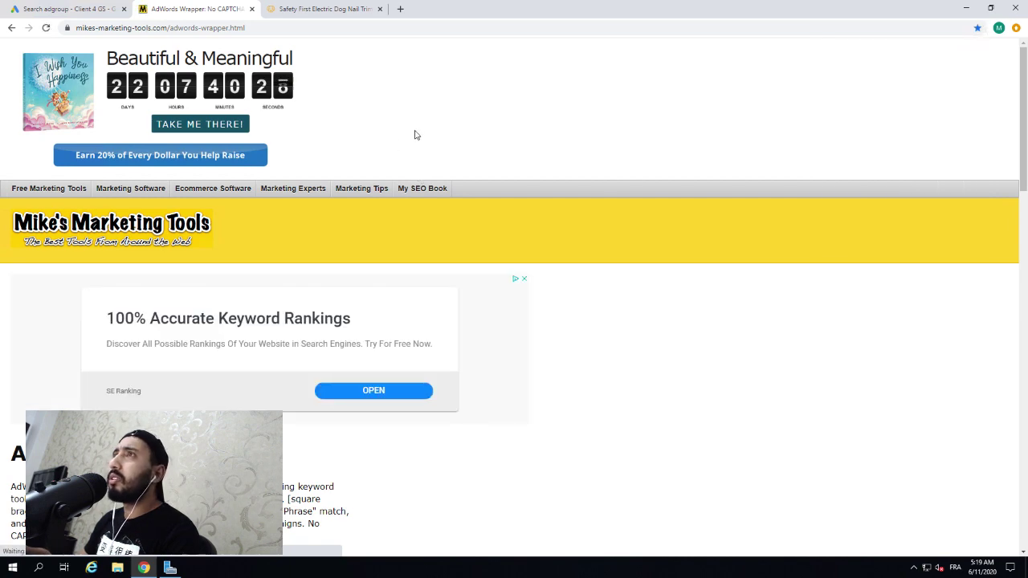
Step: Paste "fandei" into AdWords Wrapper's keyword box and wrap it into the match-type variants
mouse_move(212, 252)
scroll(213, 251, down, 3)
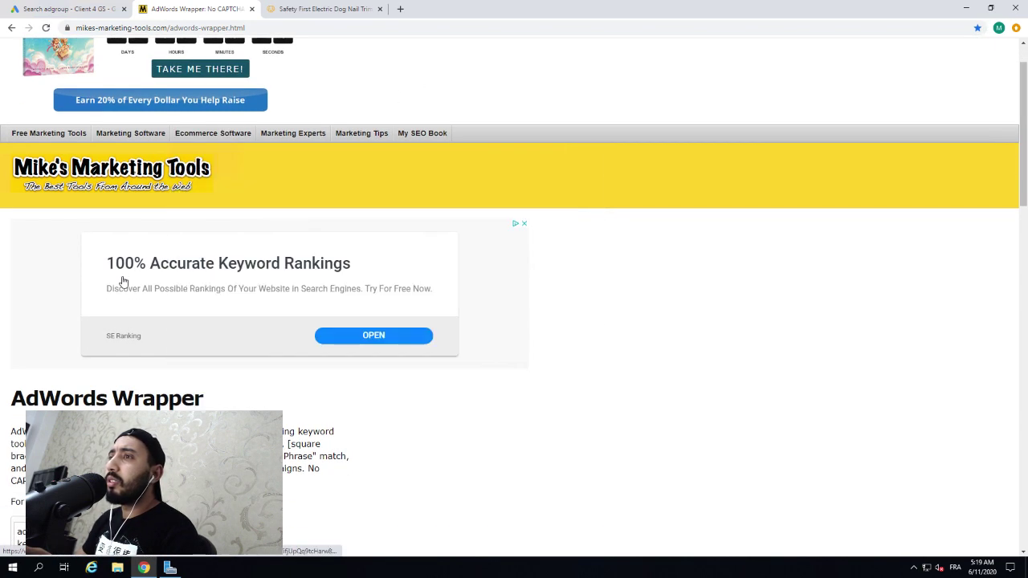
scroll(125, 280, down, 3)
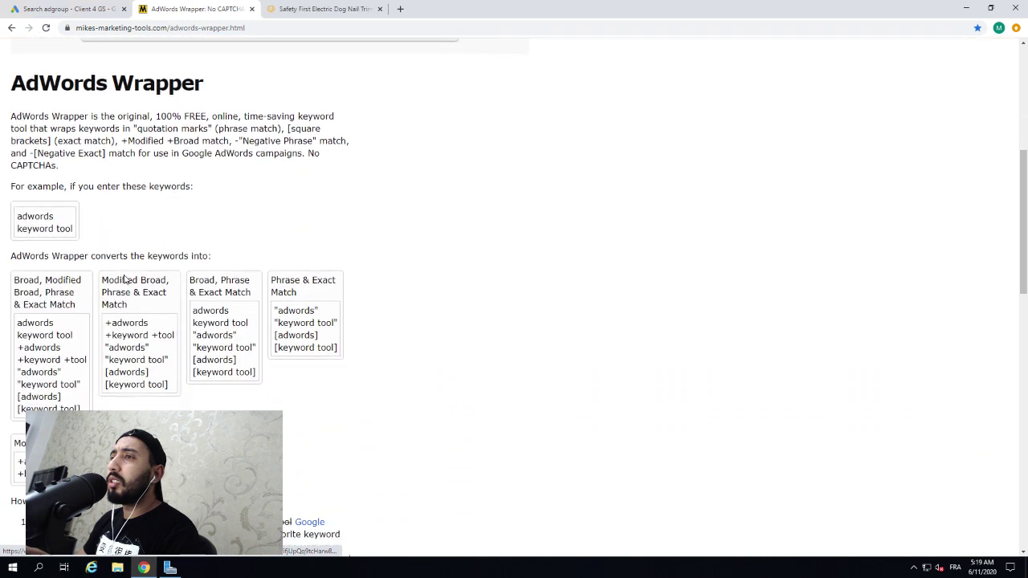
scroll(125, 280, down, 1)
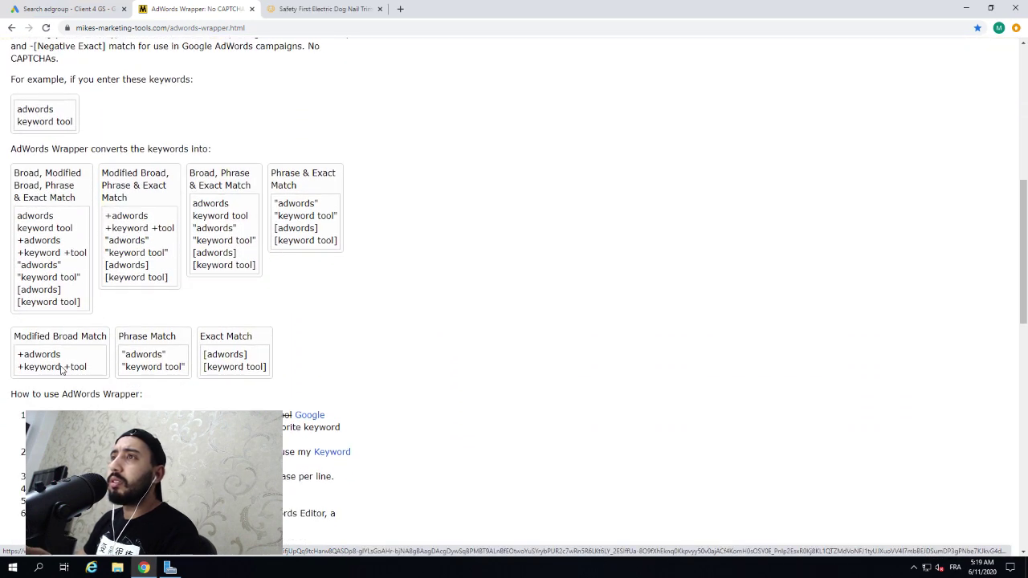
scroll(60, 368, down, 3)
click(25, 392)
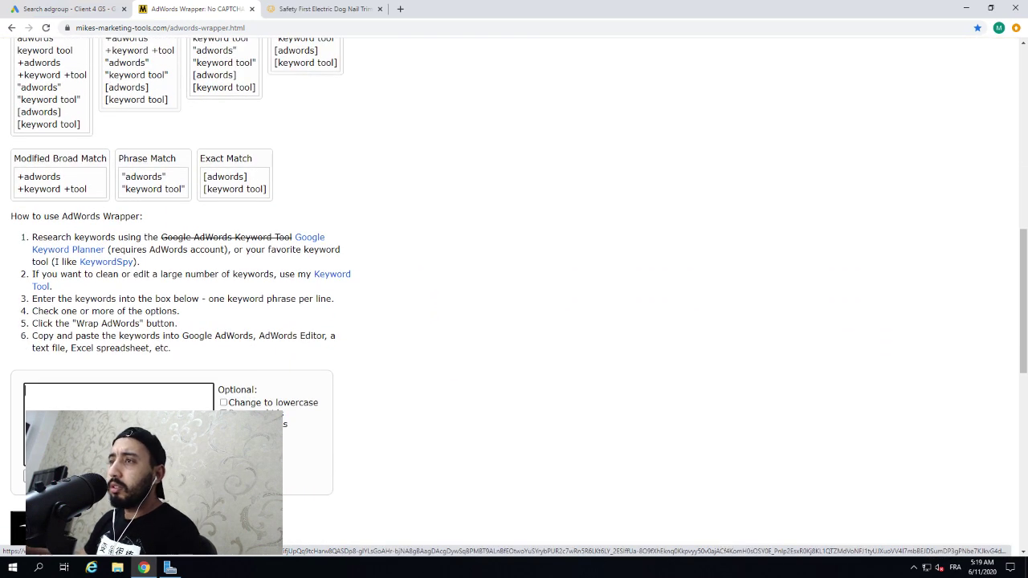
right_click(119, 410)
click(141, 329)
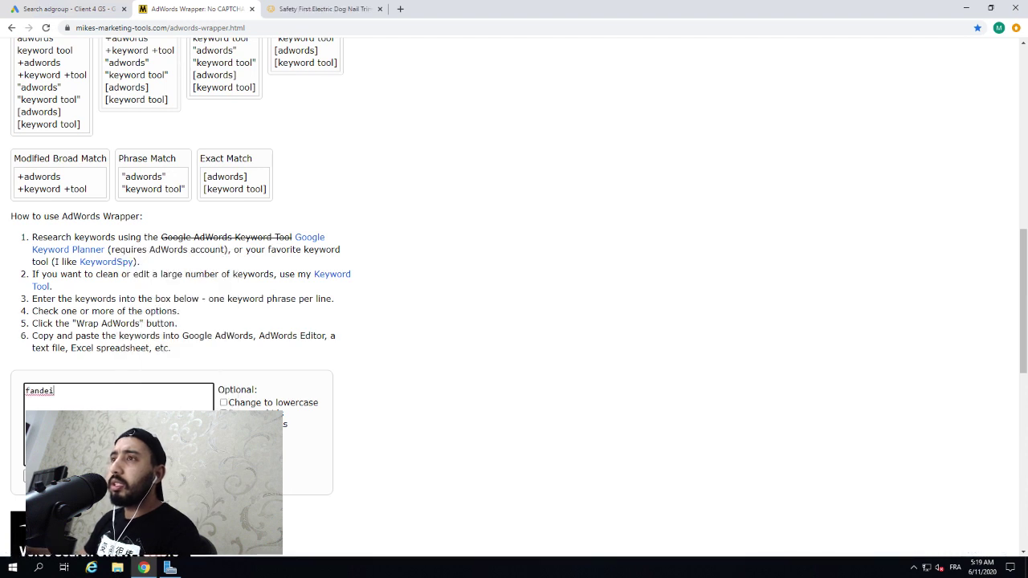
click(56, 476)
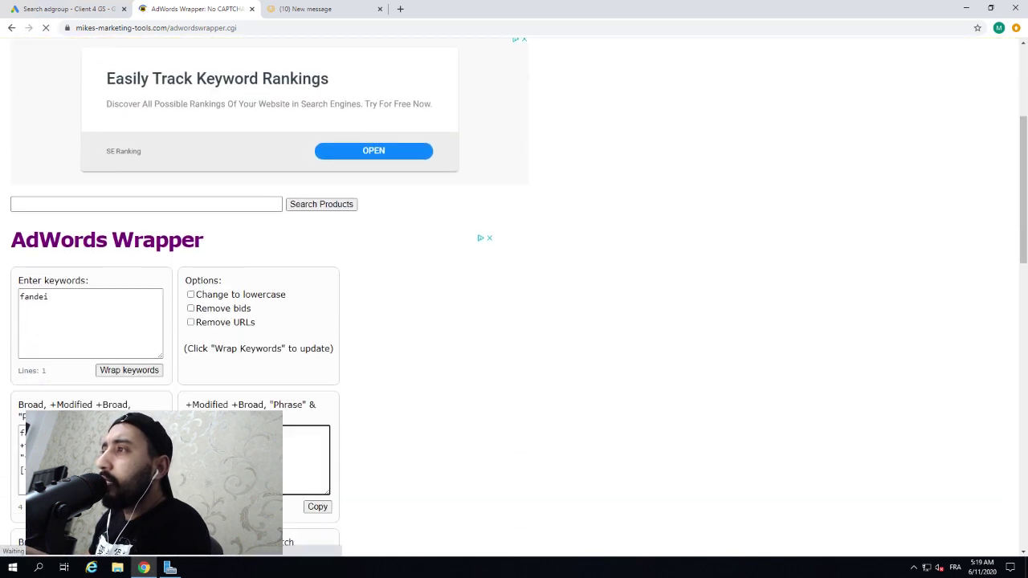
Step: Copy the modified broad, phrase and exact match variants into the Google Ads ad group's keywords and continue to ad creation
right_click(202, 432)
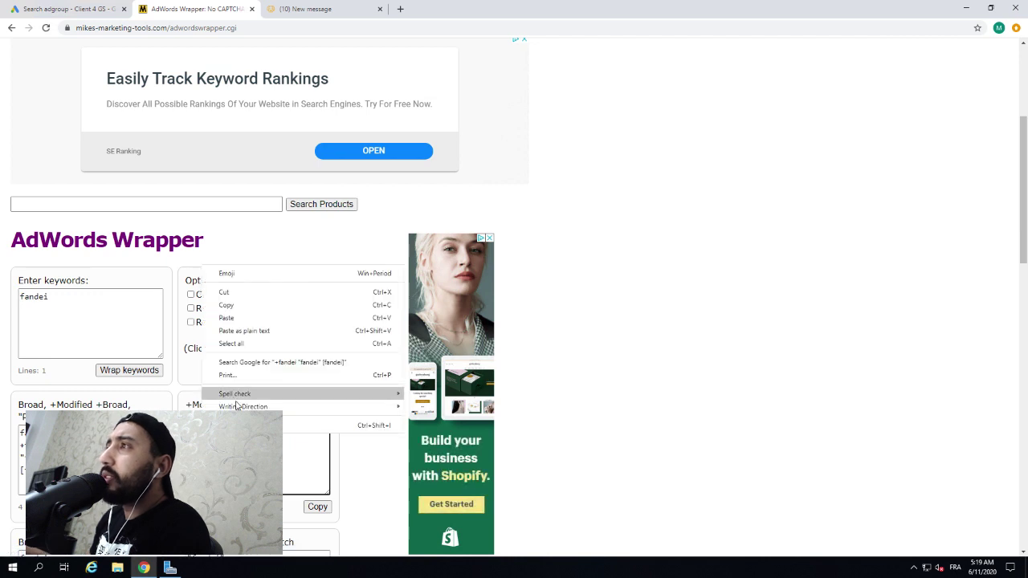
click(249, 306)
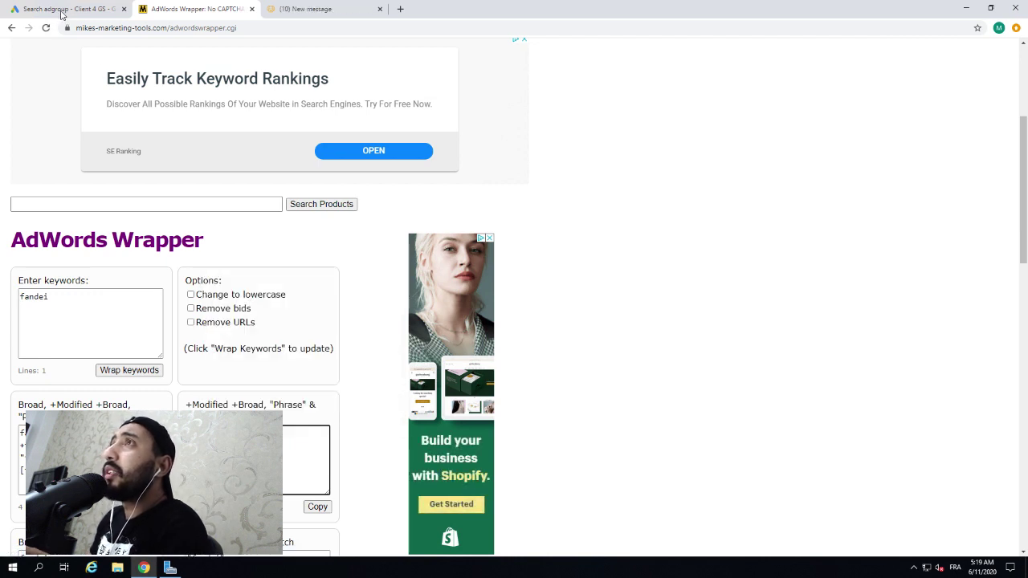
click(61, 10)
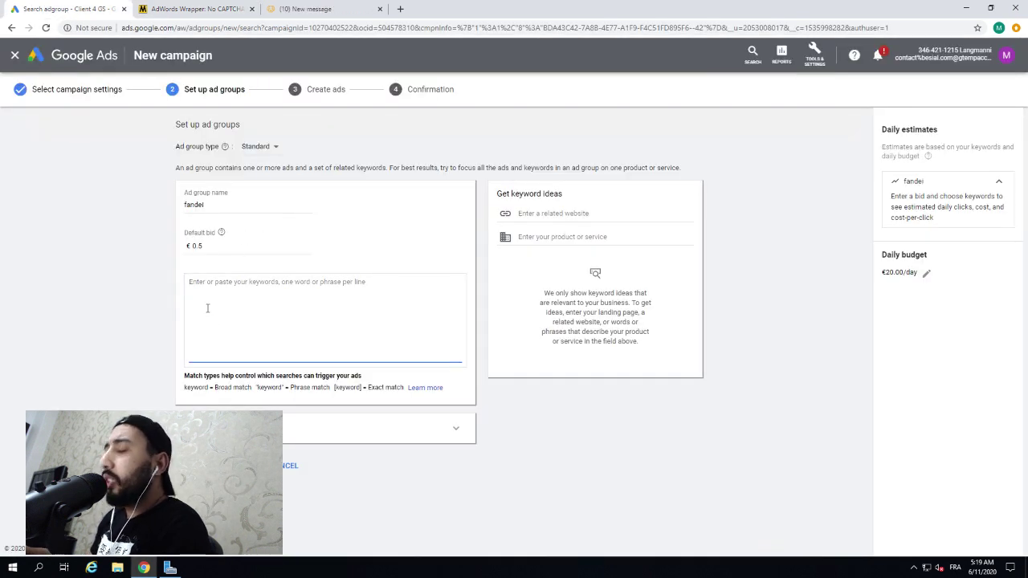
key(ctrl+v)
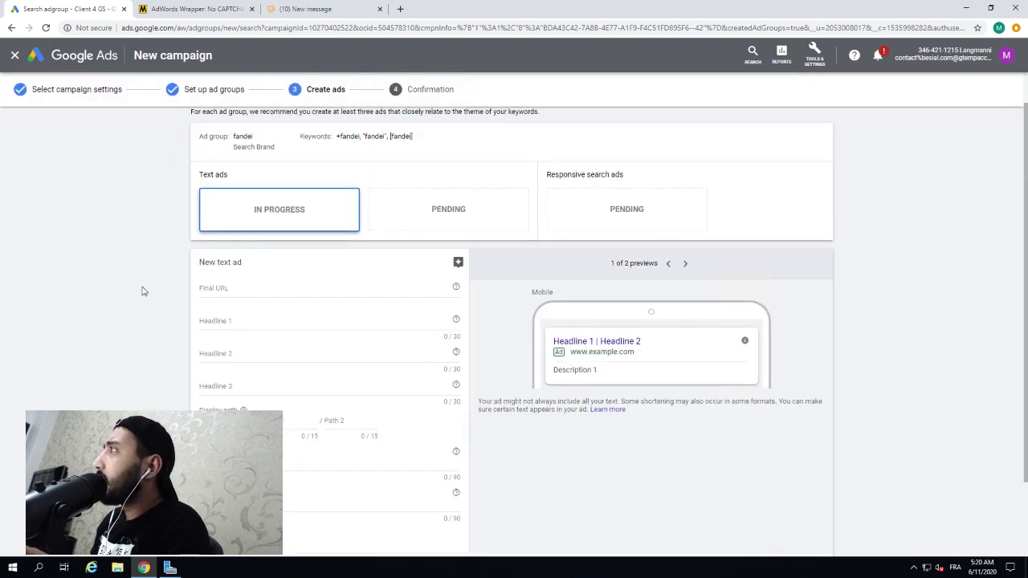
scroll(141, 290, down, 1)
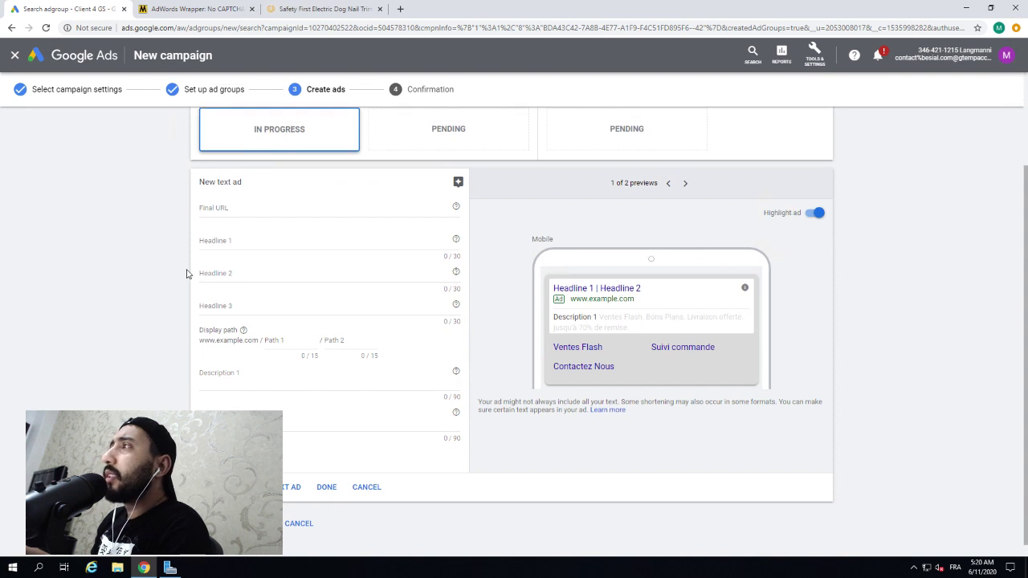
click(216, 211)
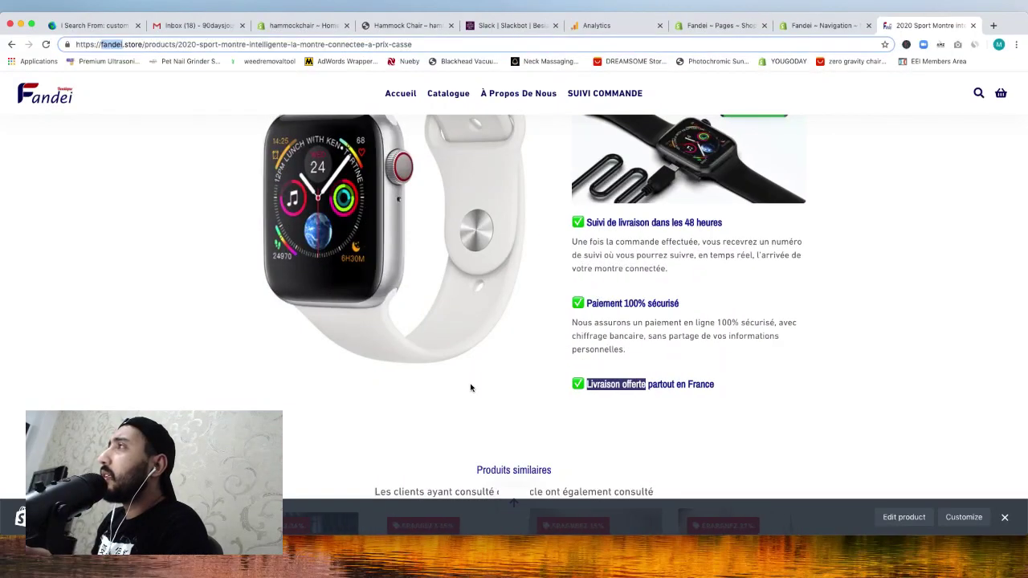
click(448, 93)
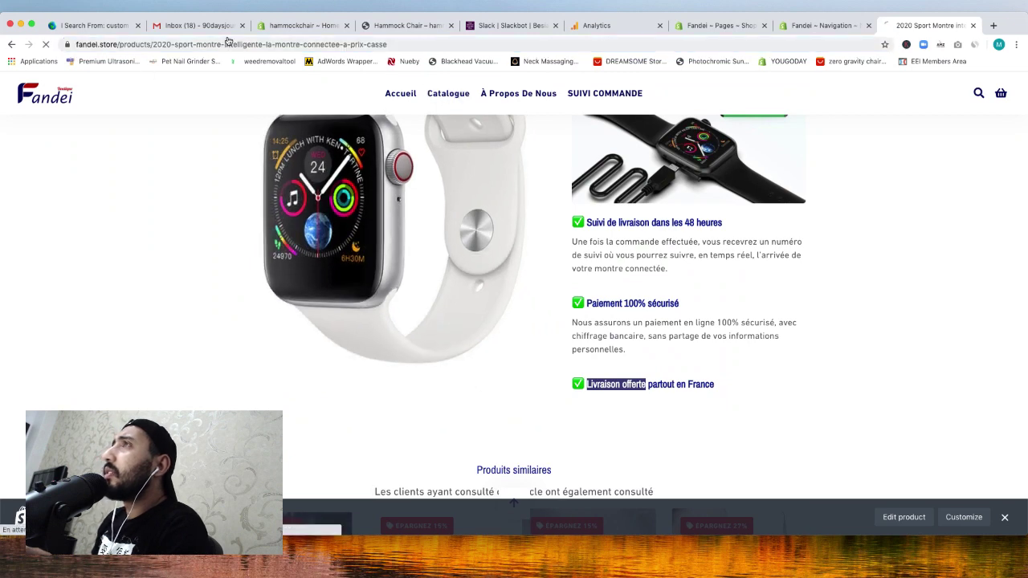
click(175, 45)
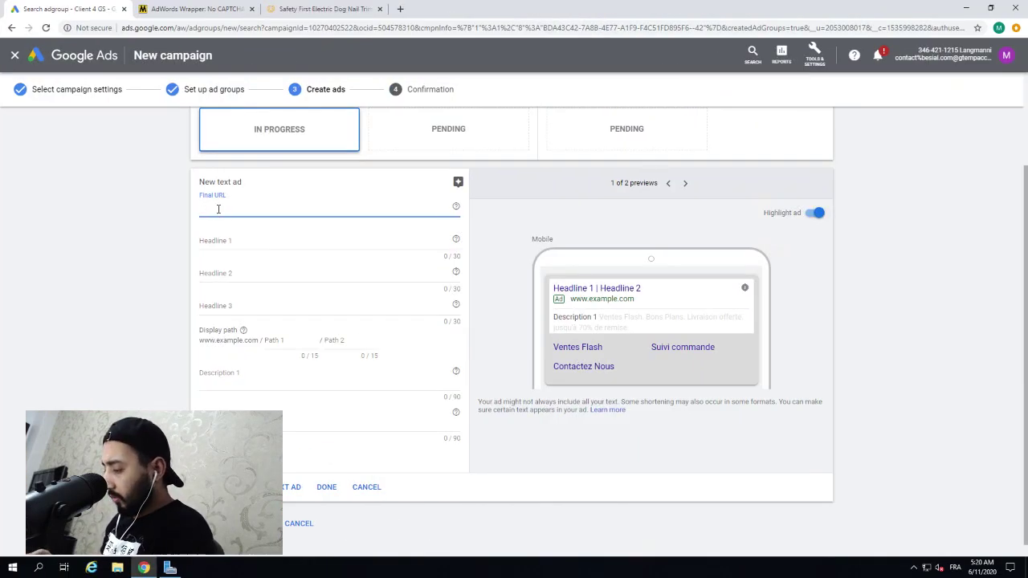
key(ctrl+v)
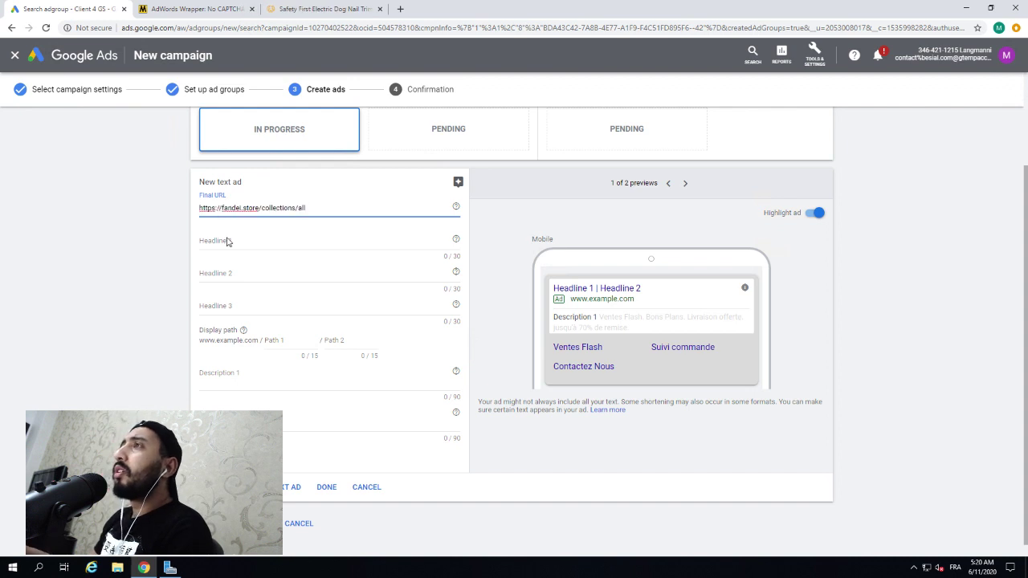
Step: Draft the headline text "officiel Fandei Store" in the address bar of the AdWords Wrapper page
click(228, 241)
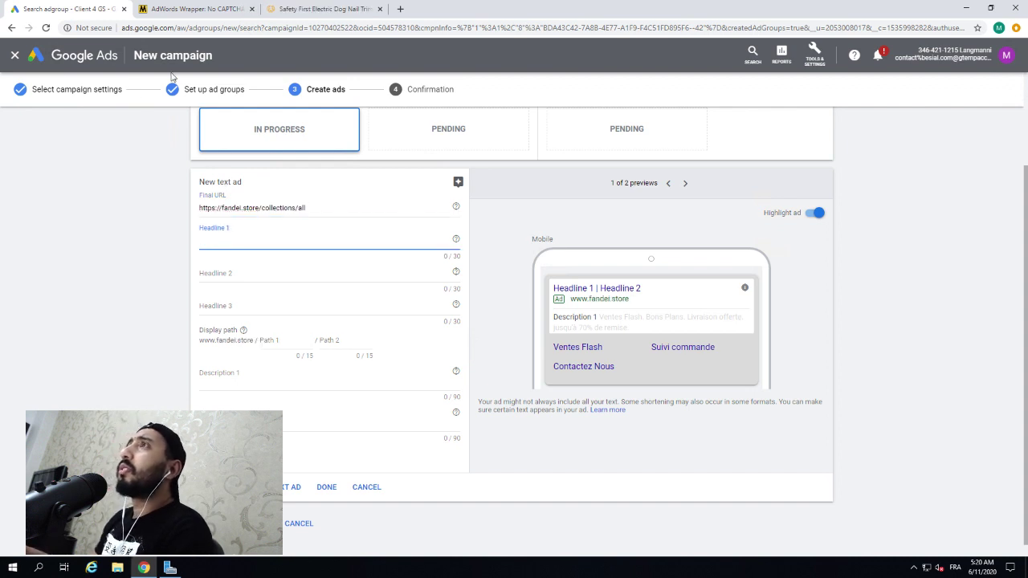
click(196, 9)
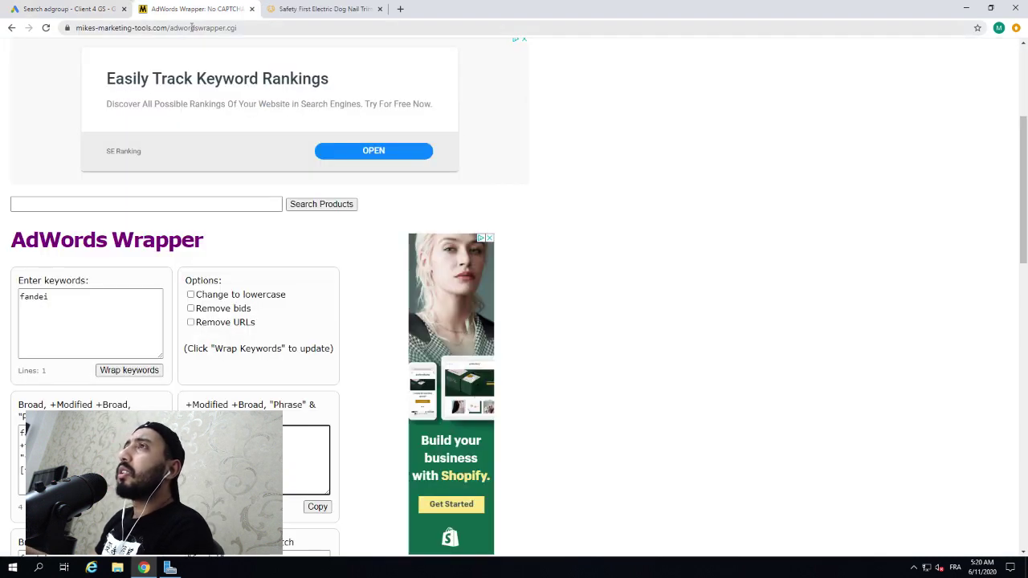
click(192, 28)
key(BackSpace)
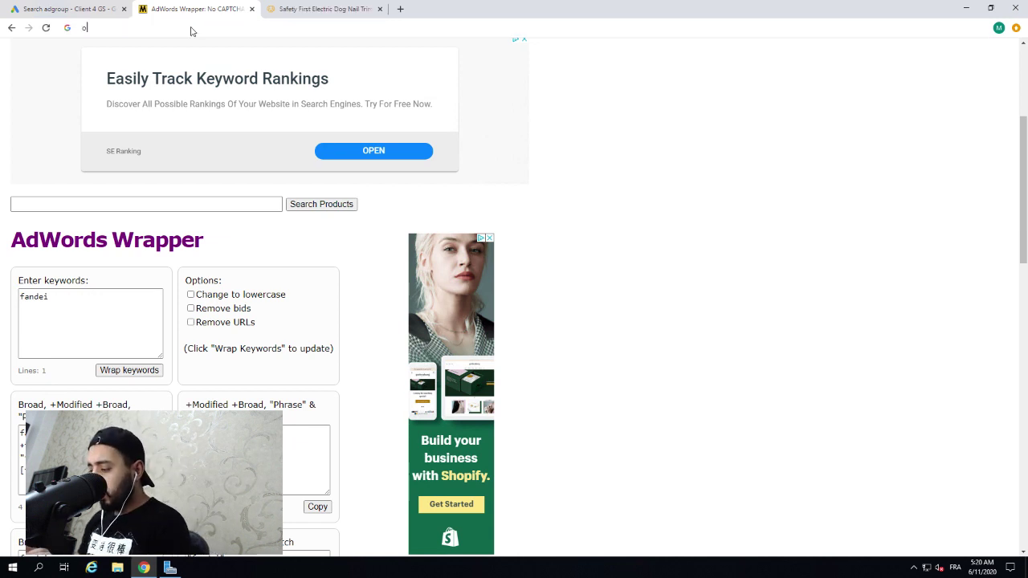
text(offic)
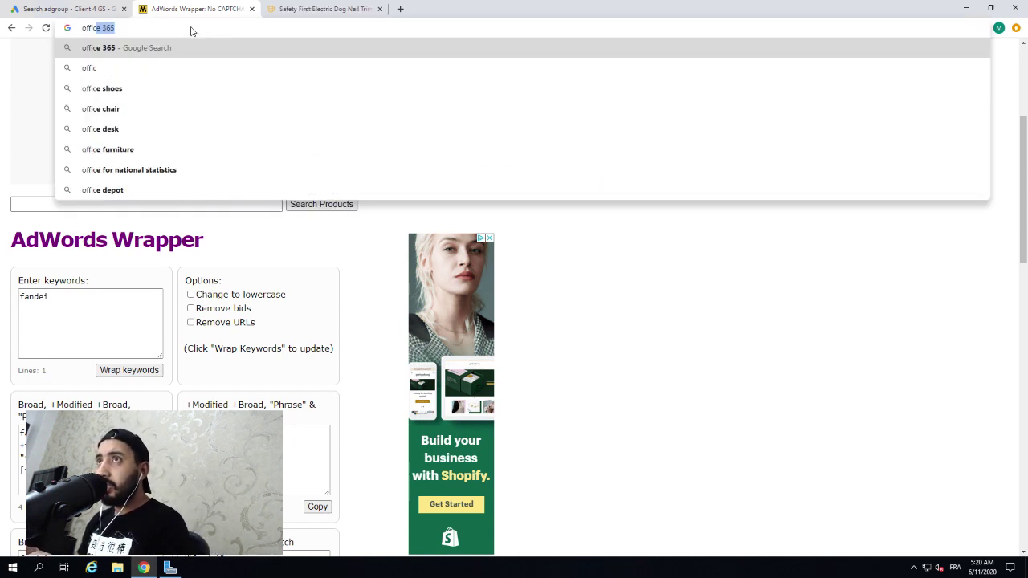
text(iel )
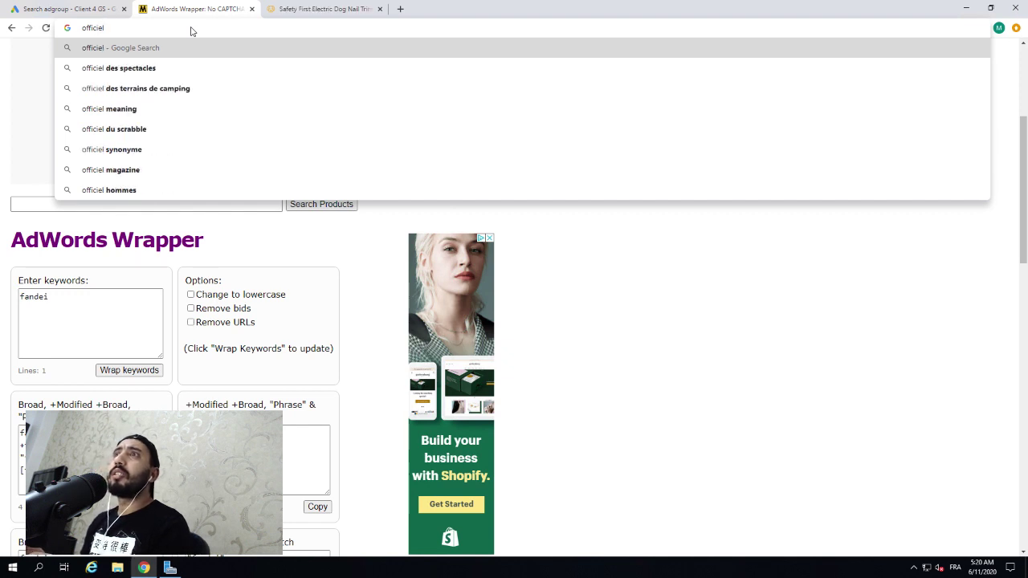
text(F)
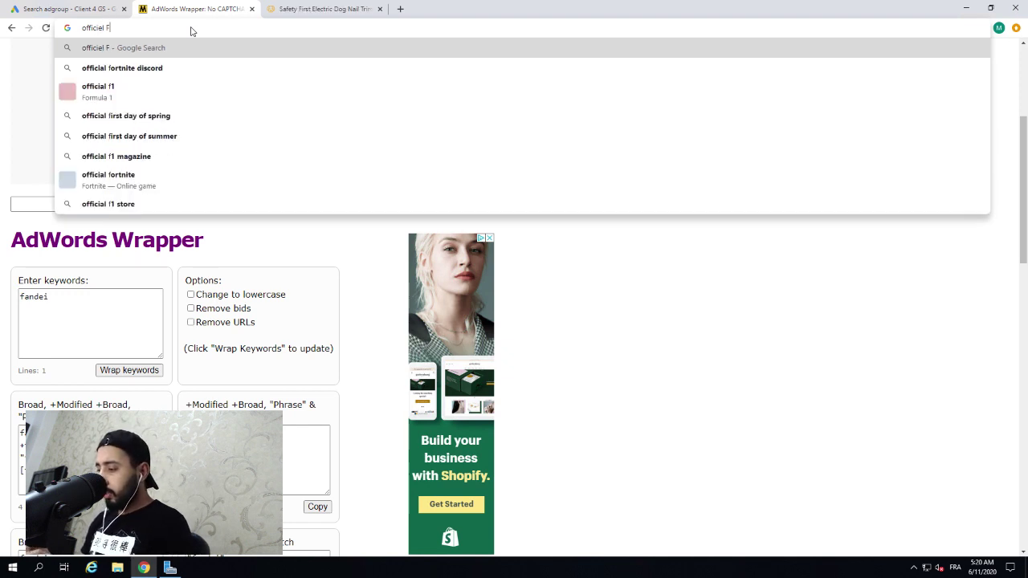
text(andei Store)
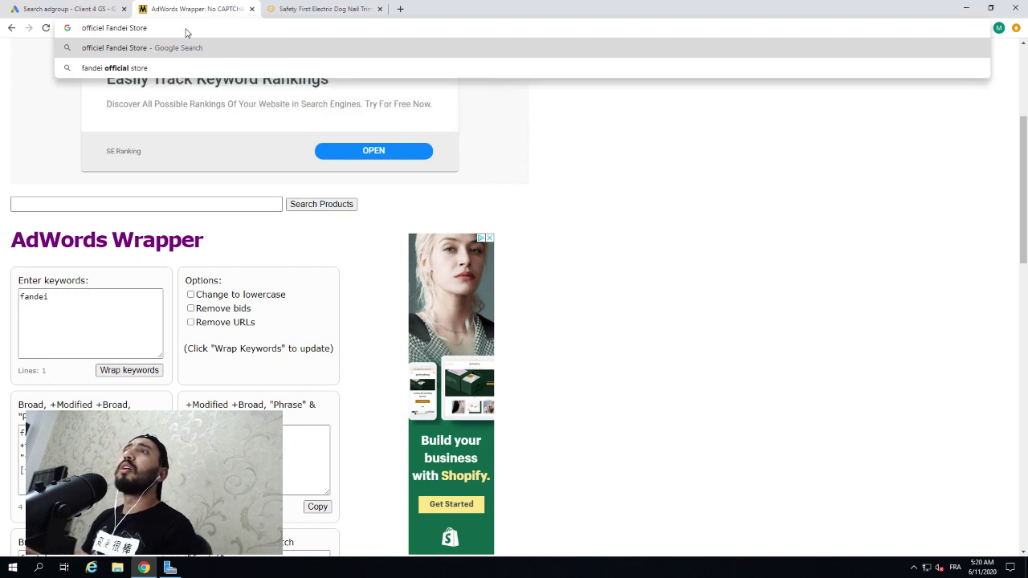
Step: Copy "Fandei Store" out of the drafted text and search Google for the remaining word "officiel"
triple_click(185, 28)
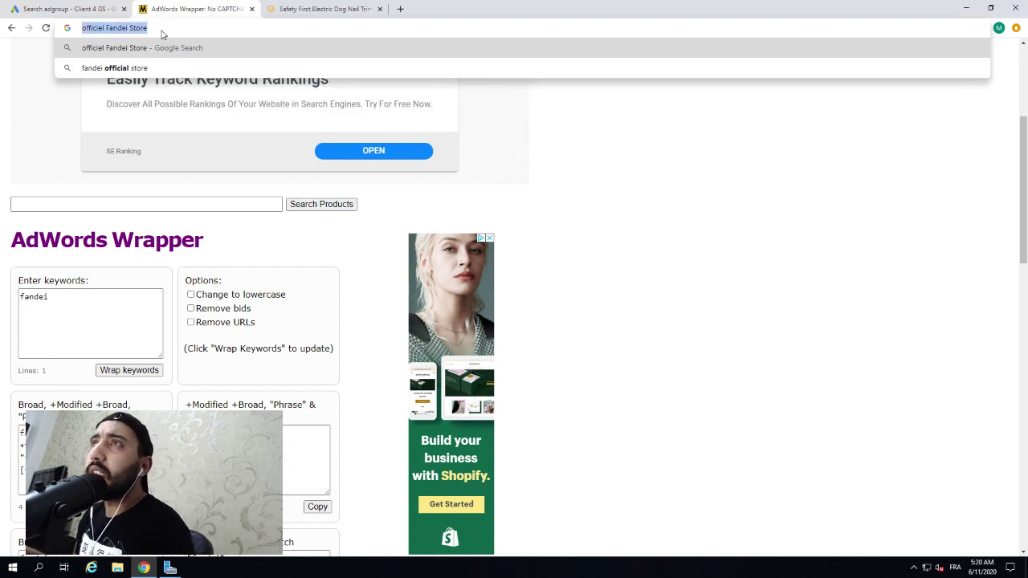
drag(147, 28, 103, 28)
key(ctrl+c)
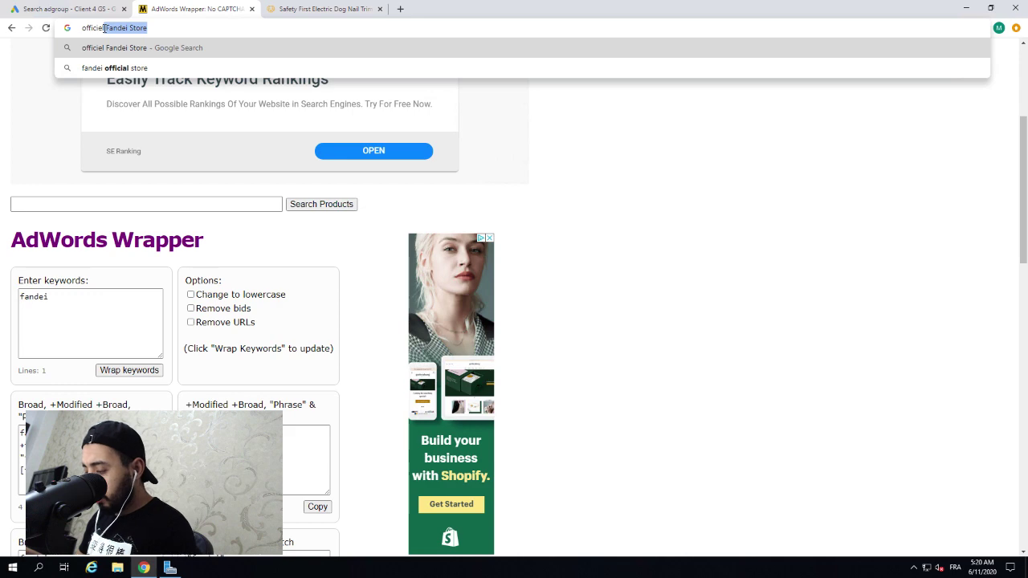
key(BackSpace)
key(Return)
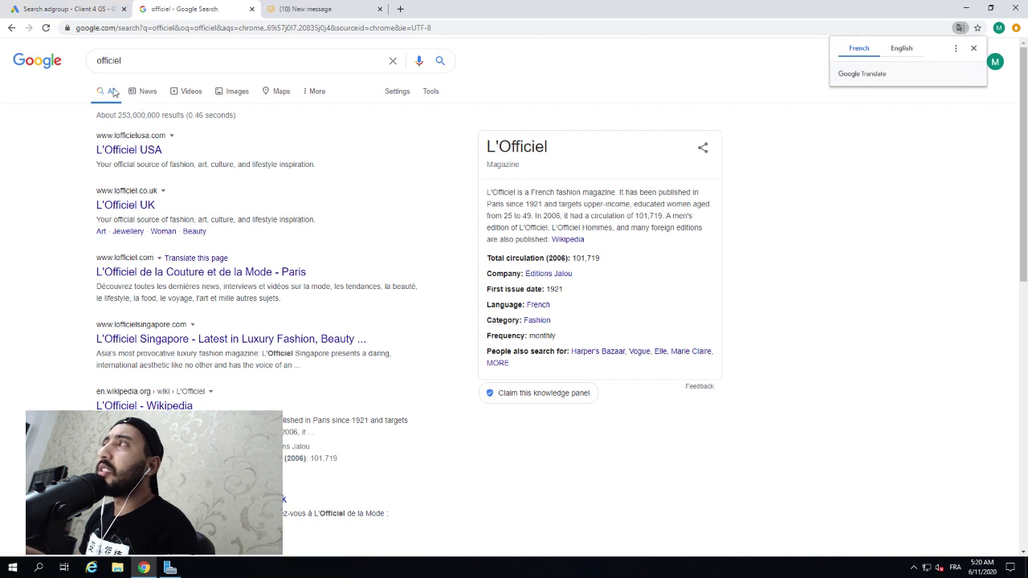
Step: Paste the copied store name into the text ad's Headline 1 and prefix it to read "Officiel Fandei Store"
click(78, 10)
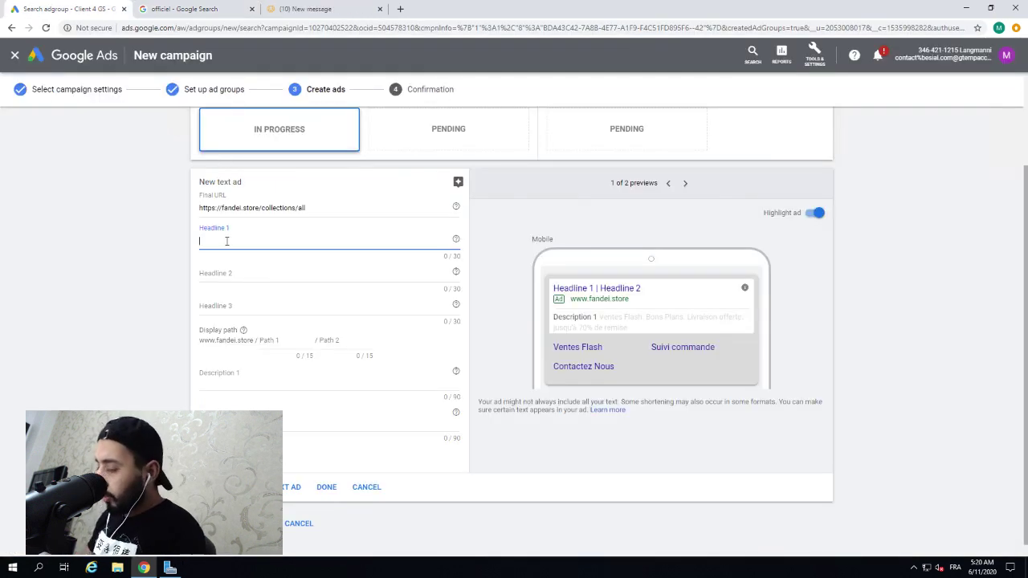
key(ctrl+v)
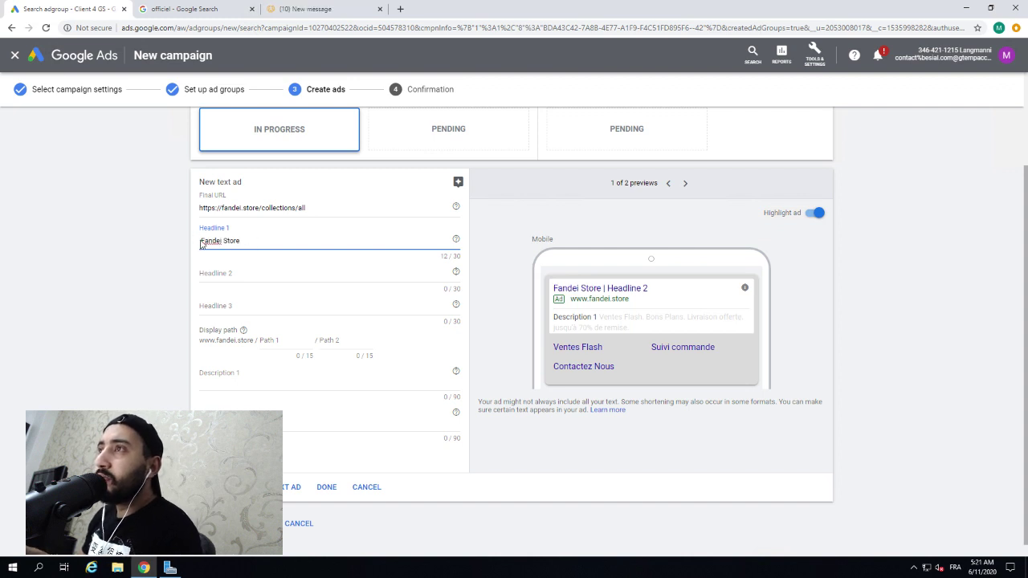
click(201, 244)
text(Off)
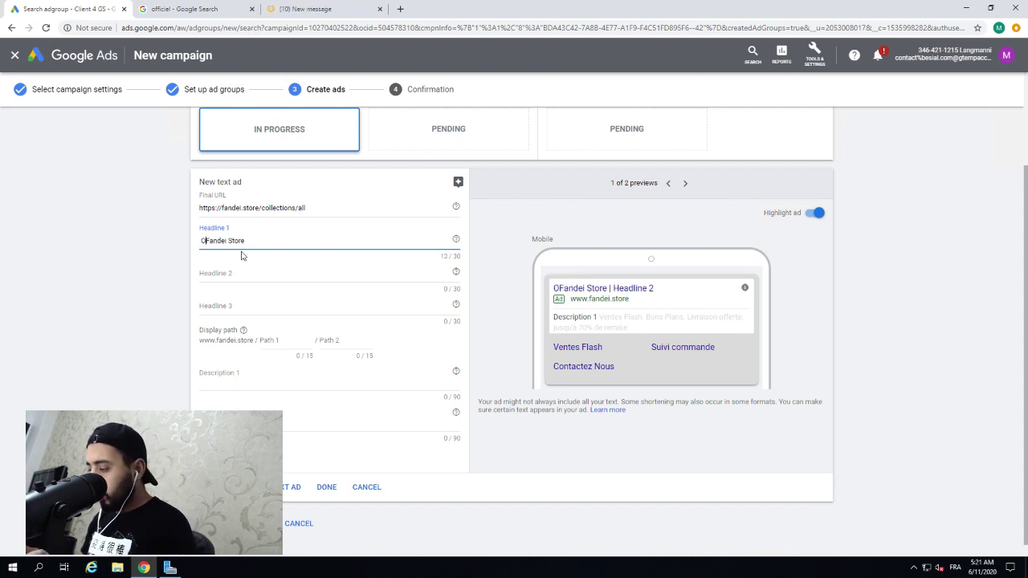
text(iciel)
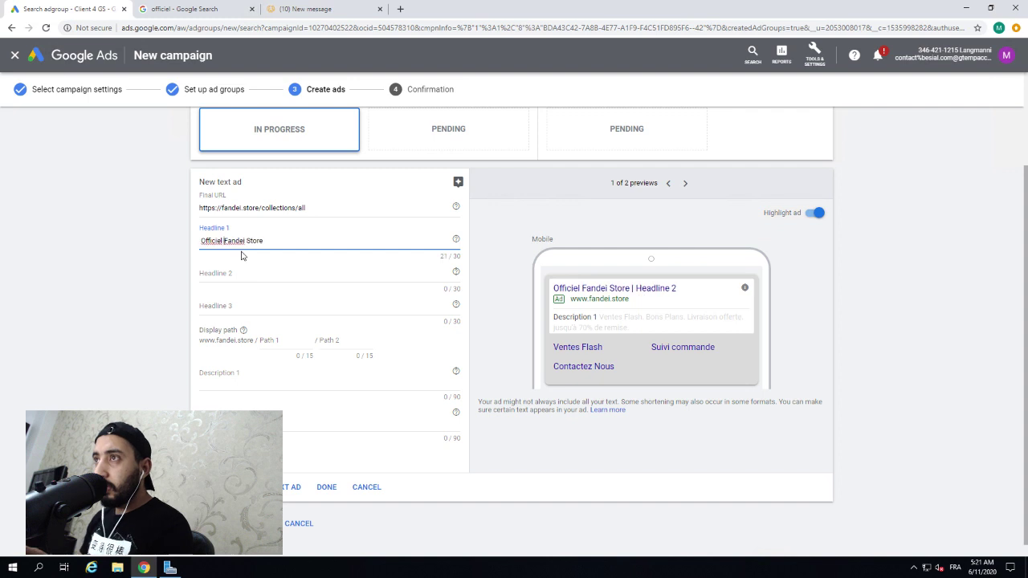
Step: Set Headline 2 of the text ad to "Ventes Flash Et Bon Plans"
click(252, 275)
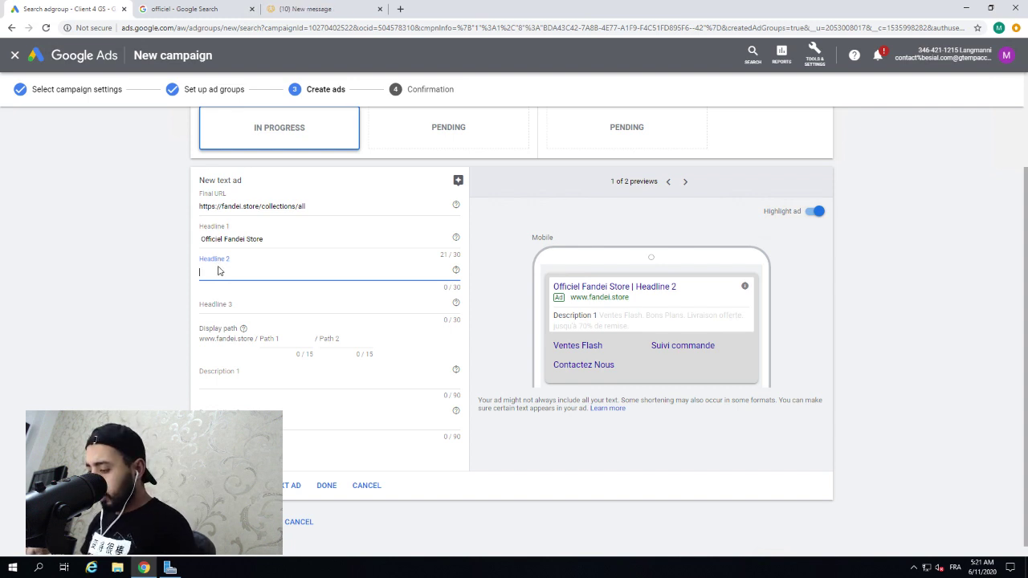
text(Ventes)
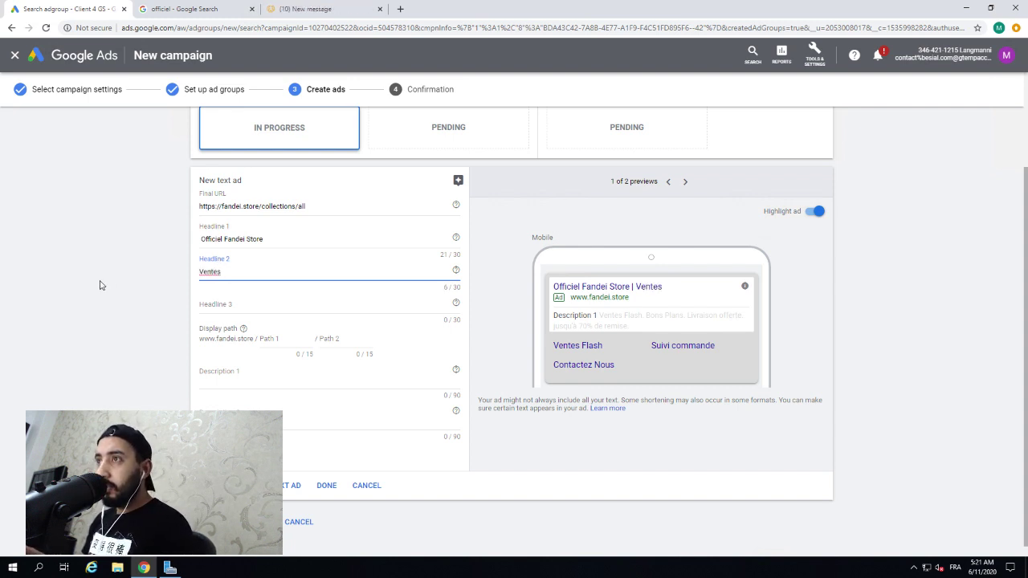
text( Flash T)
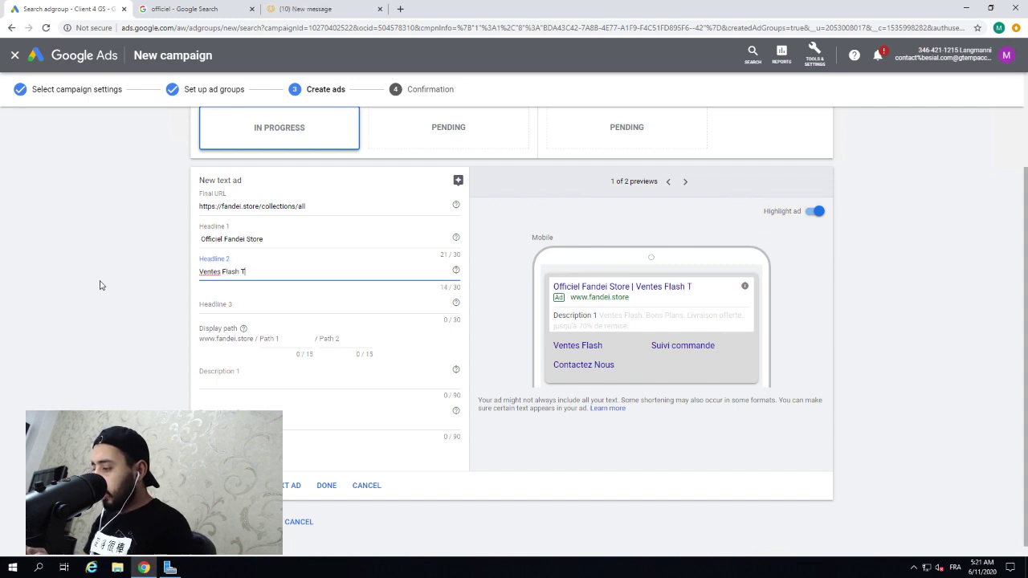
key(BackSpace)
text(E)
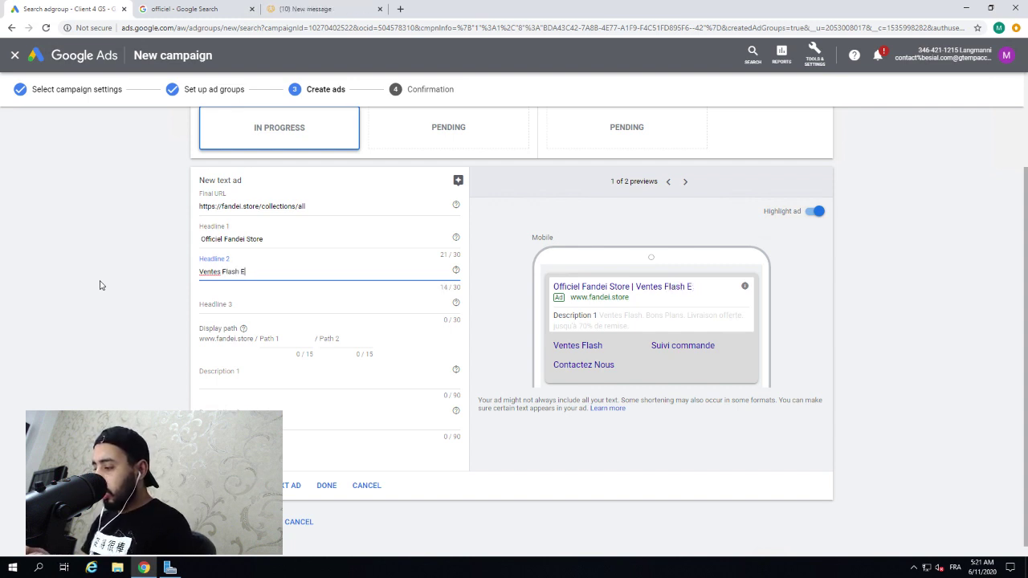
text(t)
key(BackSpace)
key(BackSpace)
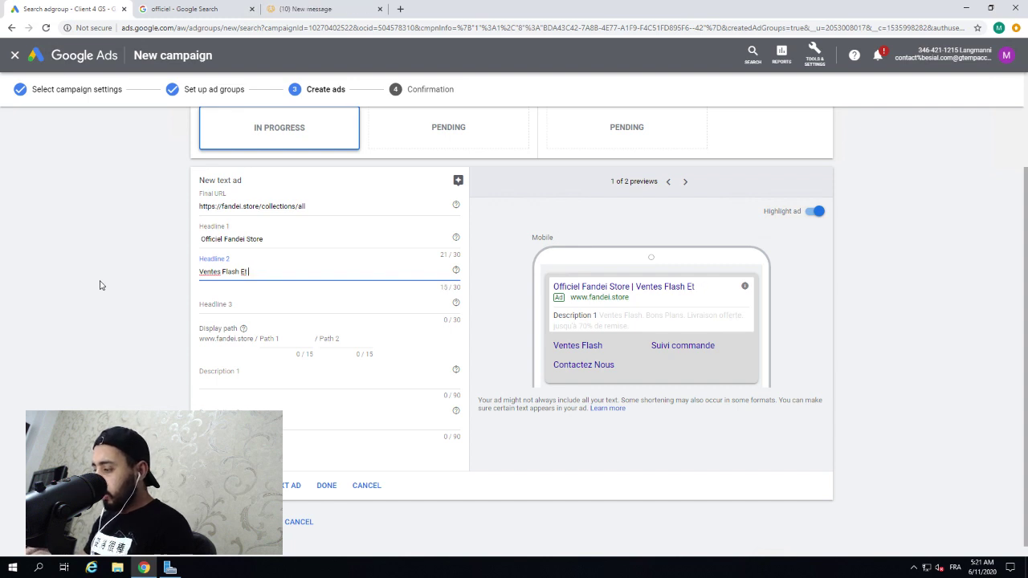
text(Bon Plans)
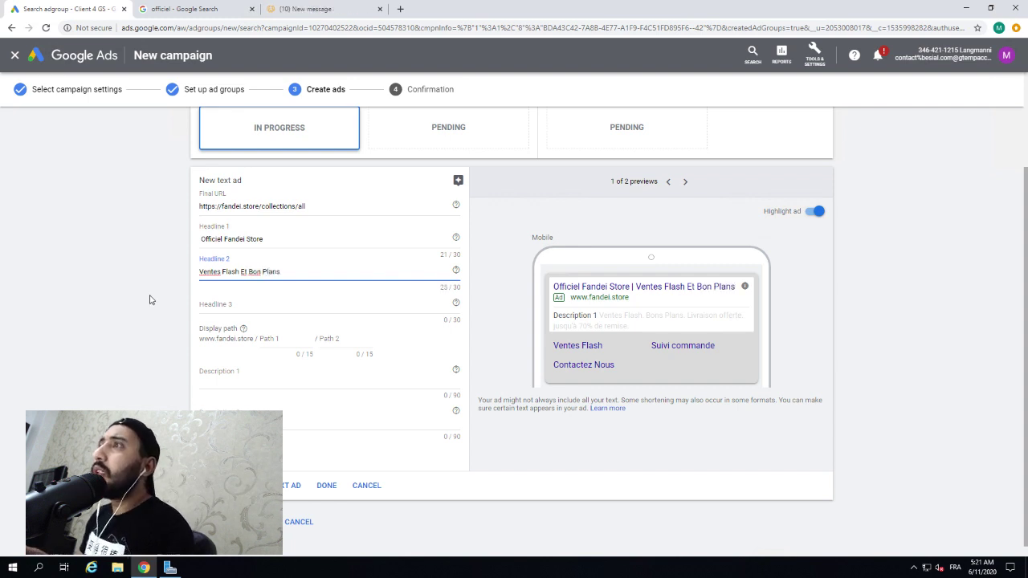
Step: Return from the "officiel" search to the earlier Google results for "Jusqu'a 70% de réductions" to source Headline 3
click(250, 309)
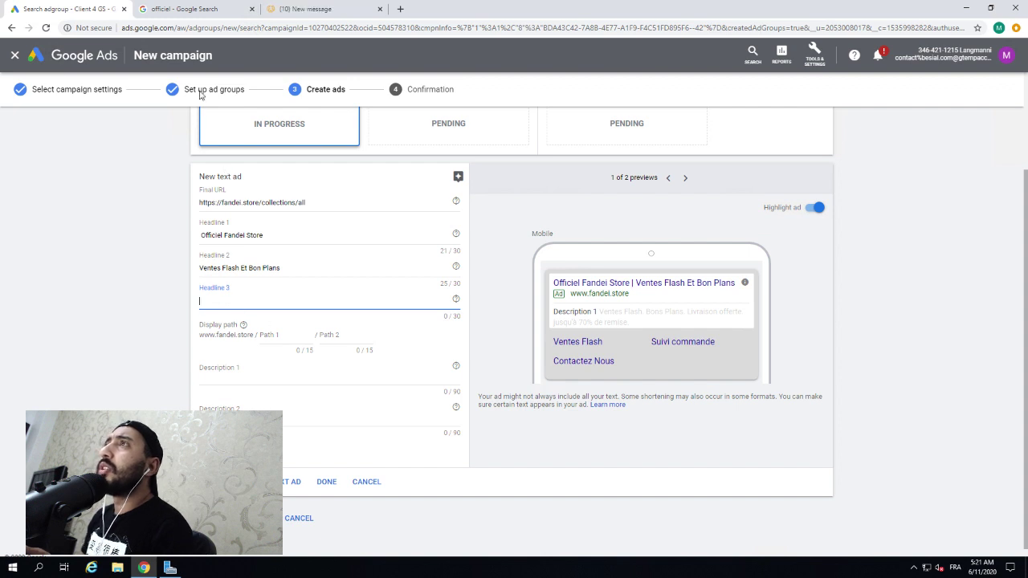
click(171, 10)
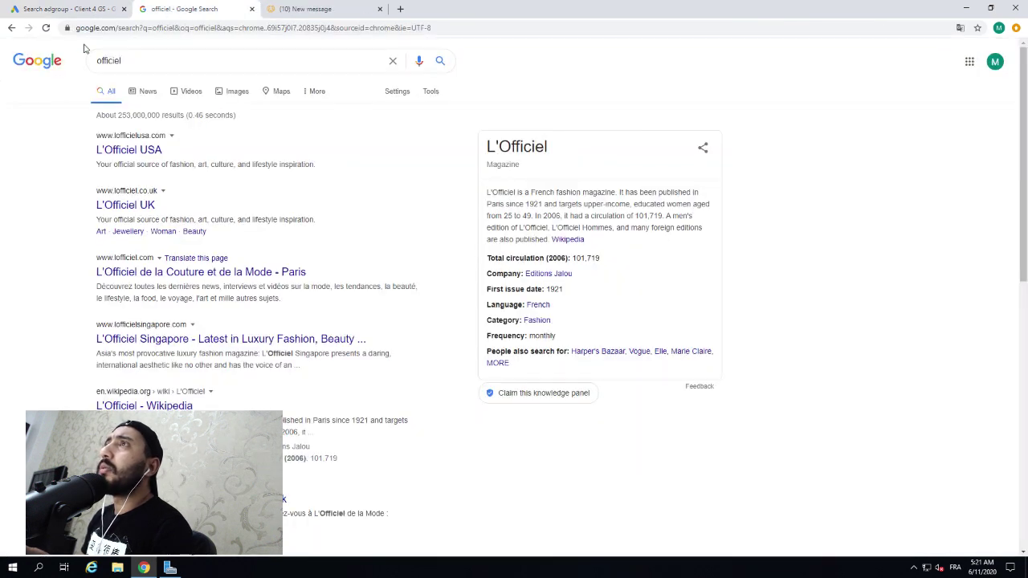
click(11, 27)
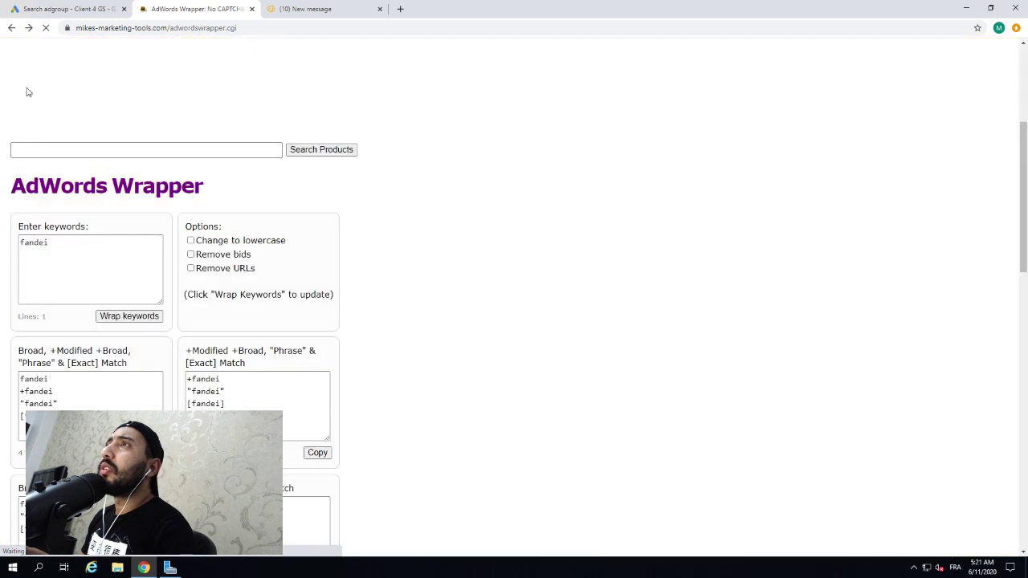
click(12, 30)
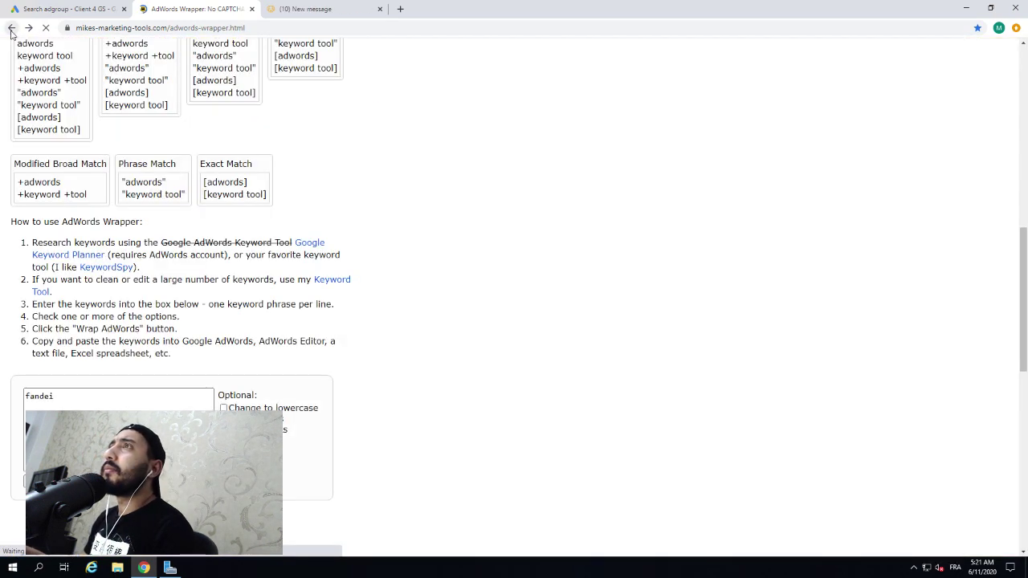
click(11, 30)
click(11, 30)
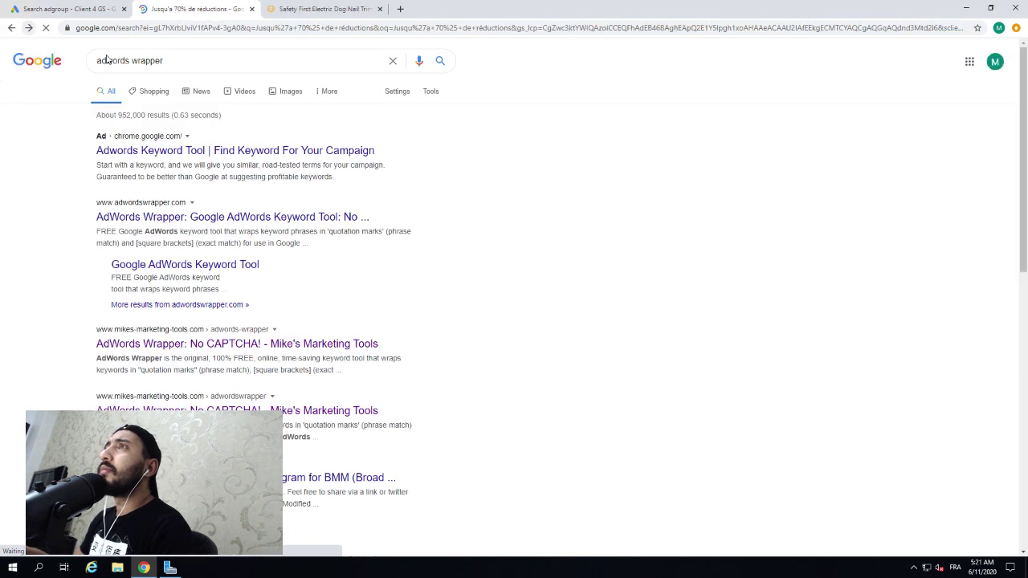
Step: Copy the query "Jusqu'a 70% de réductions" from the Google search and paste it as the text ad's Headline 3
triple_click(142, 48)
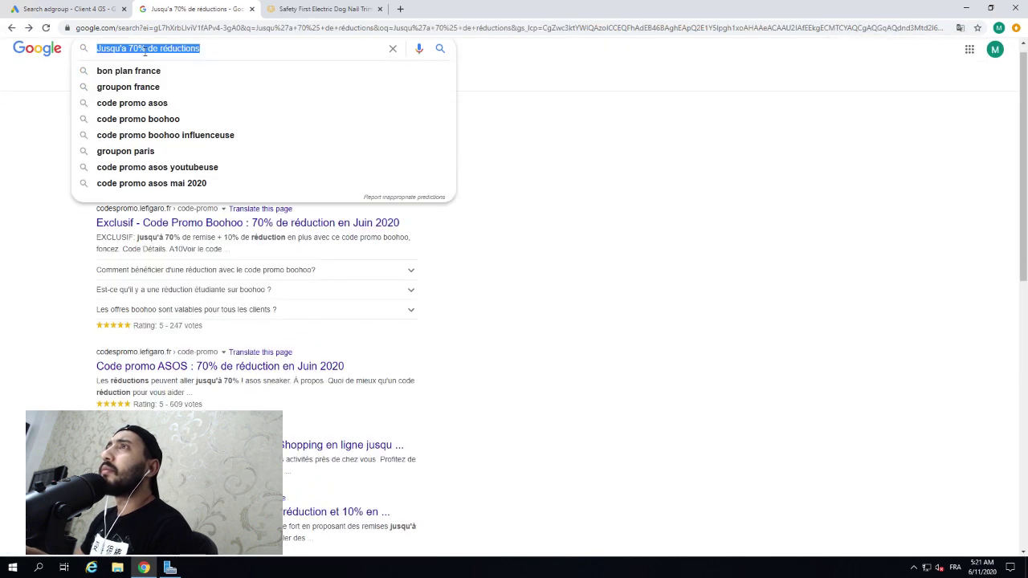
right_click(149, 51)
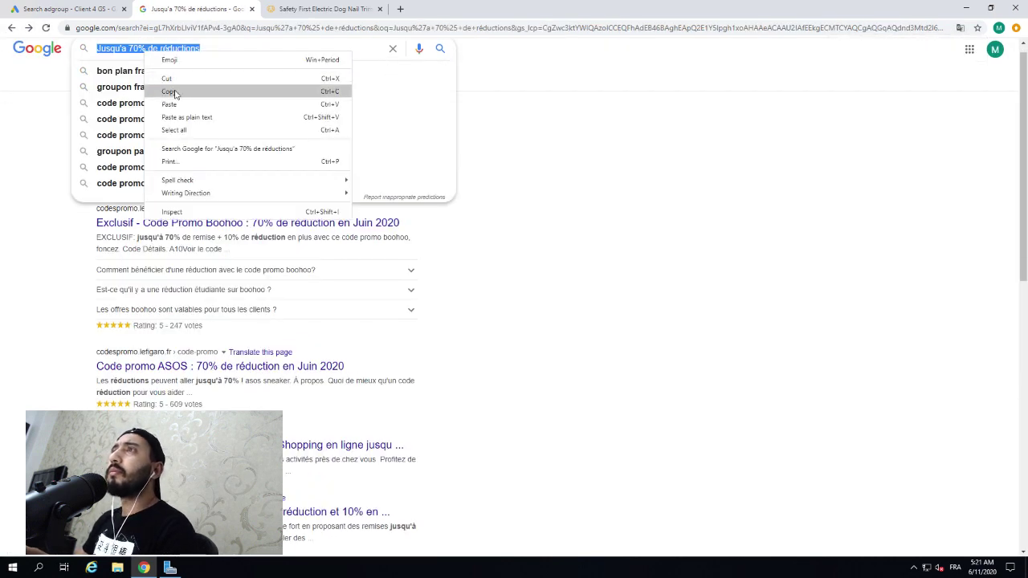
click(196, 91)
click(87, 14)
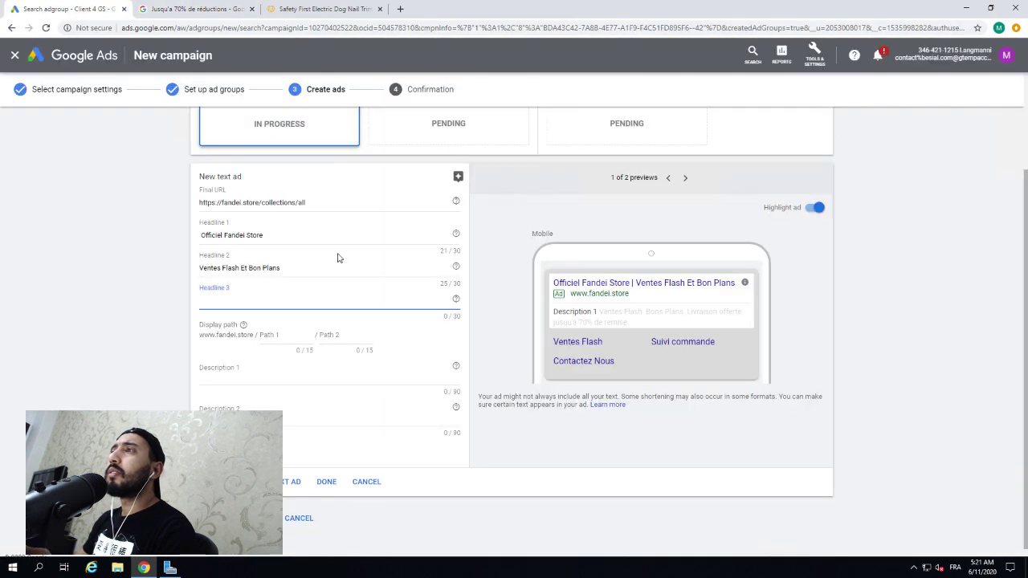
right_click(255, 304)
click(280, 386)
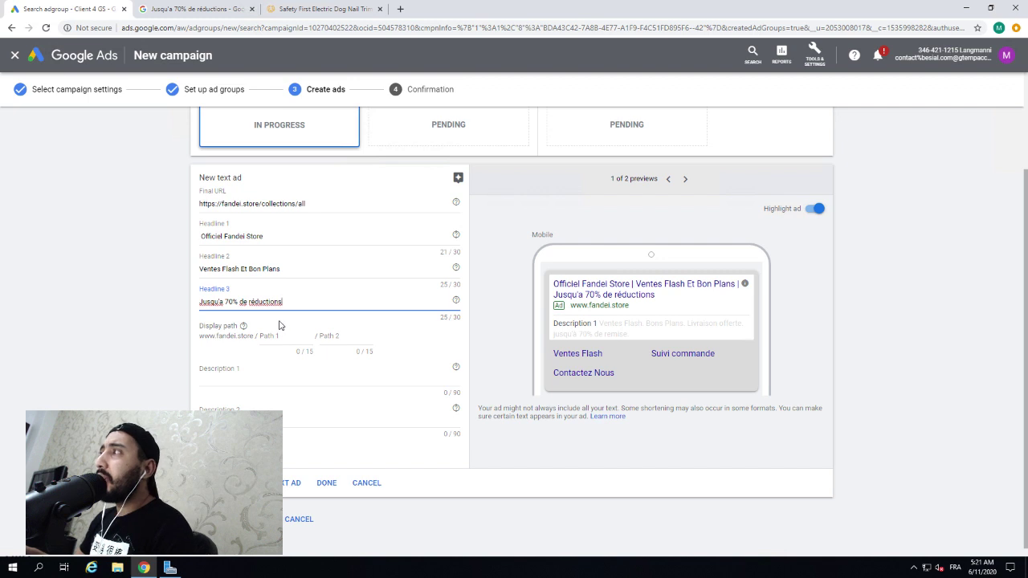
Step: Look through the Google results for "Jusqu'a 70% de réductions" for wording to use as the text ad's Description 1
click(236, 375)
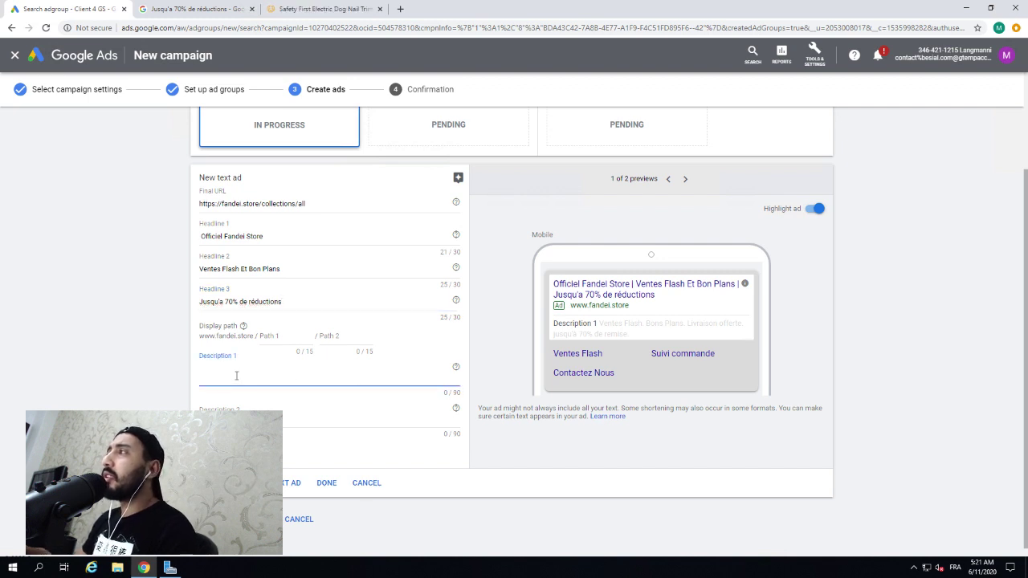
click(178, 9)
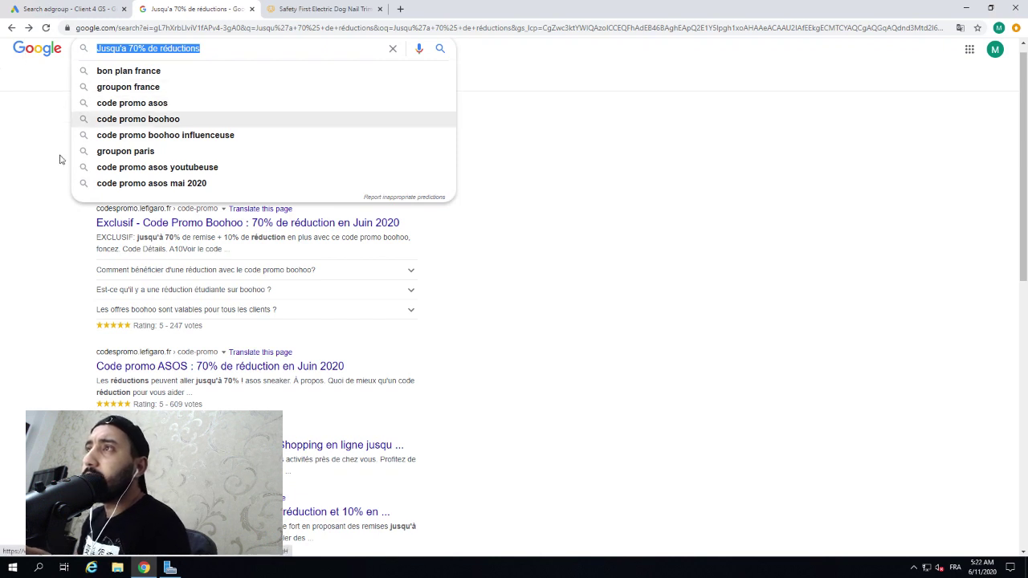
click(50, 202)
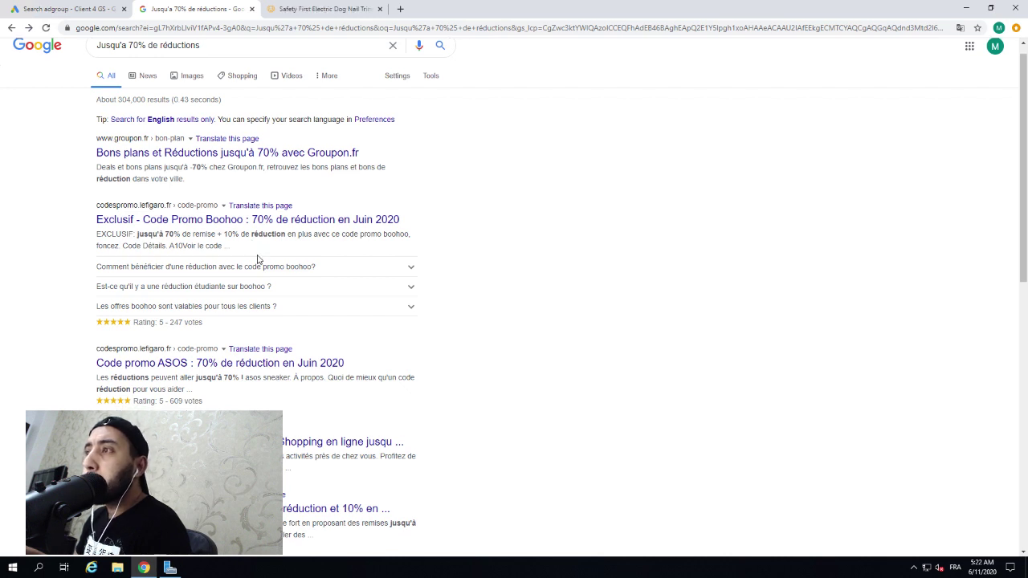
scroll(258, 259, down, 1)
scroll(258, 260, down, 2)
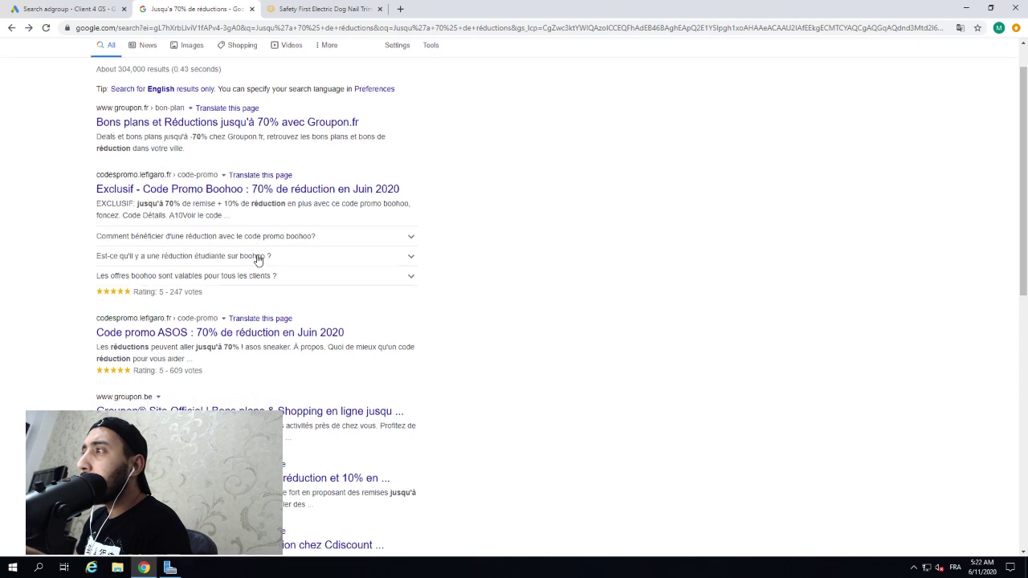
scroll(258, 259, down, 1)
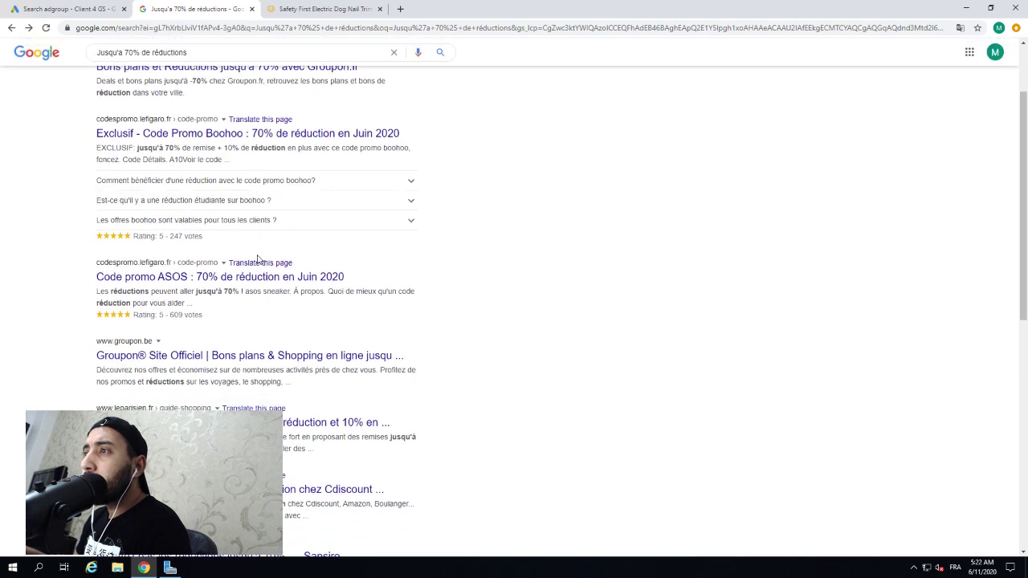
scroll(258, 260, down, 2)
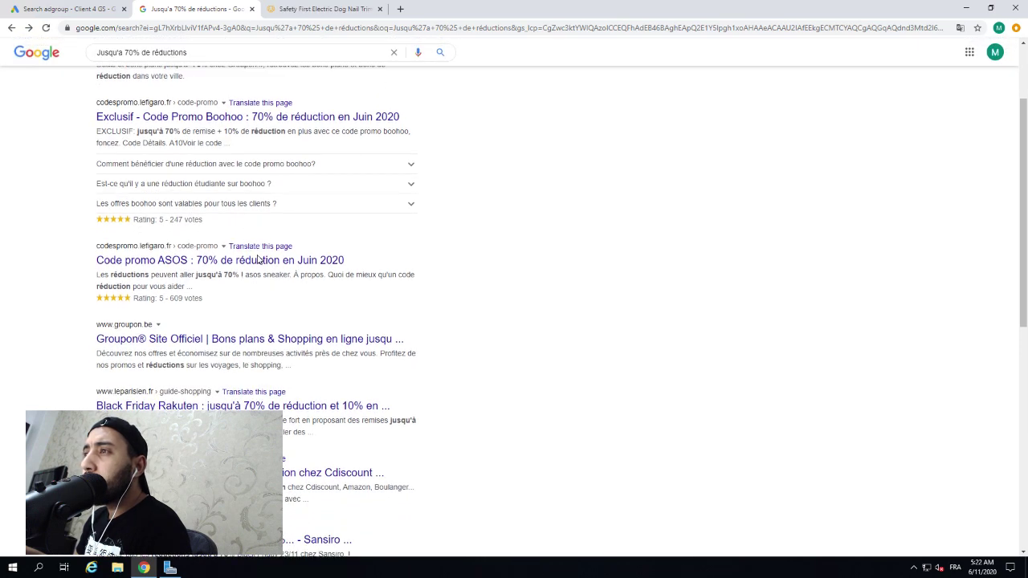
scroll(258, 260, down, 1)
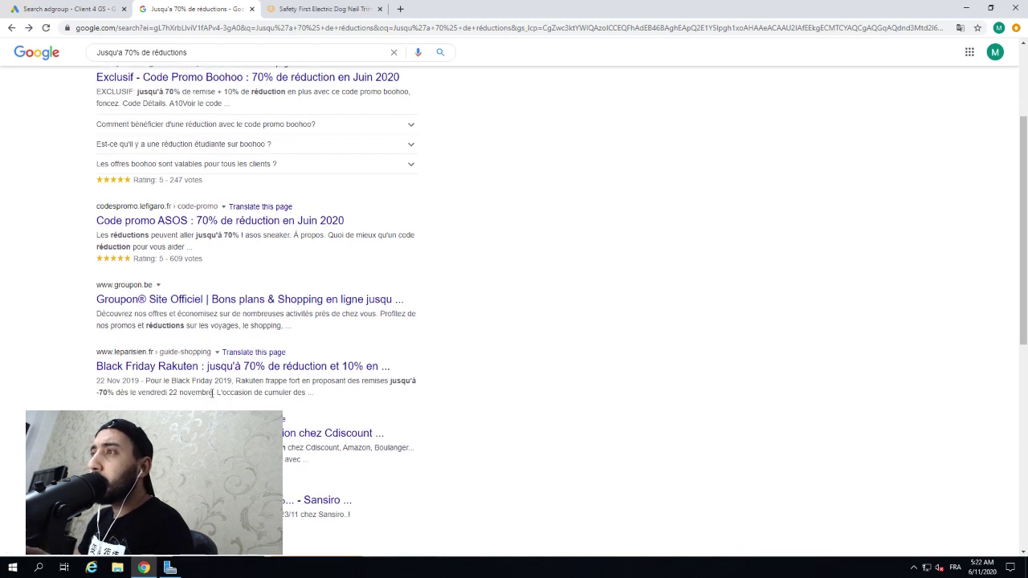
scroll(212, 392, down, 2)
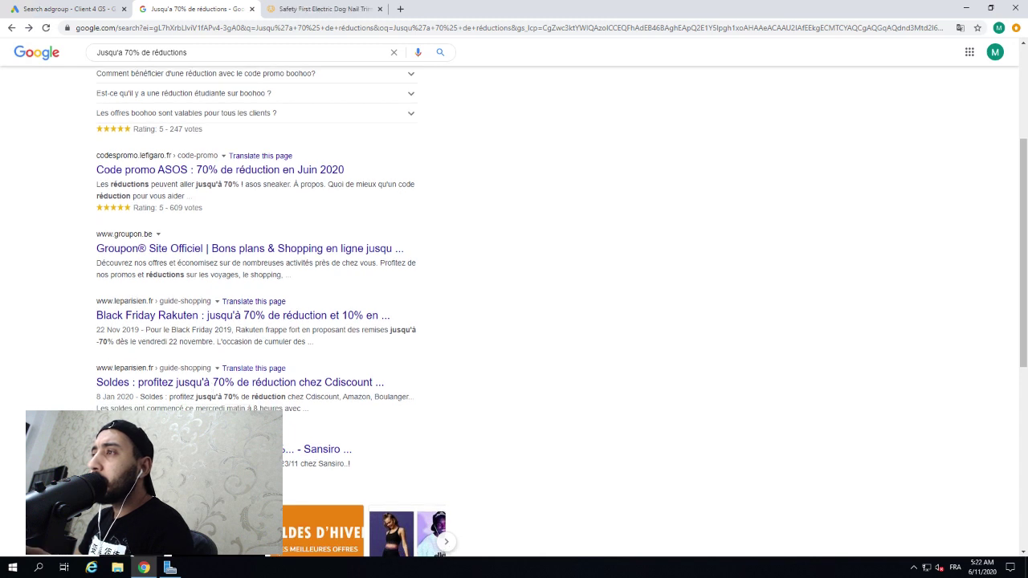
Step: Return to the earlier "vente flash" Google results and copy "Toutes les ventes flash et promos pour des milliers de produits sur" from the Rue du Commerce snippet
click(10, 28)
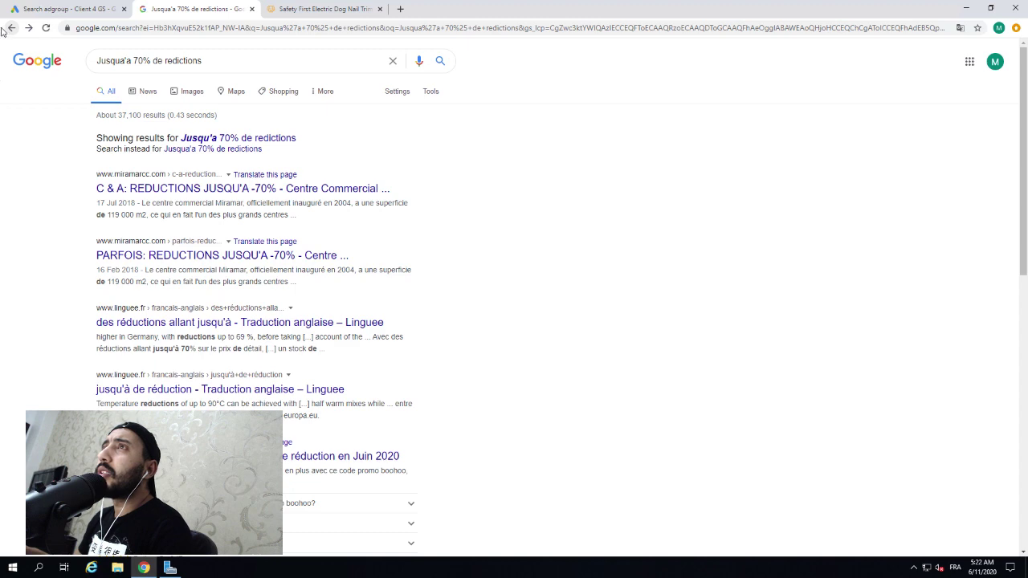
click(4, 29)
click(8, 29)
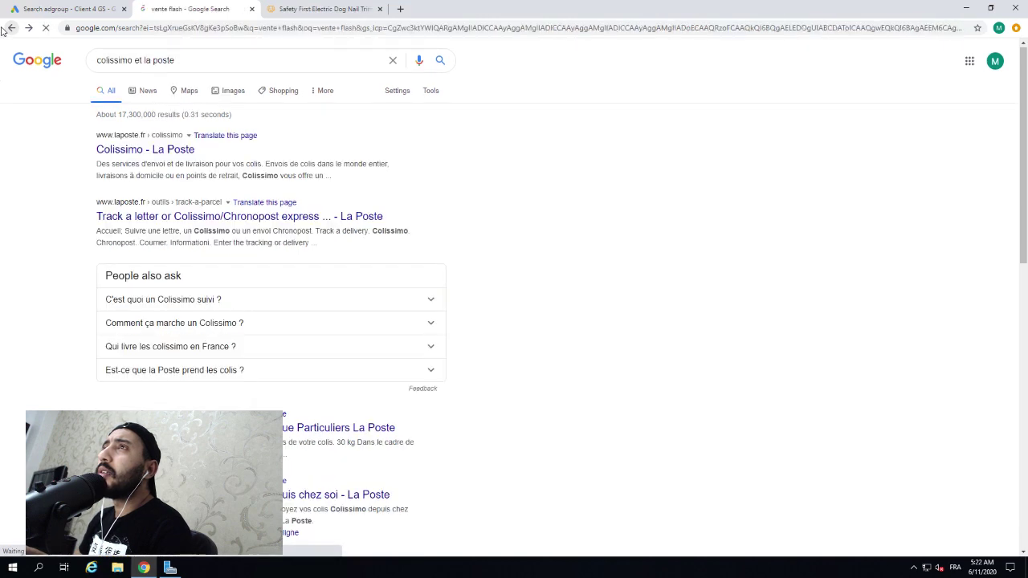
scroll(108, 110, up, 4)
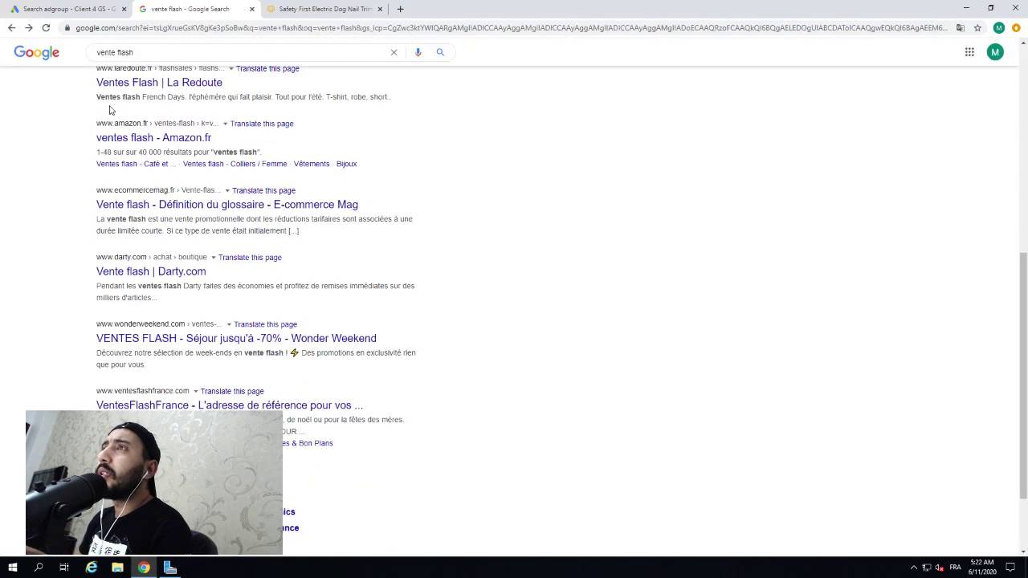
scroll(14, 126, up, 2)
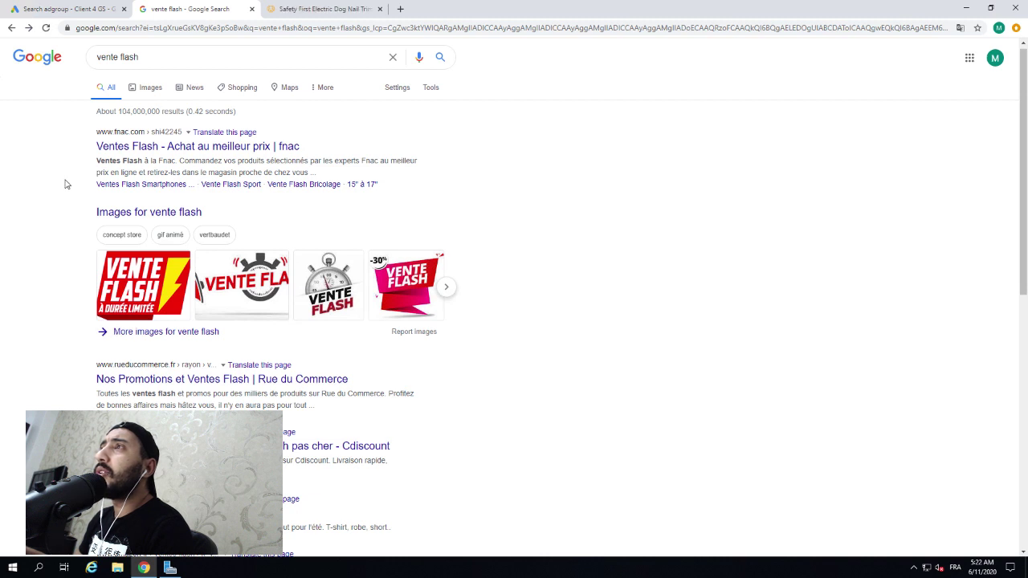
scroll(64, 184, down, 1)
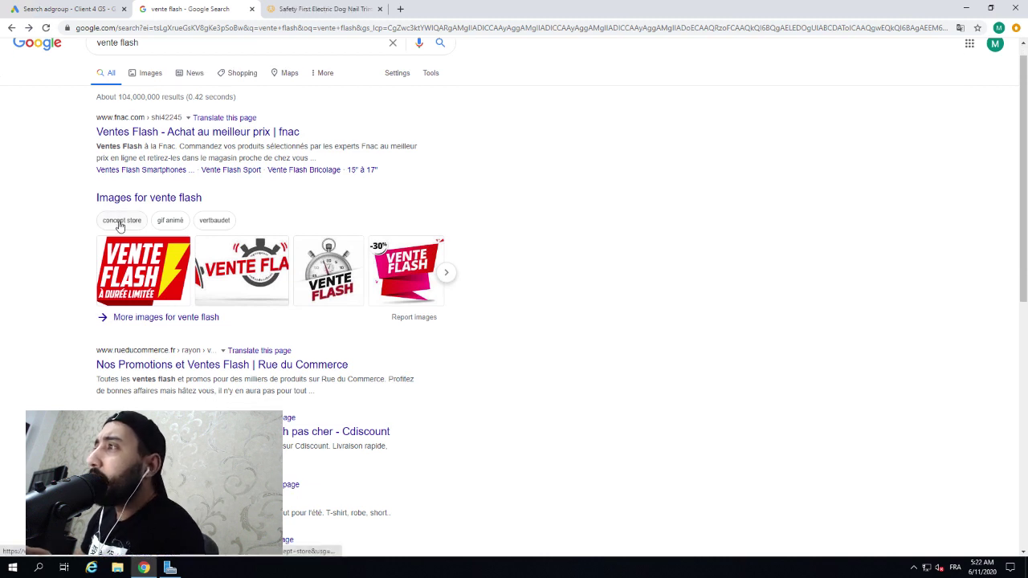
scroll(120, 225, down, 1)
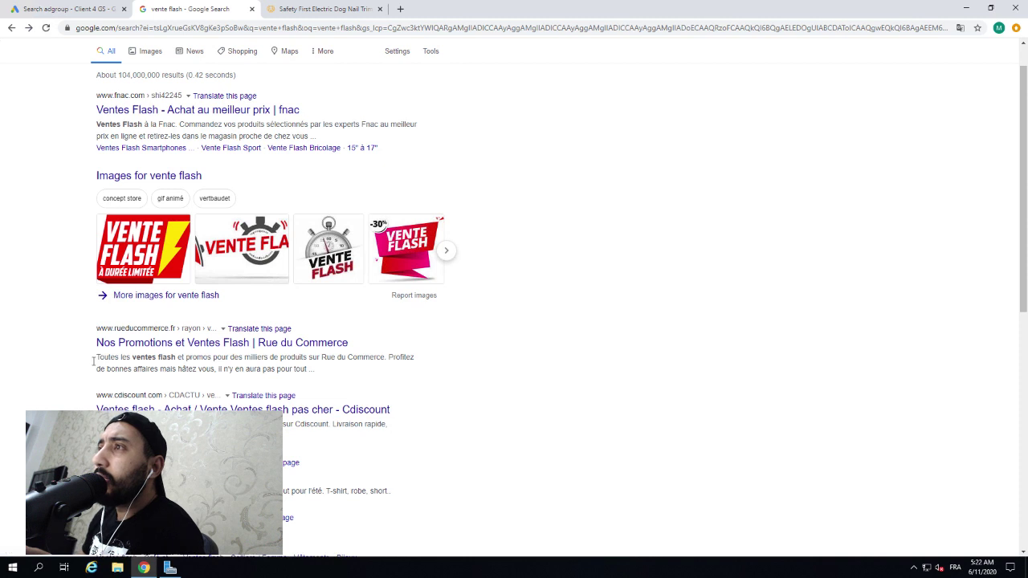
drag(93, 361, 320, 355)
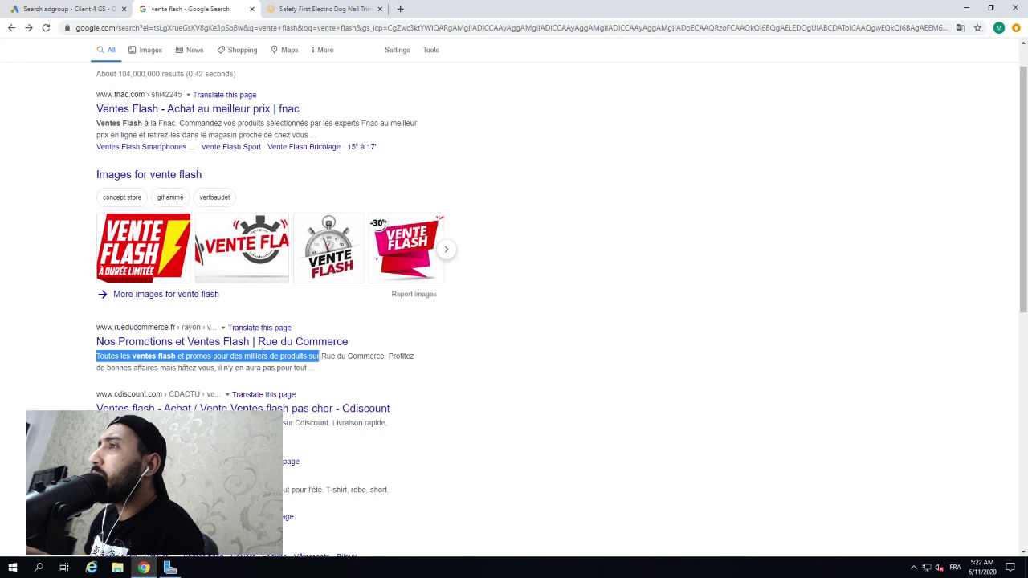
right_click(253, 356)
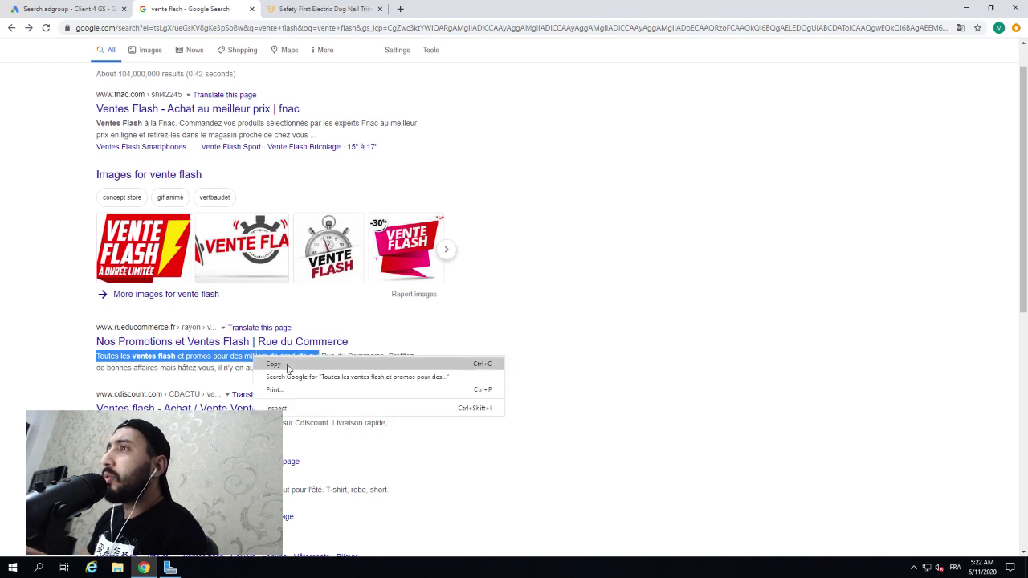
click(273, 362)
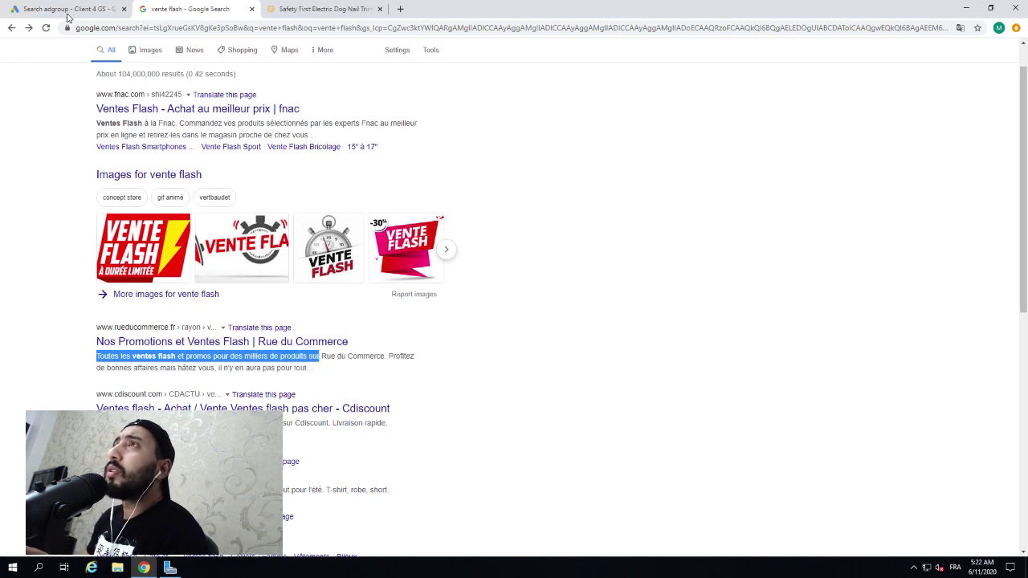
Step: Paste the copied sentence into the text ad's Description 1 and complete it with "Fandei Store"
click(69, 12)
right_click(226, 375)
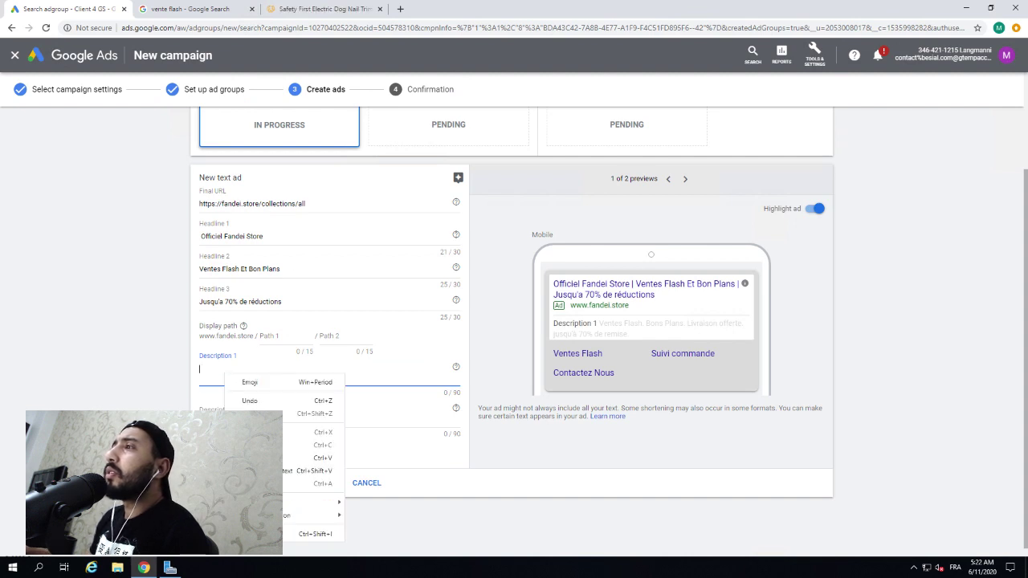
click(317, 458)
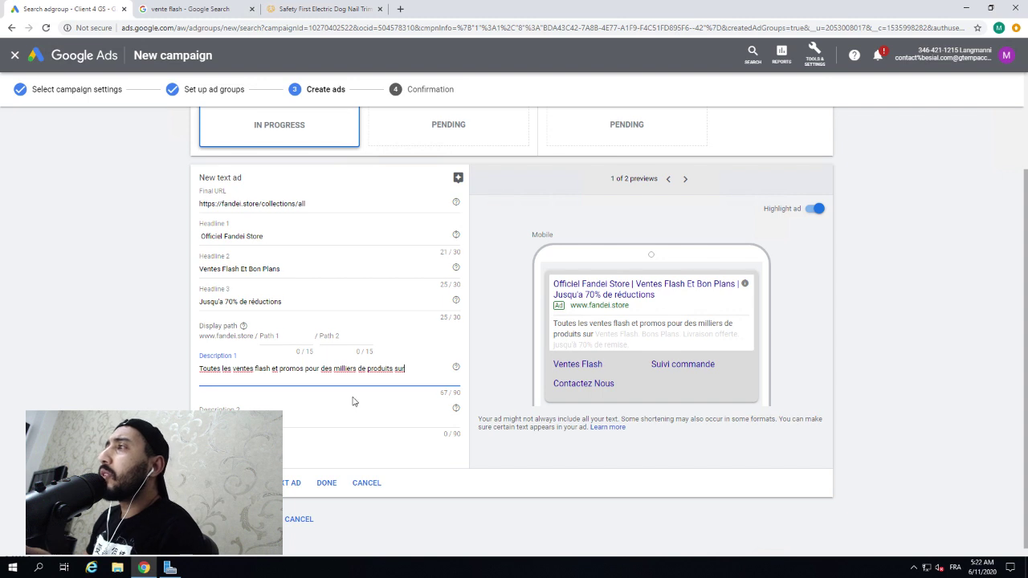
text(Fand)
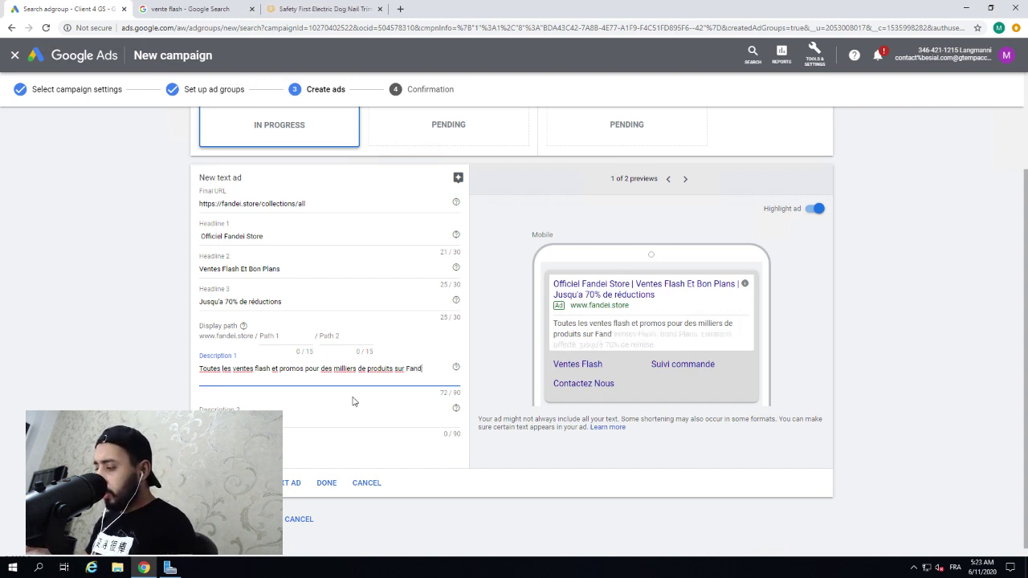
text(ei Store)
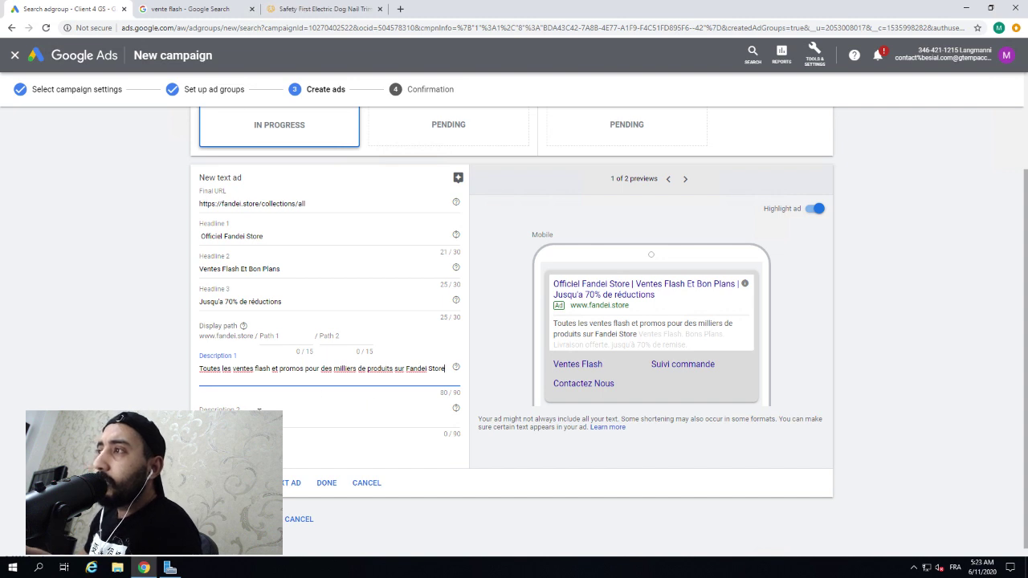
Step: Copy the Cdiscount snippet starting "Vite ! Découvrez nos réductions" from the "vente flash" Google results for Description 2
click(258, 410)
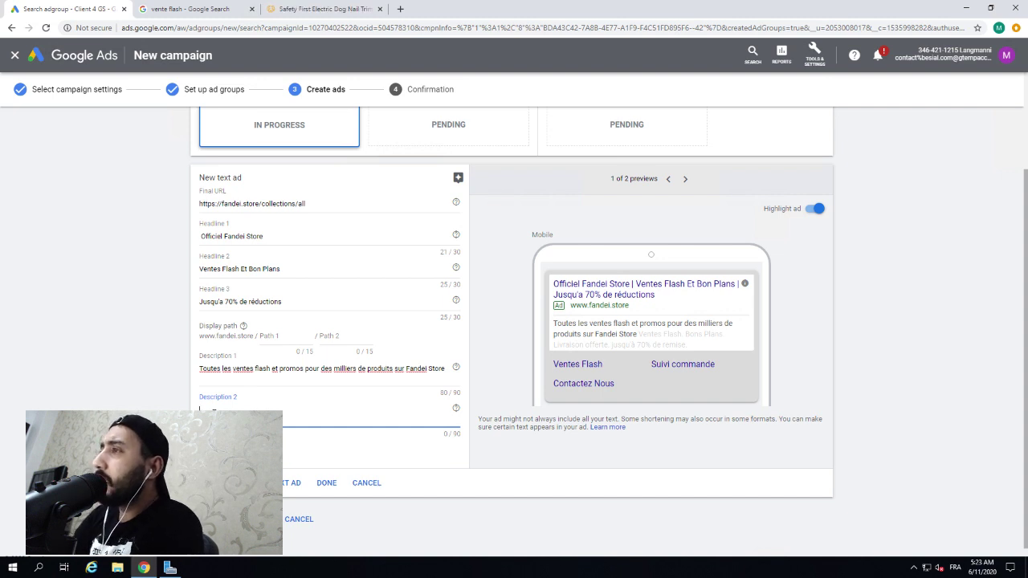
click(198, 11)
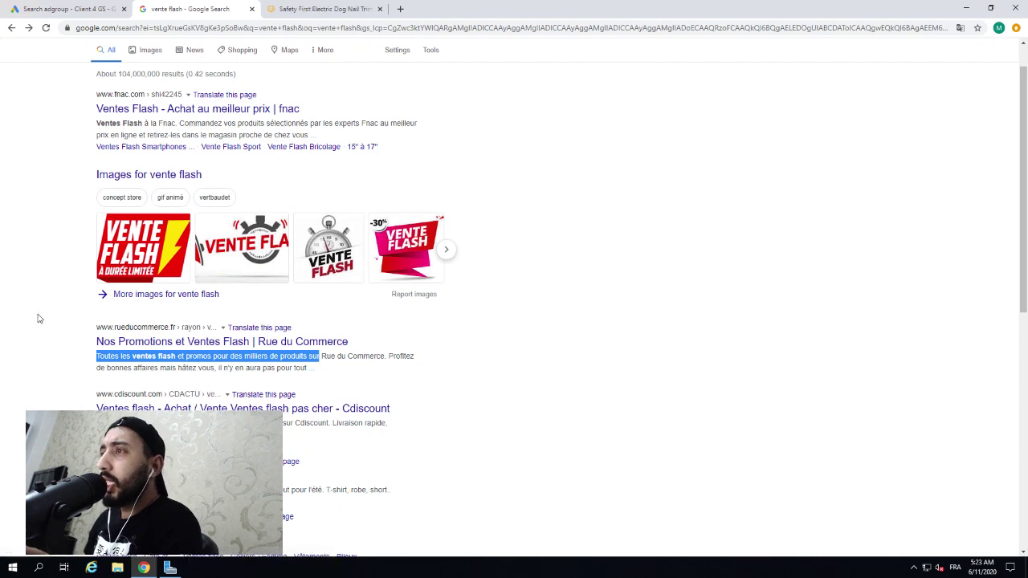
scroll(34, 325, down, 1)
scroll(34, 325, down, 1)
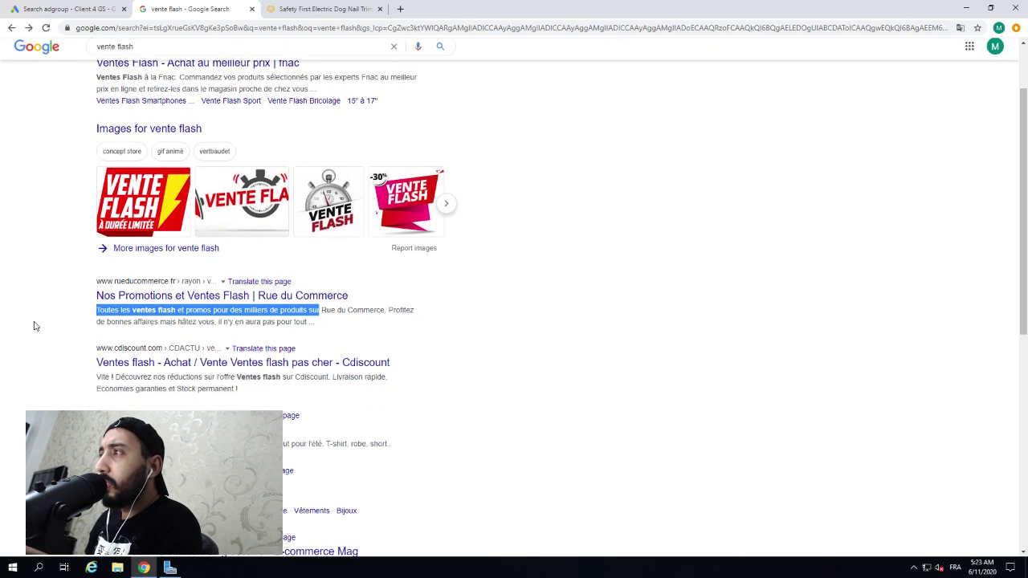
scroll(35, 325, down, 1)
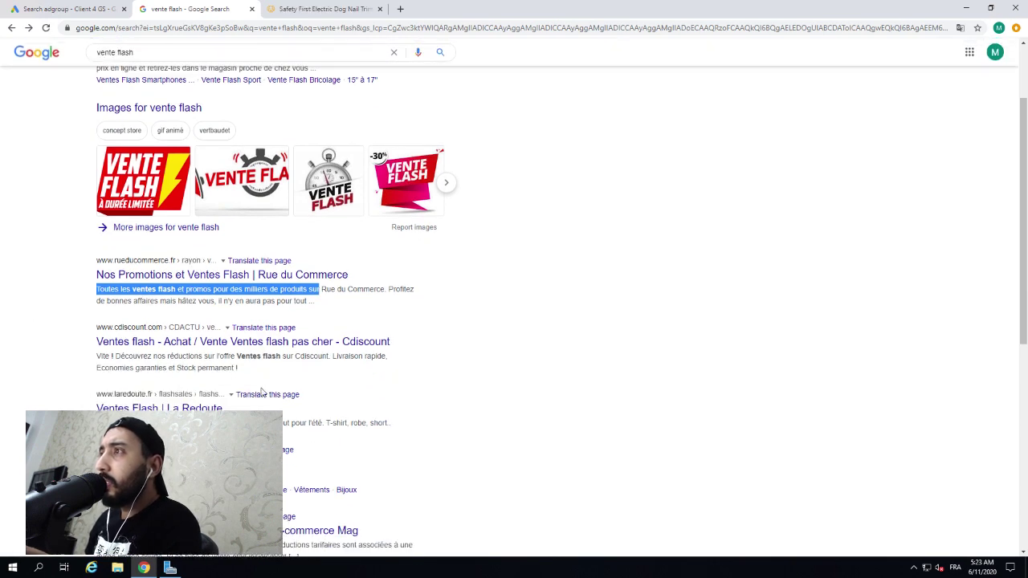
drag(240, 370, 91, 351)
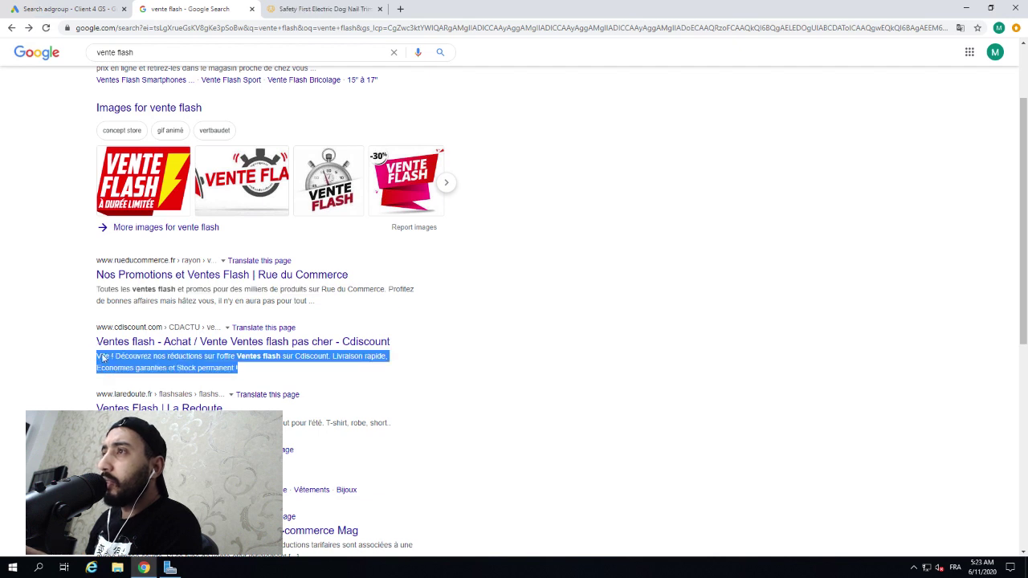
right_click(102, 359)
click(137, 363)
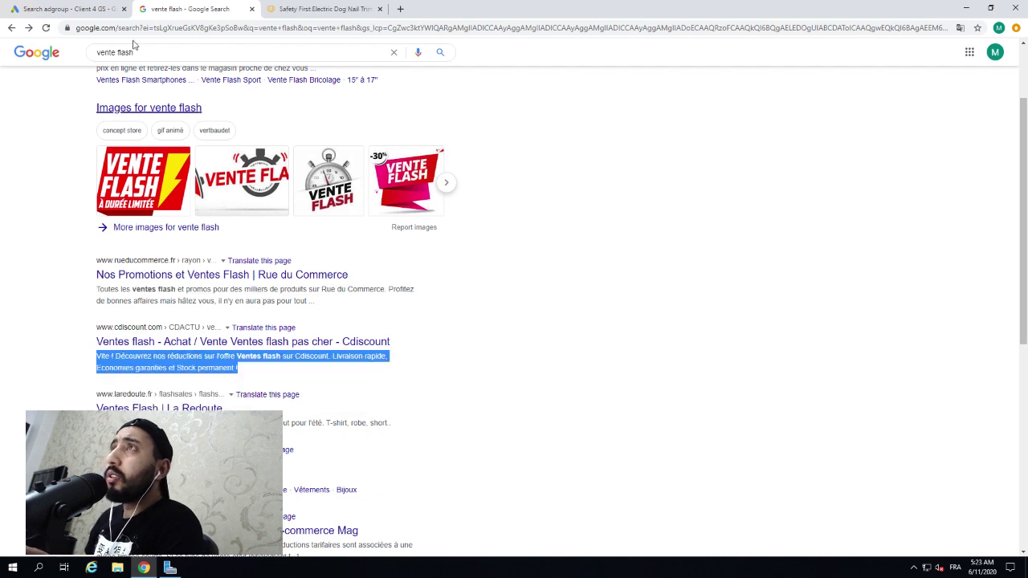
Step: Paste the copied Cdiscount snippet into the text ad's Description 2
click(81, 12)
click(255, 402)
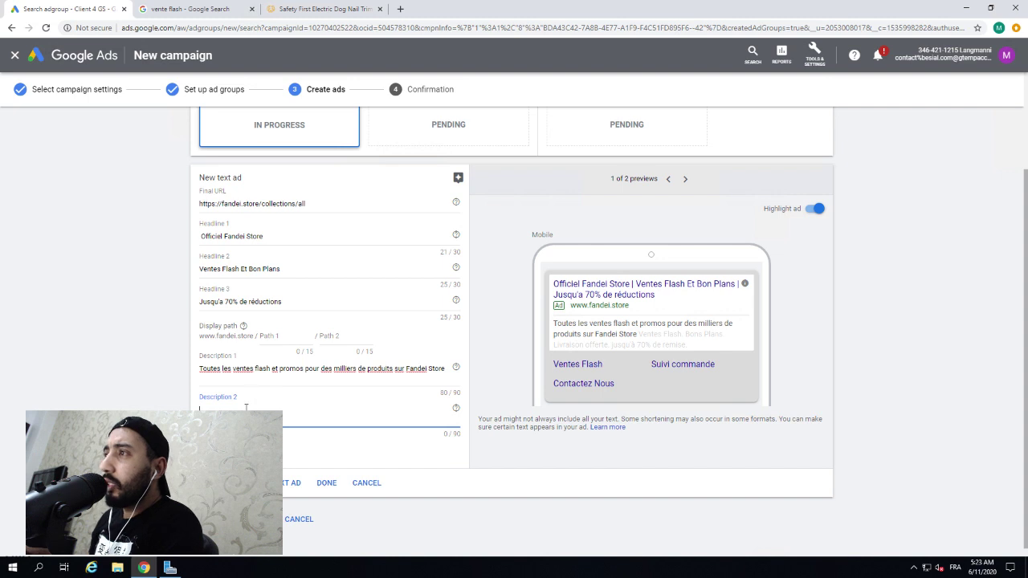
key(ctrl+v)
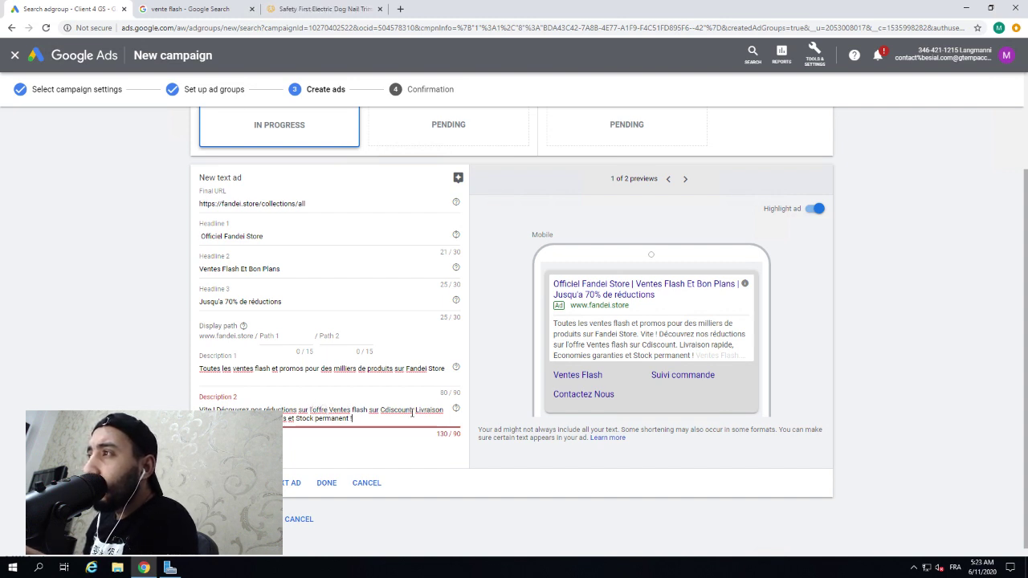
Step: Shorten Description 2 by removing "sur l'offre Ventes flash sur Cdiscount" and the leftover period and extra space after "réductions"
drag(412, 412, 298, 408)
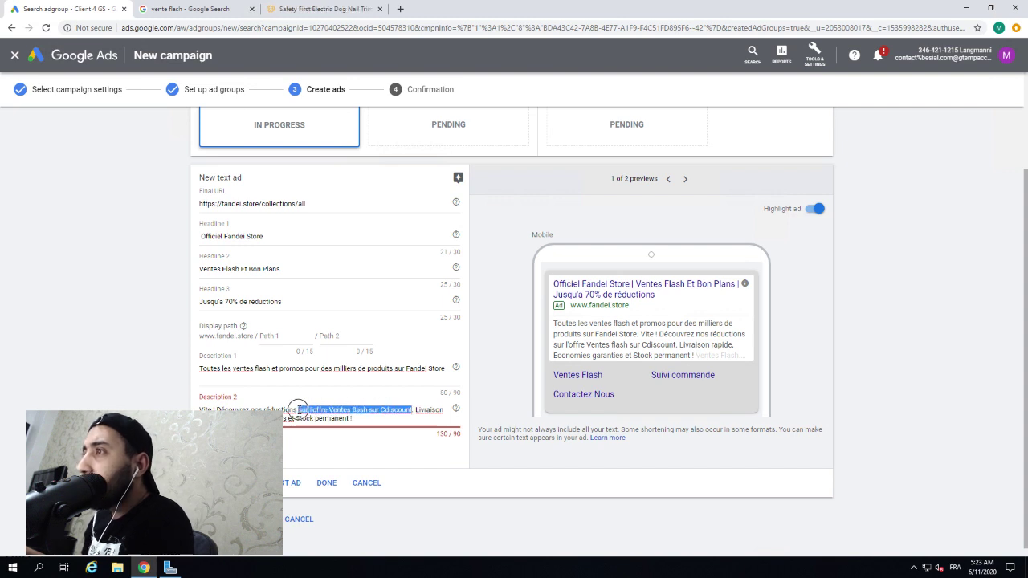
key(BackSpace)
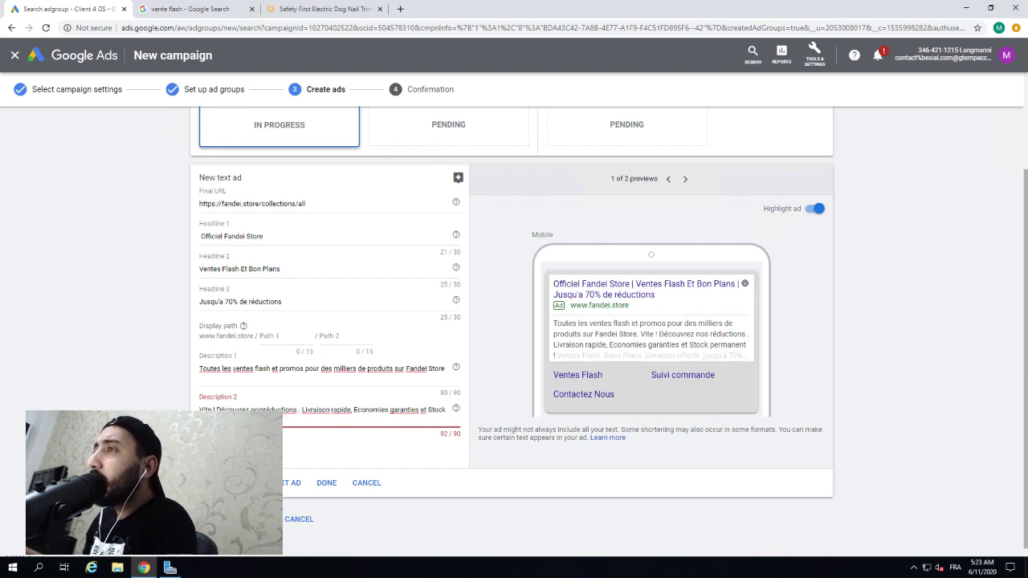
click(299, 411)
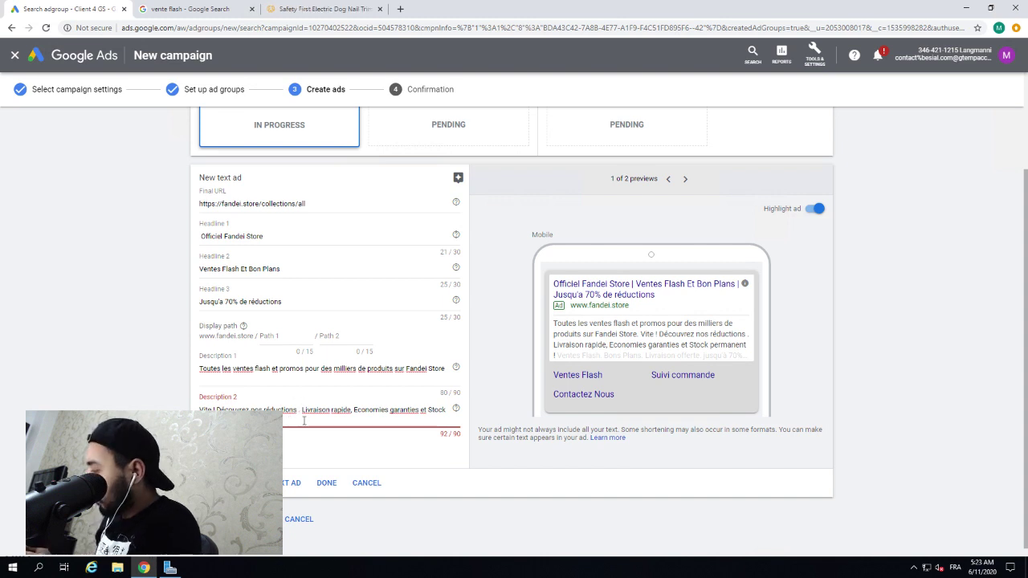
key(BackSpace)
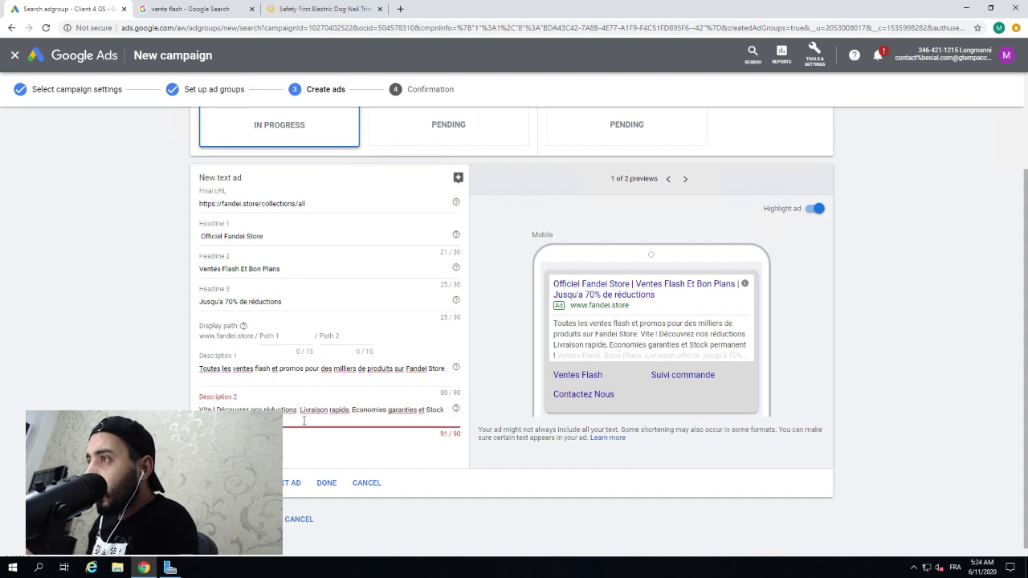
key(BackSpace)
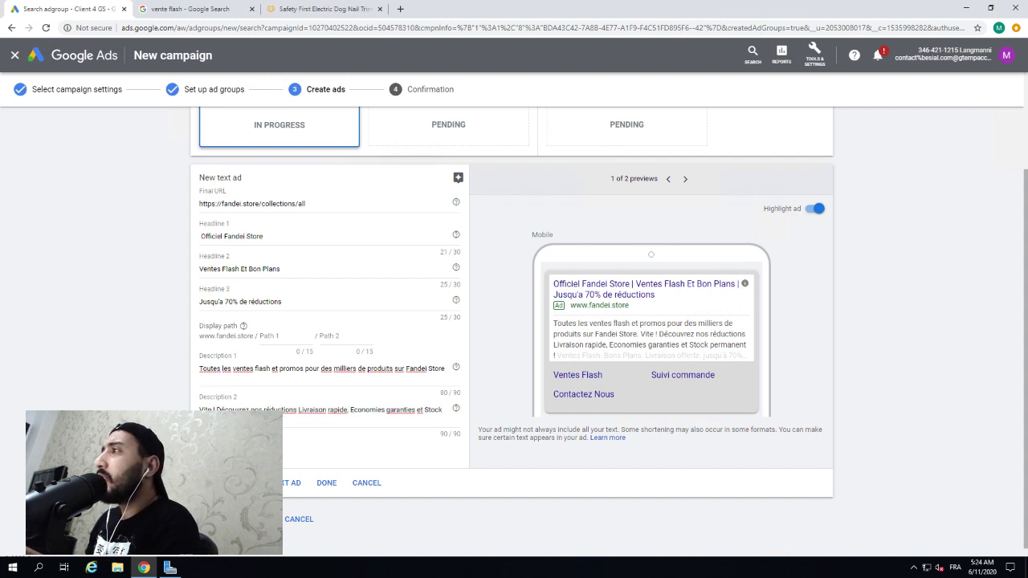
click(424, 422)
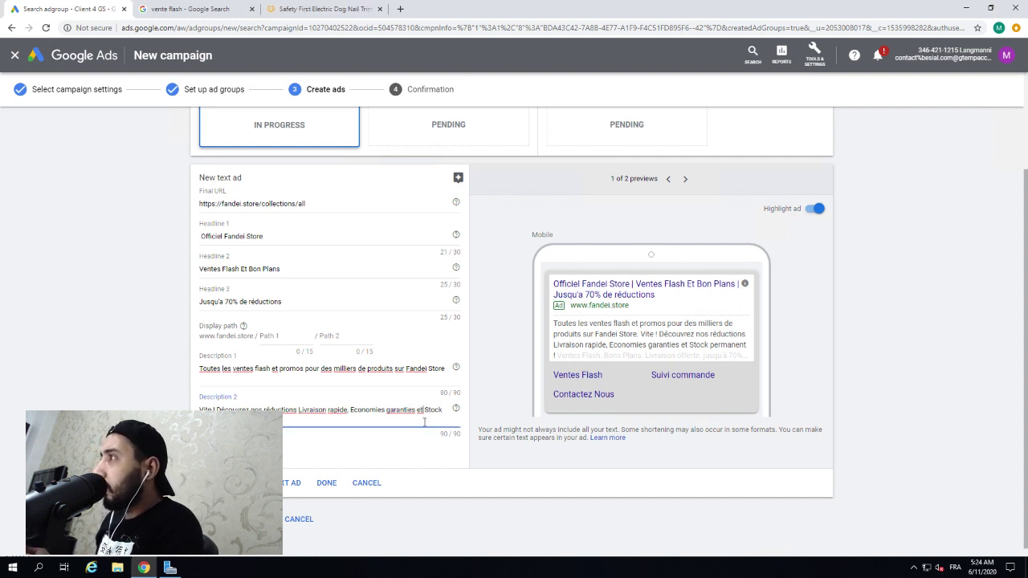
Step: In Description 2, replace "et" before "Stock" with a comma and add a period between "réductions" and "Livraison rapide"
key(BackSpace)
key(BackSpace)
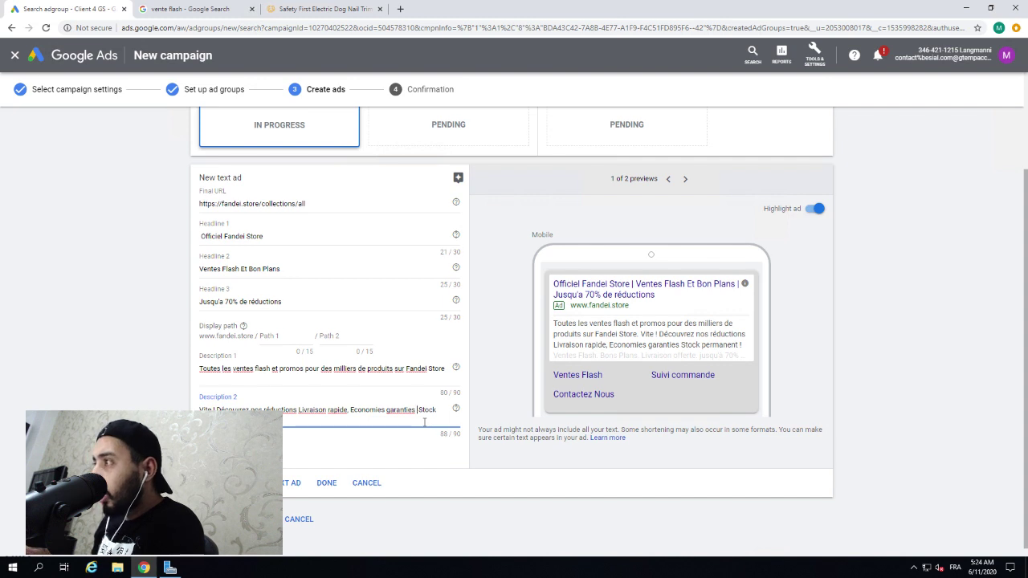
text(,)
click(298, 409)
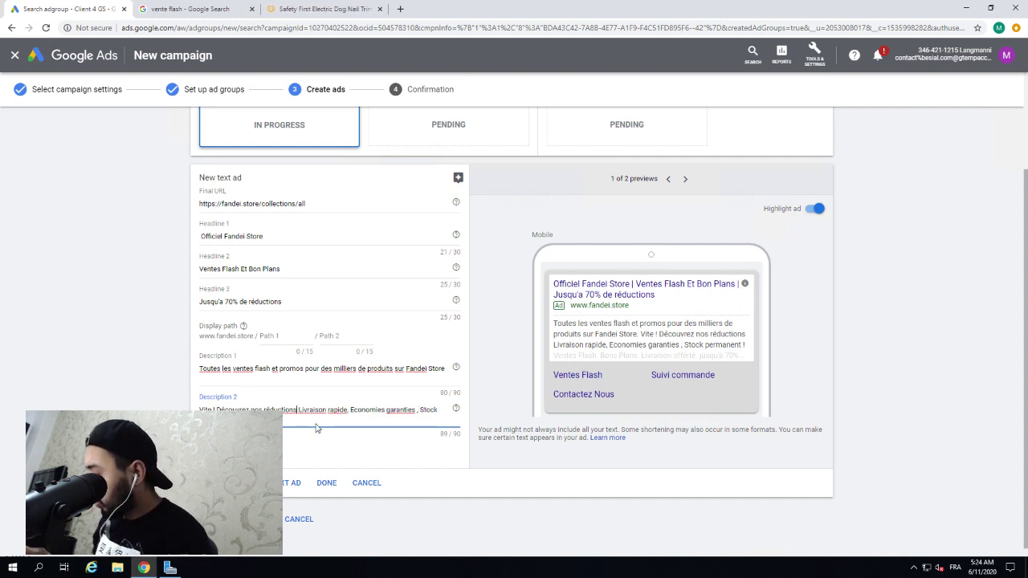
text(.)
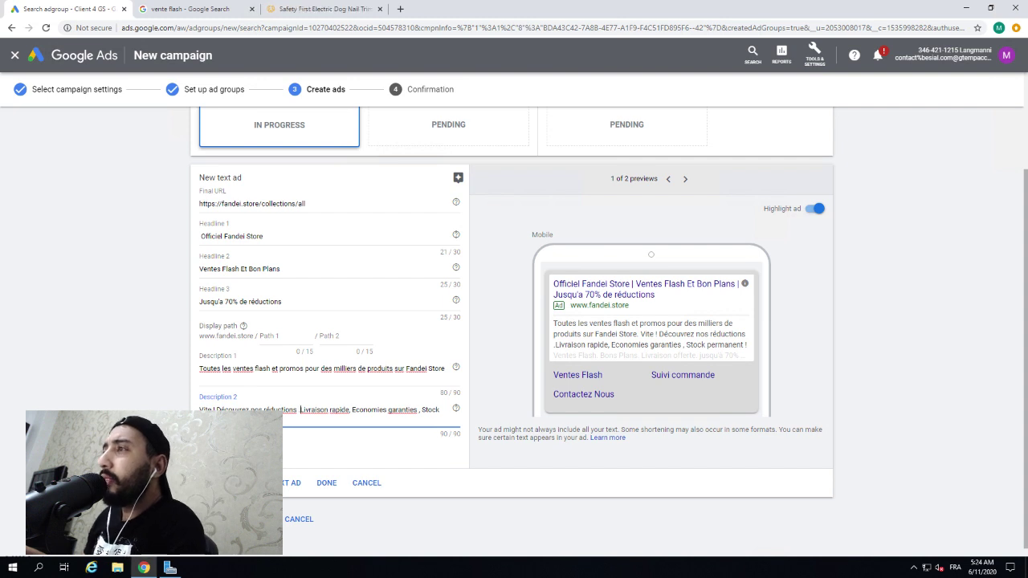
Step: Save the text ad to complete the campaign setup, and continue past the confirmation to the list of all campaigns
click(298, 492)
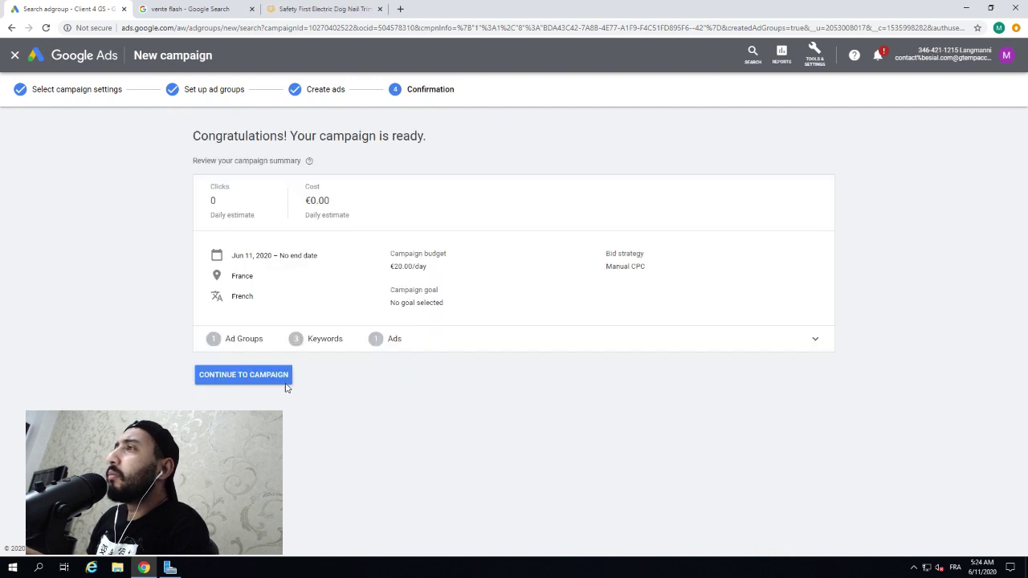
click(256, 384)
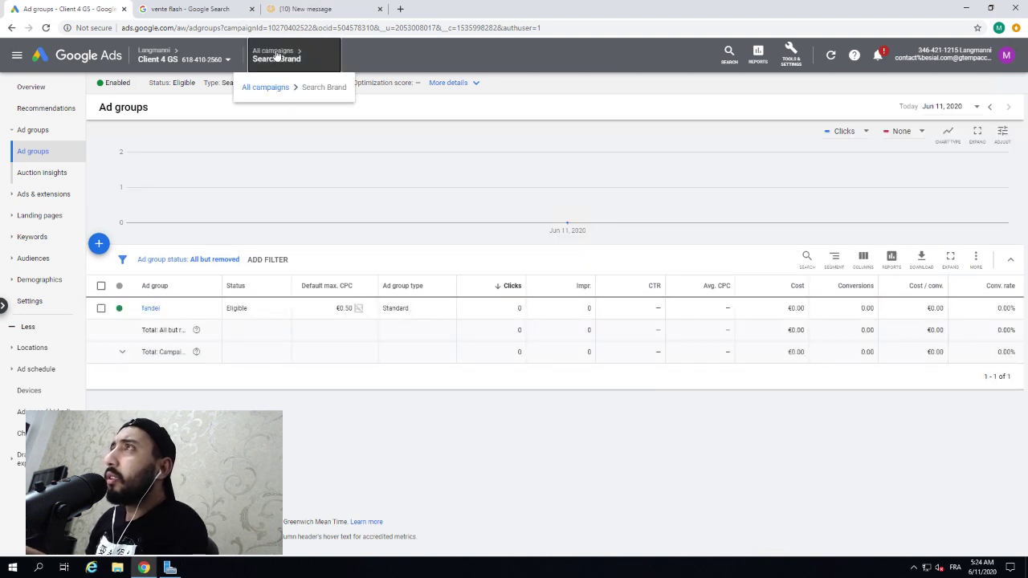
click(269, 51)
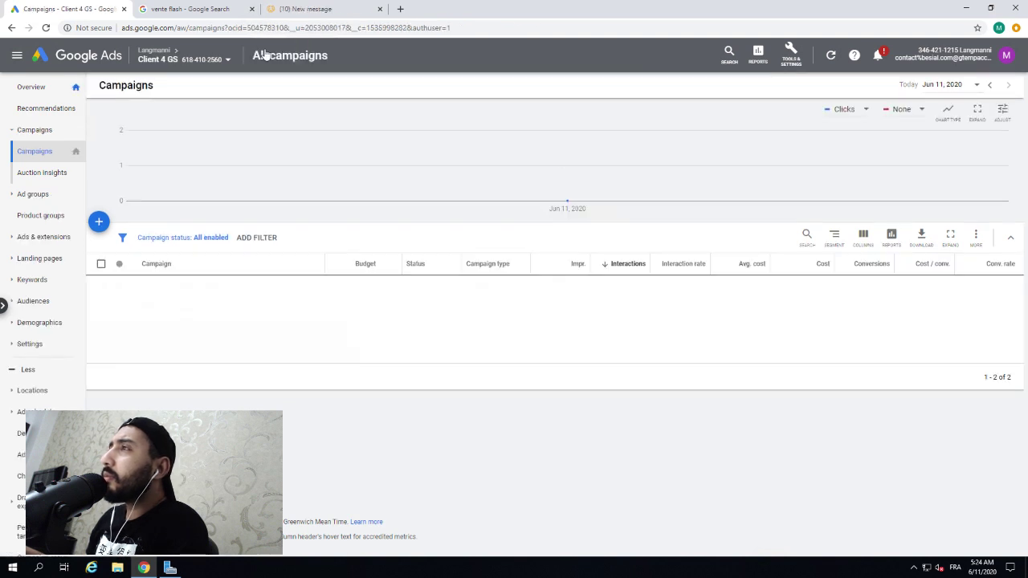